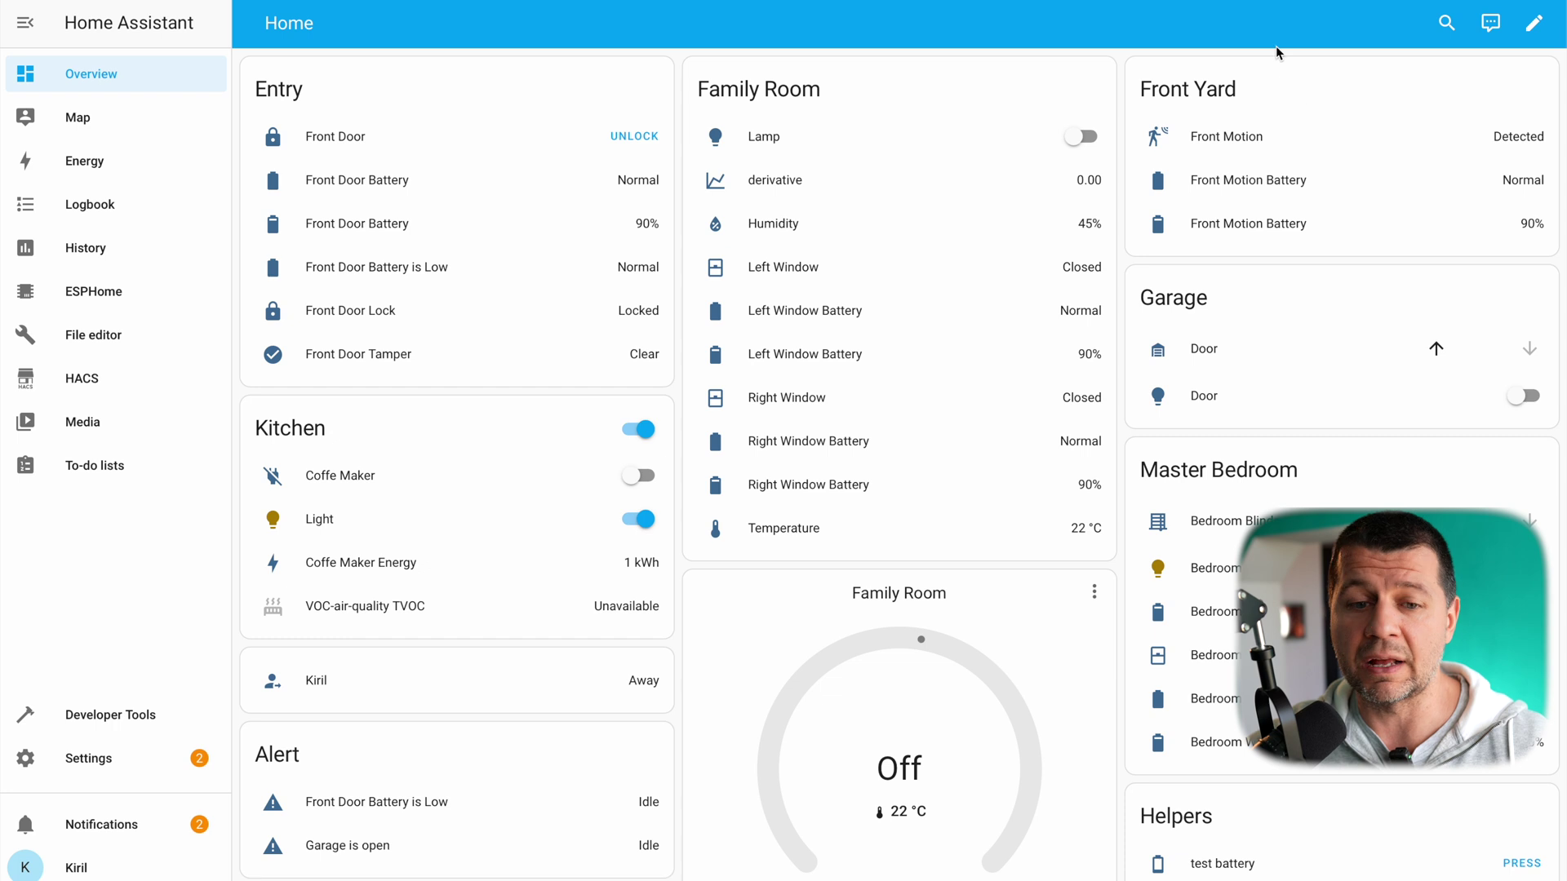
# Step: Scroll the Smart Home Glossary PDF to page 7, covering Blueprint to Customize
pyautogui.scroll(-2, 1060, 316)
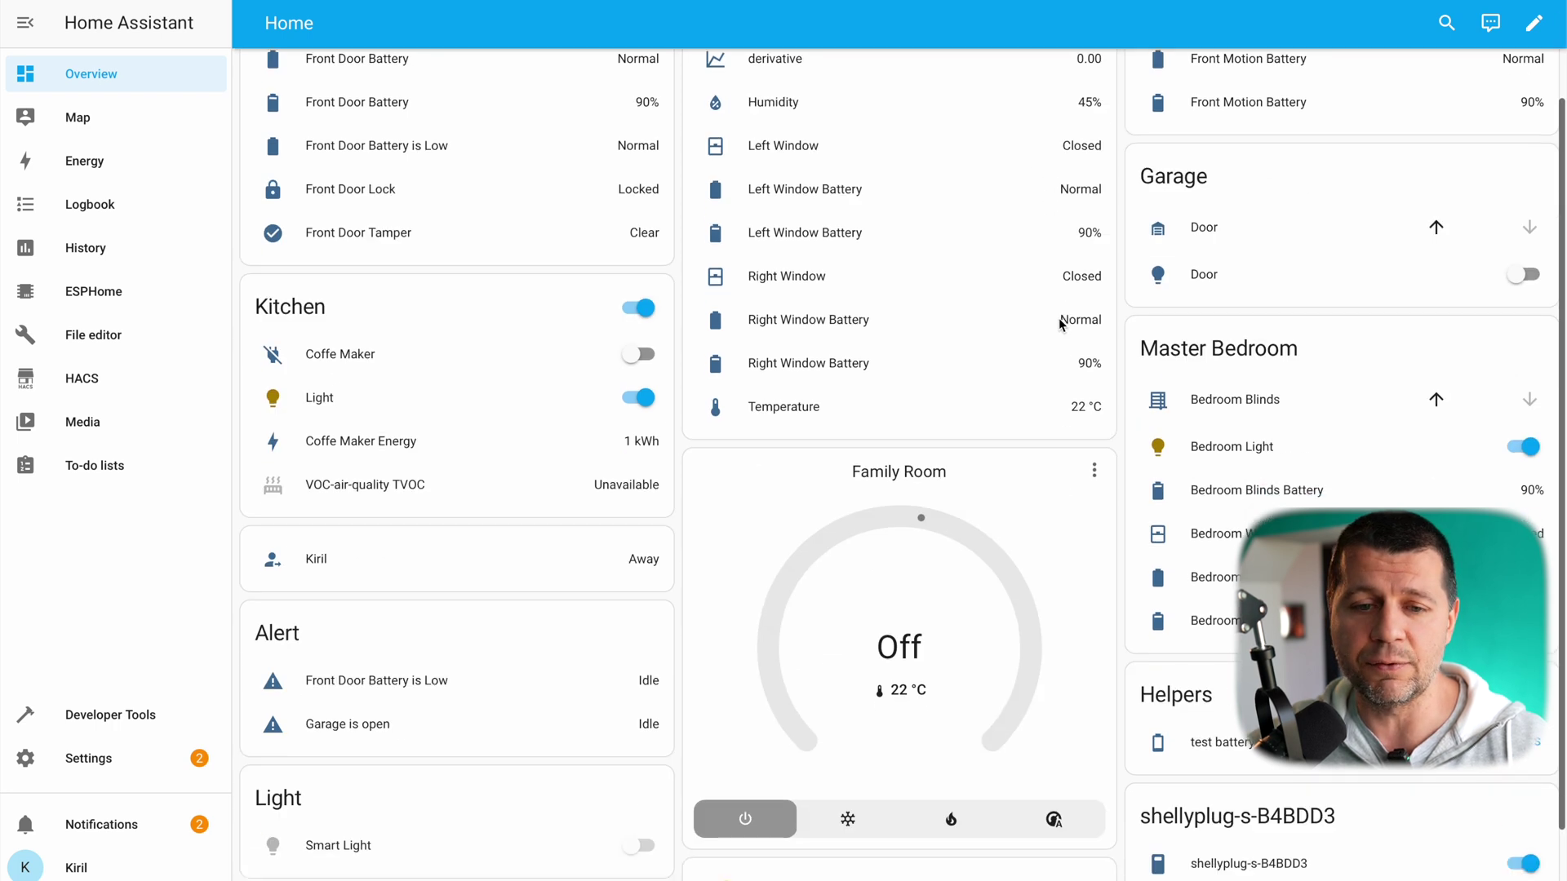
pyautogui.scroll(3, 1059, 318)
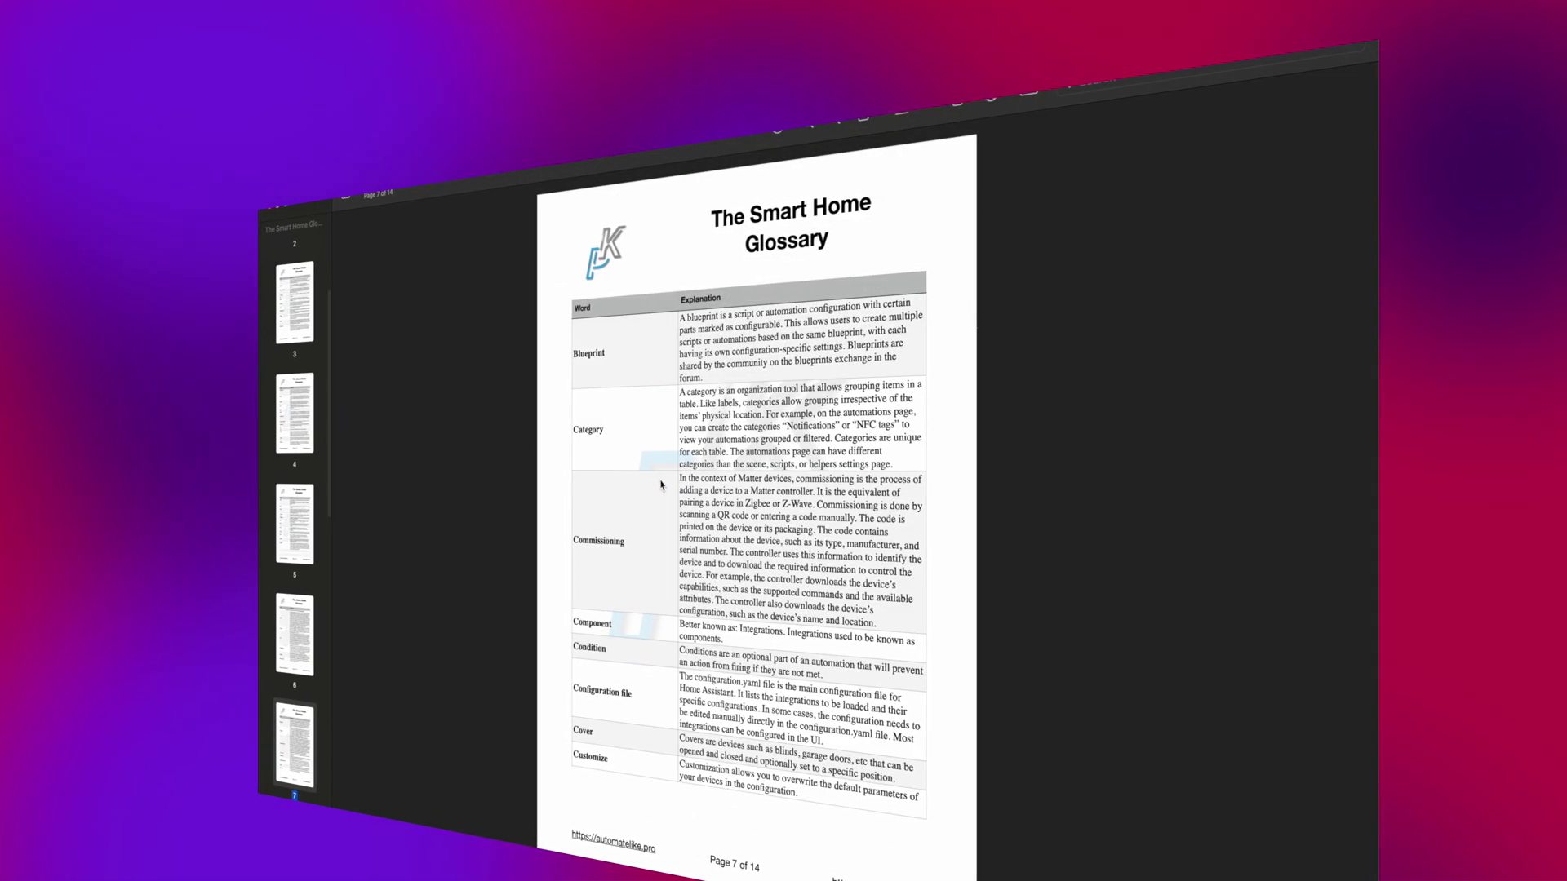
pyautogui.scroll(-3, 1003, 165)
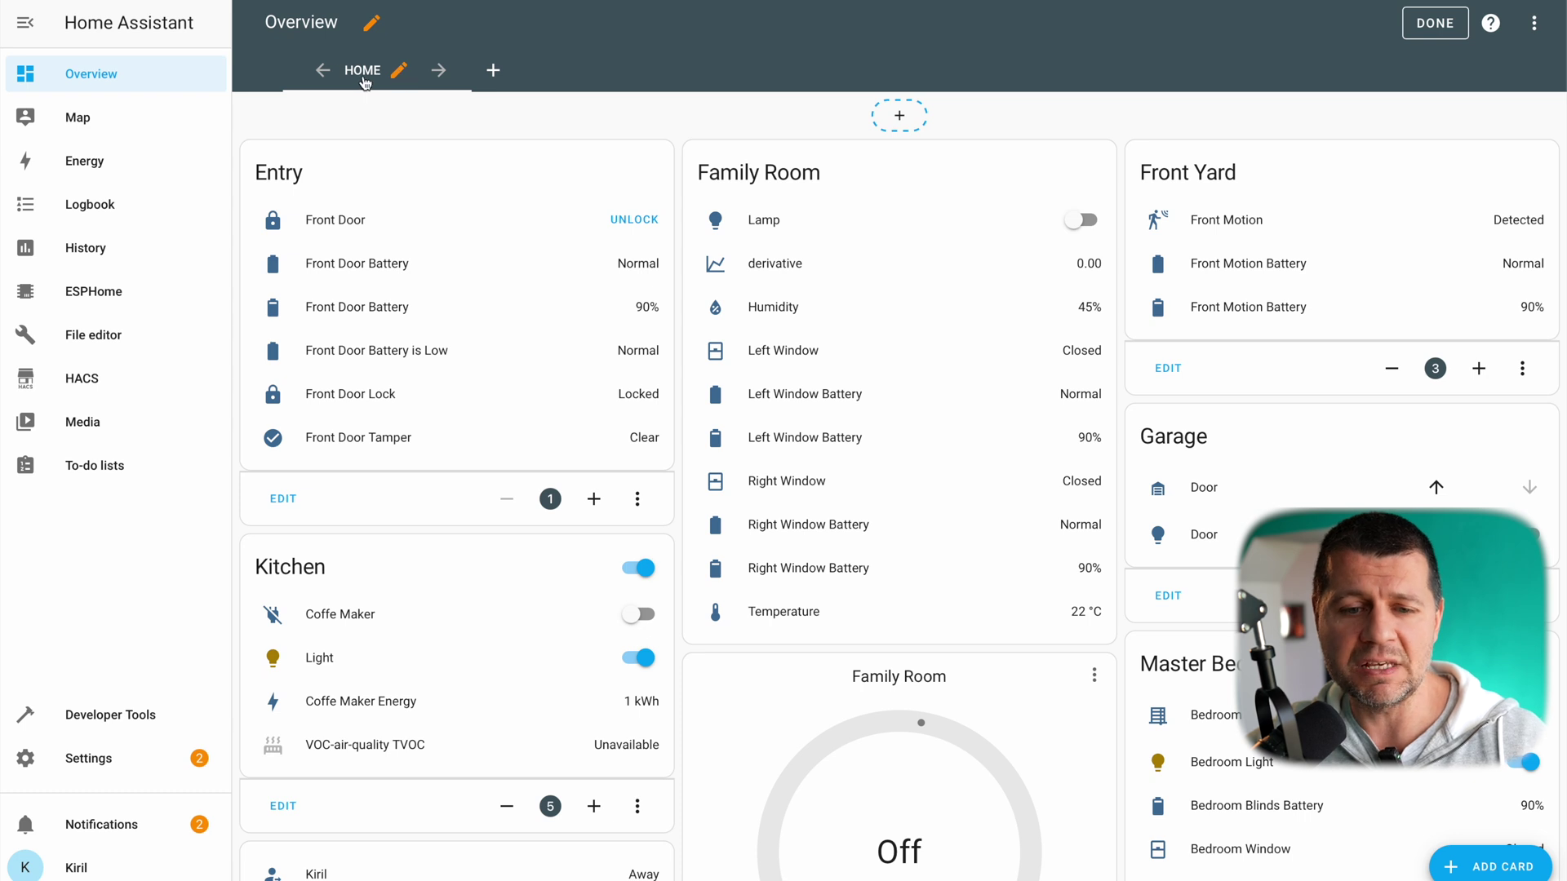
# Step: Retitle the Home view as 'Masonry', save it, and finish editing the dashboard
pyautogui.click(399, 70)
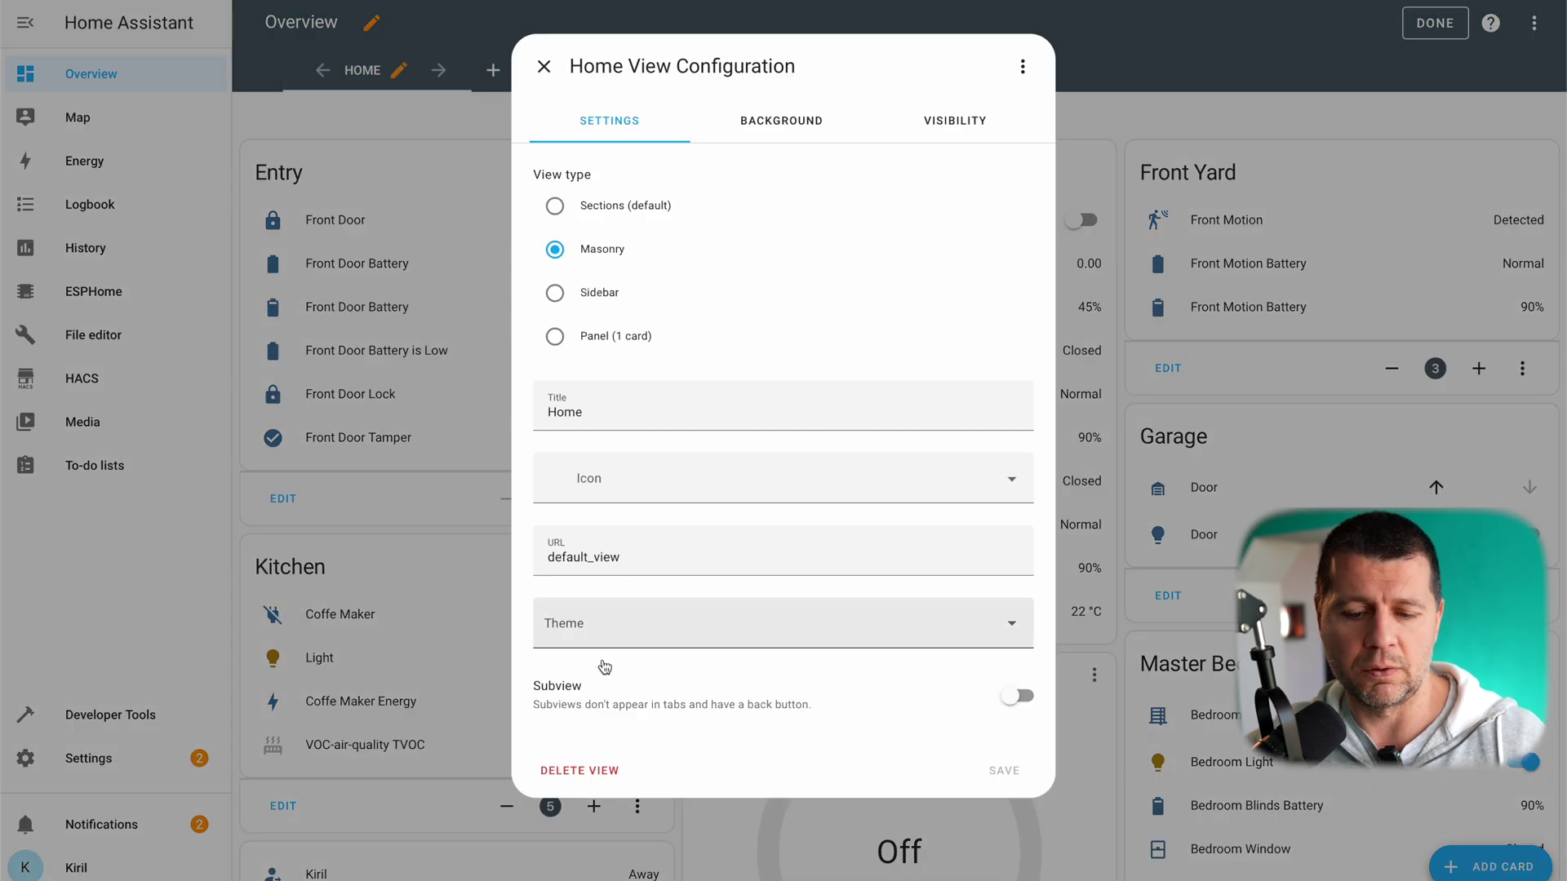
pyautogui.doubleClick(589, 414)
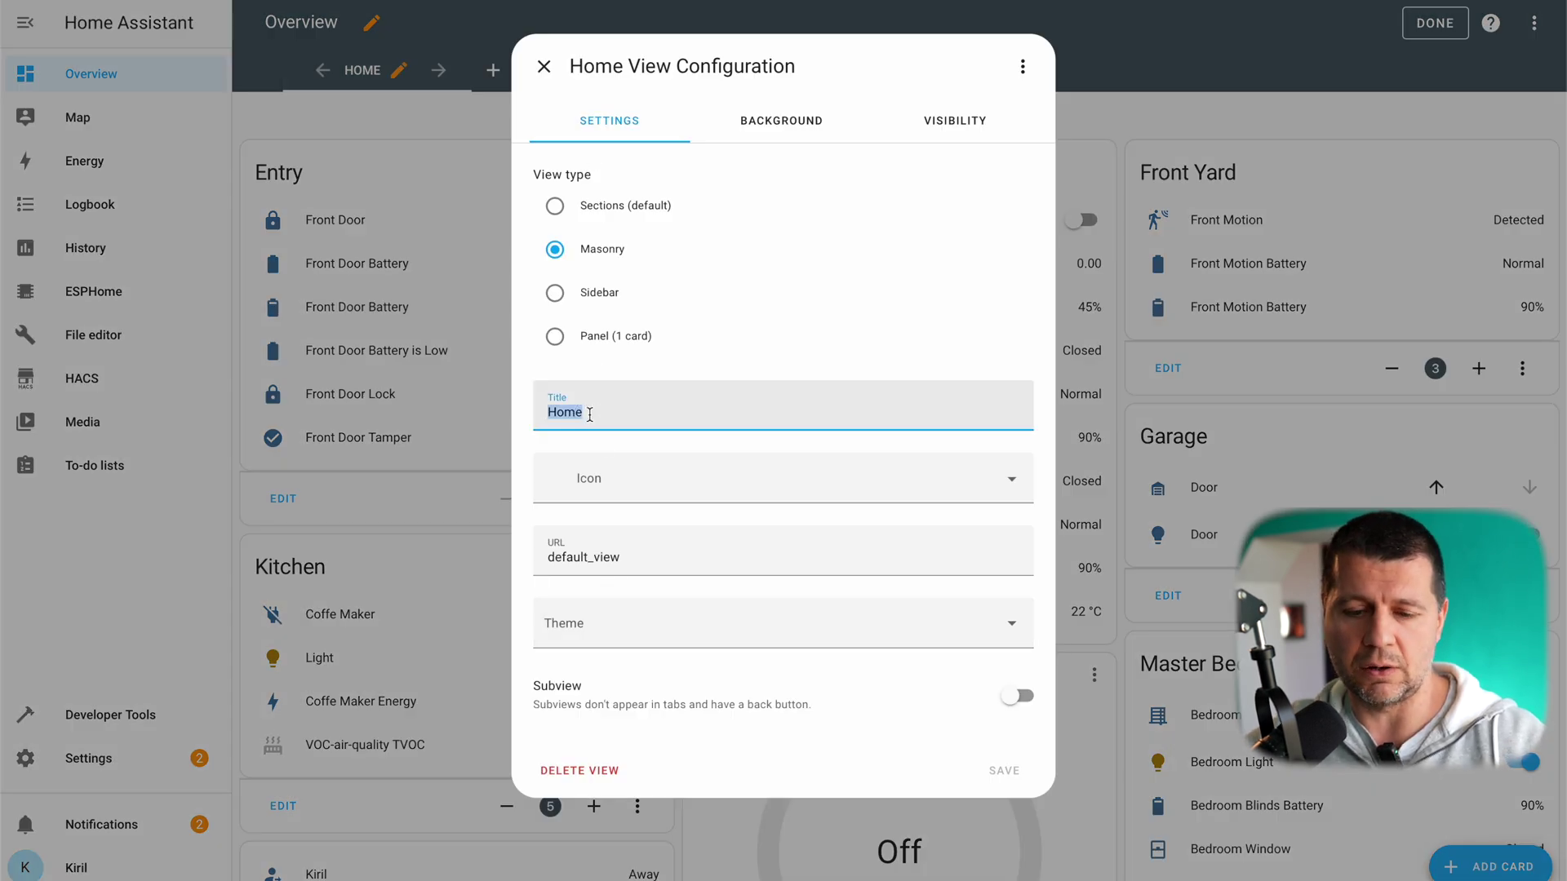
pyautogui.write('Masonry')
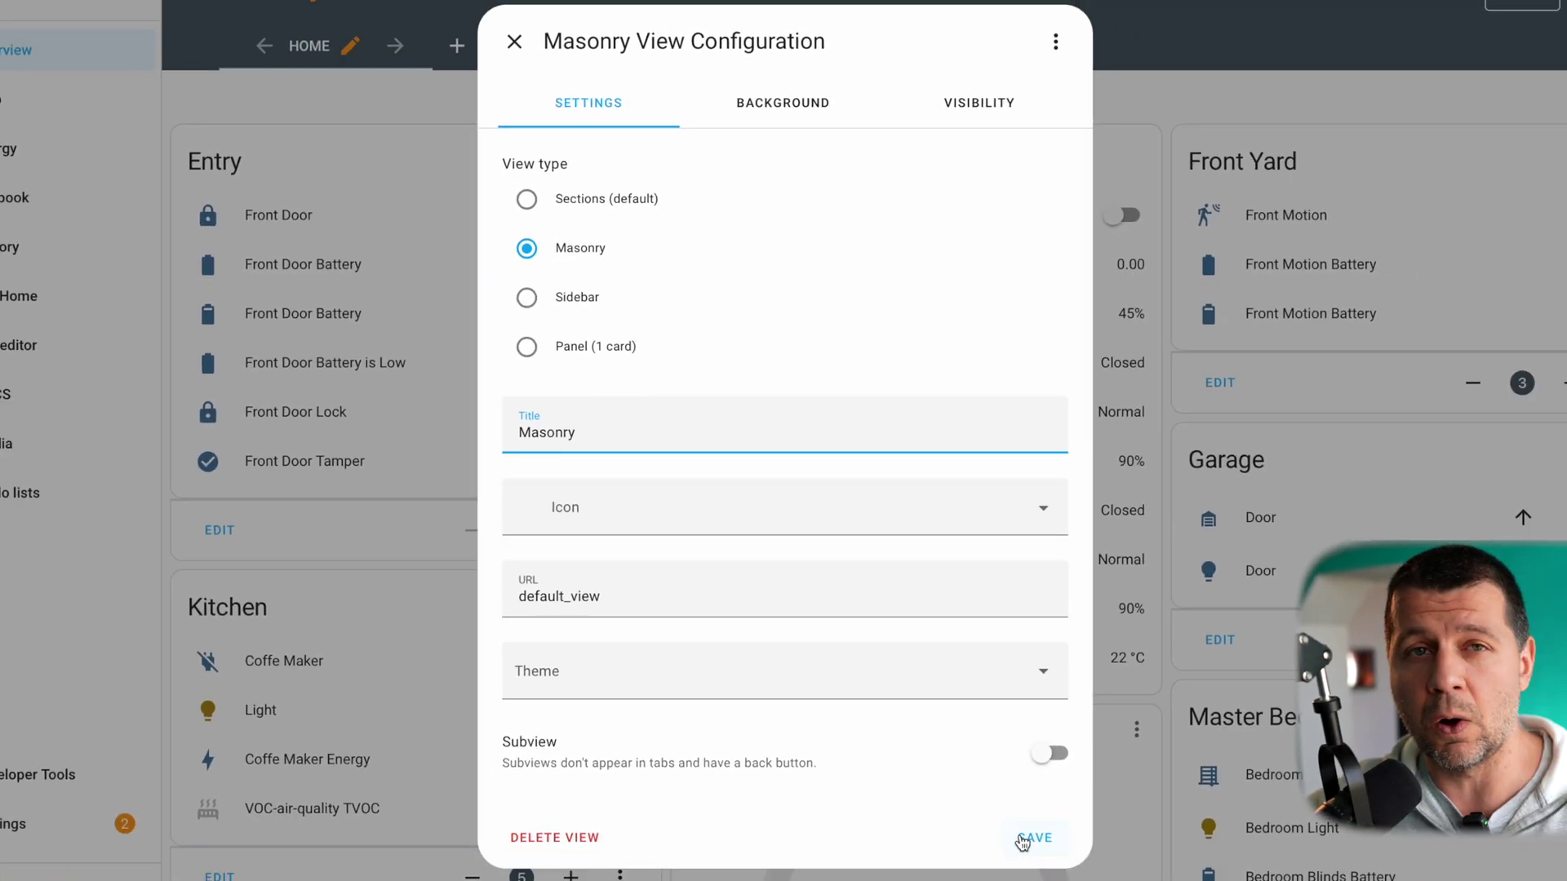
pyautogui.click(1024, 840)
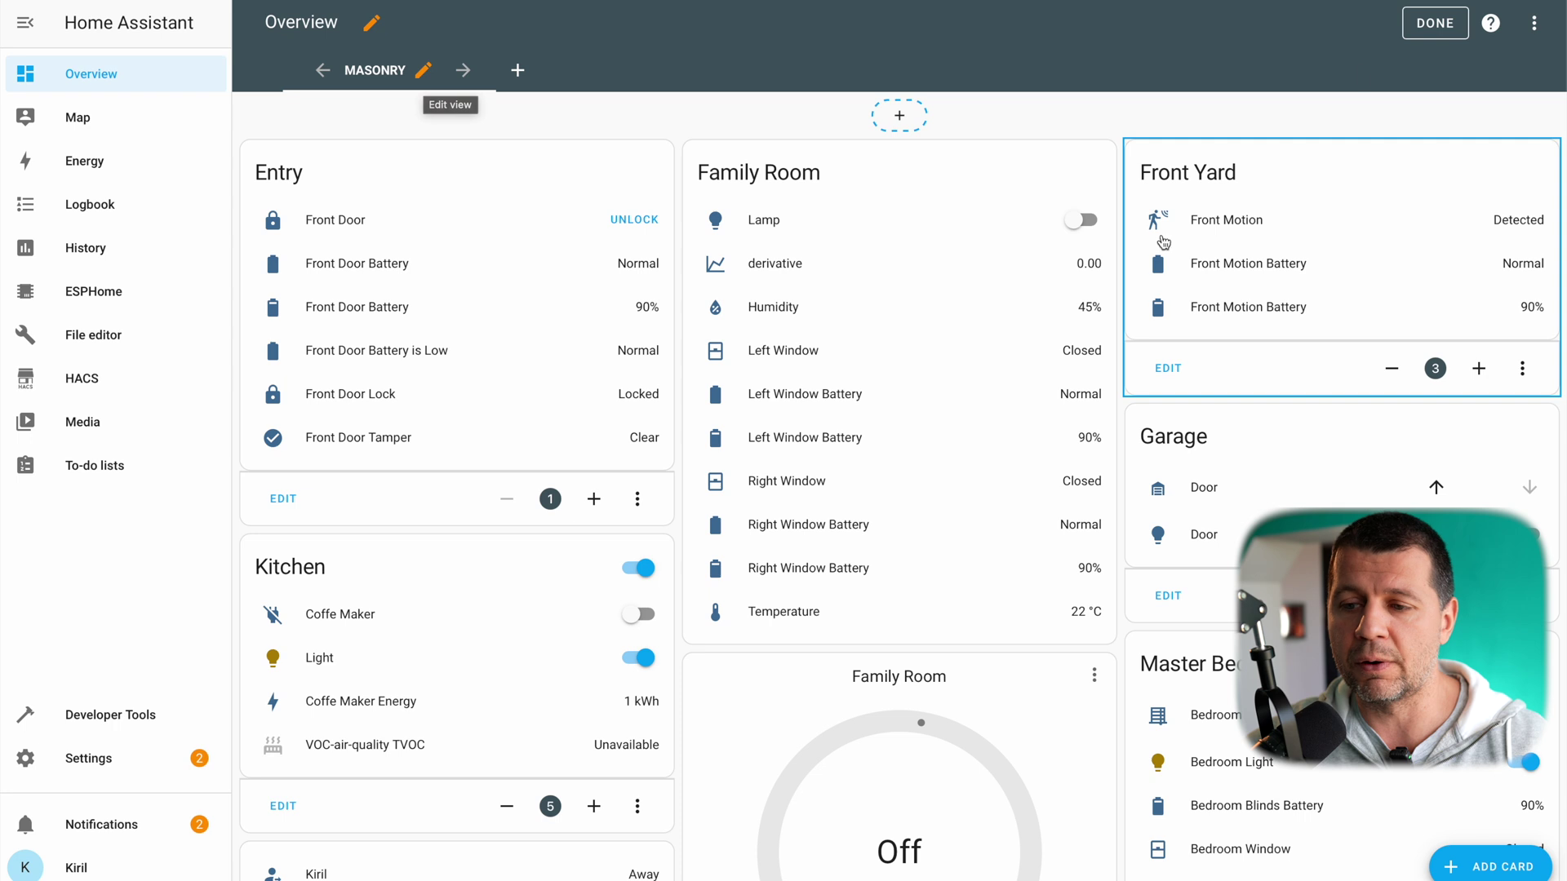
pyautogui.click(1434, 23)
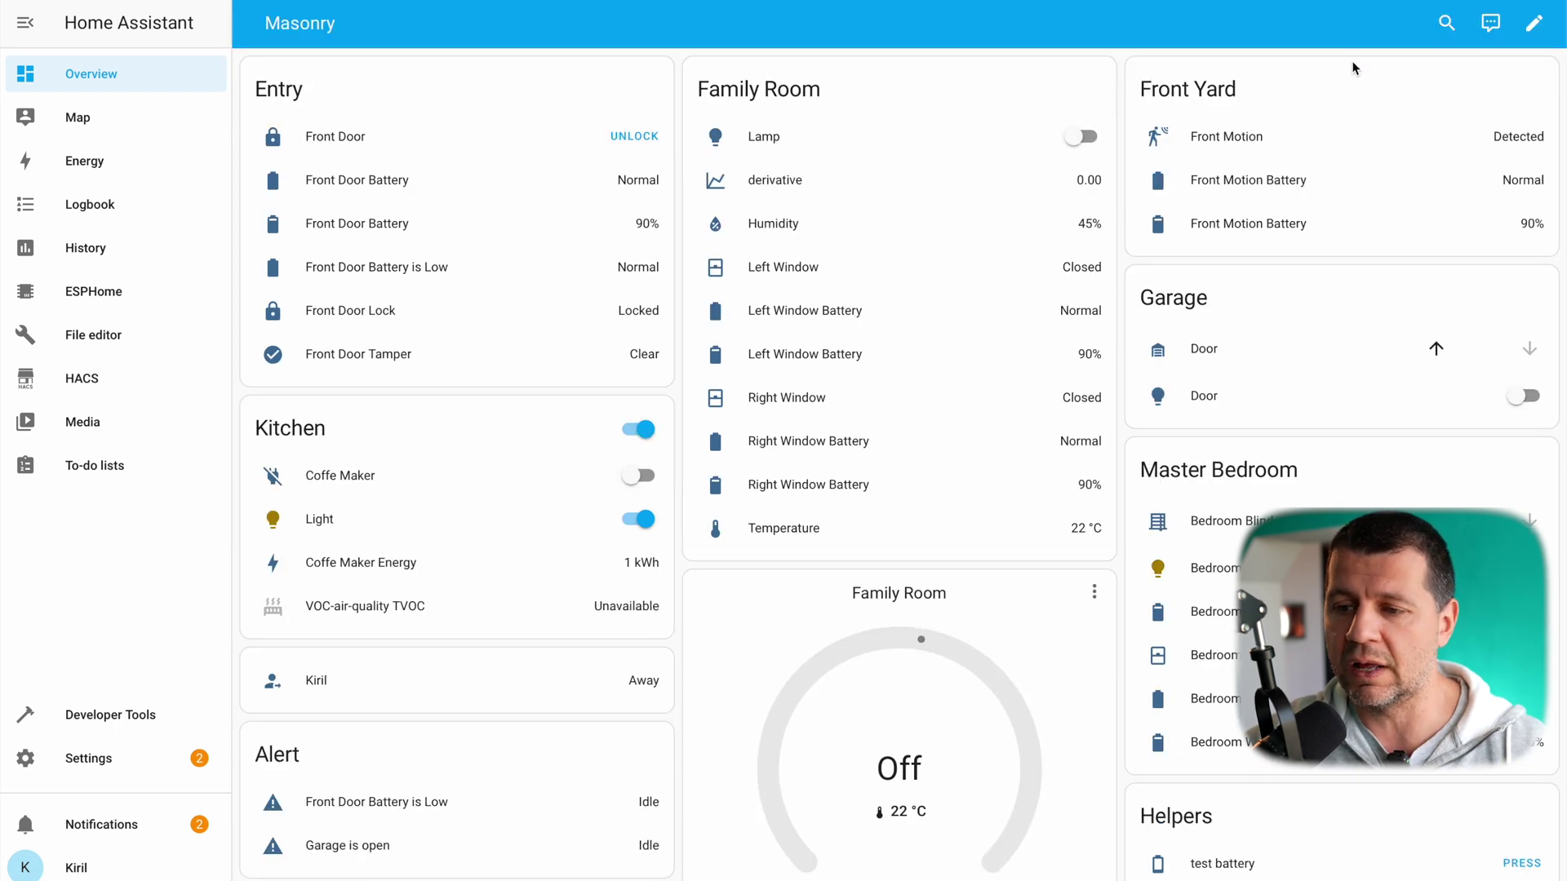
# Step: Convert the Masonry view to the Sections (default) layout, creating a new sections view
pyautogui.click(1534, 26)
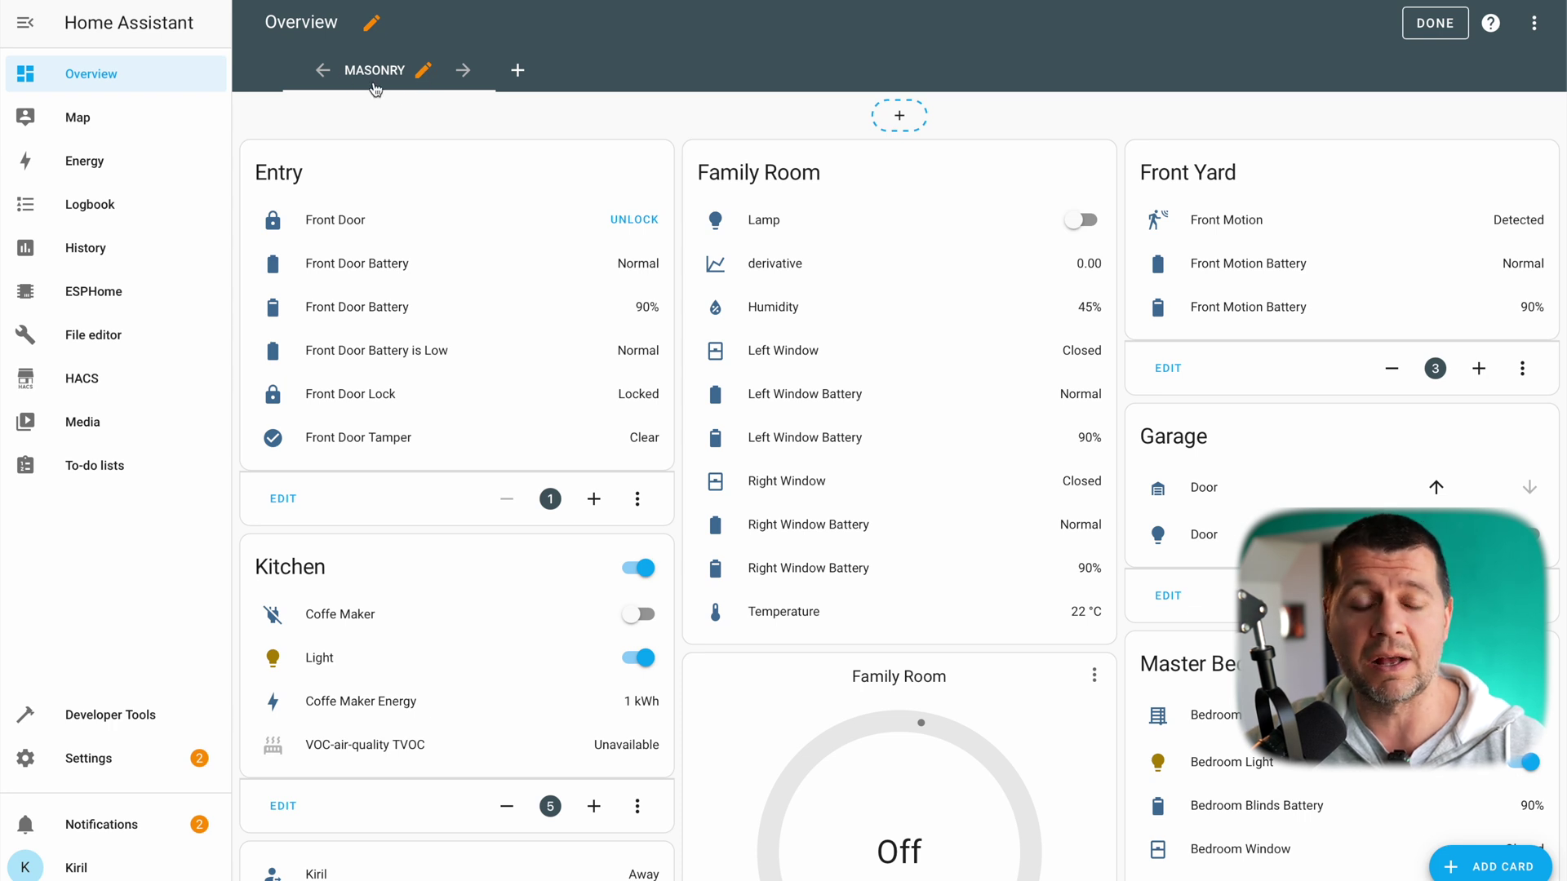
pyautogui.click(423, 73)
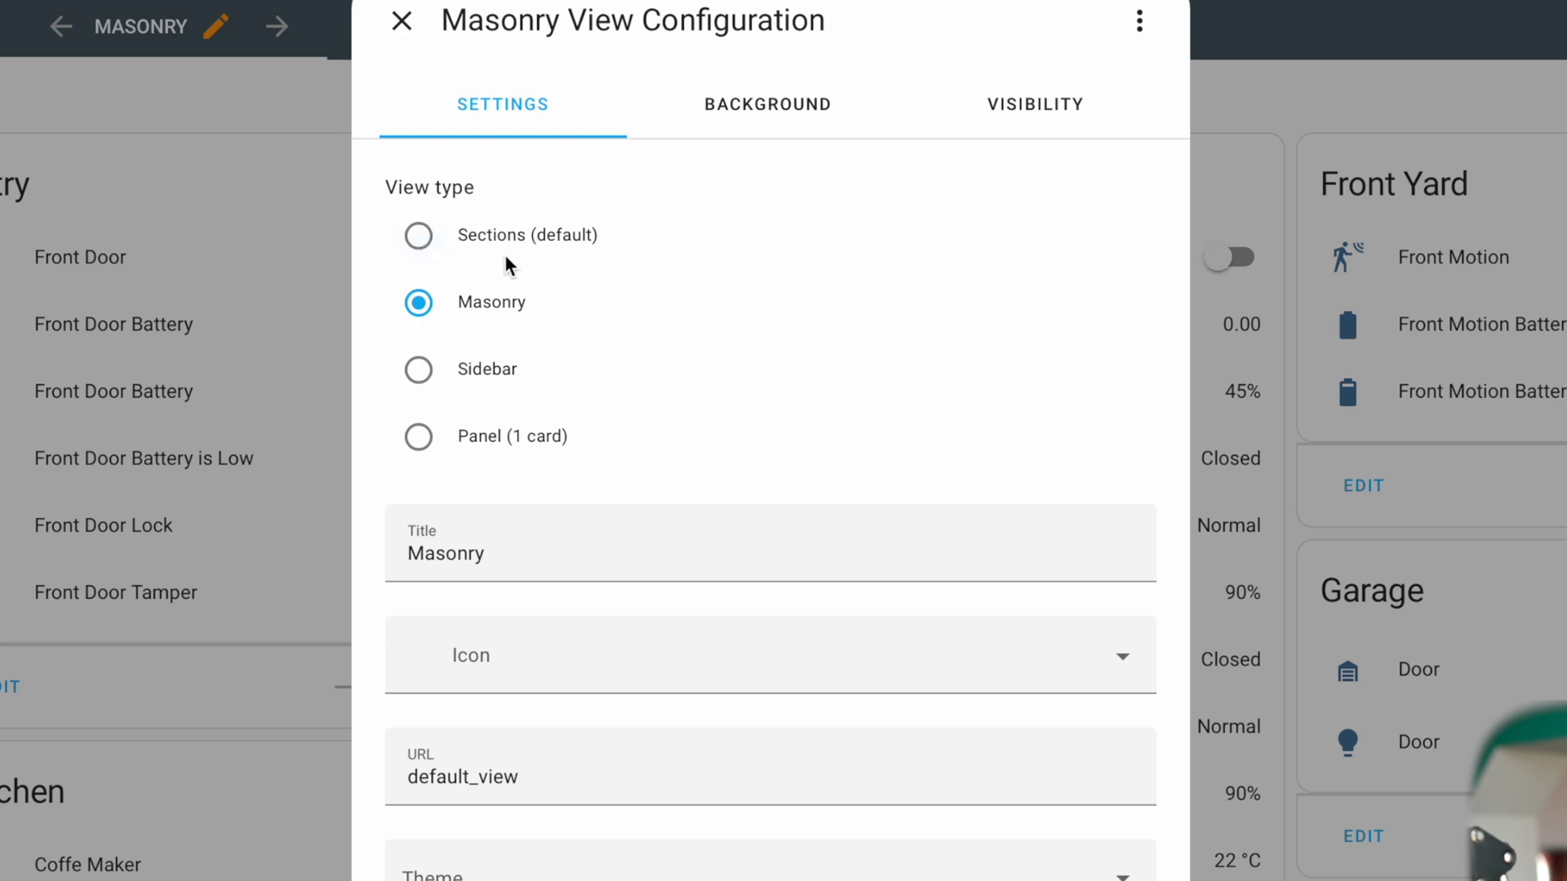
pyautogui.click(421, 240)
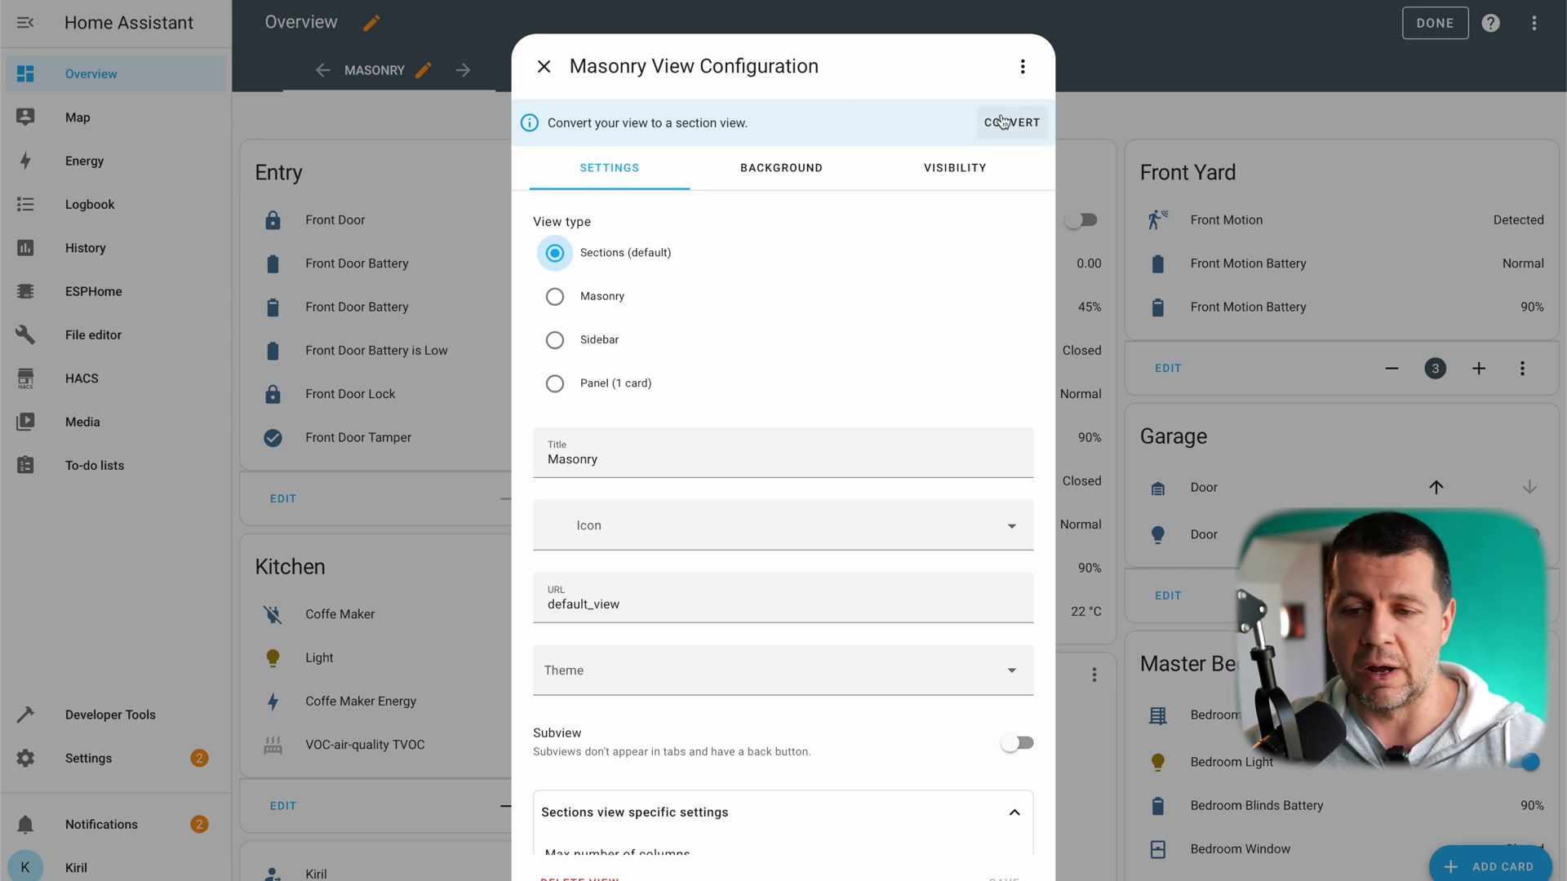
pyautogui.click(1010, 124)
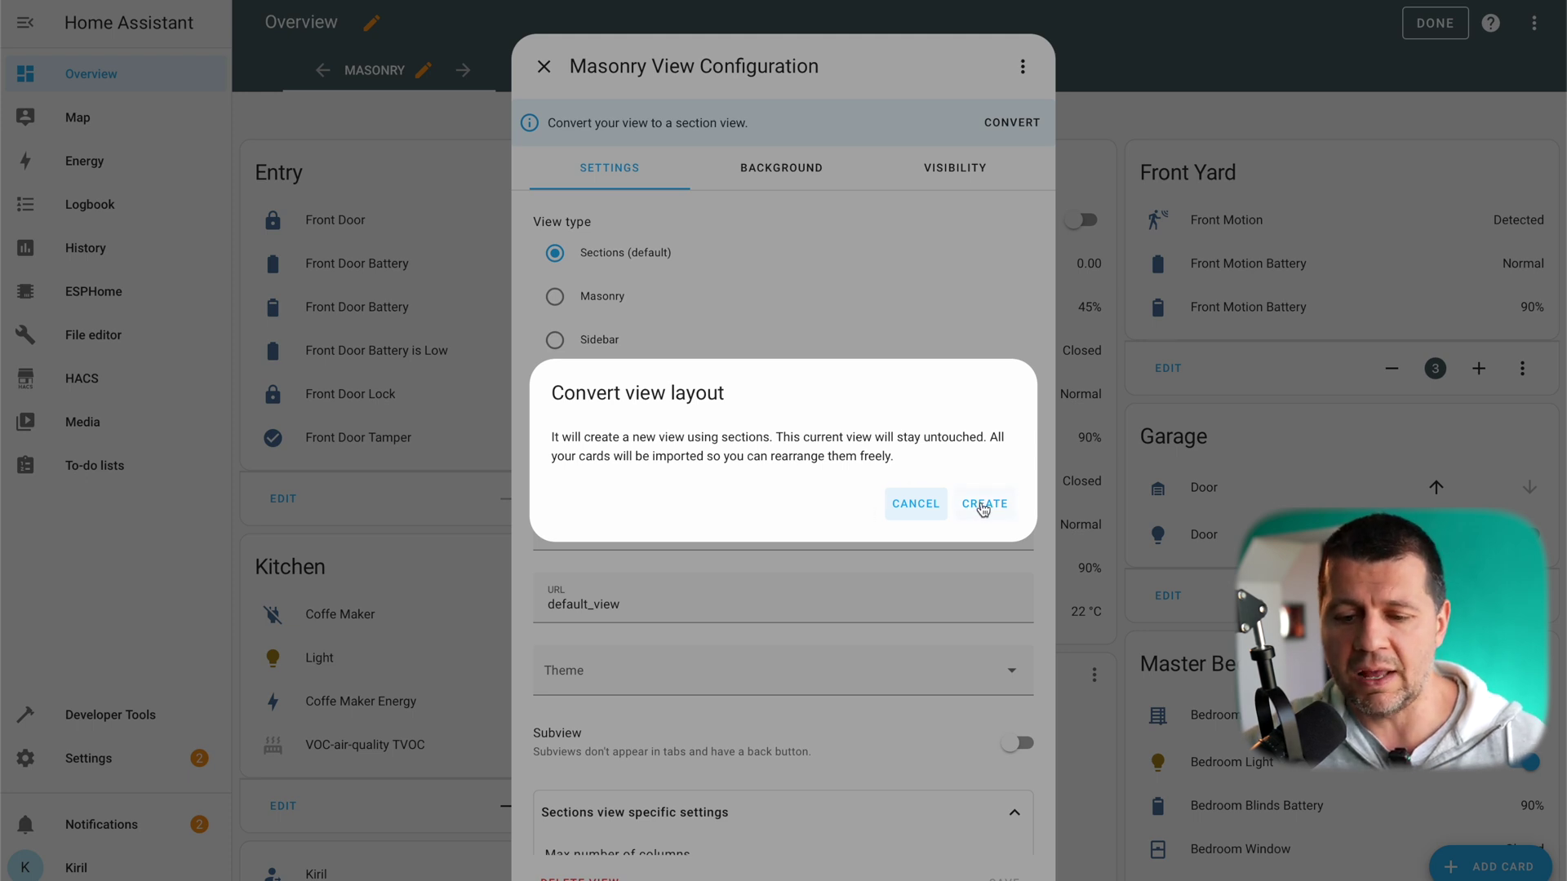
pyautogui.click(985, 505)
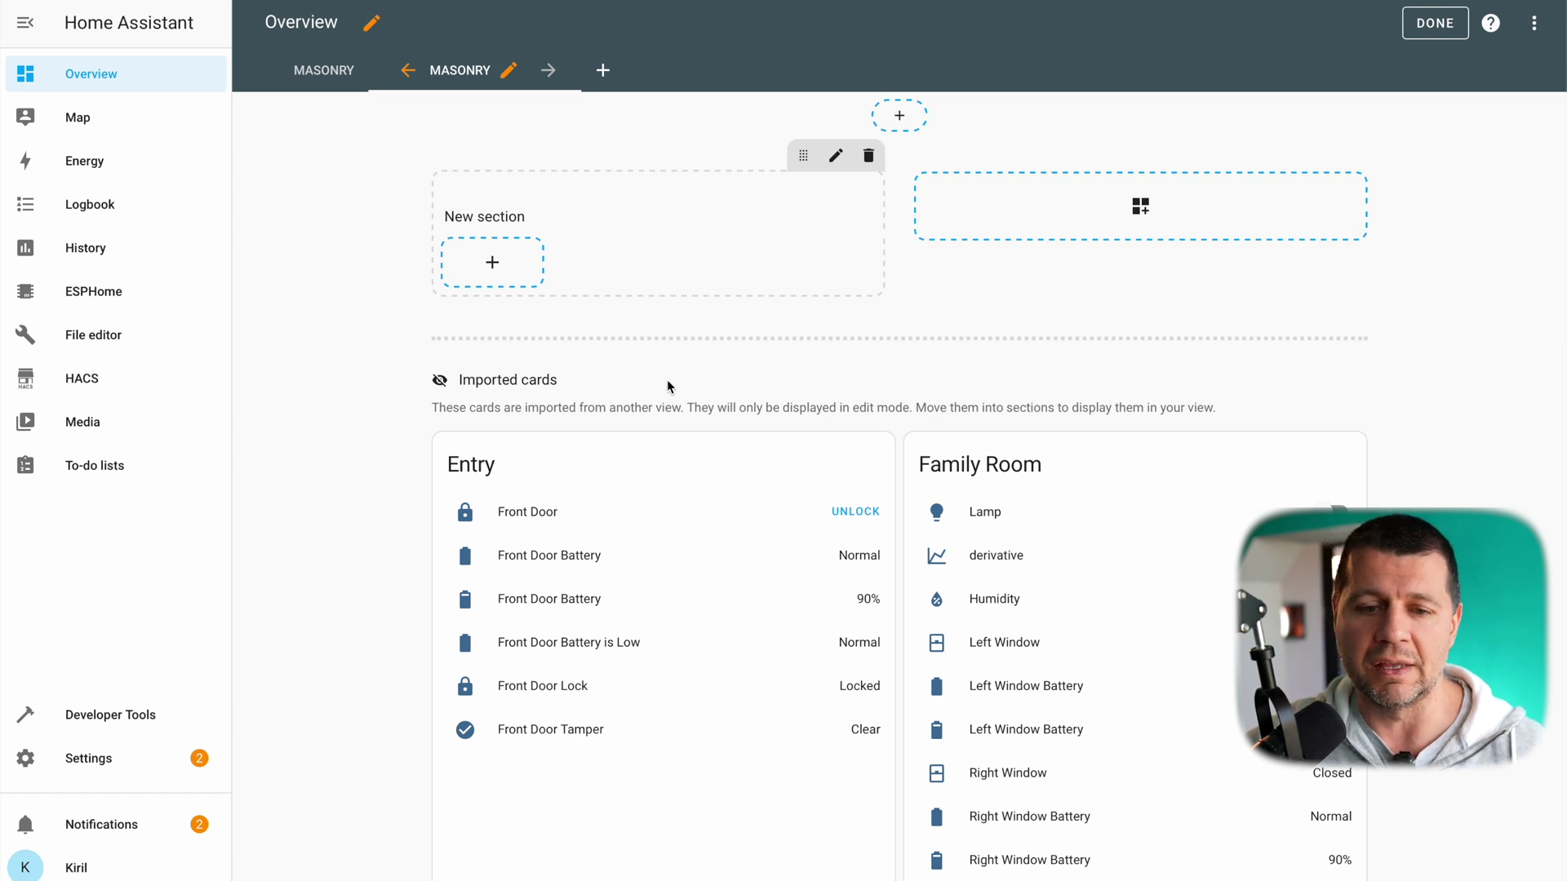
# Step: Title the new sections-layout view 'Sections', correcting the typo, then return to Masonry
pyautogui.click(510, 71)
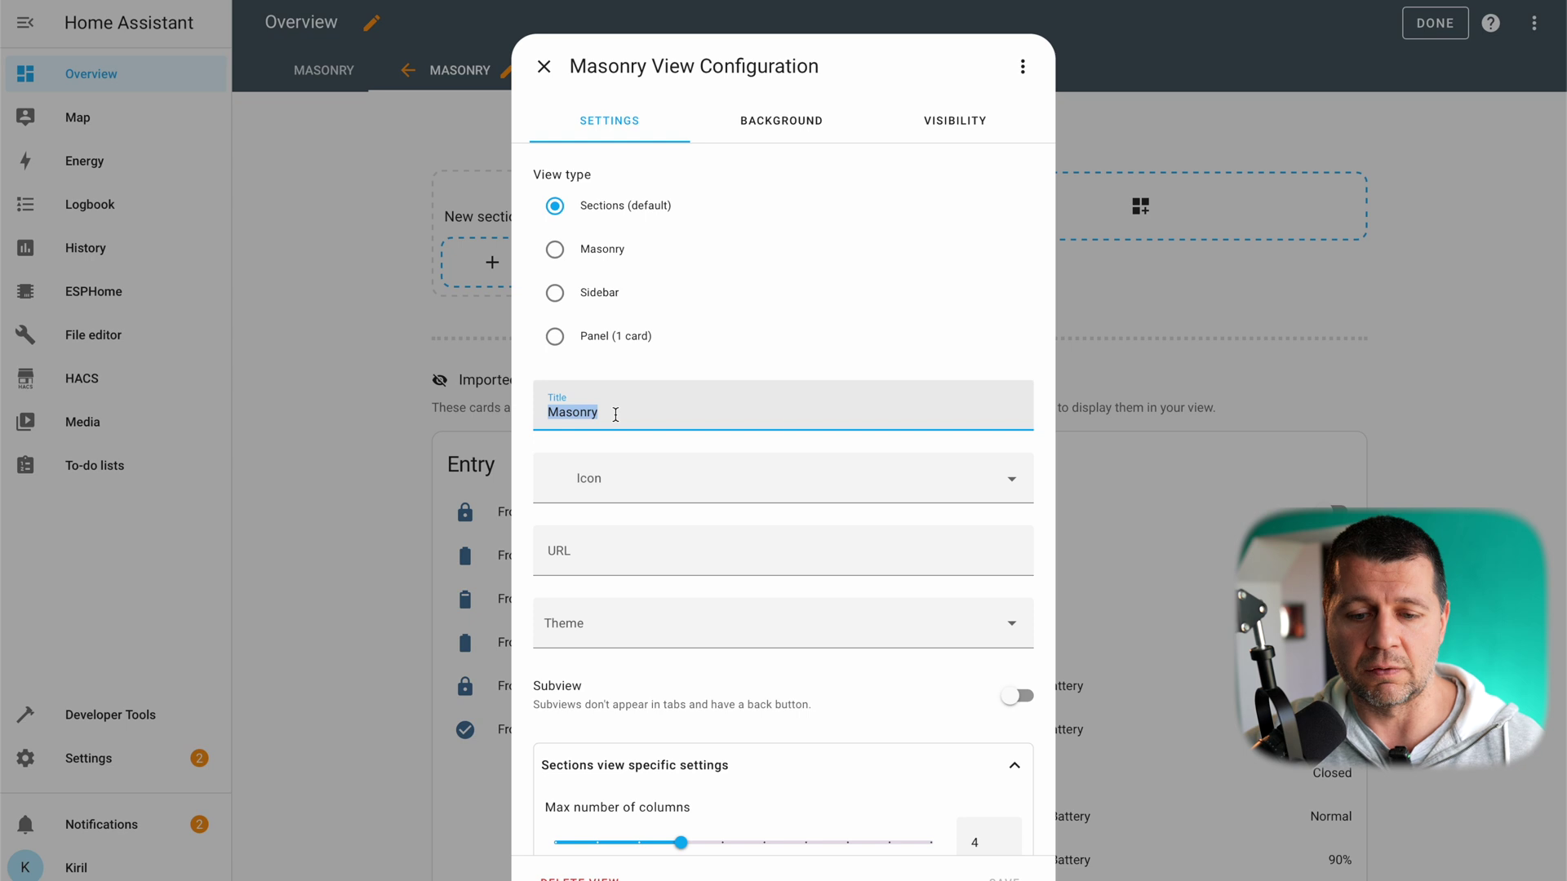
pyautogui.write('Sectoni')
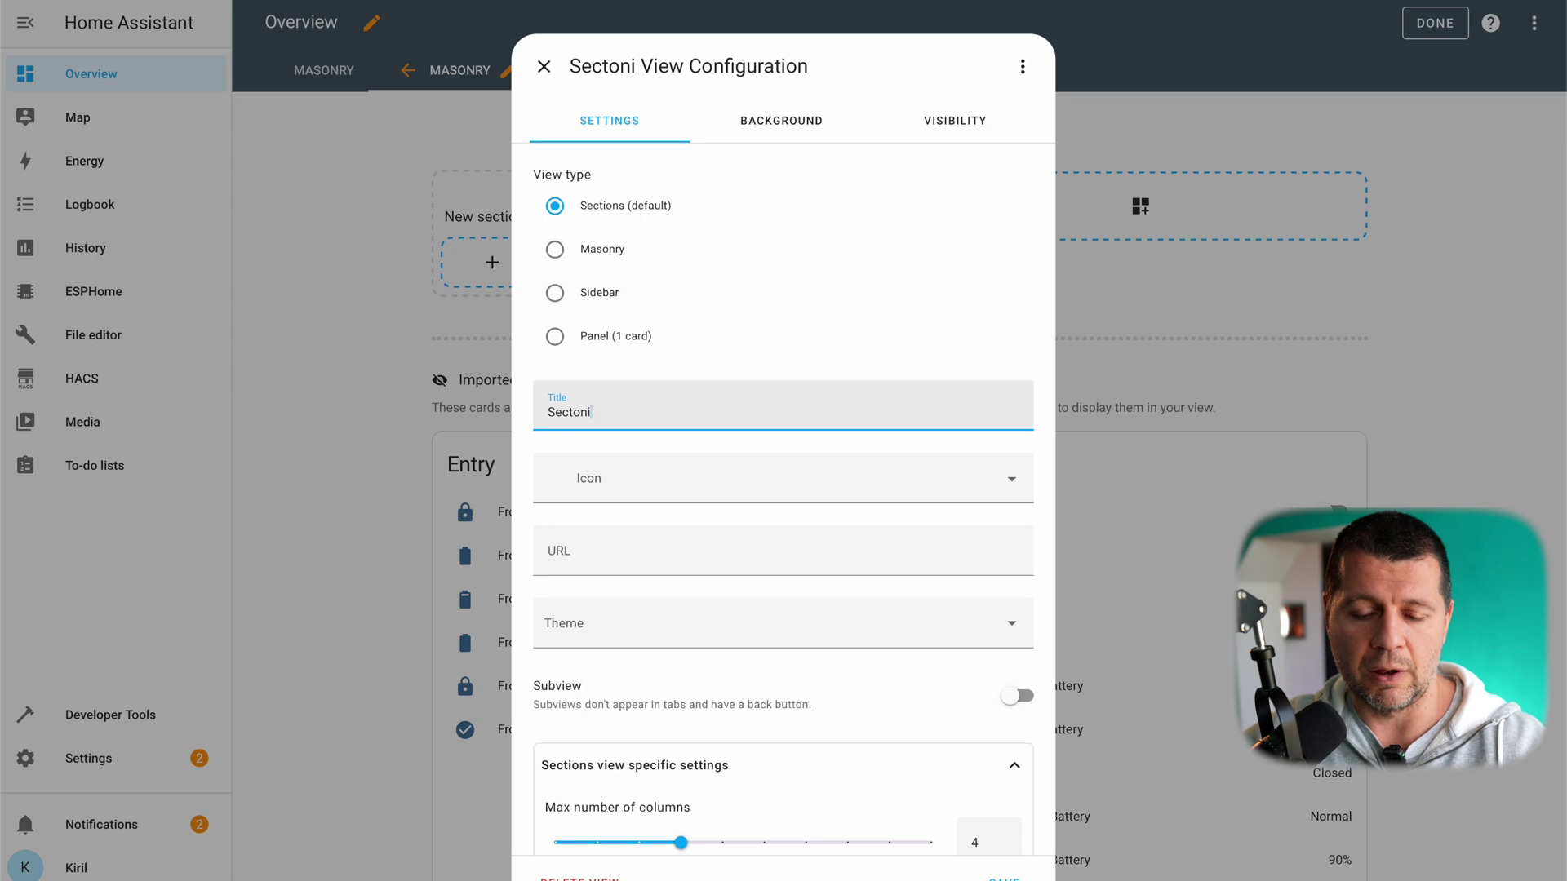
pyautogui.press('BackSpace')
pyautogui.press('BackSpace')
pyautogui.press('BackSpace')
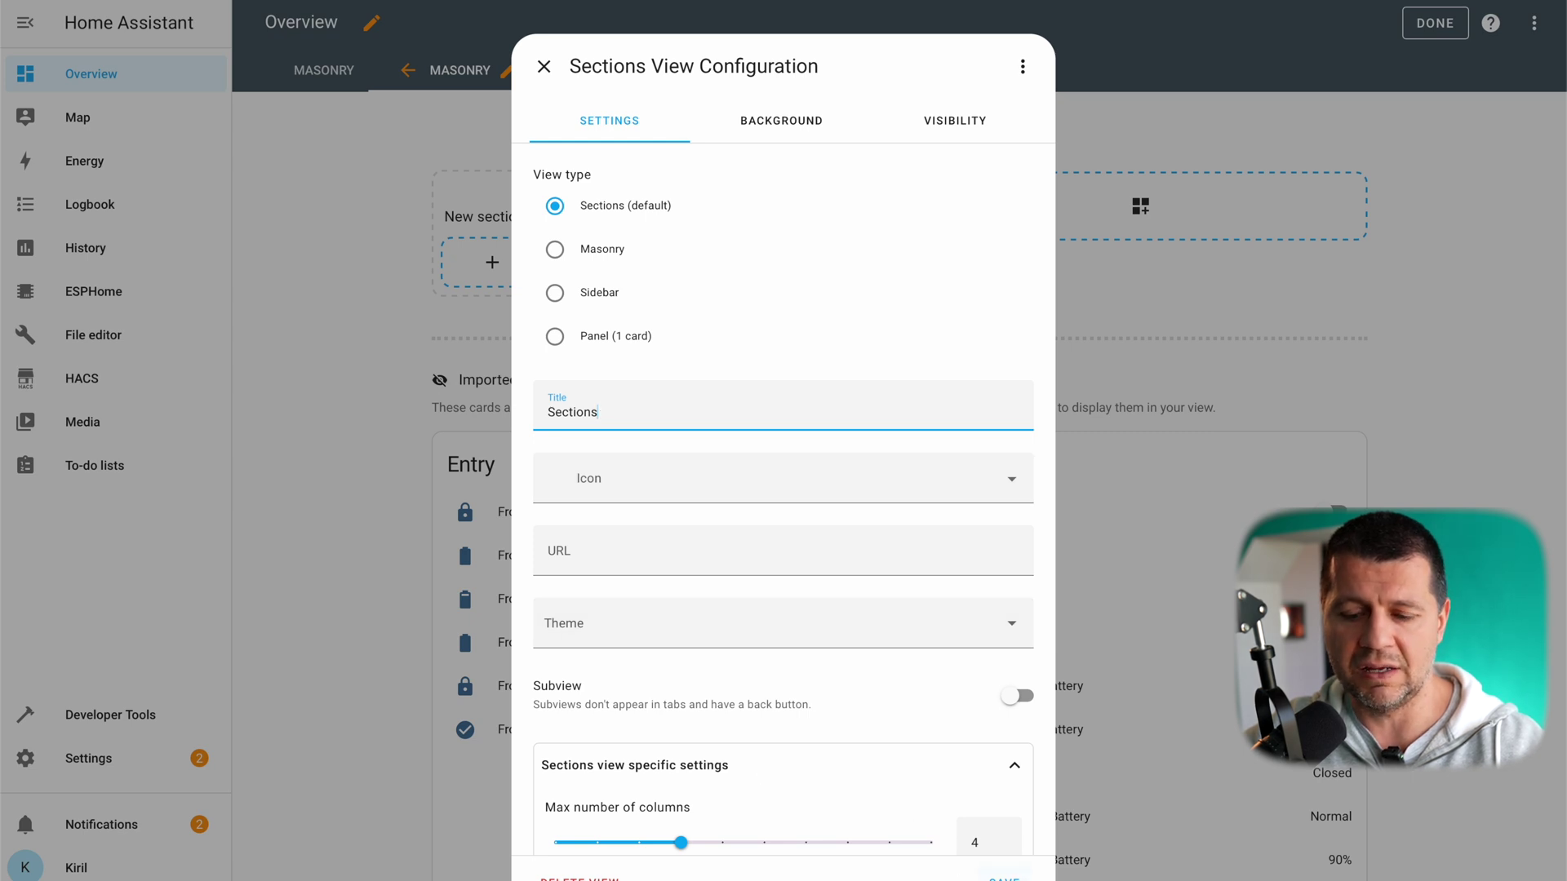
pyautogui.press('Escape')
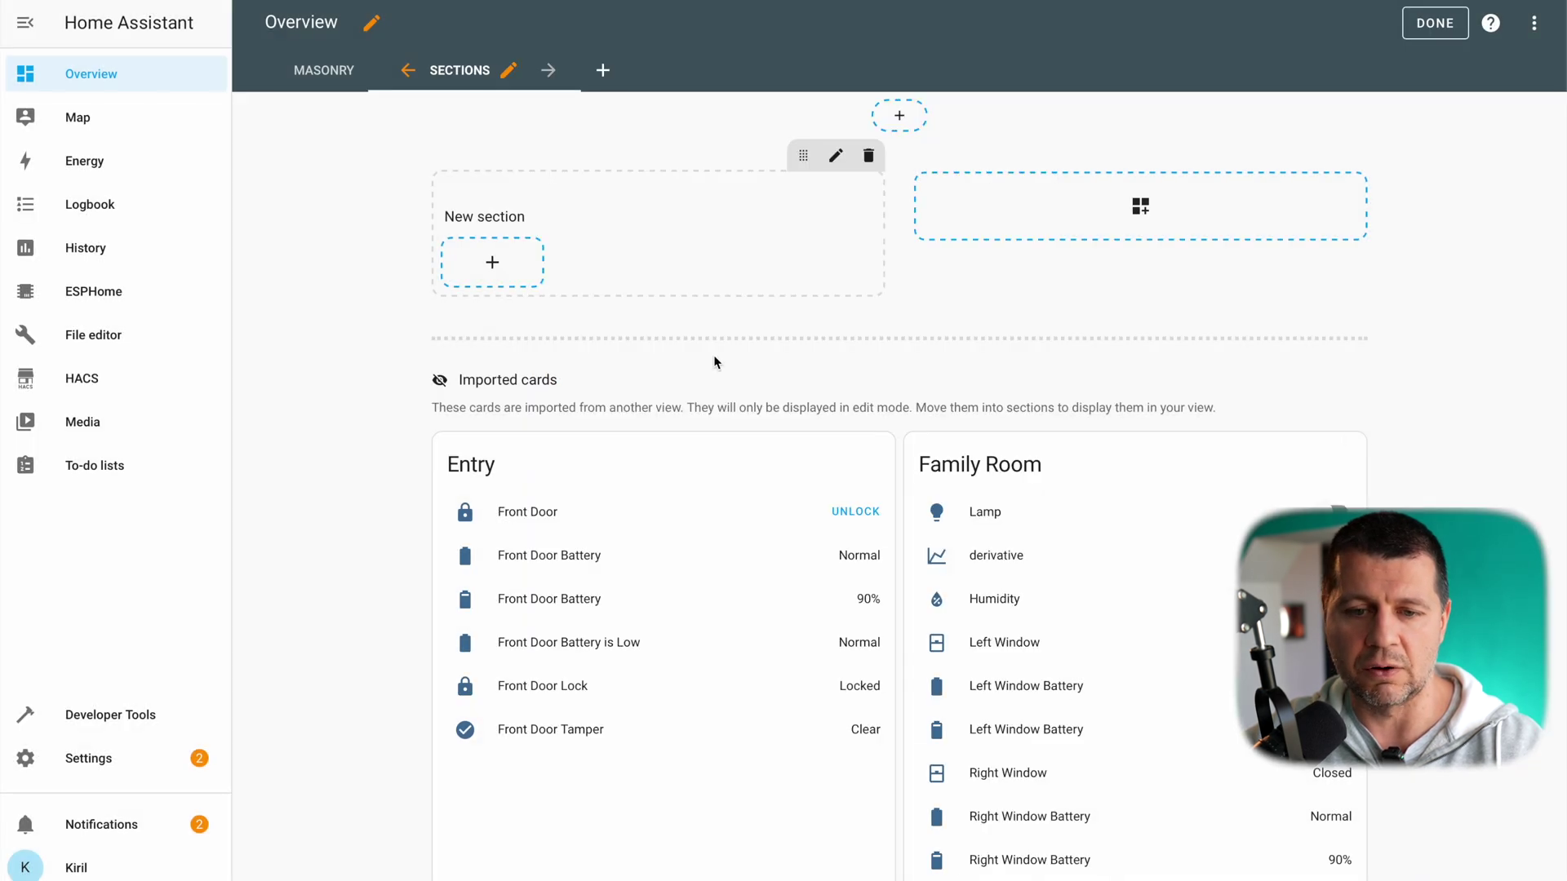
pyautogui.click(325, 82)
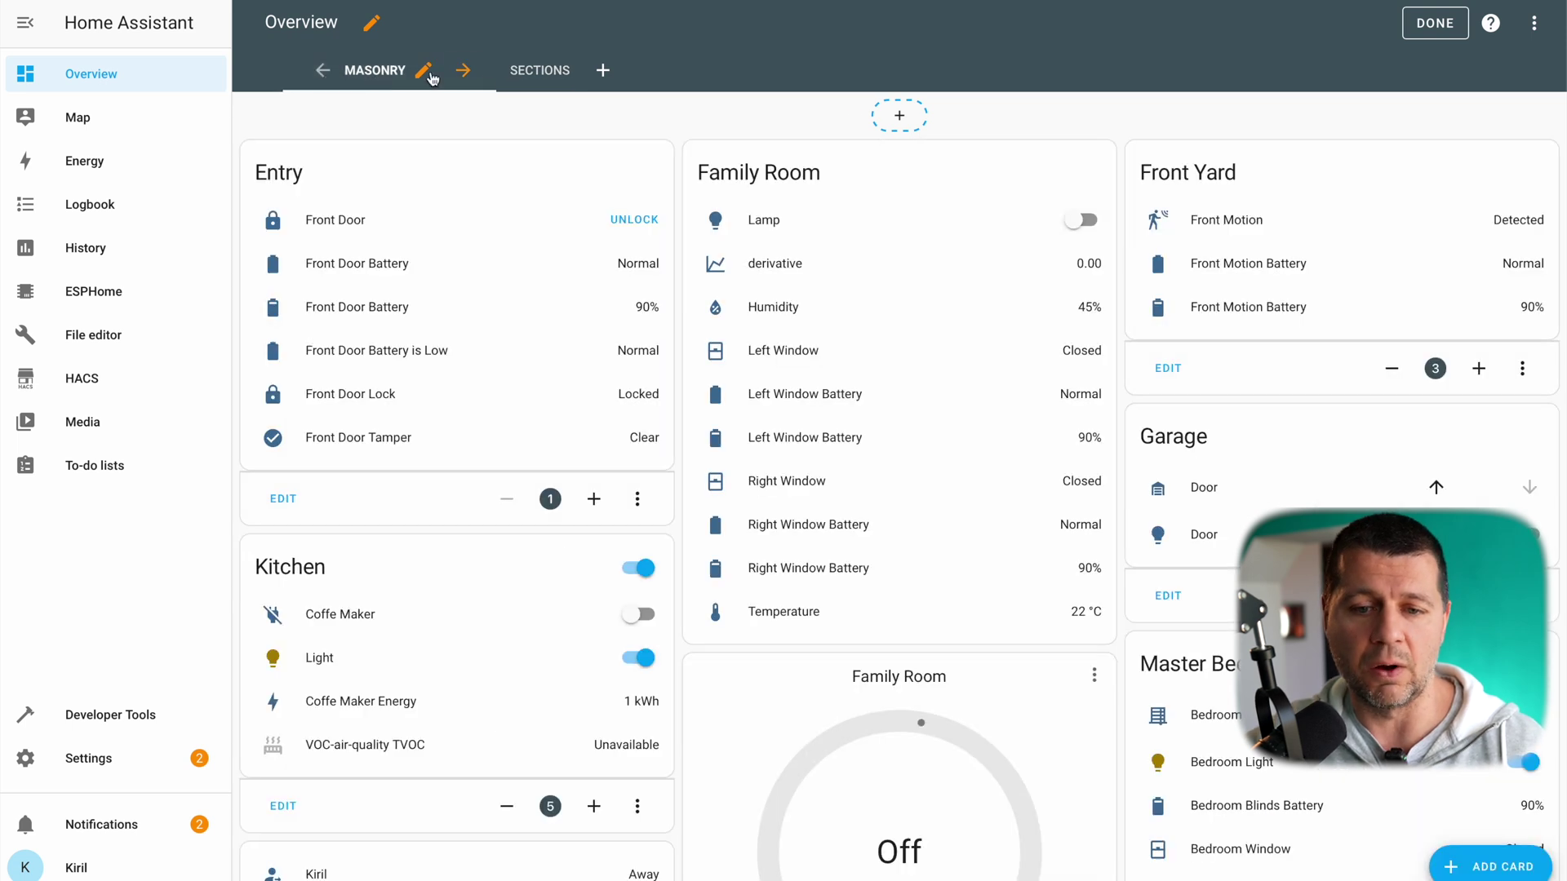
pyautogui.click(539, 76)
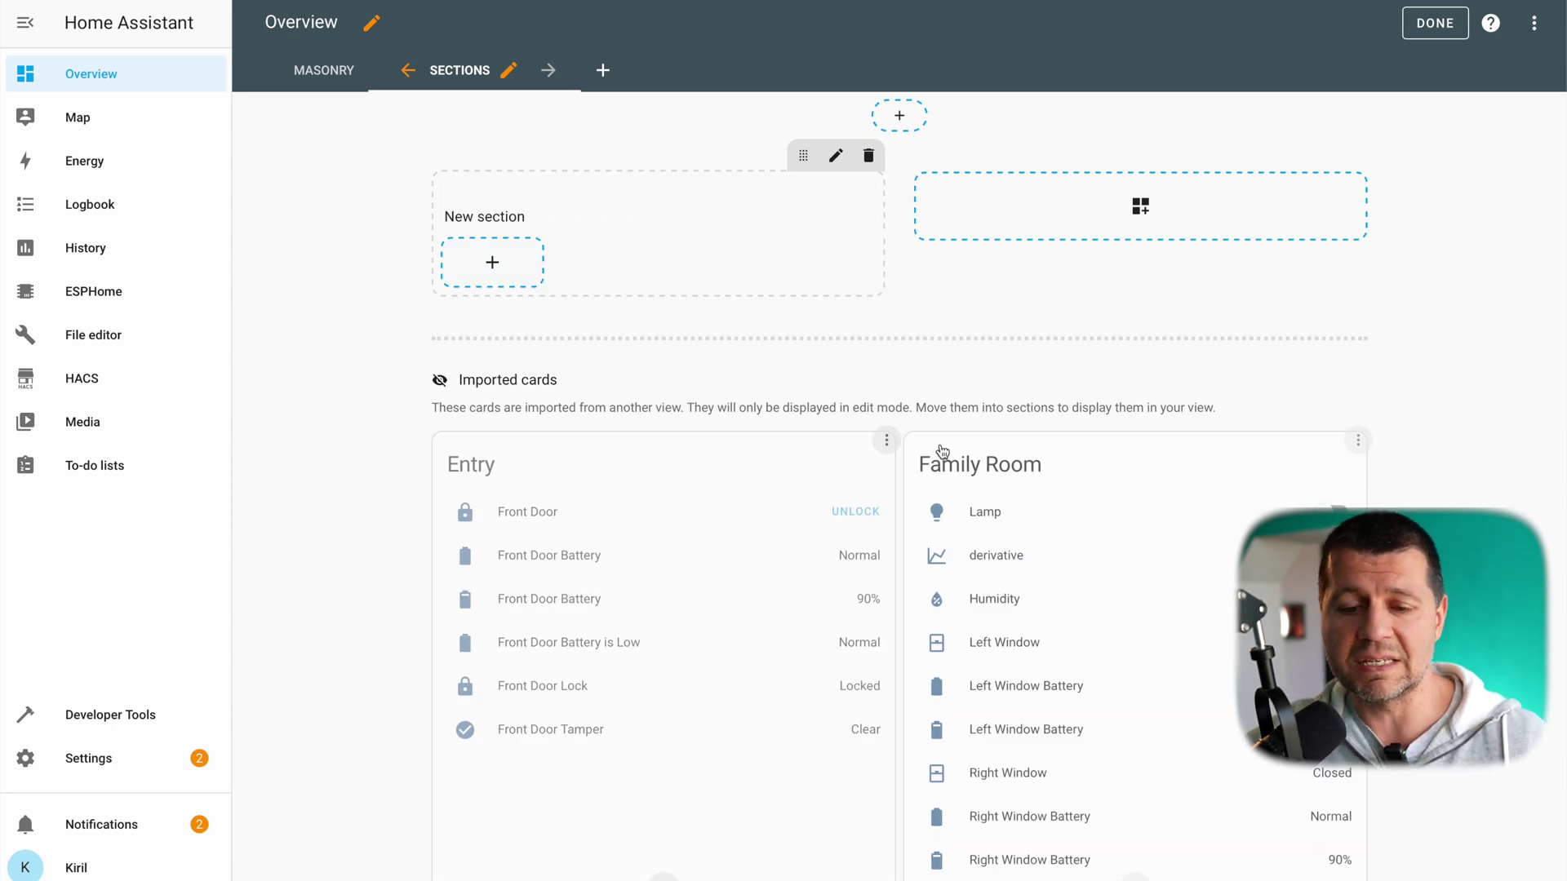
pyautogui.scroll(-1, 739, 500)
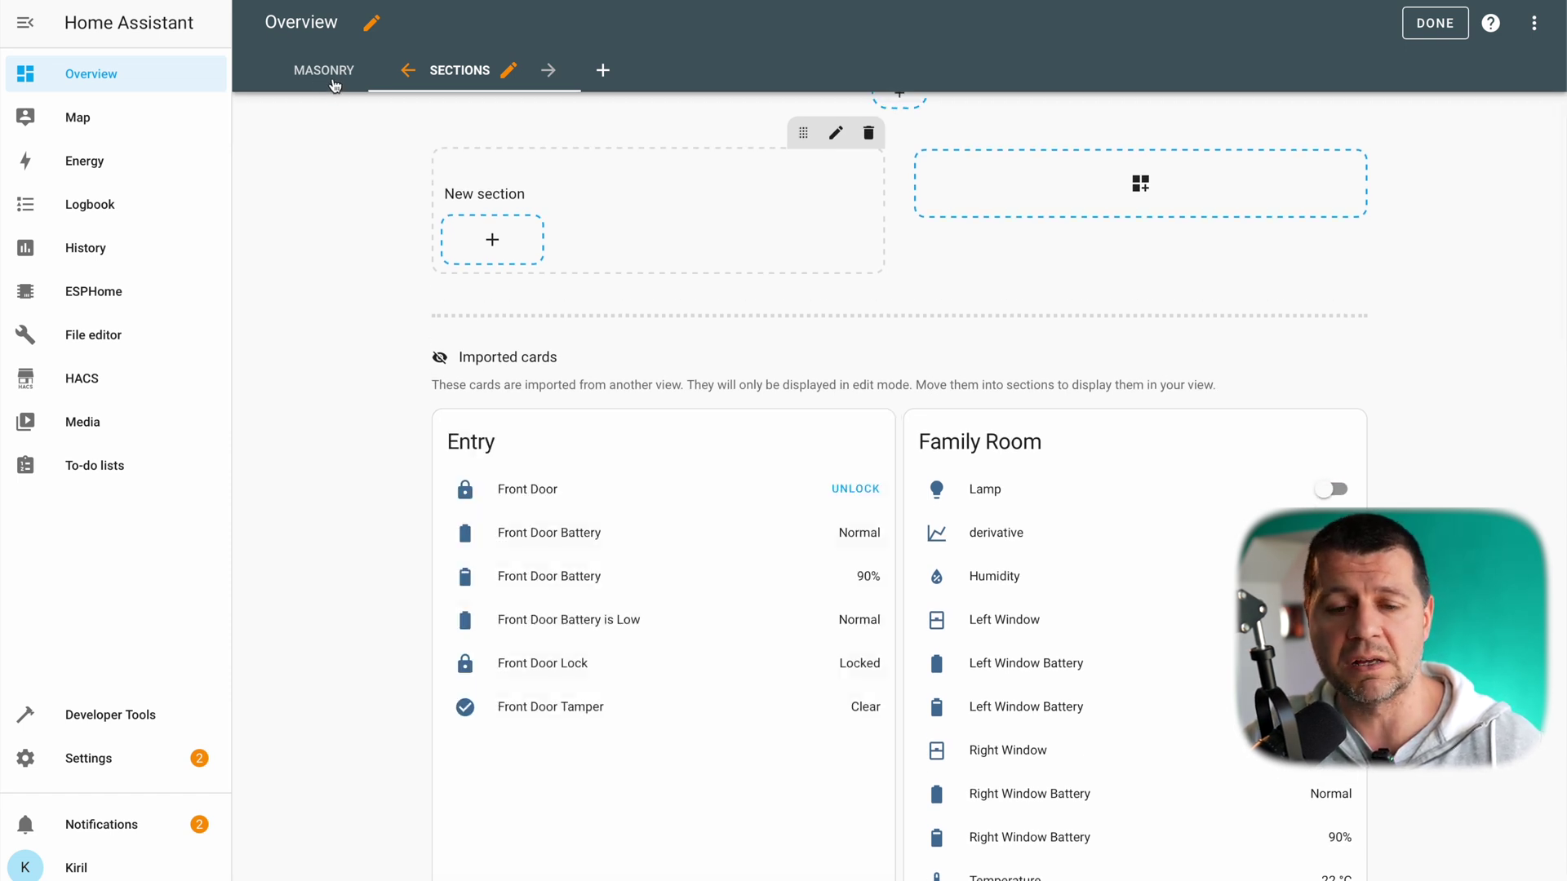
pyautogui.scroll(1, 560, 266)
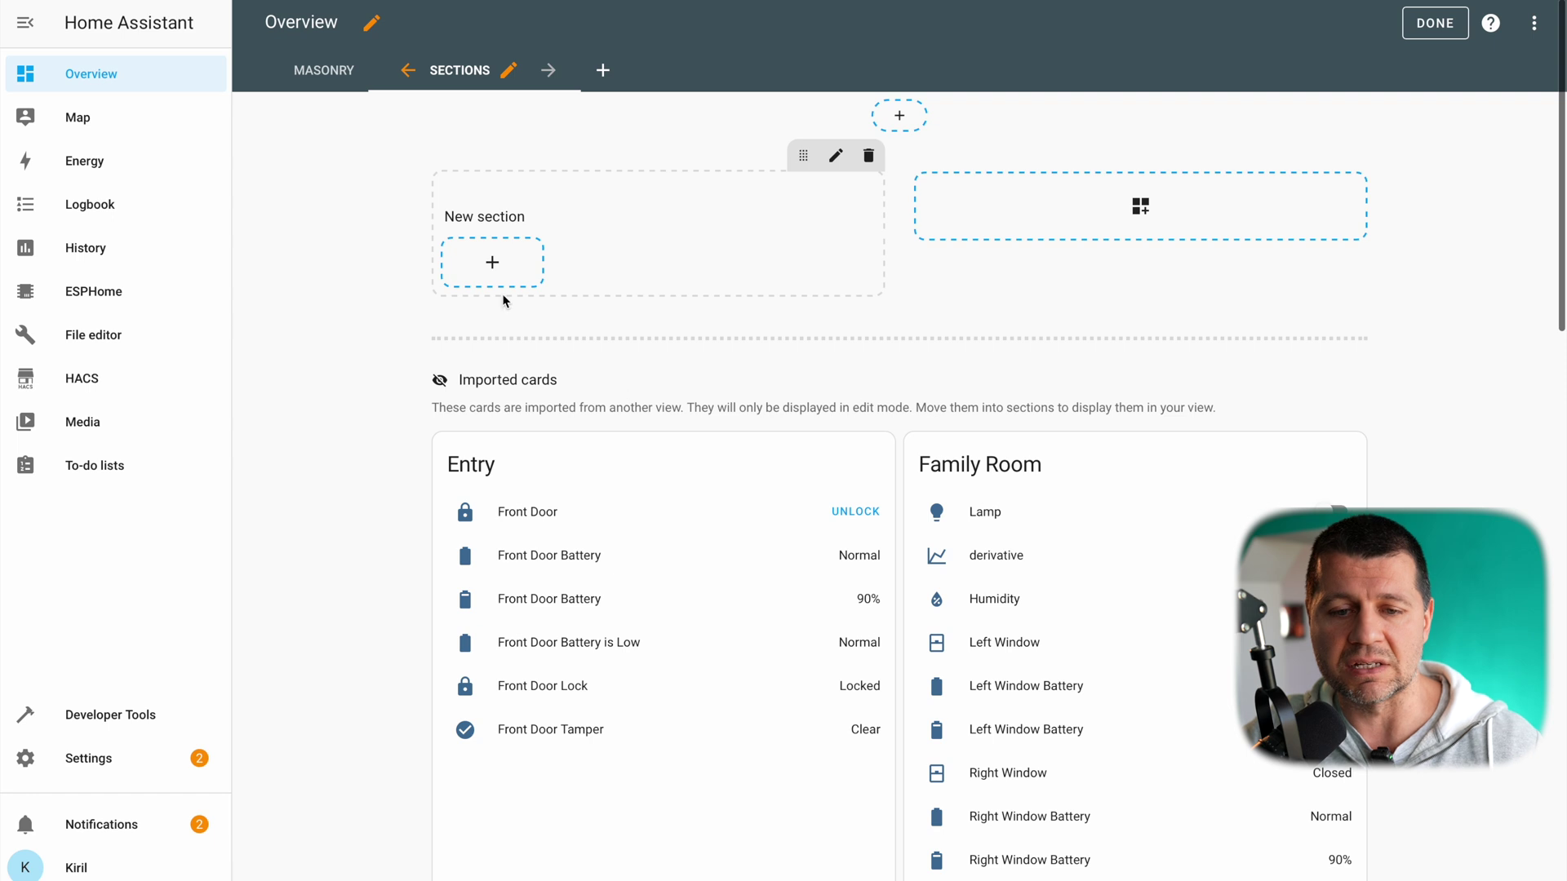
pyautogui.click(323, 81)
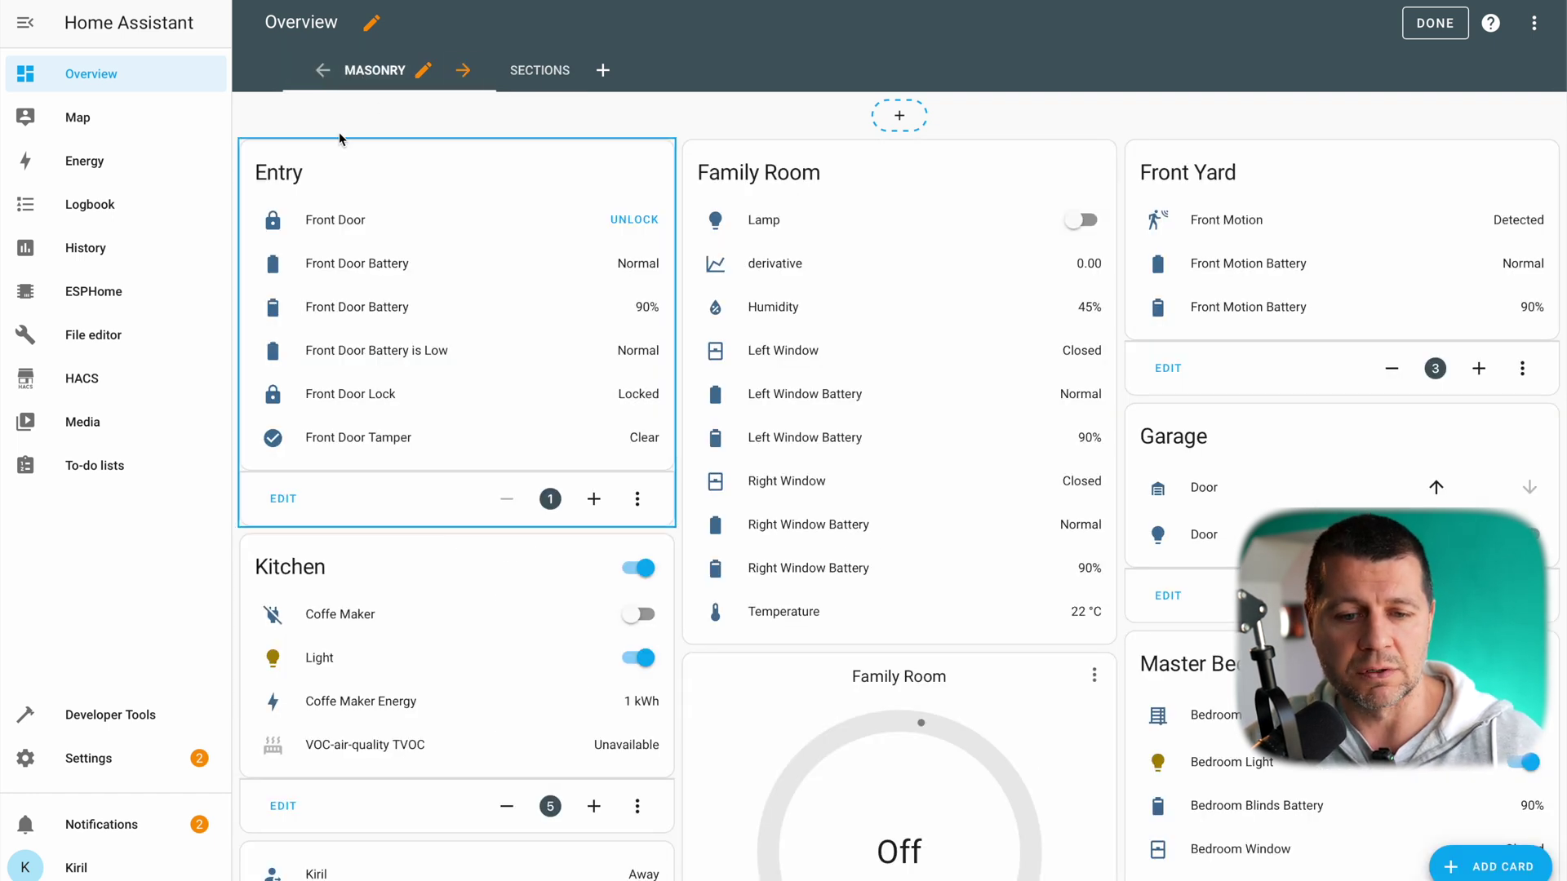
pyautogui.click(537, 68)
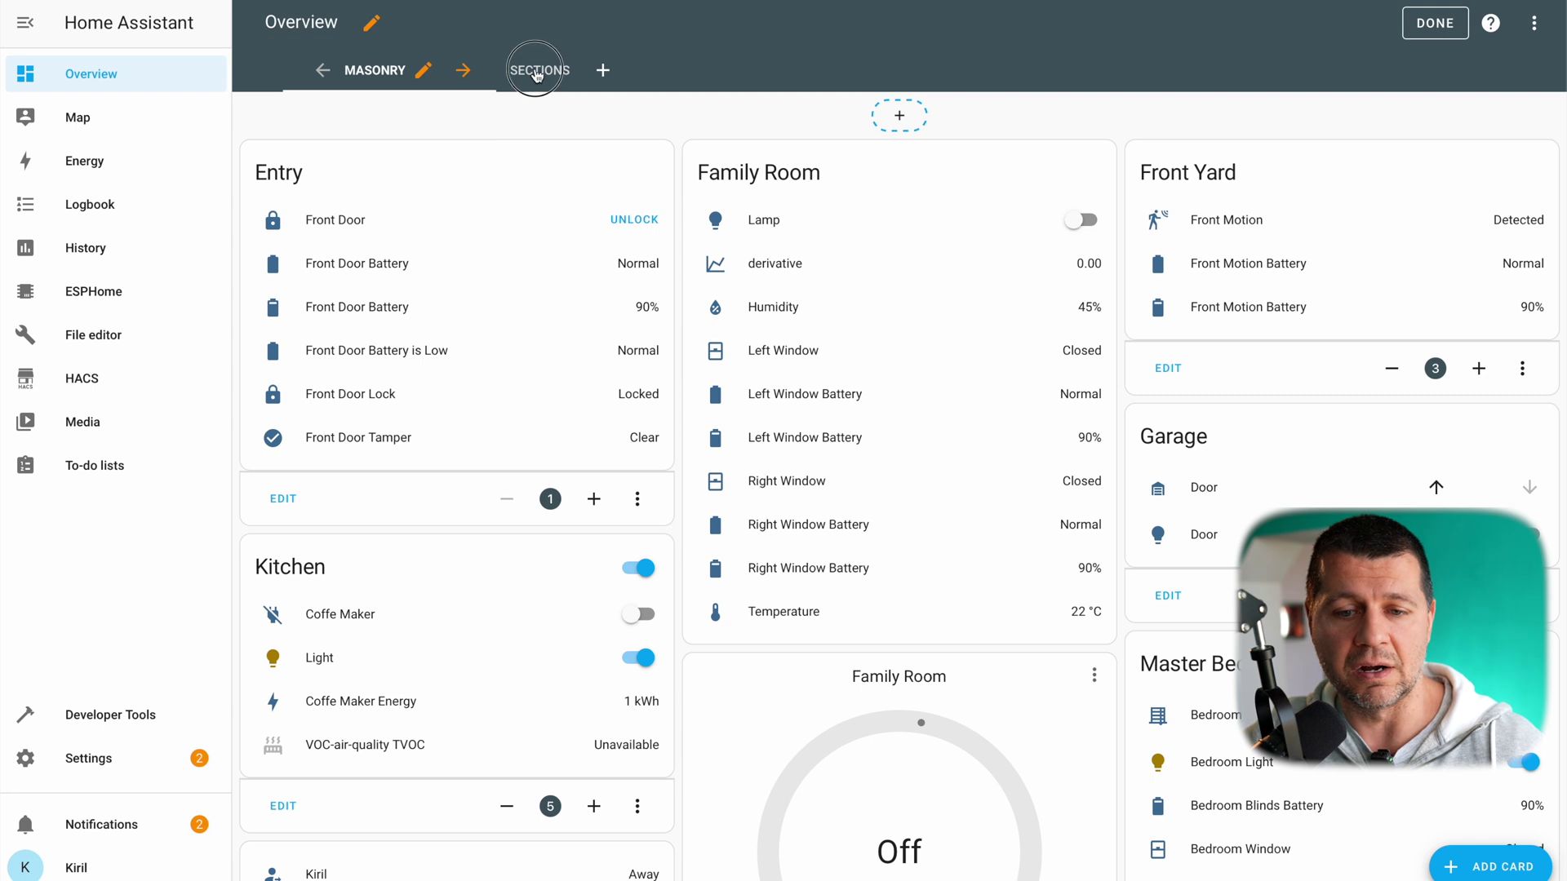
# Step: Move the Entry card into the New section and compare against the Masonry view
pyautogui.moveTo(569, 487); pyautogui.dragTo(567, 220)
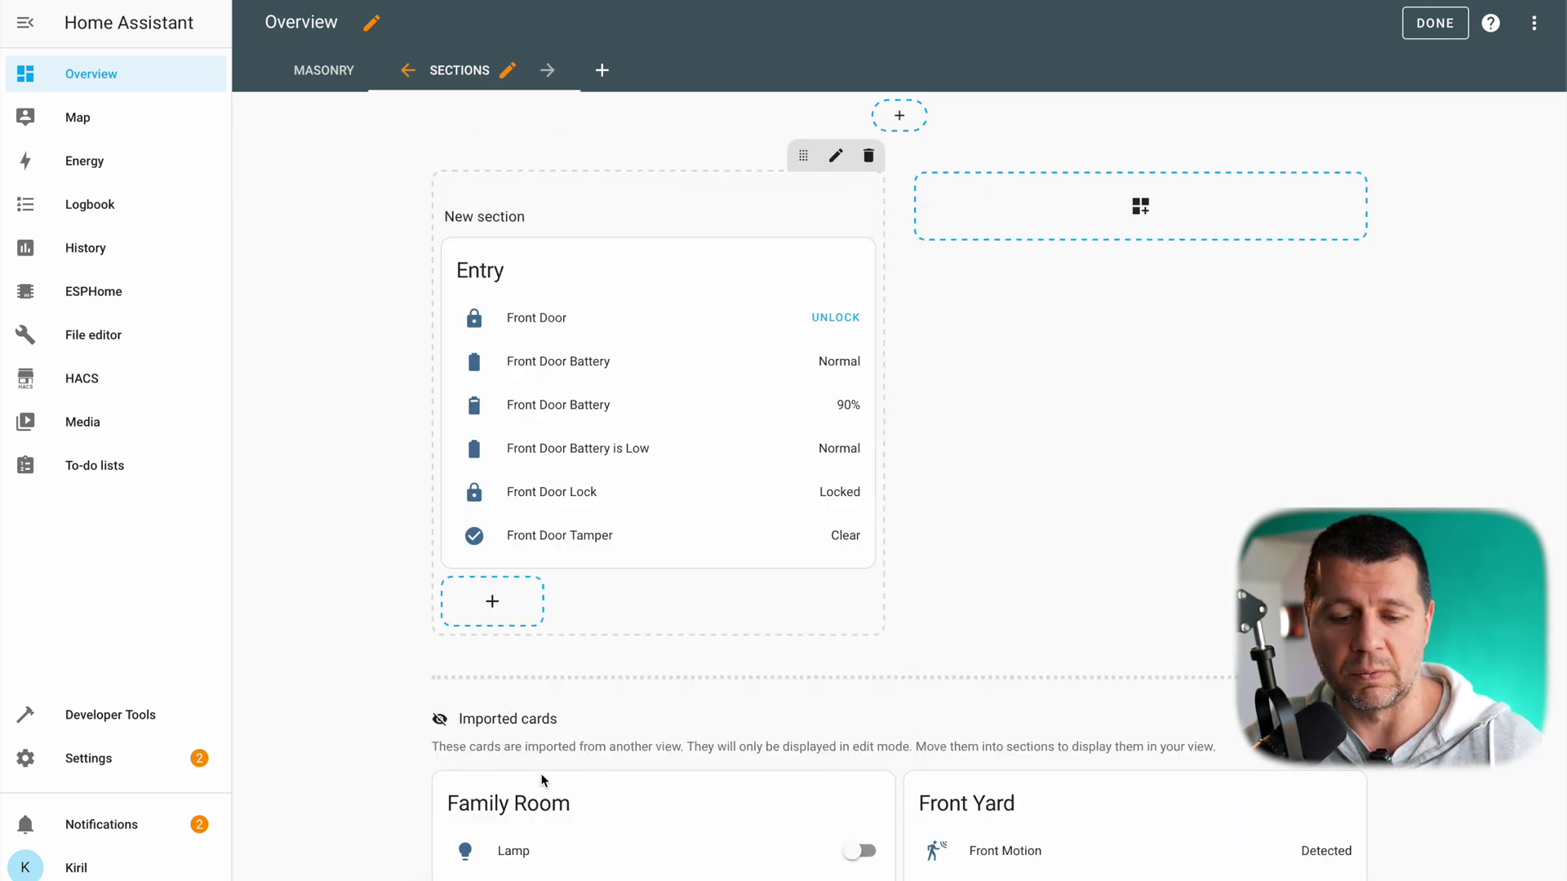
pyautogui.moveTo(599, 295)
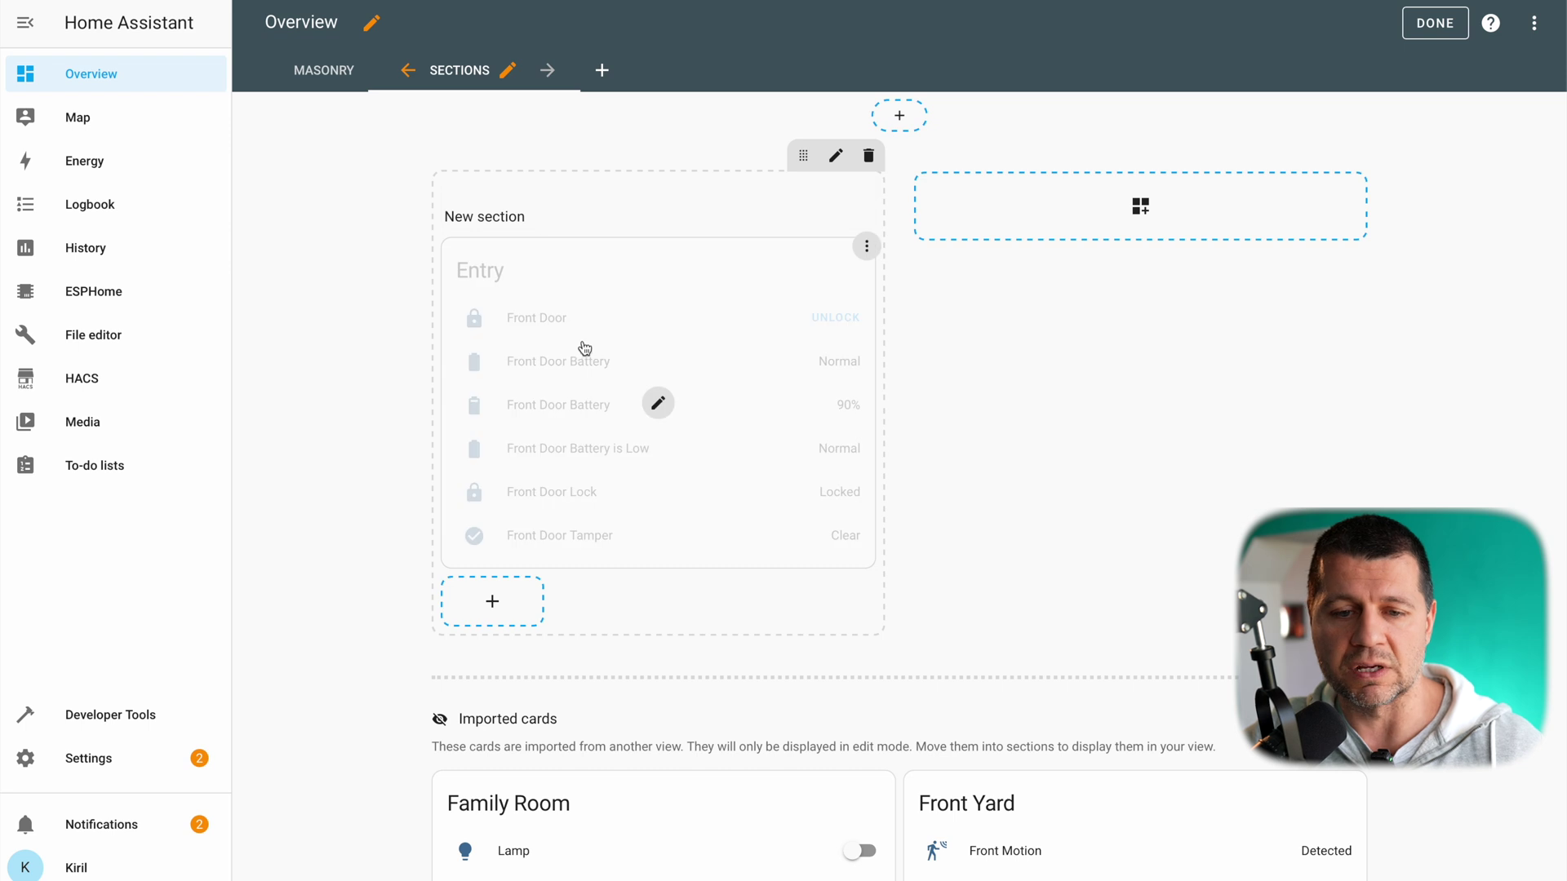
pyautogui.click(323, 71)
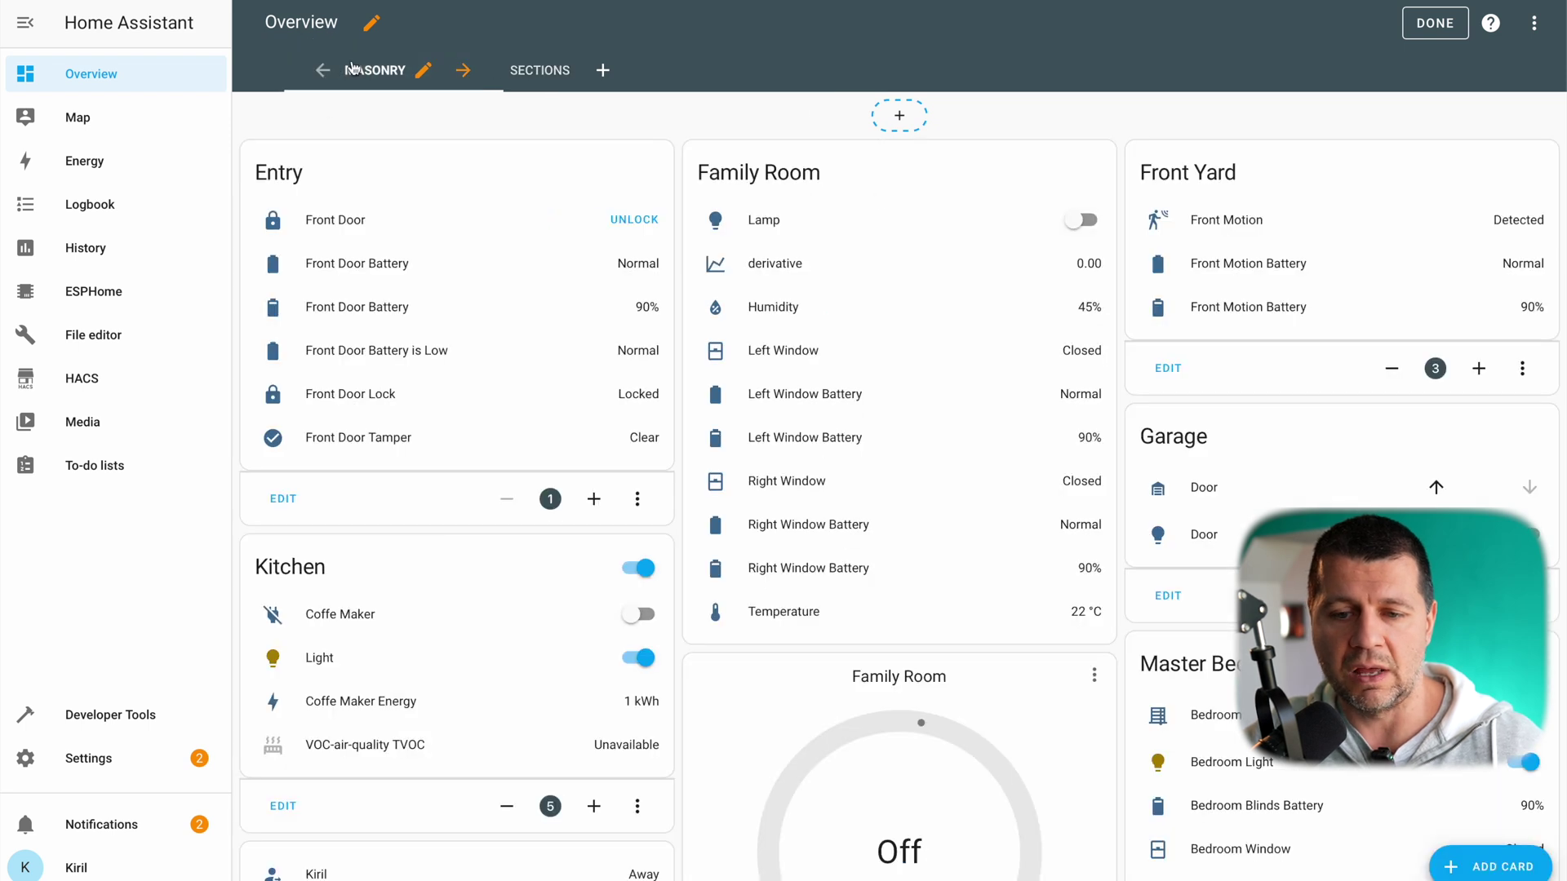
pyautogui.click(534, 73)
# Step: Add a second section and move the Family Room card into it
pyautogui.moveTo(561, 842)
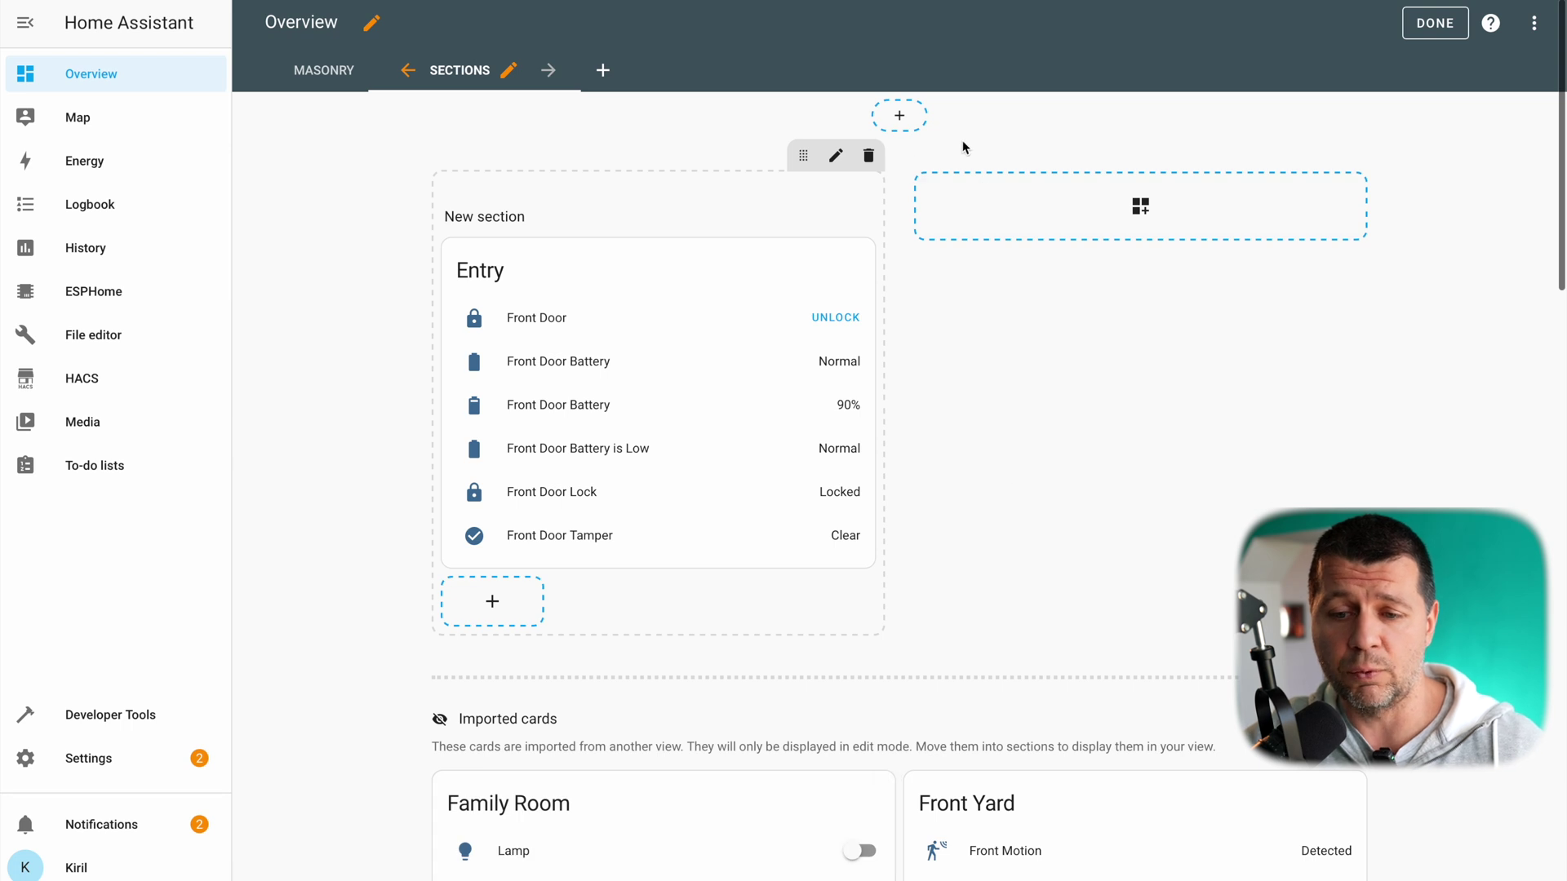
pyautogui.click(1140, 214)
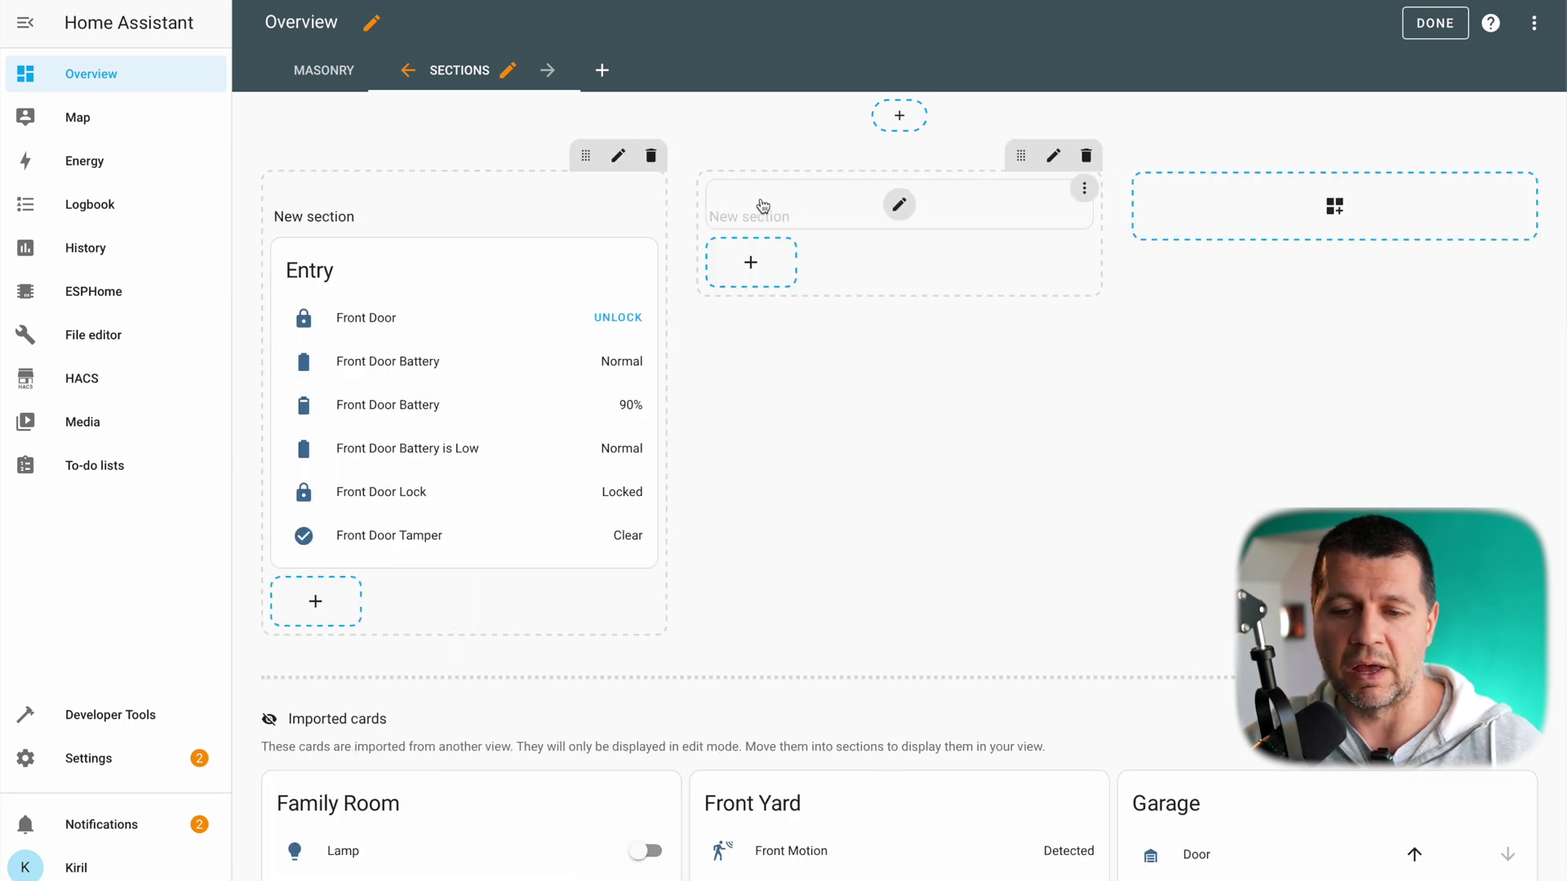
pyautogui.moveTo(389, 800); pyautogui.dragTo(848, 263)
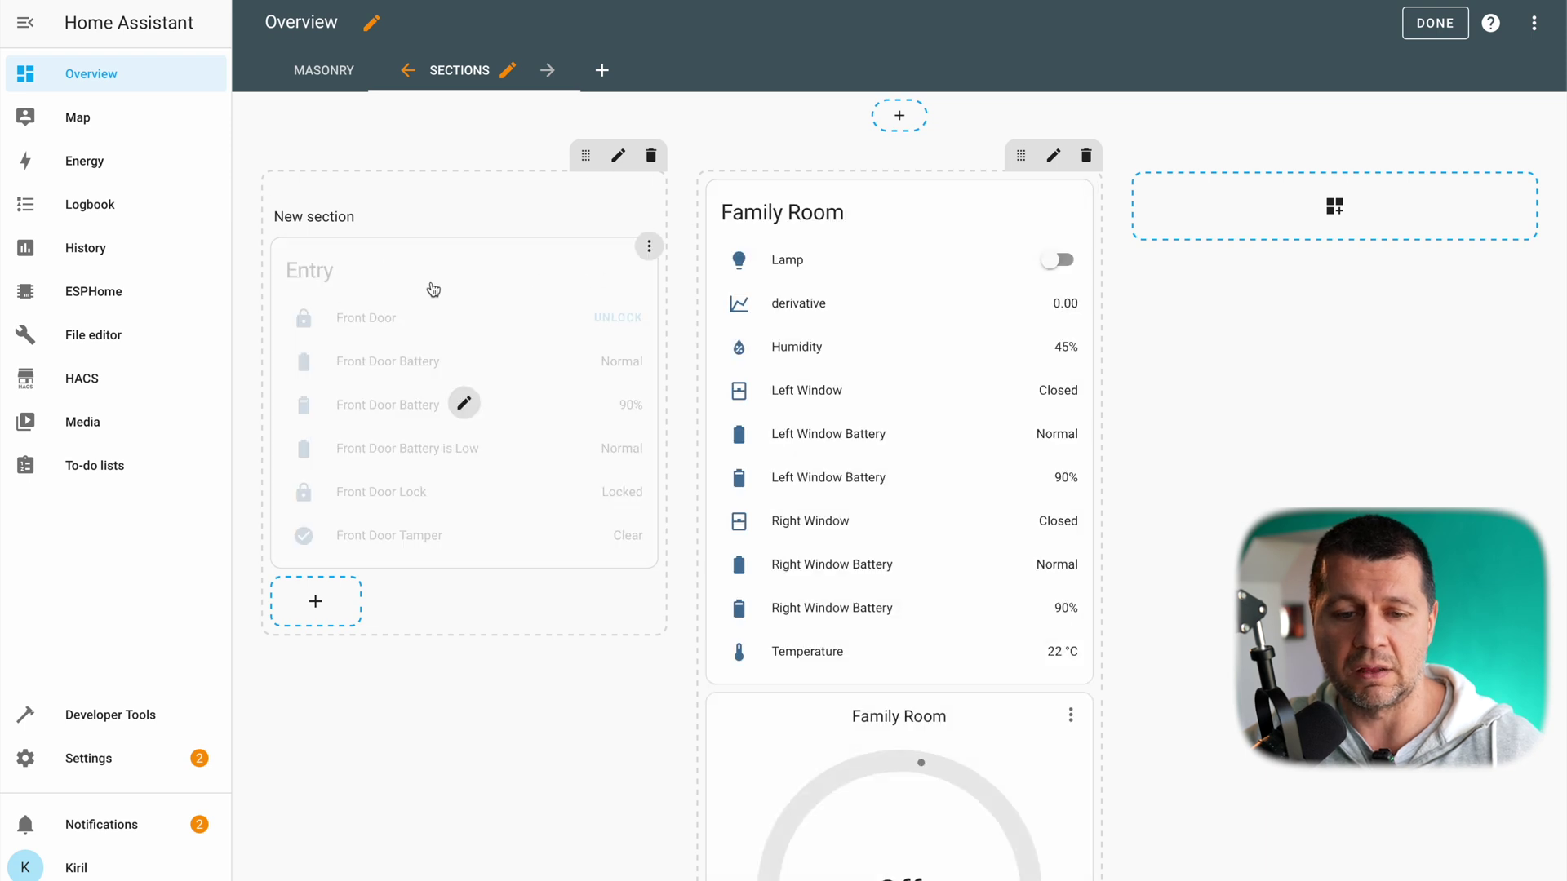
pyautogui.click(319, 71)
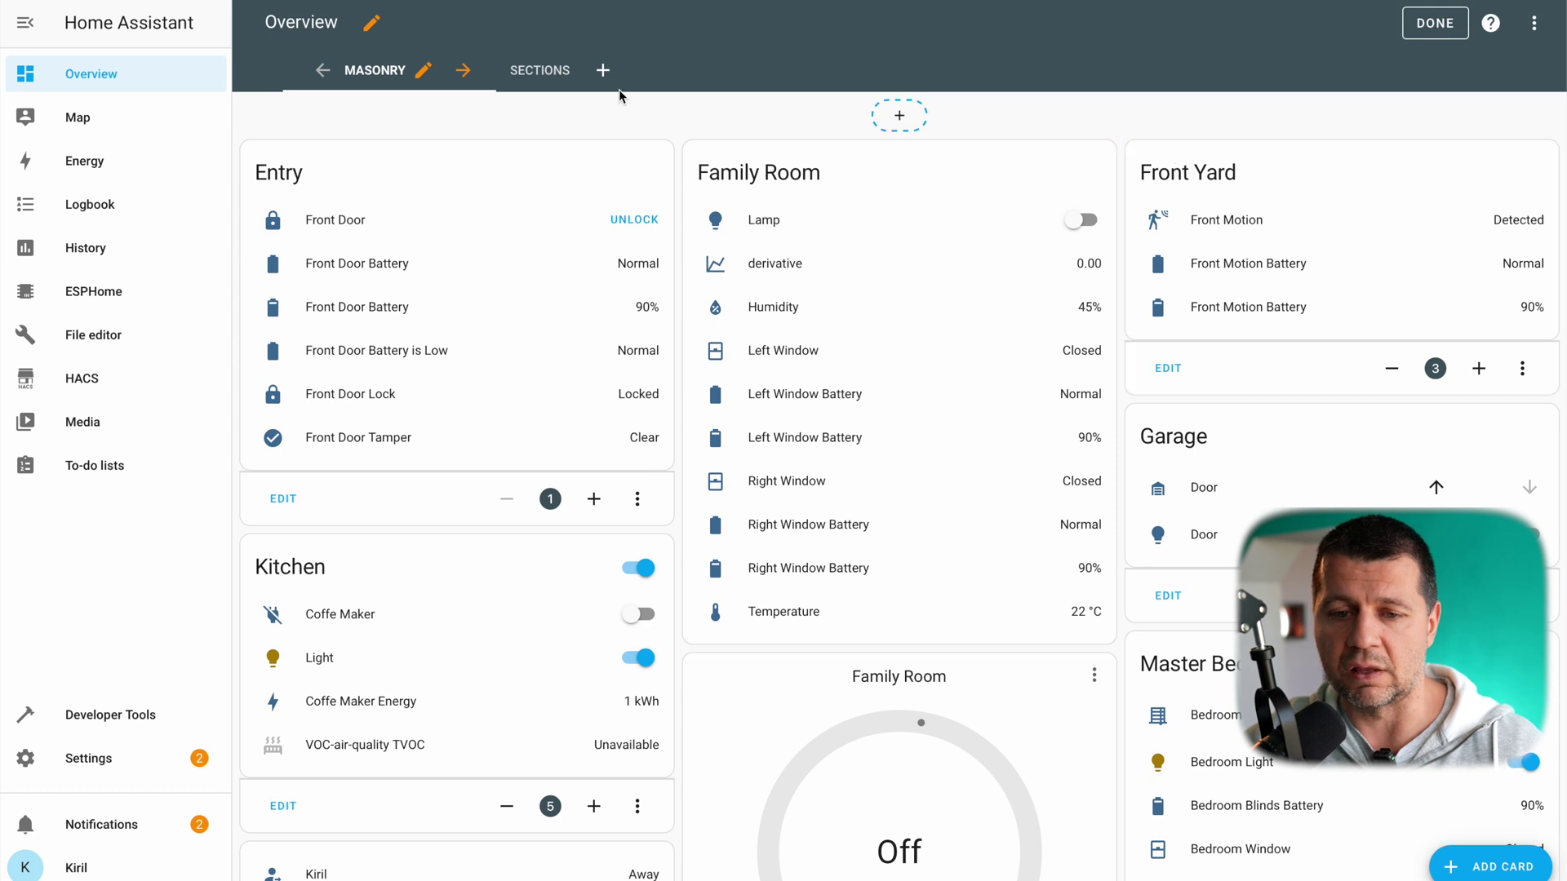
pyautogui.click(540, 70)
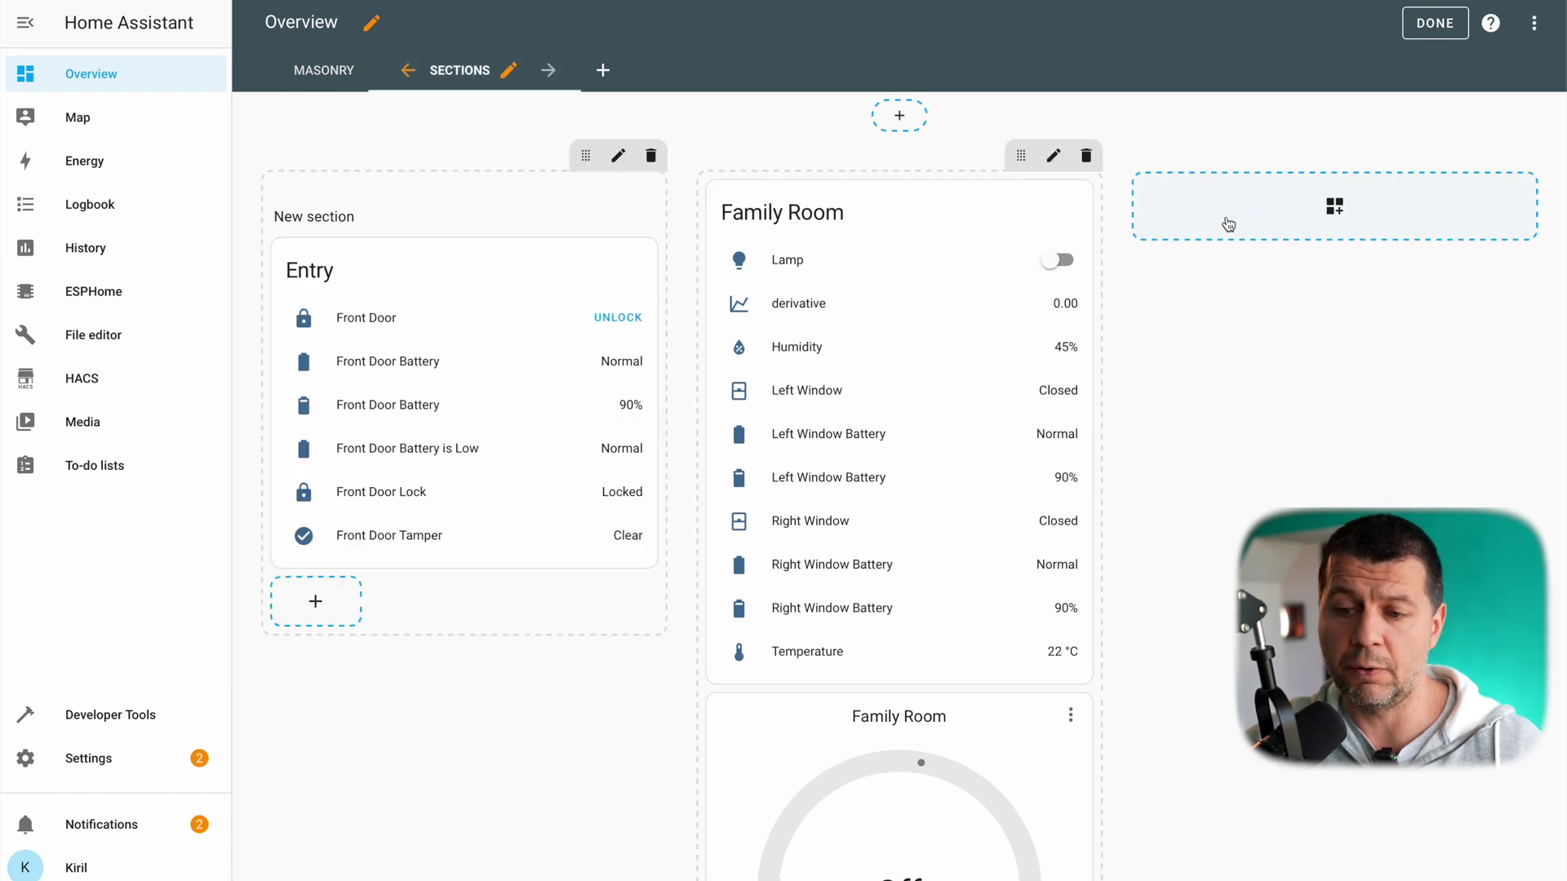
# Step: Add a third empty section and drag the Front Yard card into a section
pyautogui.click(1247, 216)
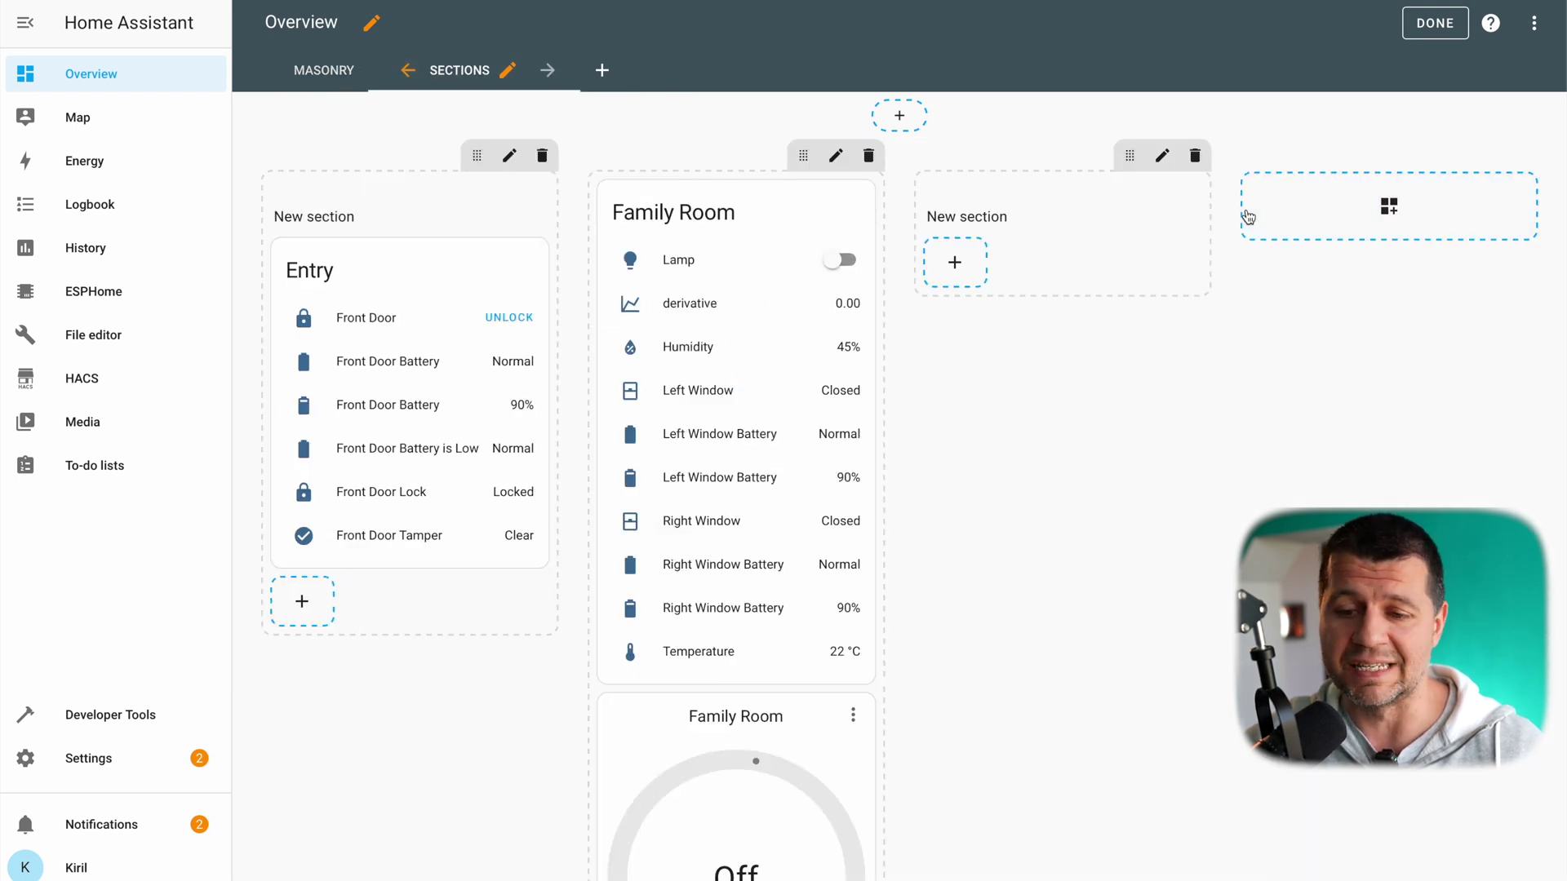
pyautogui.scroll(-10, 1039, 558)
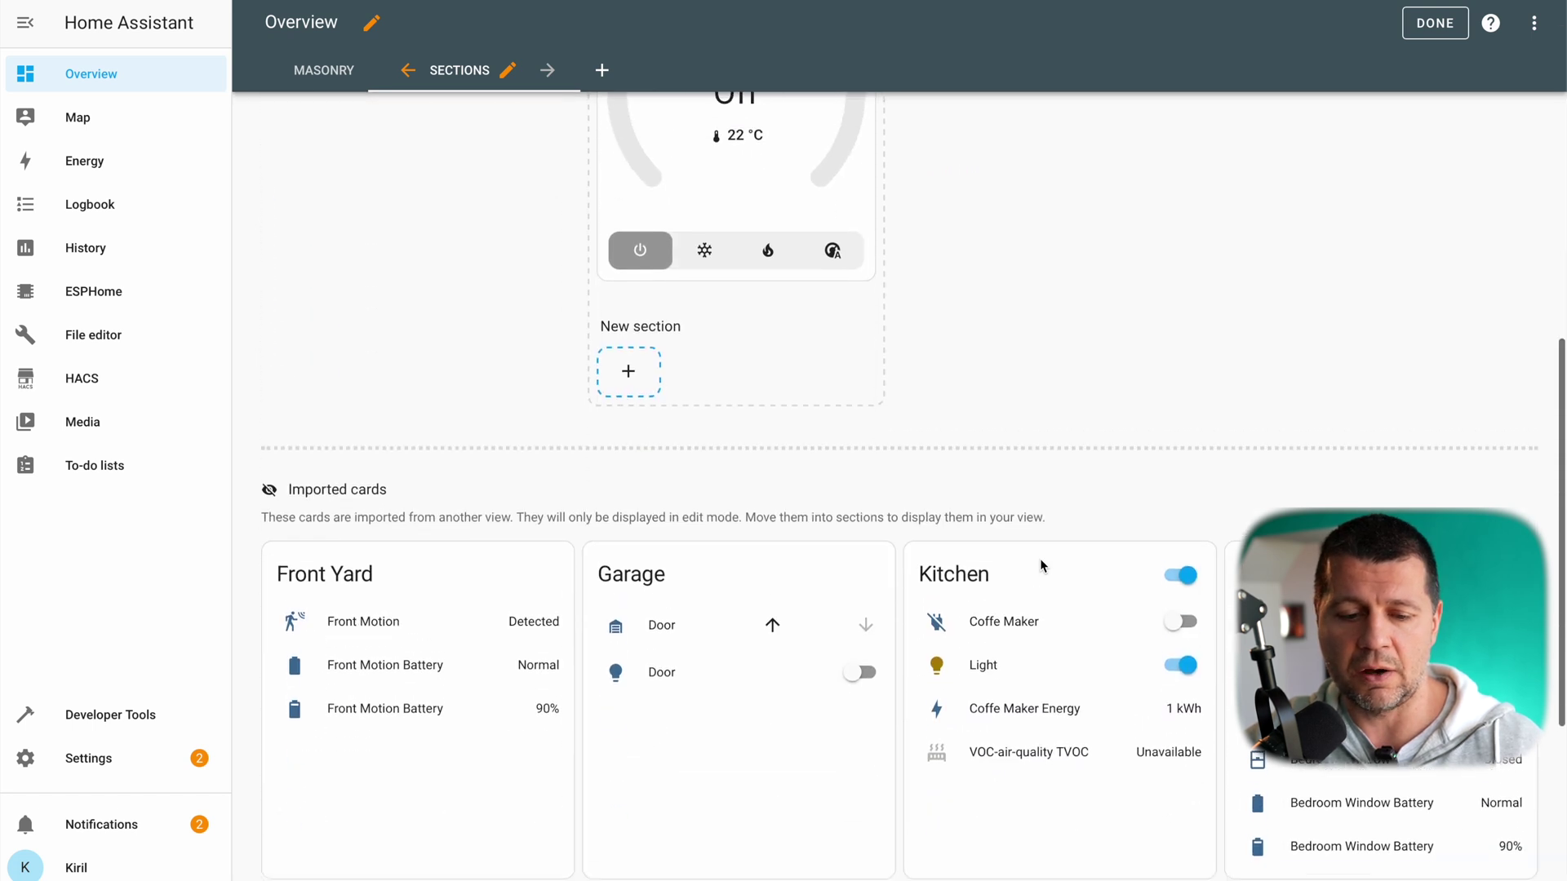
pyautogui.moveTo(424, 608); pyautogui.dragTo(483, 686)
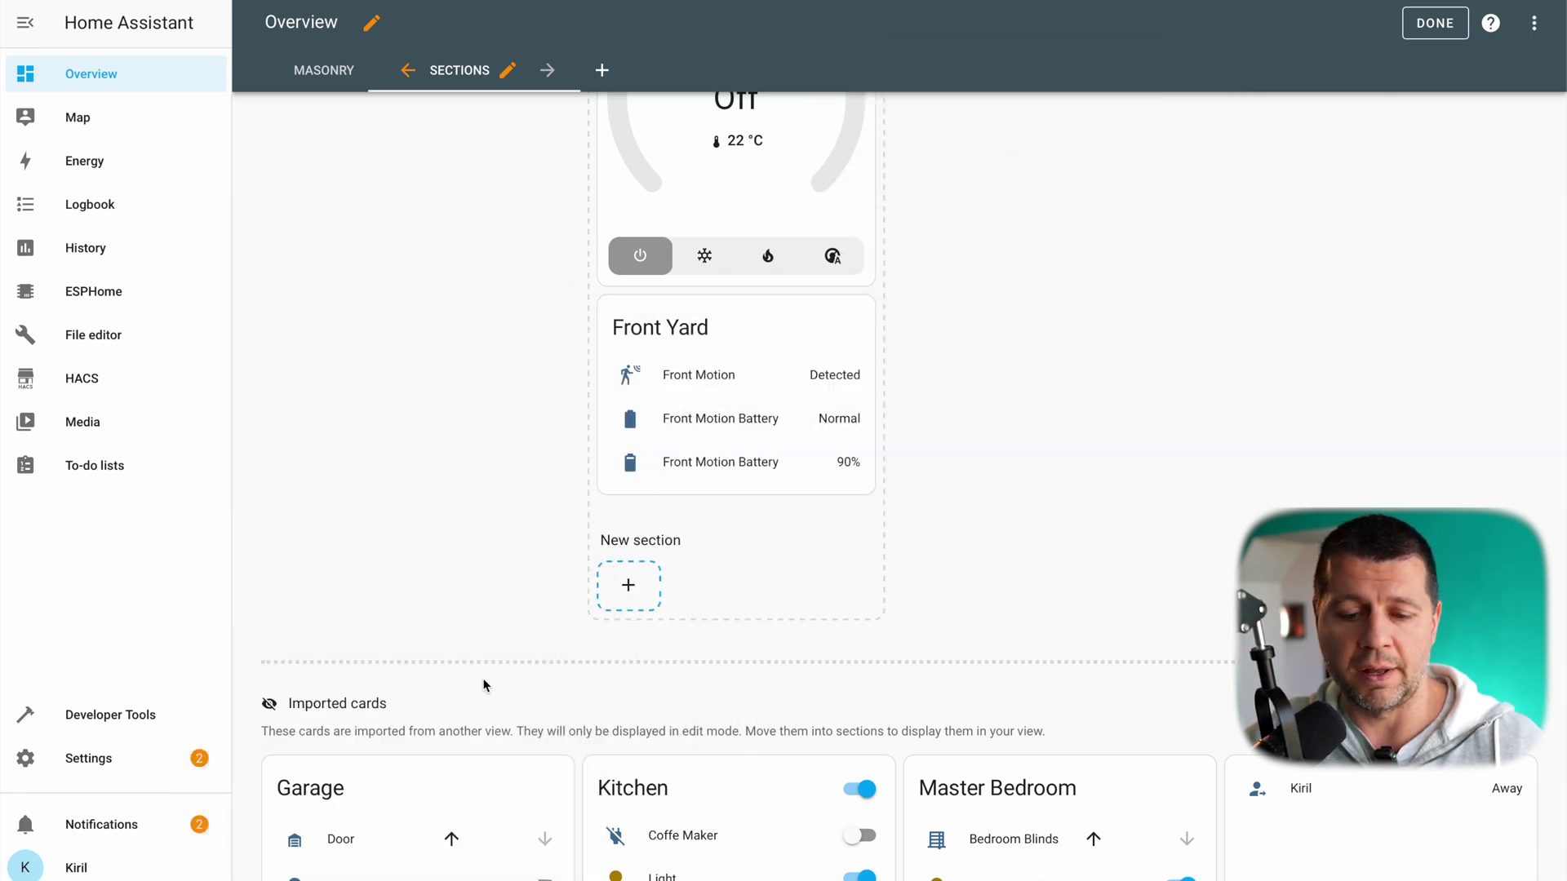
pyautogui.moveTo(704, 398)
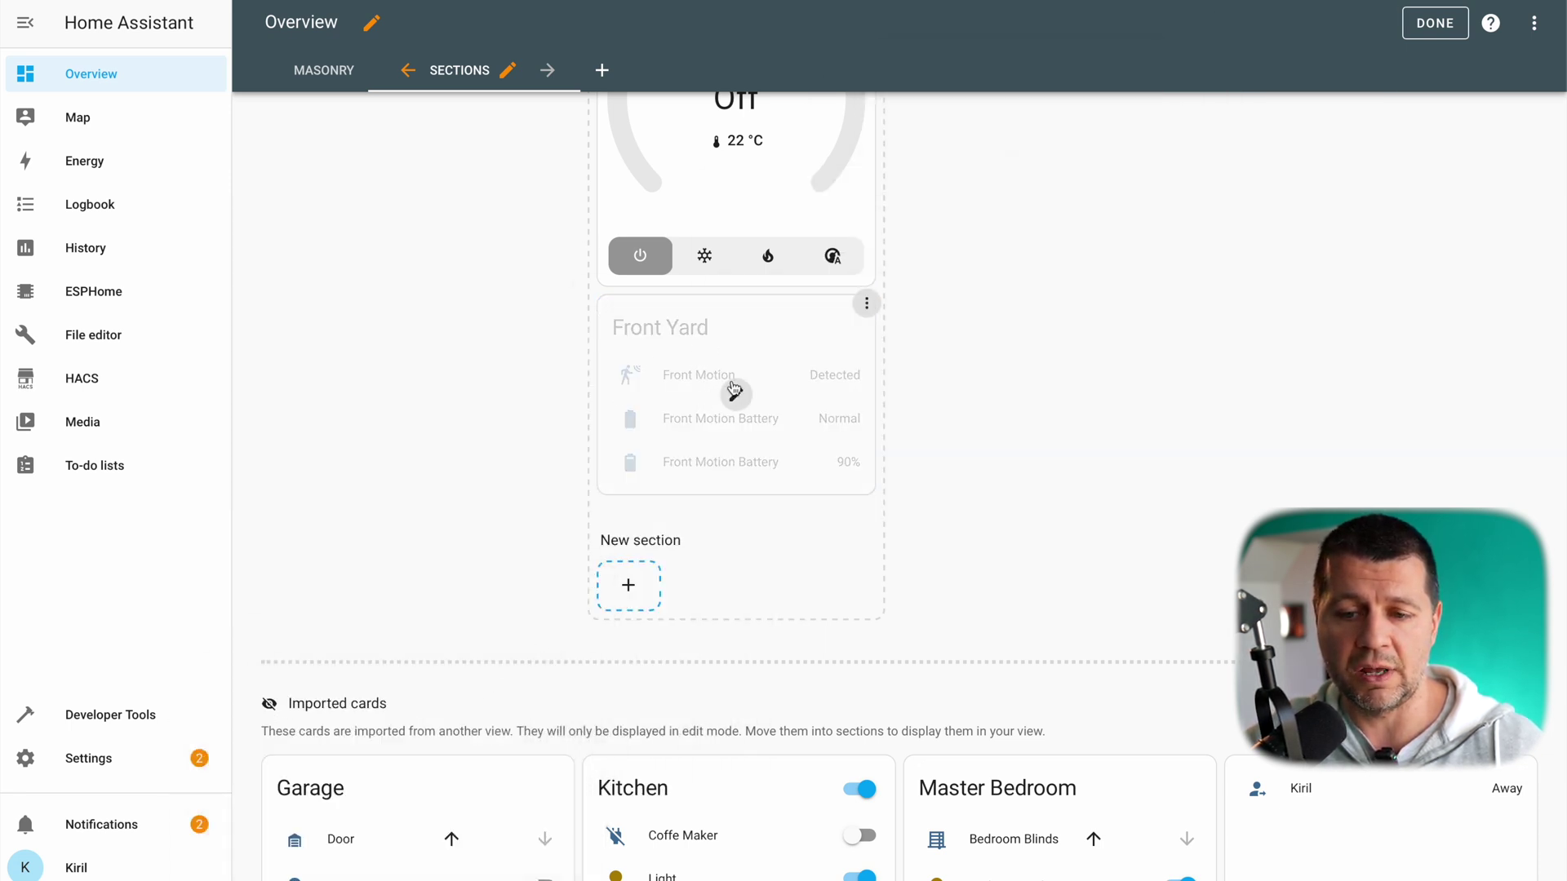
pyautogui.scroll(8, 734, 389)
pyautogui.scroll(-2, 738, 571)
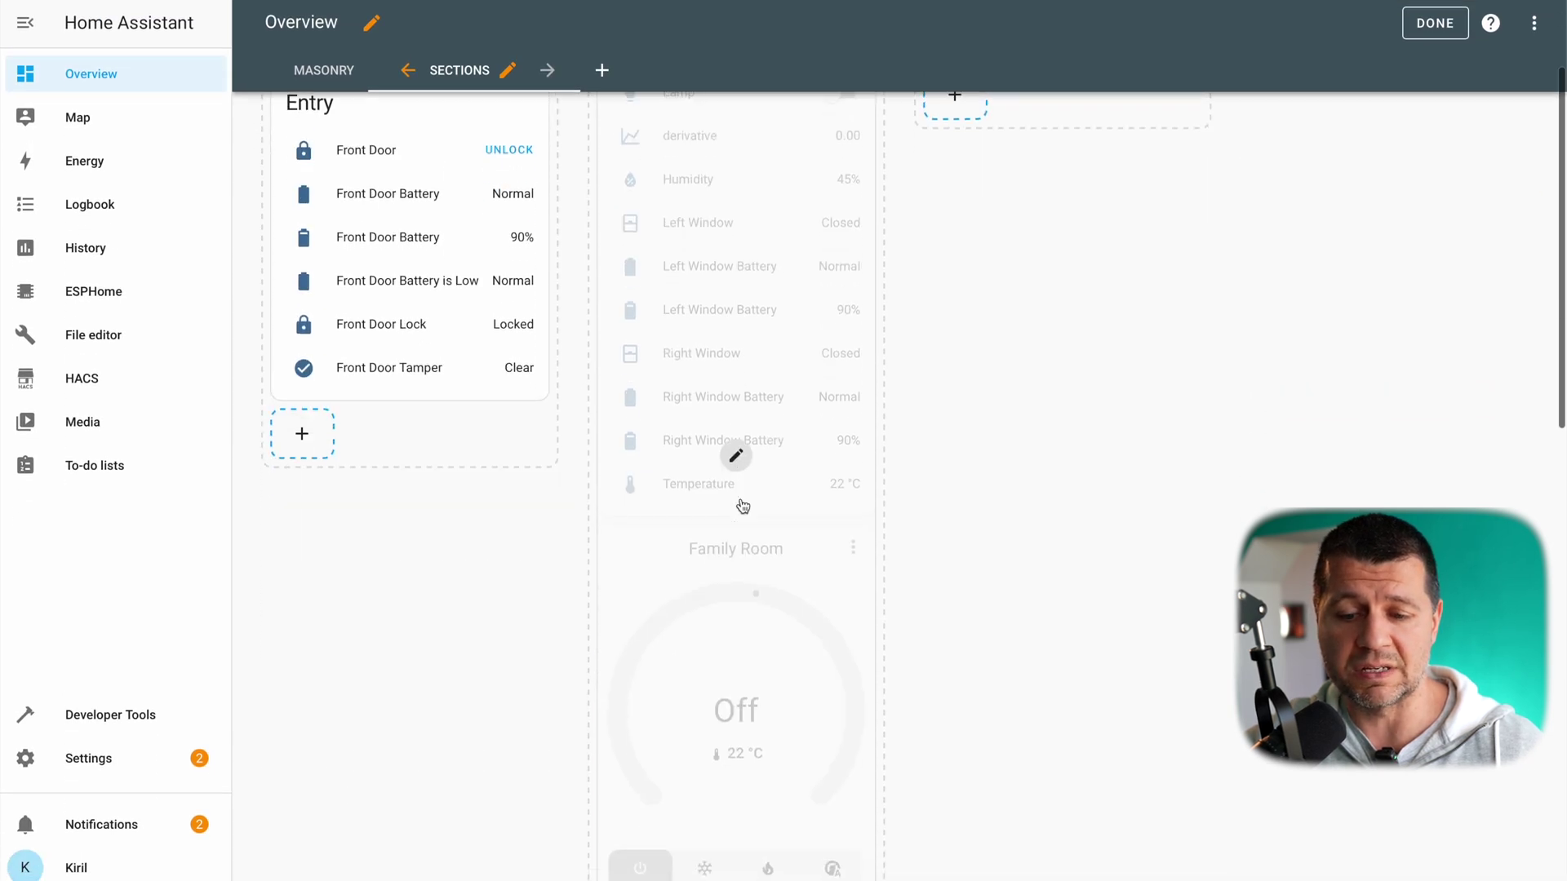
pyautogui.scroll(2, 741, 507)
pyautogui.scroll(-6, 742, 507)
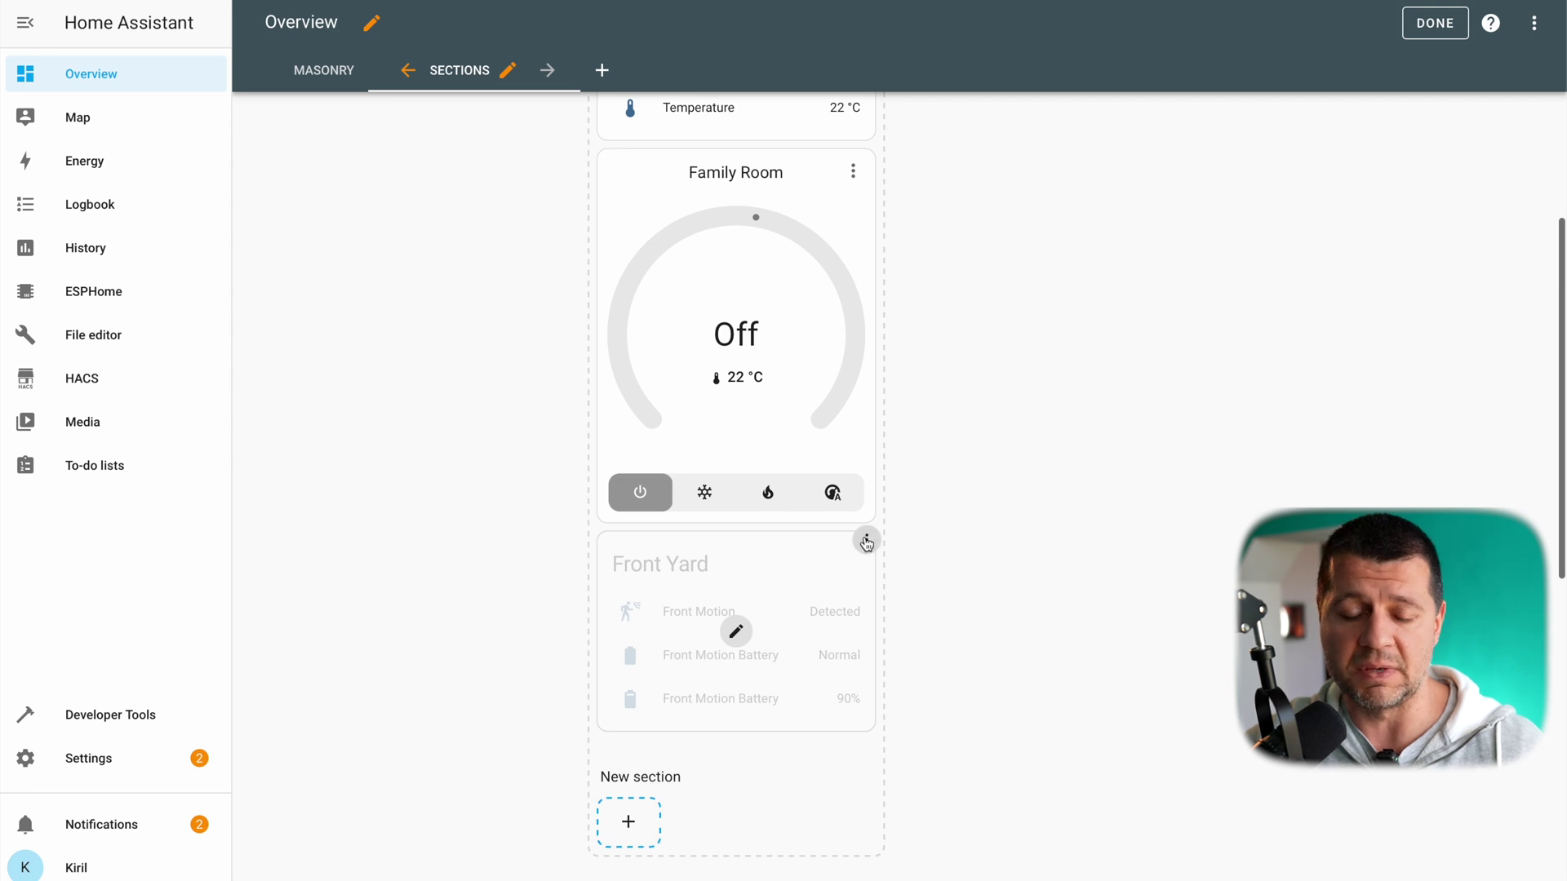
# Step: Cut the Front Yard card and paste it into the empty third section, then save
pyautogui.click(864, 543)
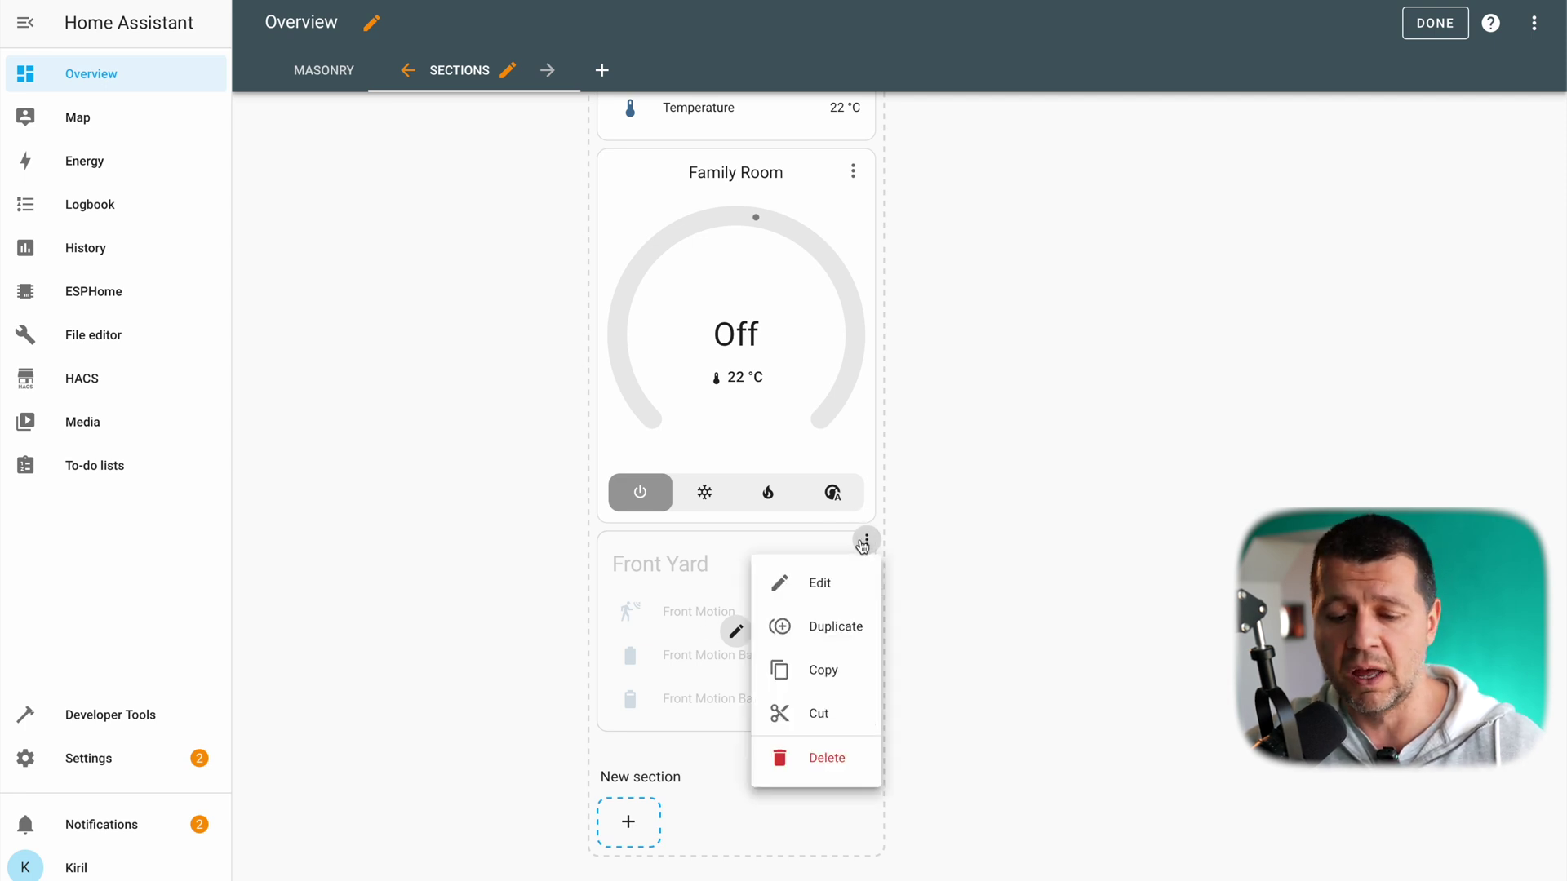
pyautogui.click(809, 580)
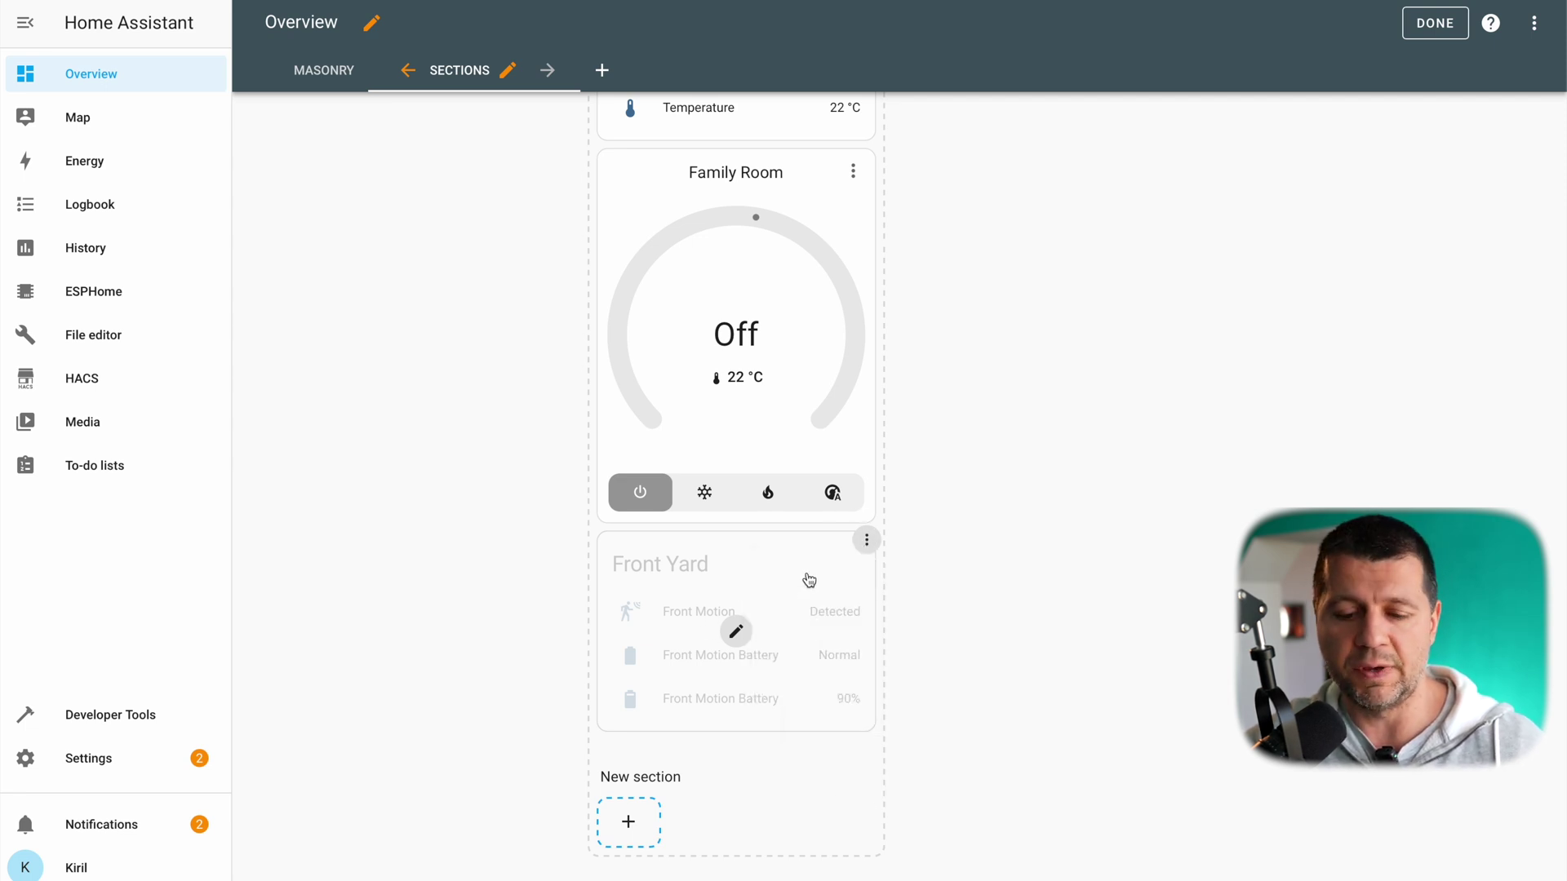
pyautogui.click(866, 542)
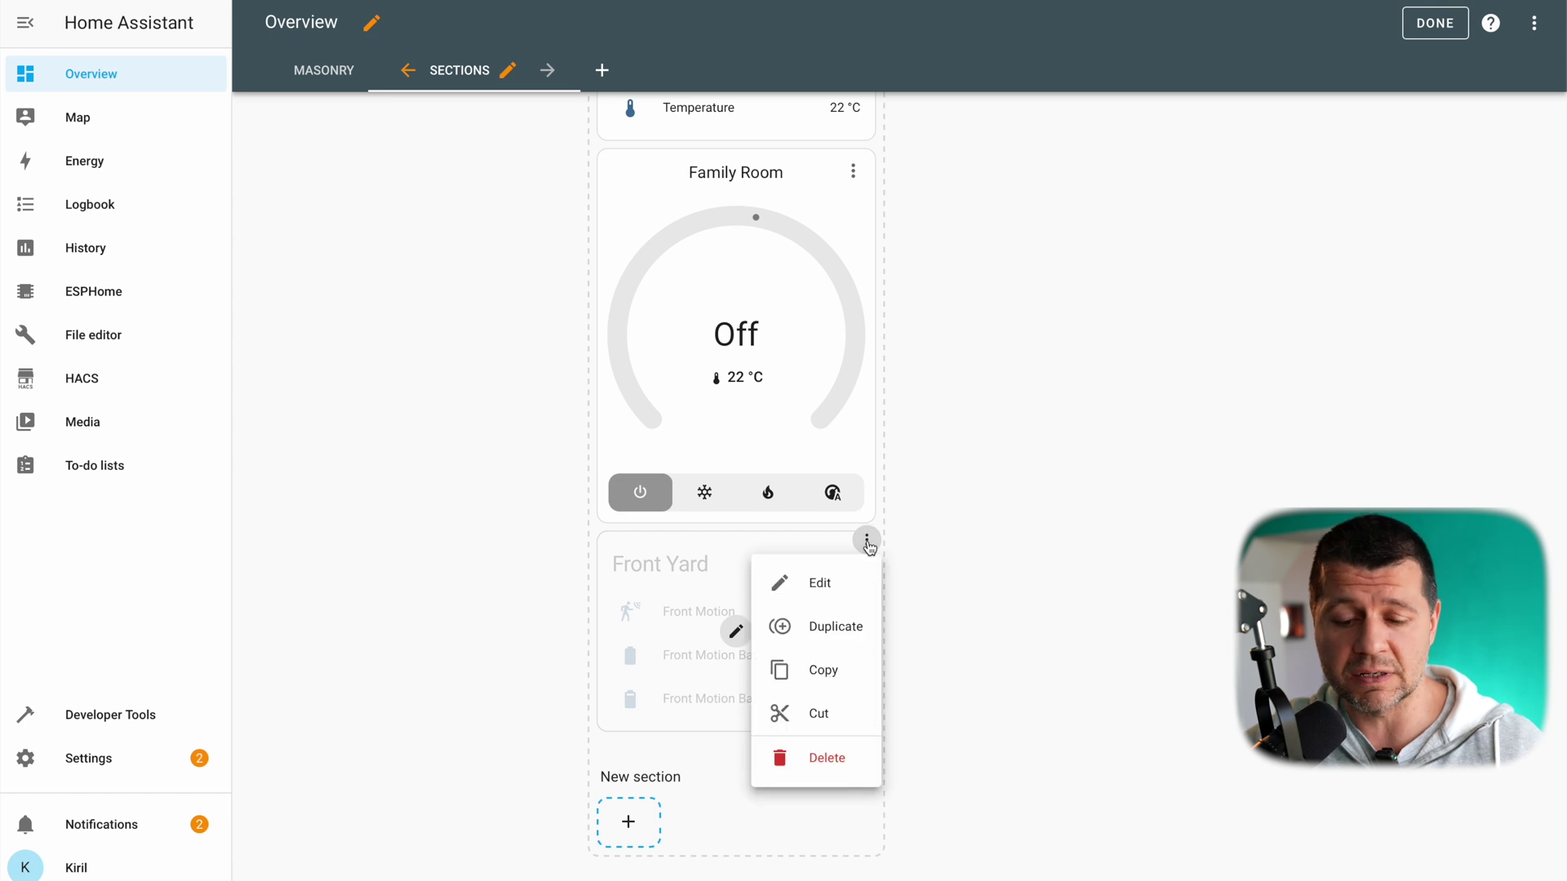
pyautogui.click(849, 721)
pyautogui.scroll(5, 978, 384)
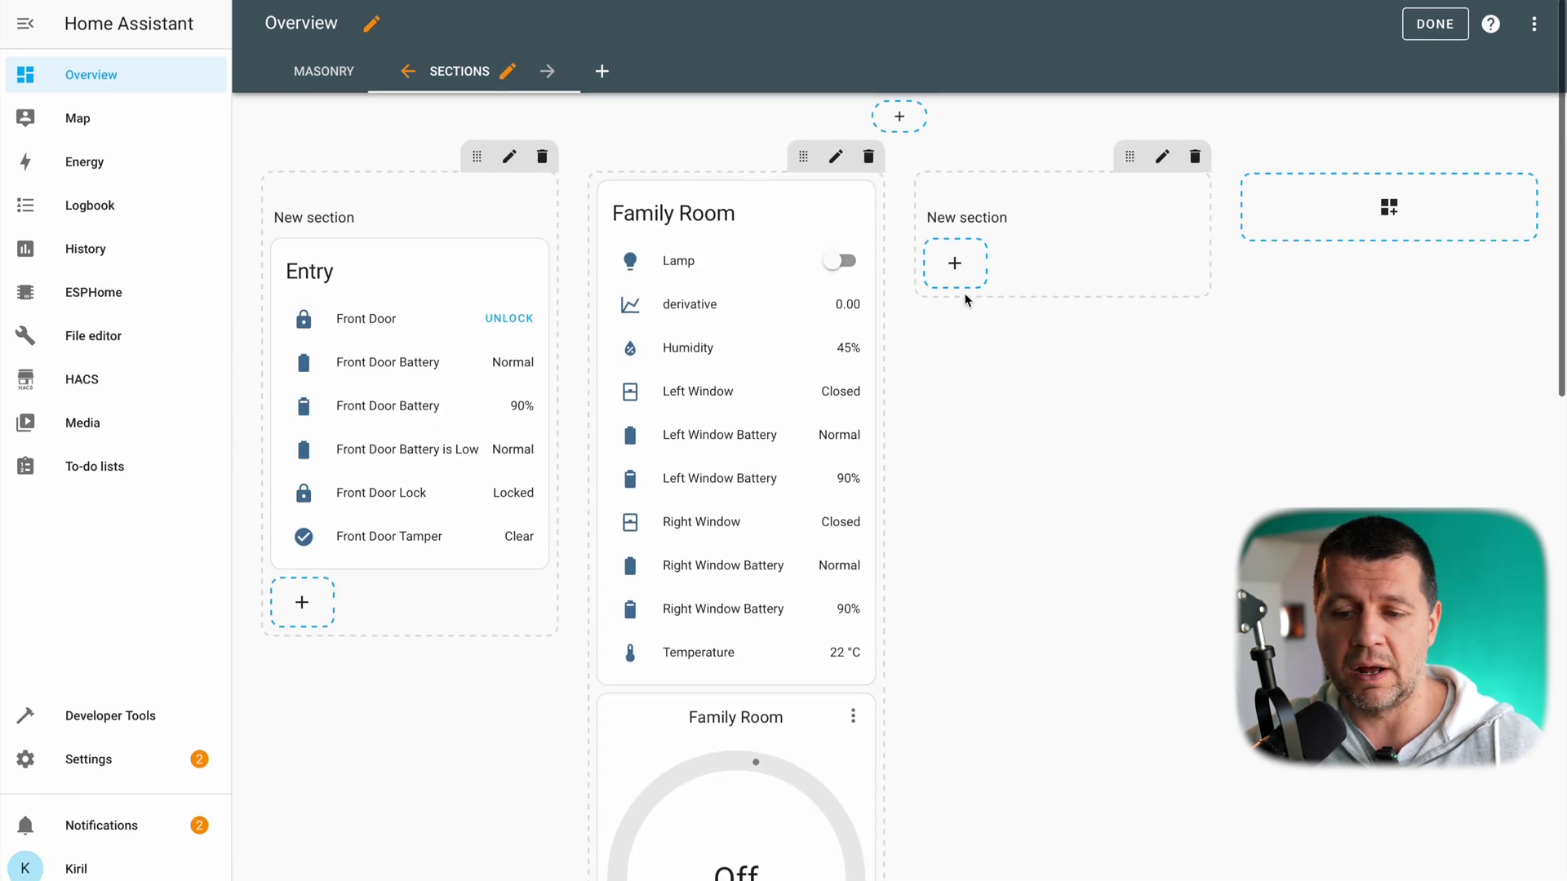
pyautogui.click(971, 266)
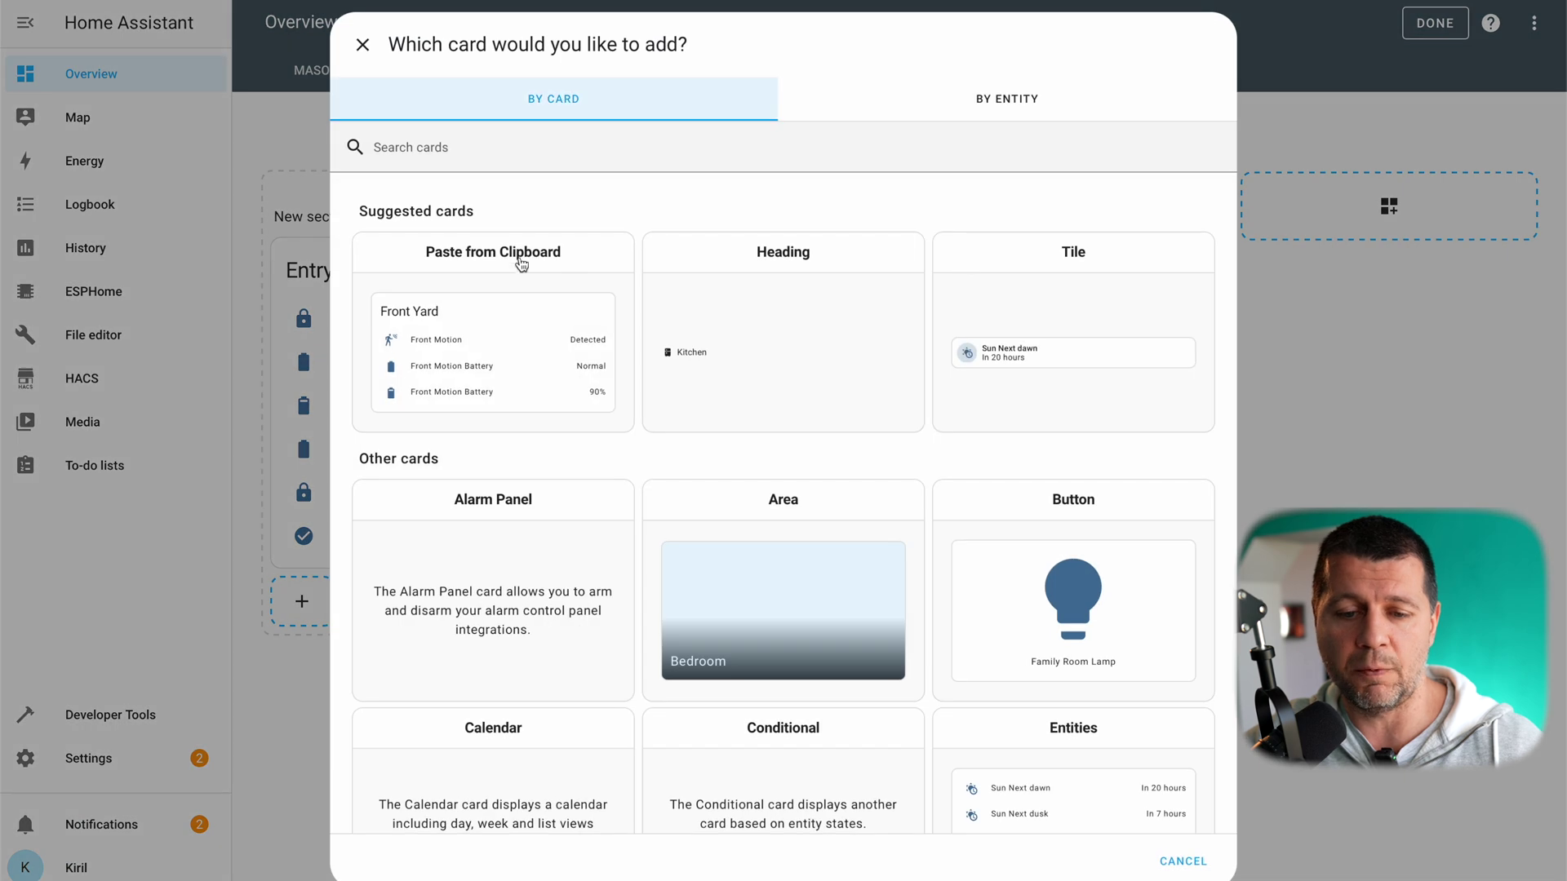
pyautogui.click(492, 258)
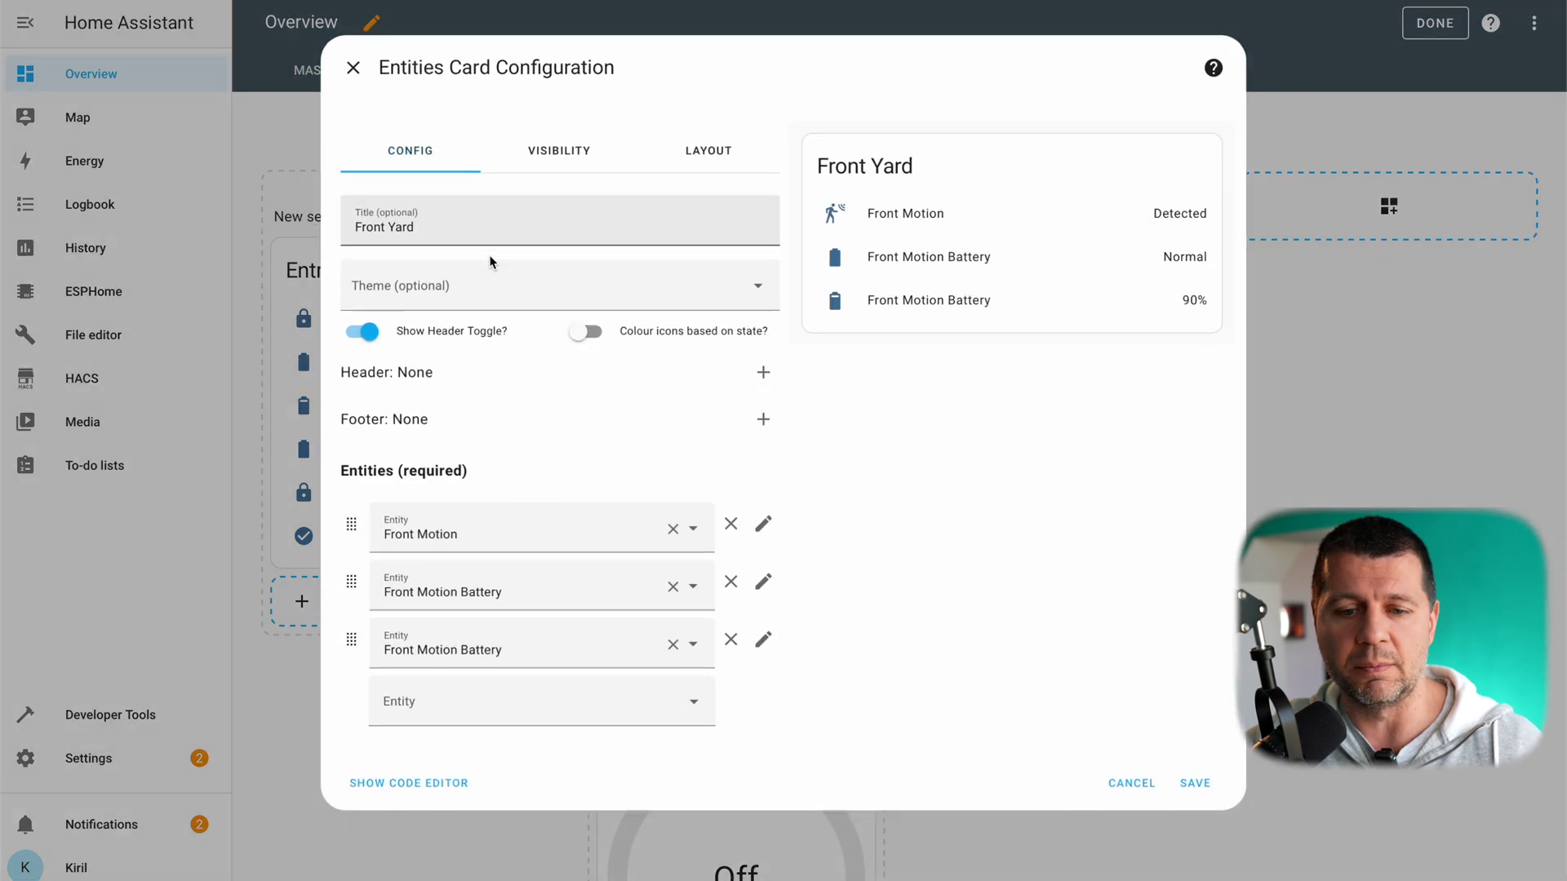
pyautogui.click(1196, 784)
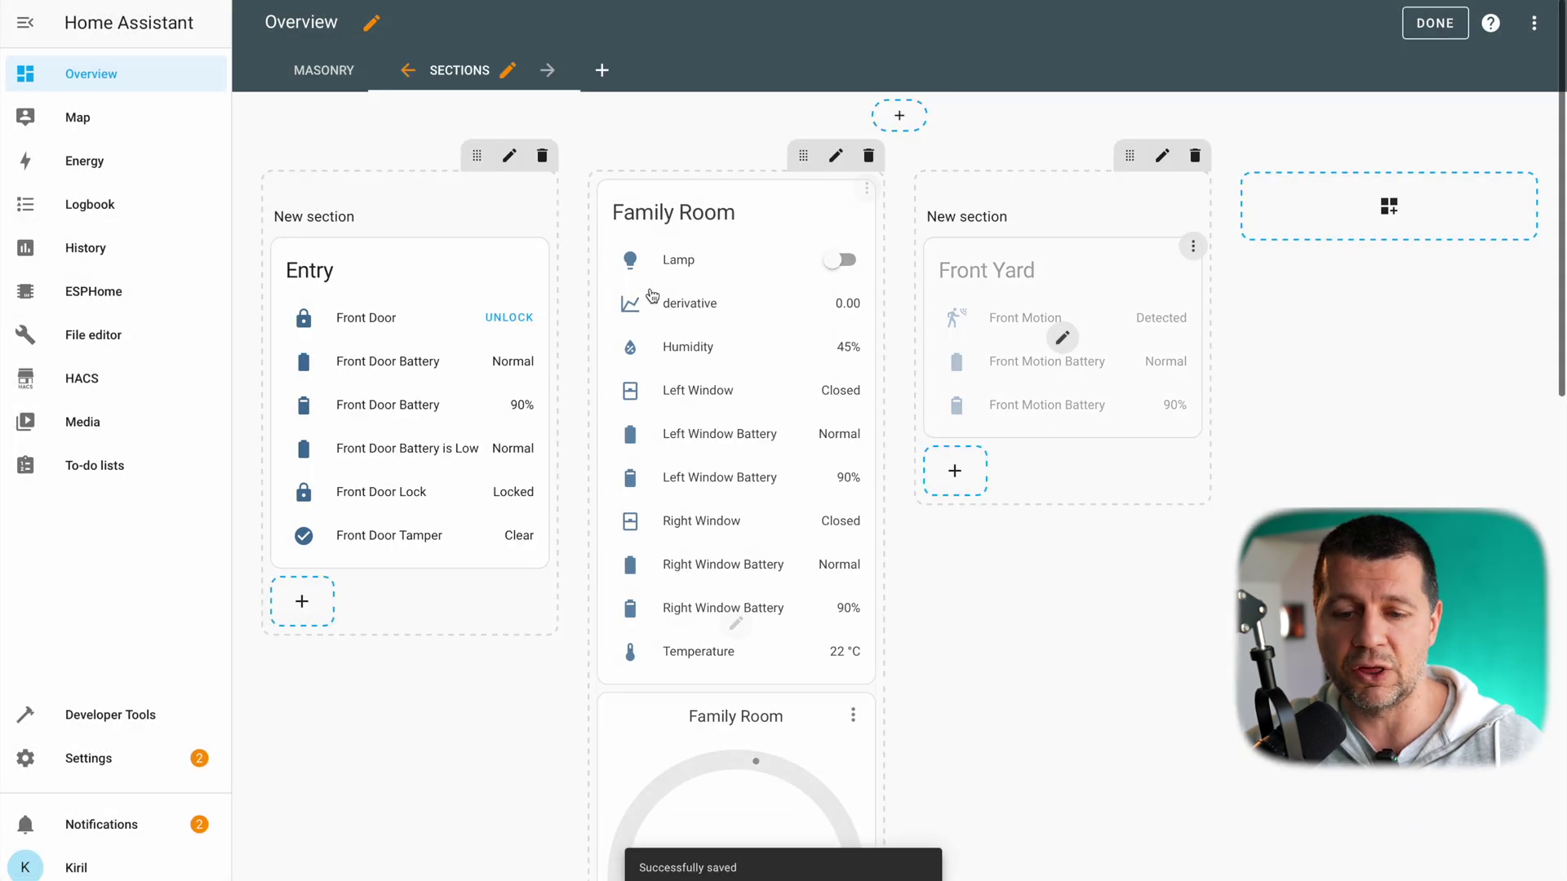
pyautogui.scroll(-5, 762, 480)
pyautogui.scroll(15, 763, 484)
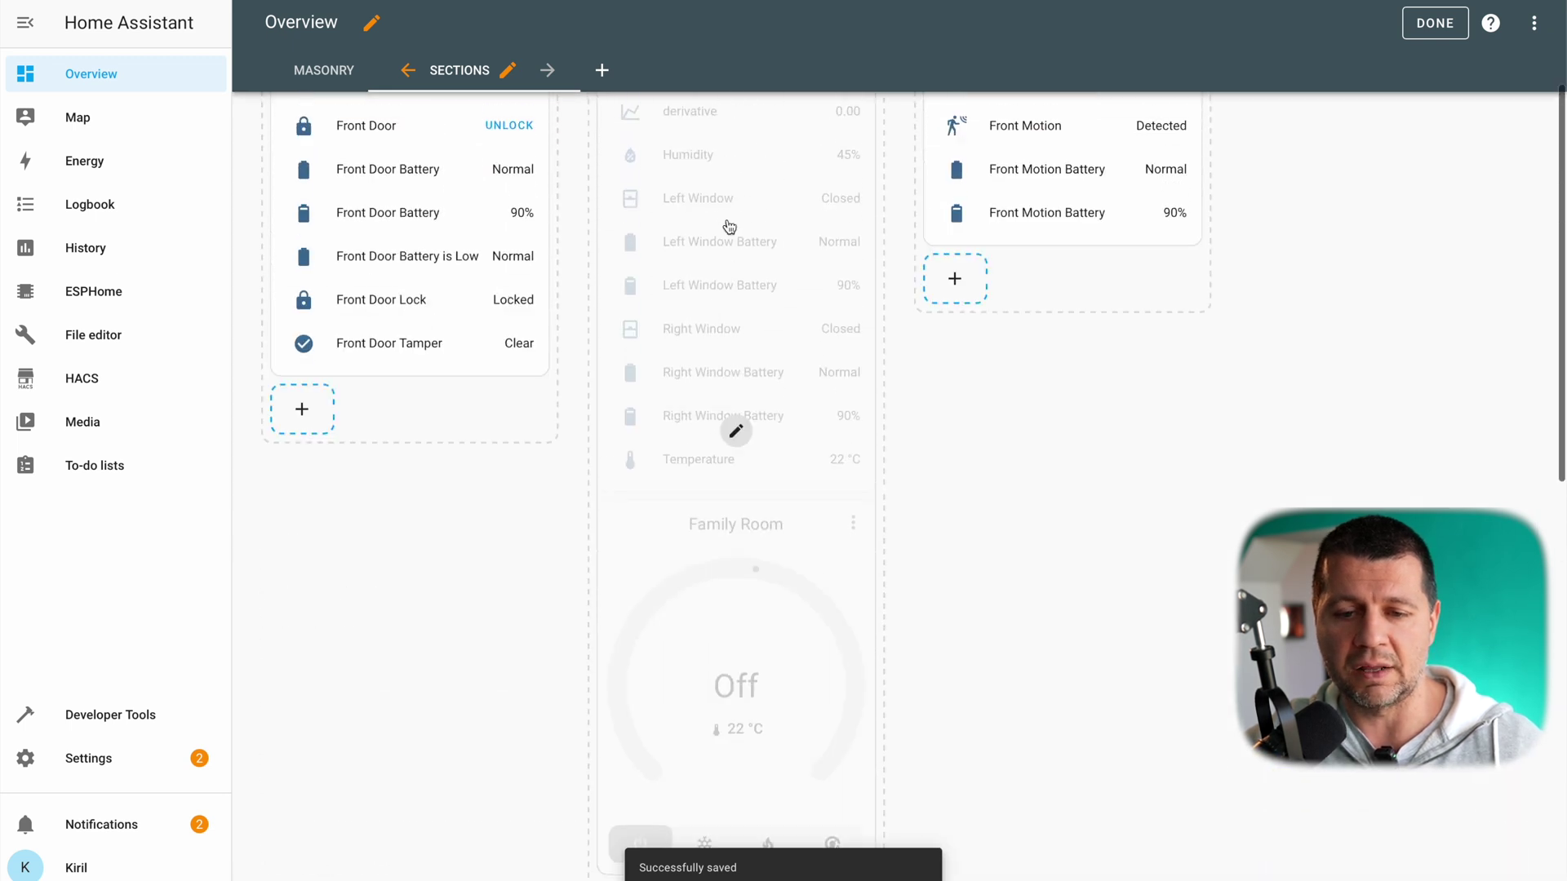
pyautogui.scroll(1, 710, 257)
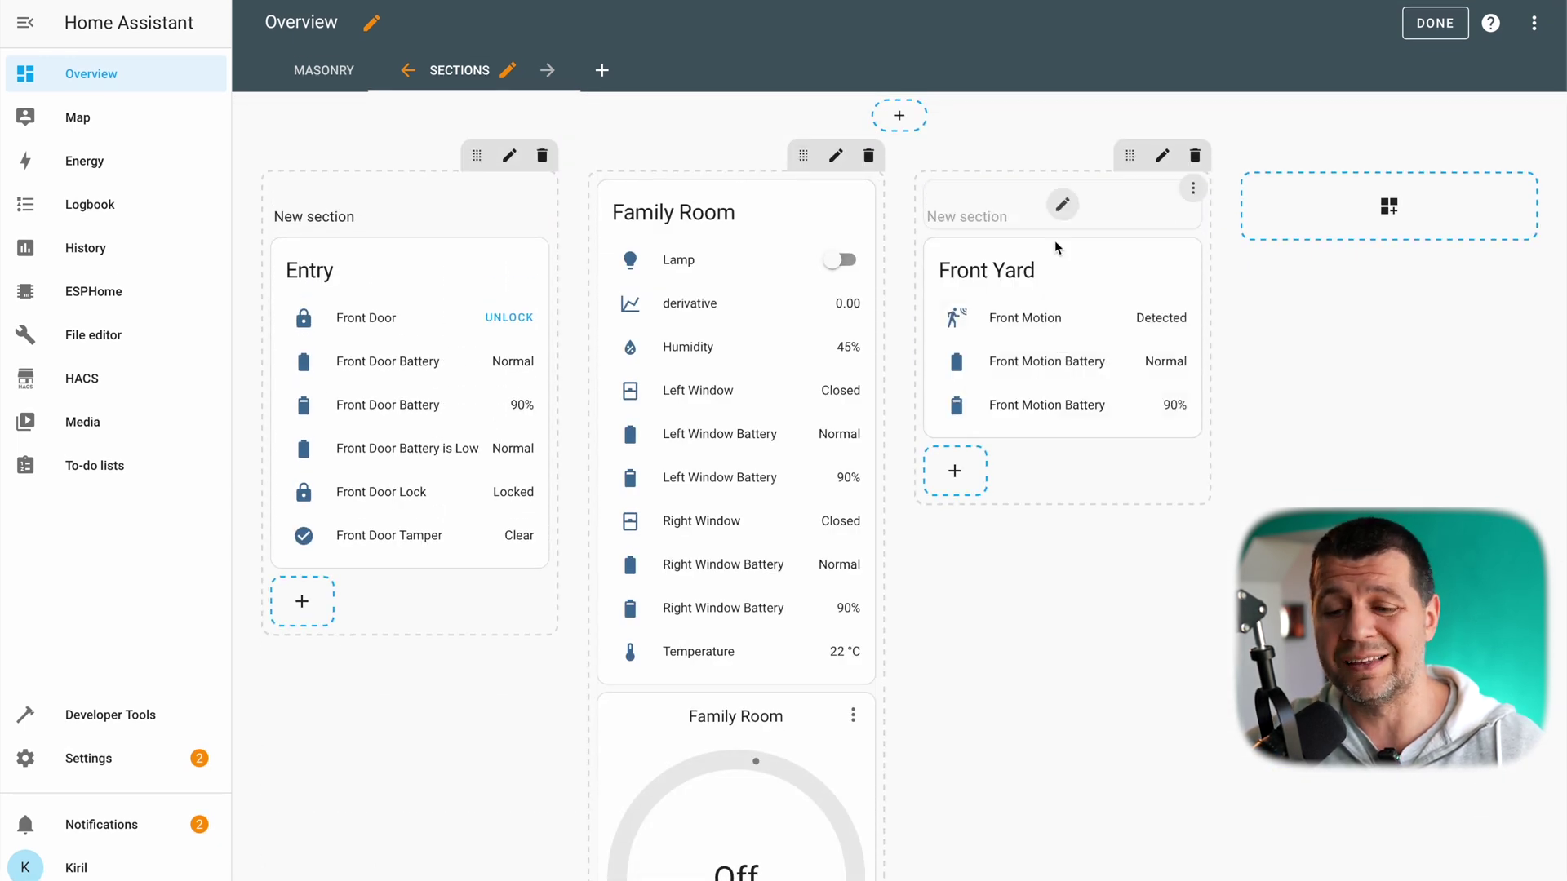
pyautogui.scroll(-8, 992, 502)
pyautogui.scroll(-4, 993, 502)
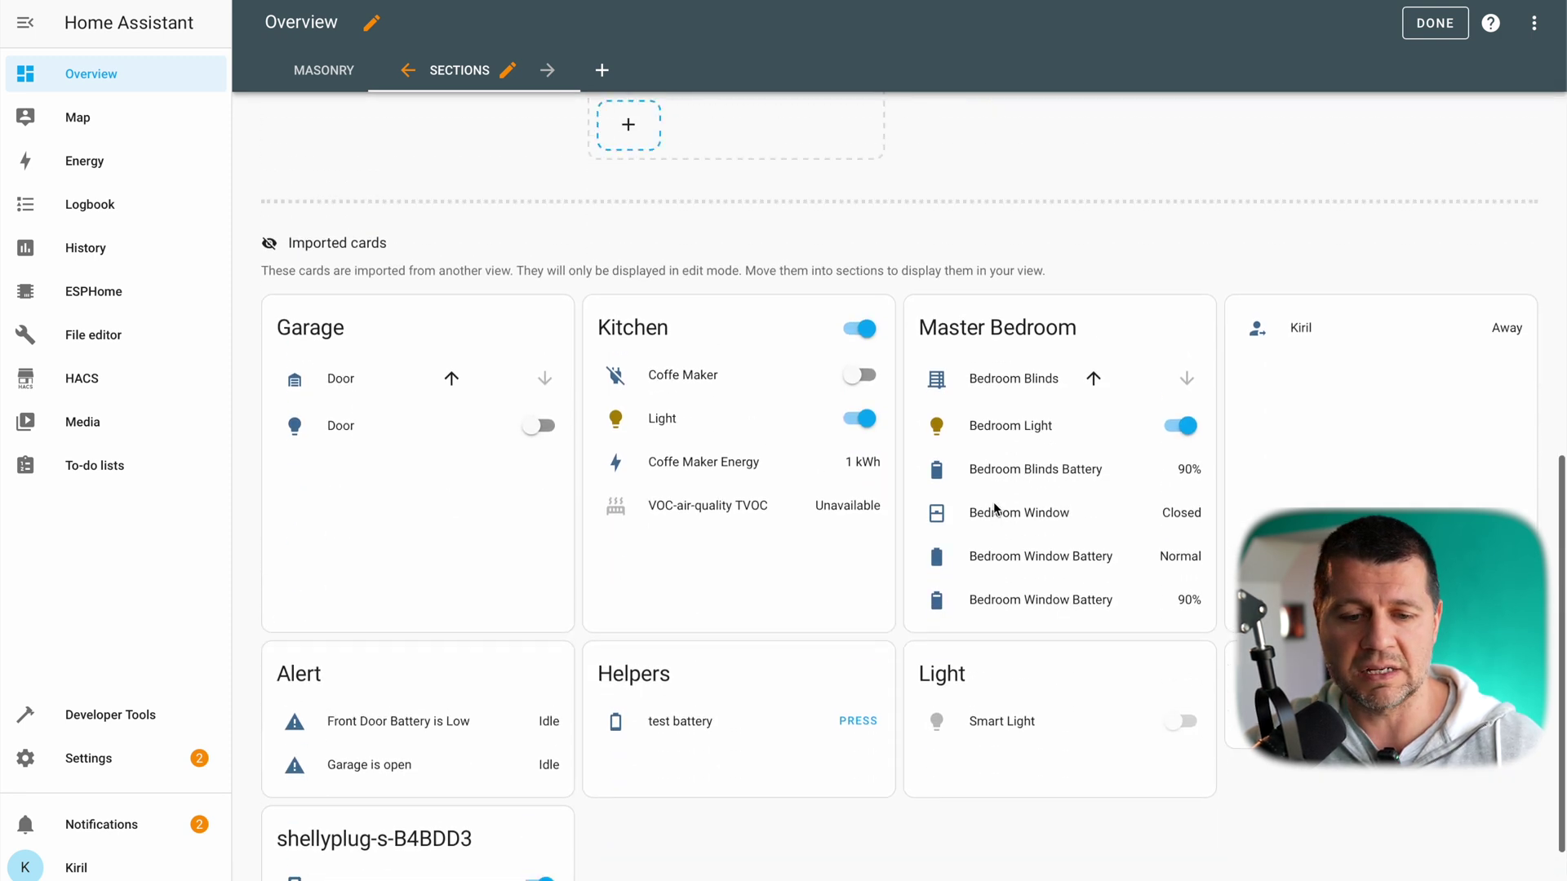
pyautogui.click(302, 70)
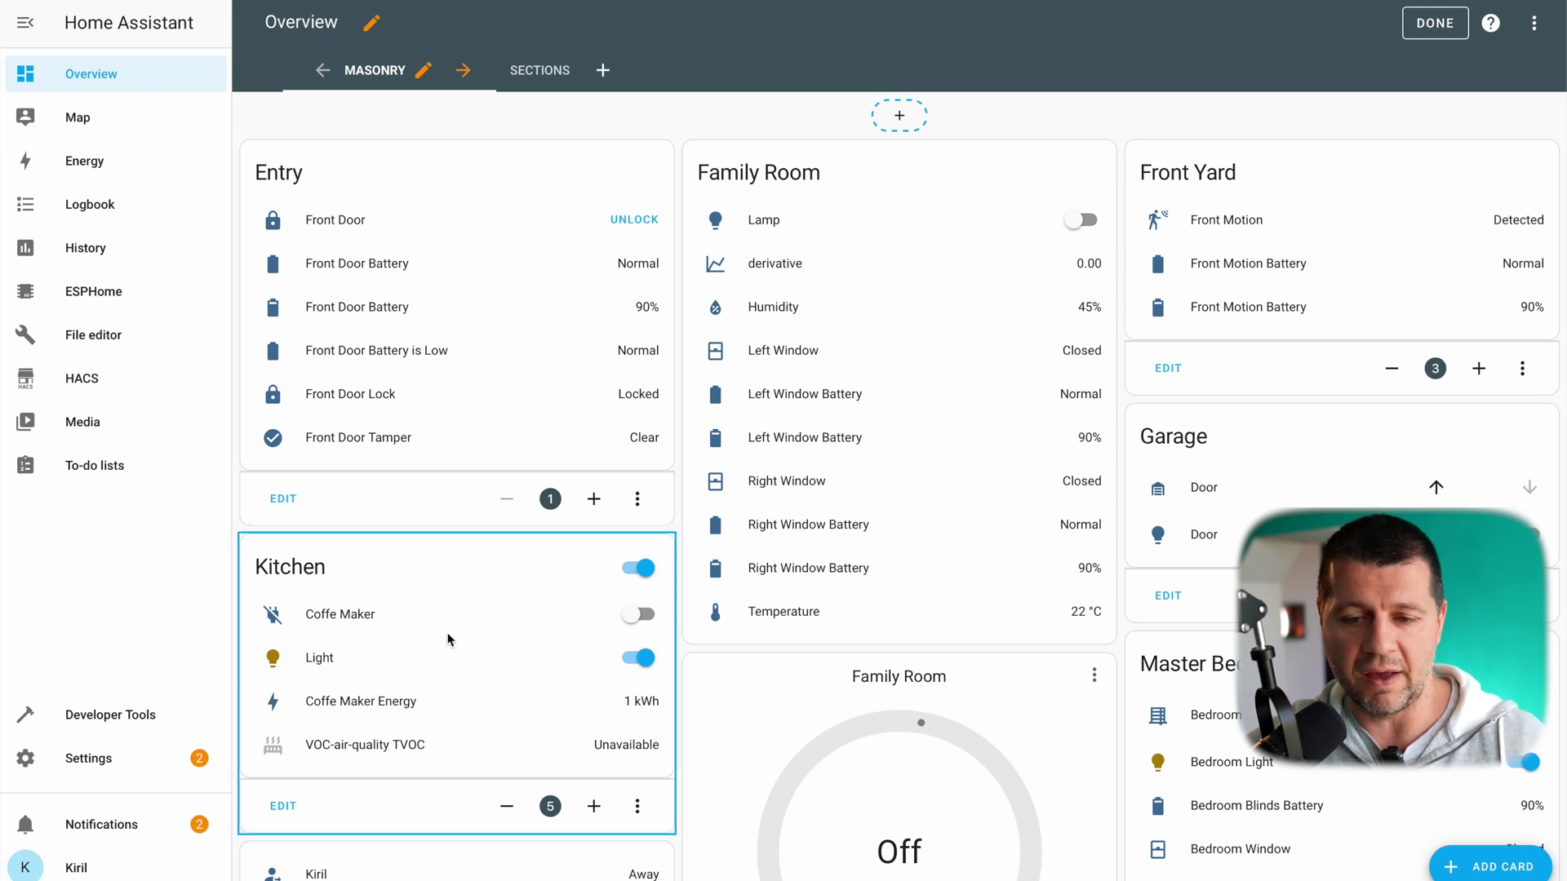
pyautogui.scroll(-3, 562, 733)
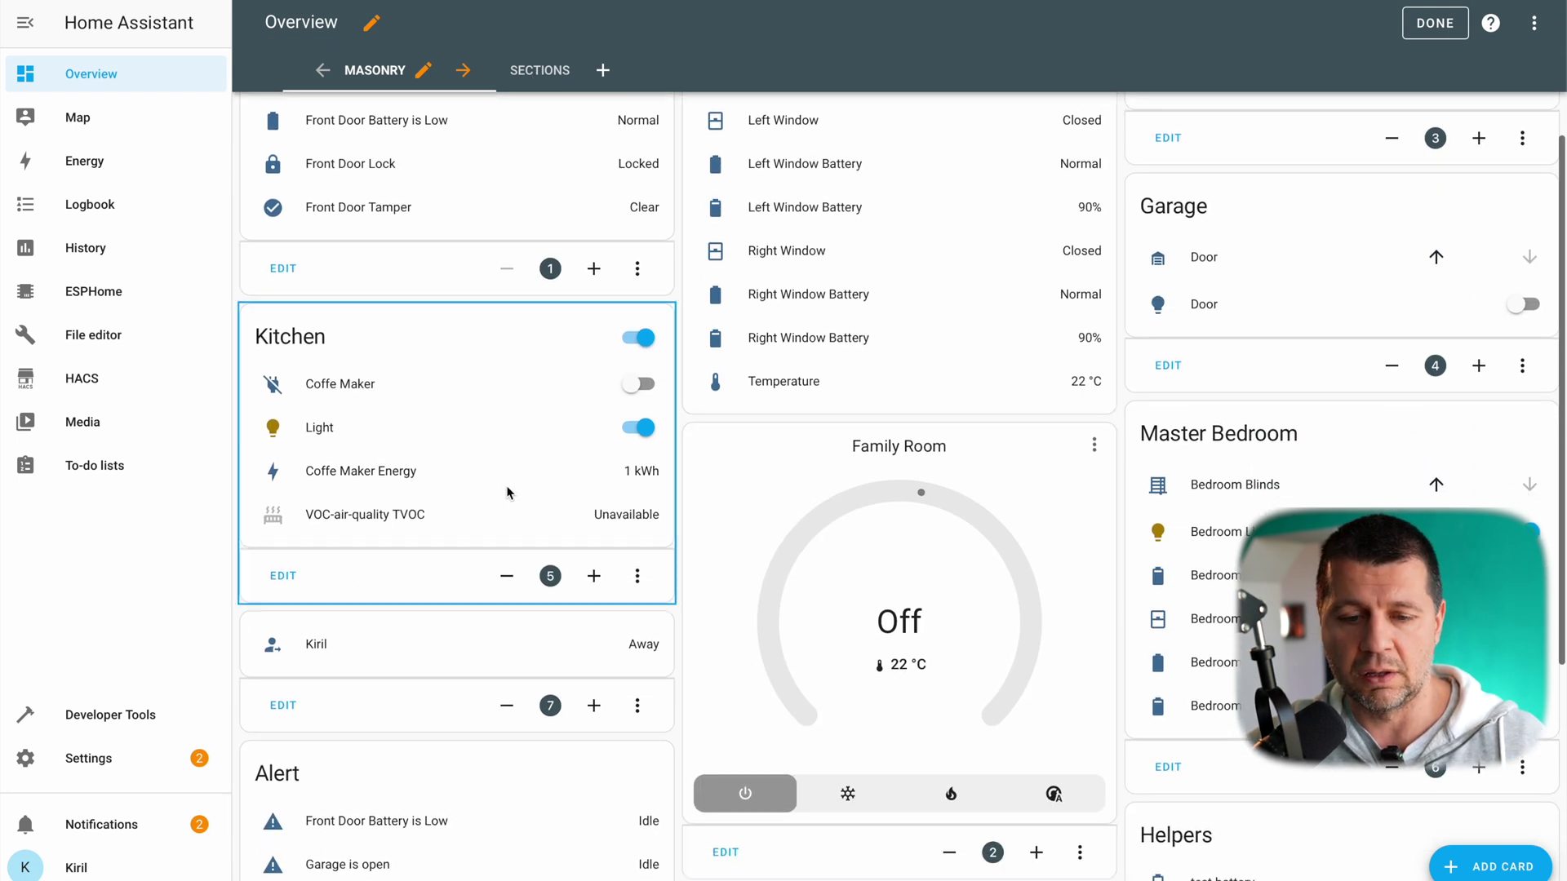
pyautogui.click(532, 68)
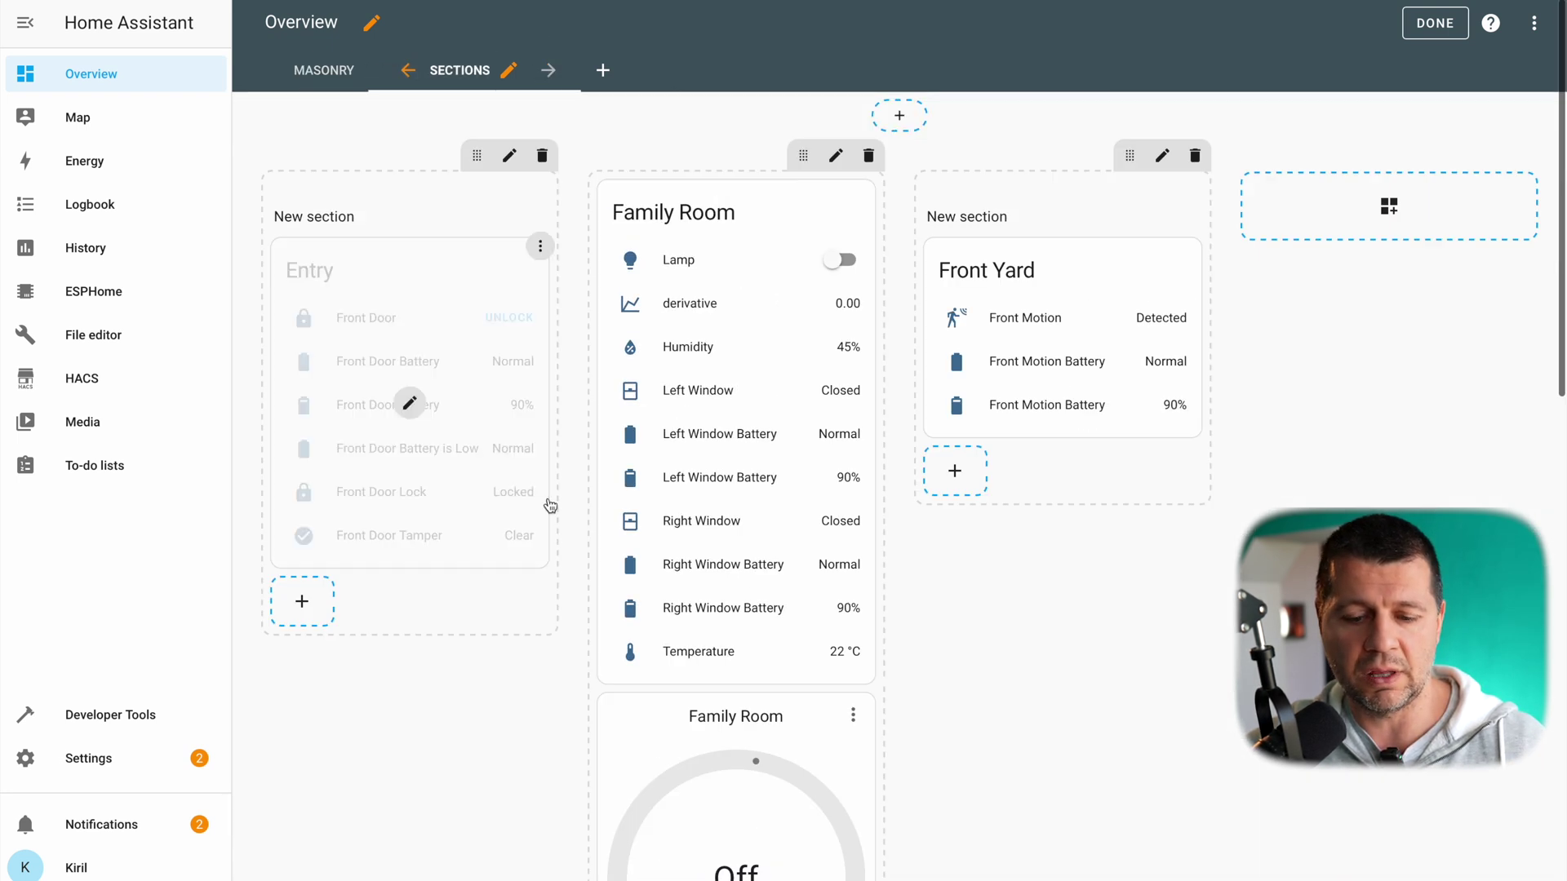
# Step: Drag the Kitchen card from Imported cards to sit below Entry in the first section
pyautogui.scroll(-8, 550, 506)
pyautogui.moveTo(738, 703); pyautogui.dragTo(678, 757)
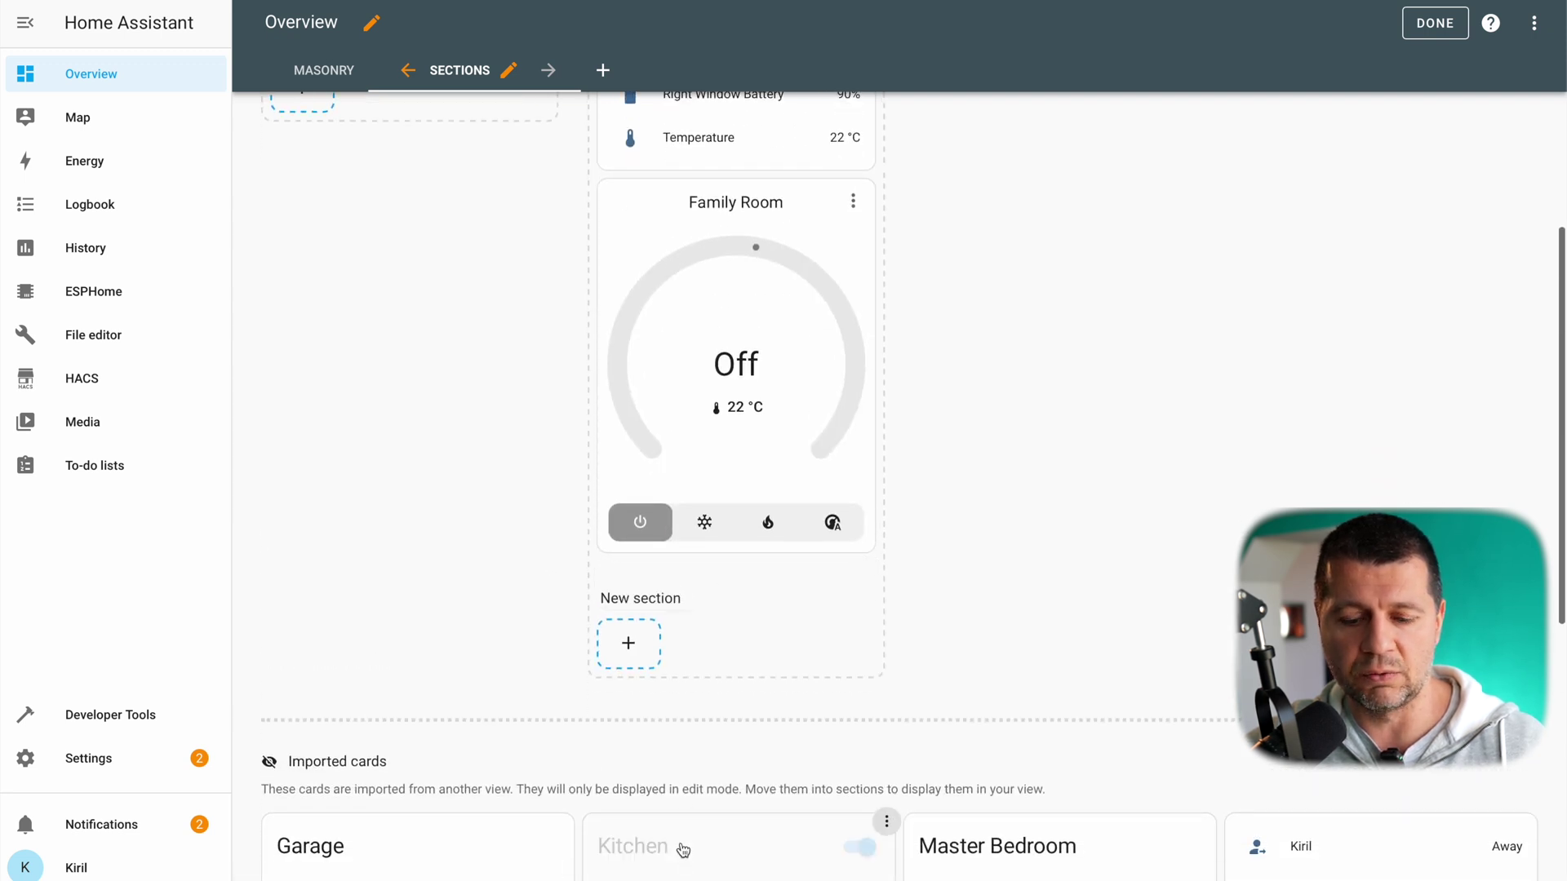
pyautogui.moveTo(683, 862); pyautogui.dragTo(441, 171)
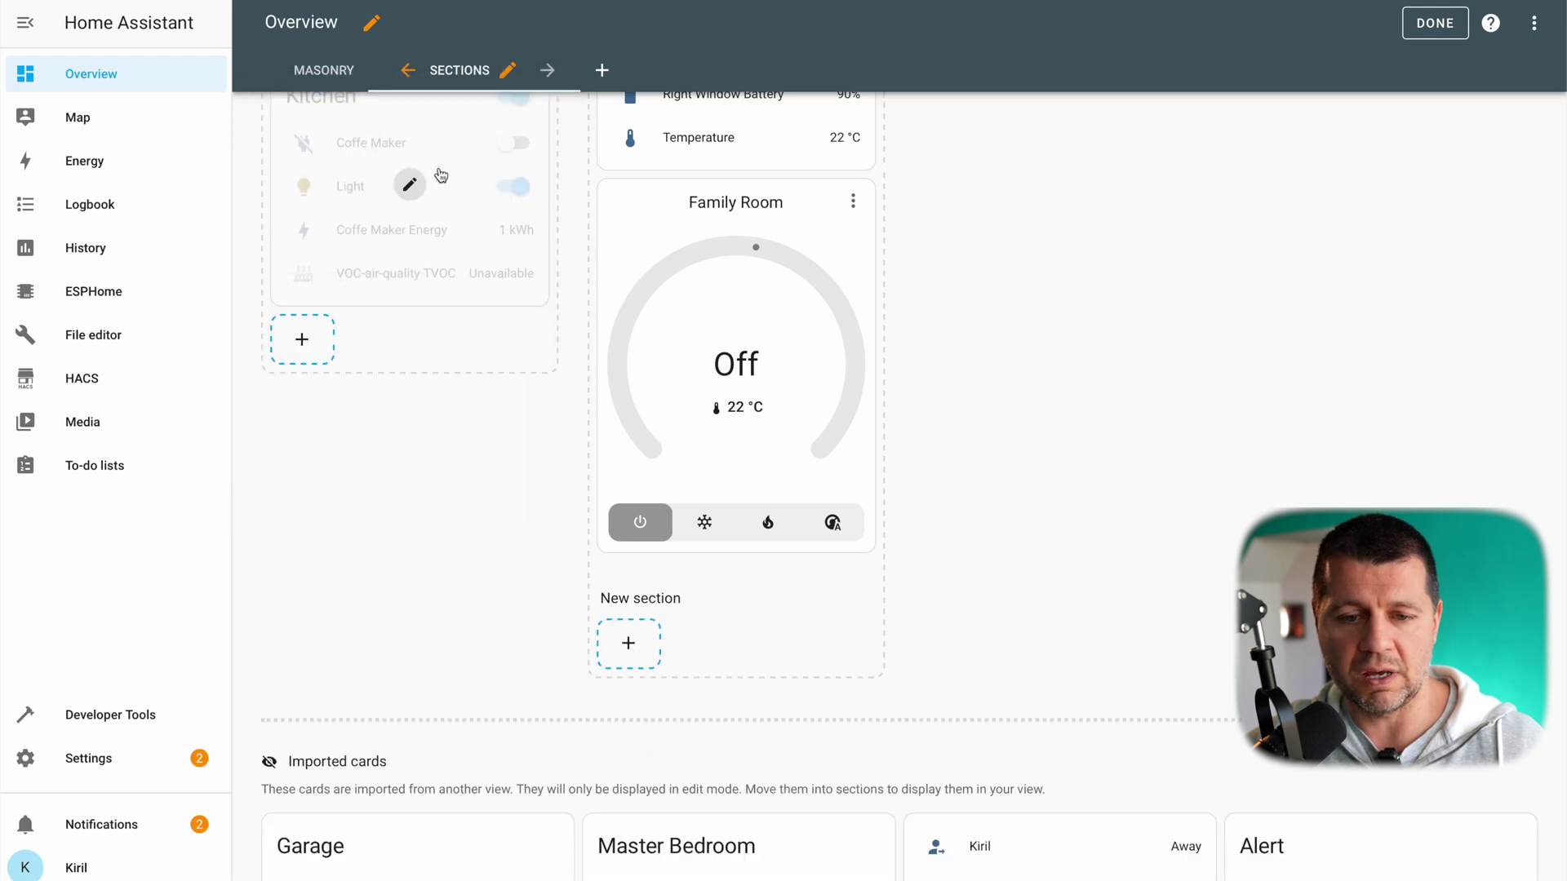
pyautogui.scroll(2, 440, 173)
pyautogui.scroll(-5, 441, 174)
pyautogui.scroll(5, 440, 174)
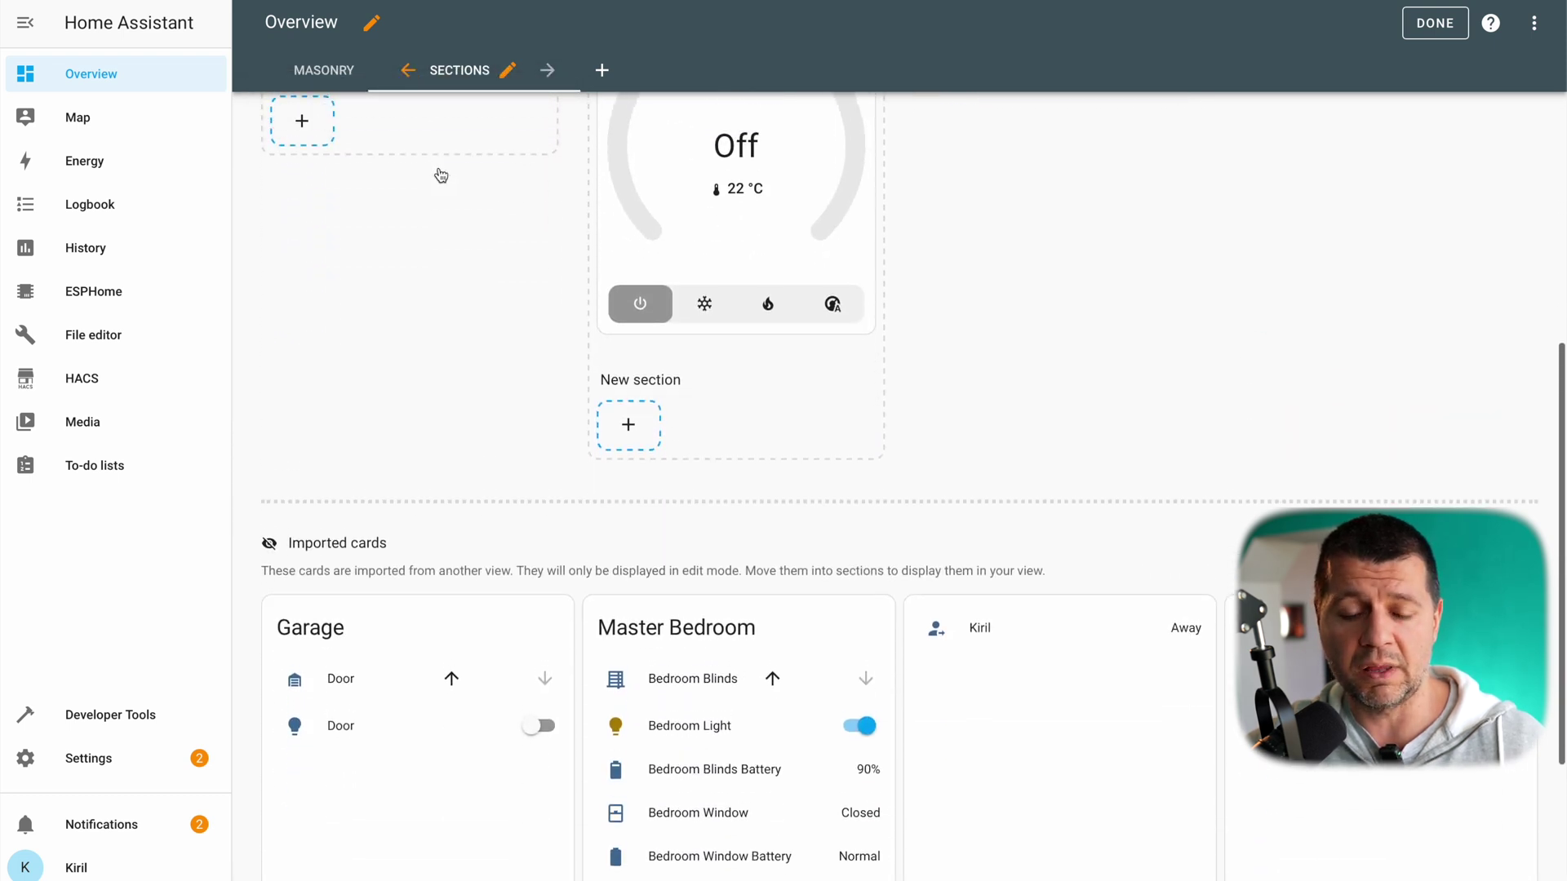
pyautogui.scroll(2, 441, 175)
pyautogui.scroll(-6, 441, 174)
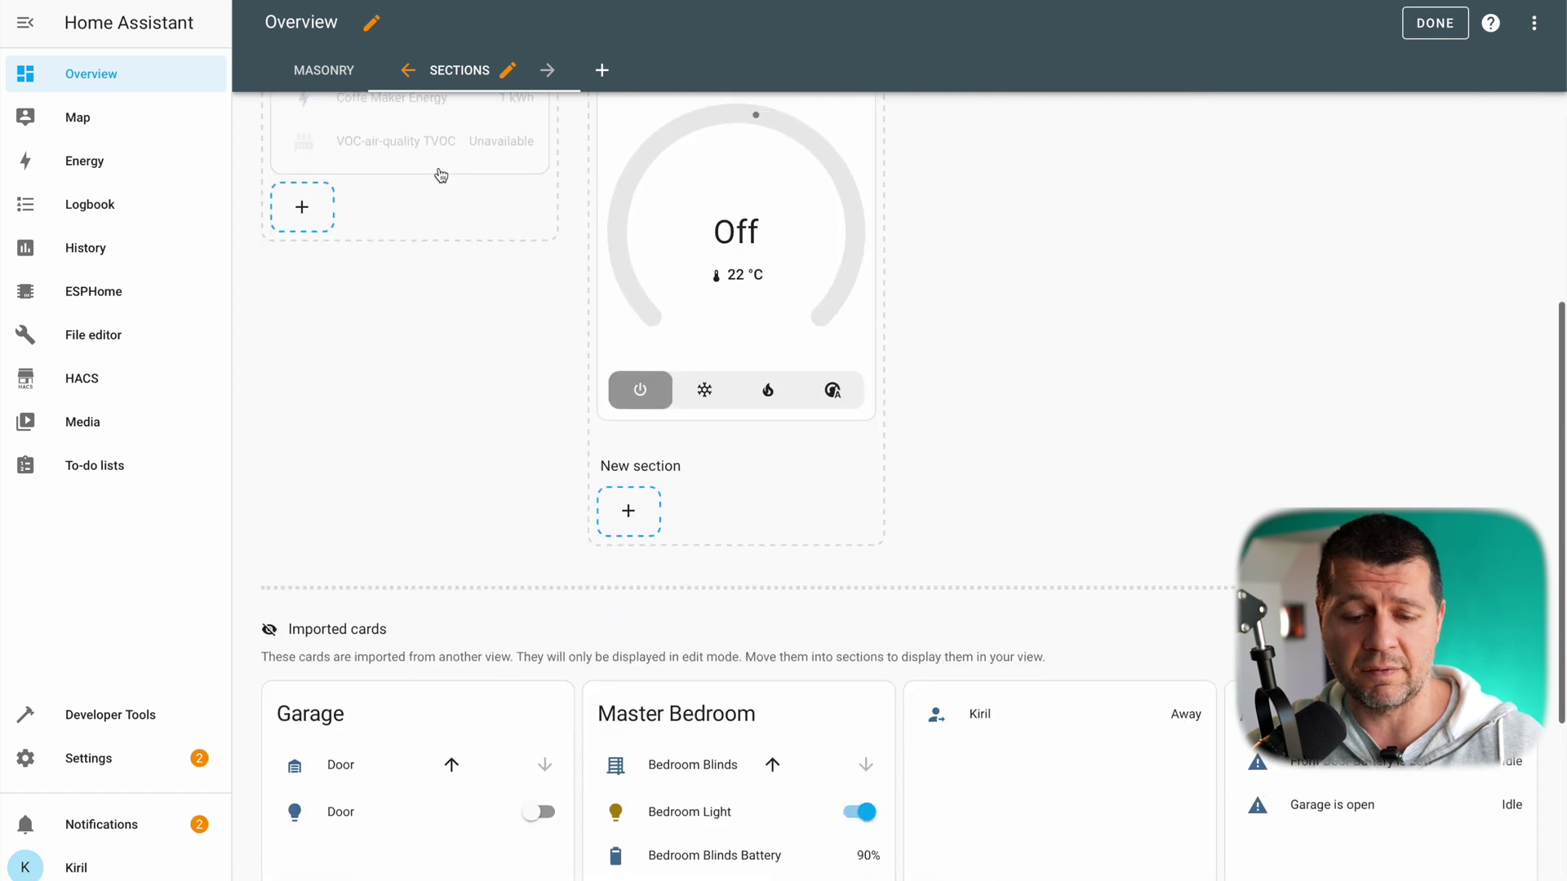
pyautogui.scroll(-1, 441, 174)
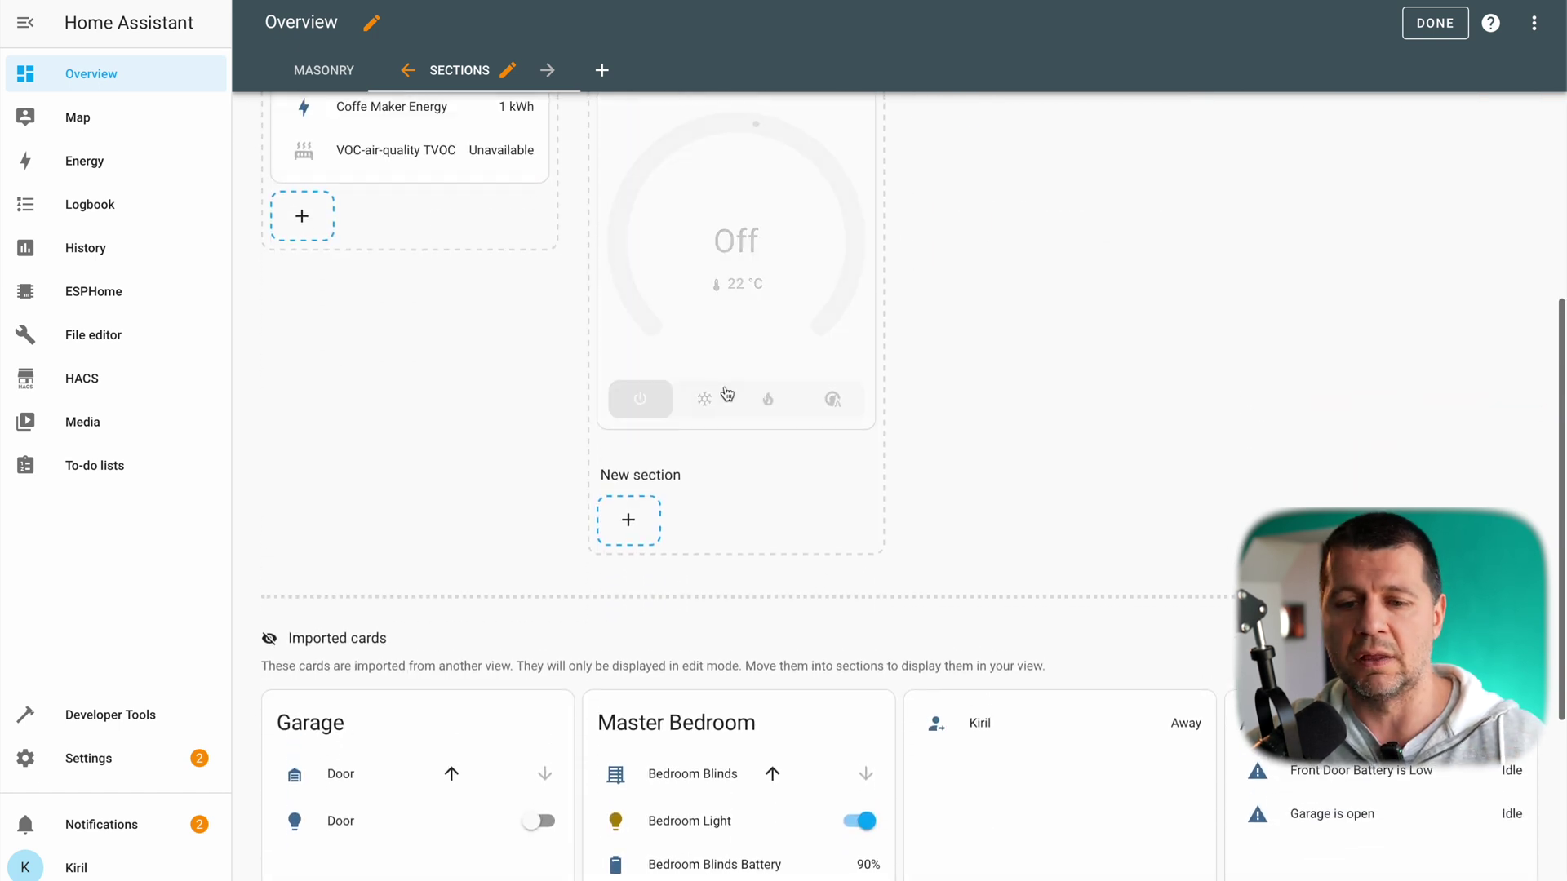
pyautogui.scroll(5, 838, 555)
pyautogui.scroll(3, 911, 396)
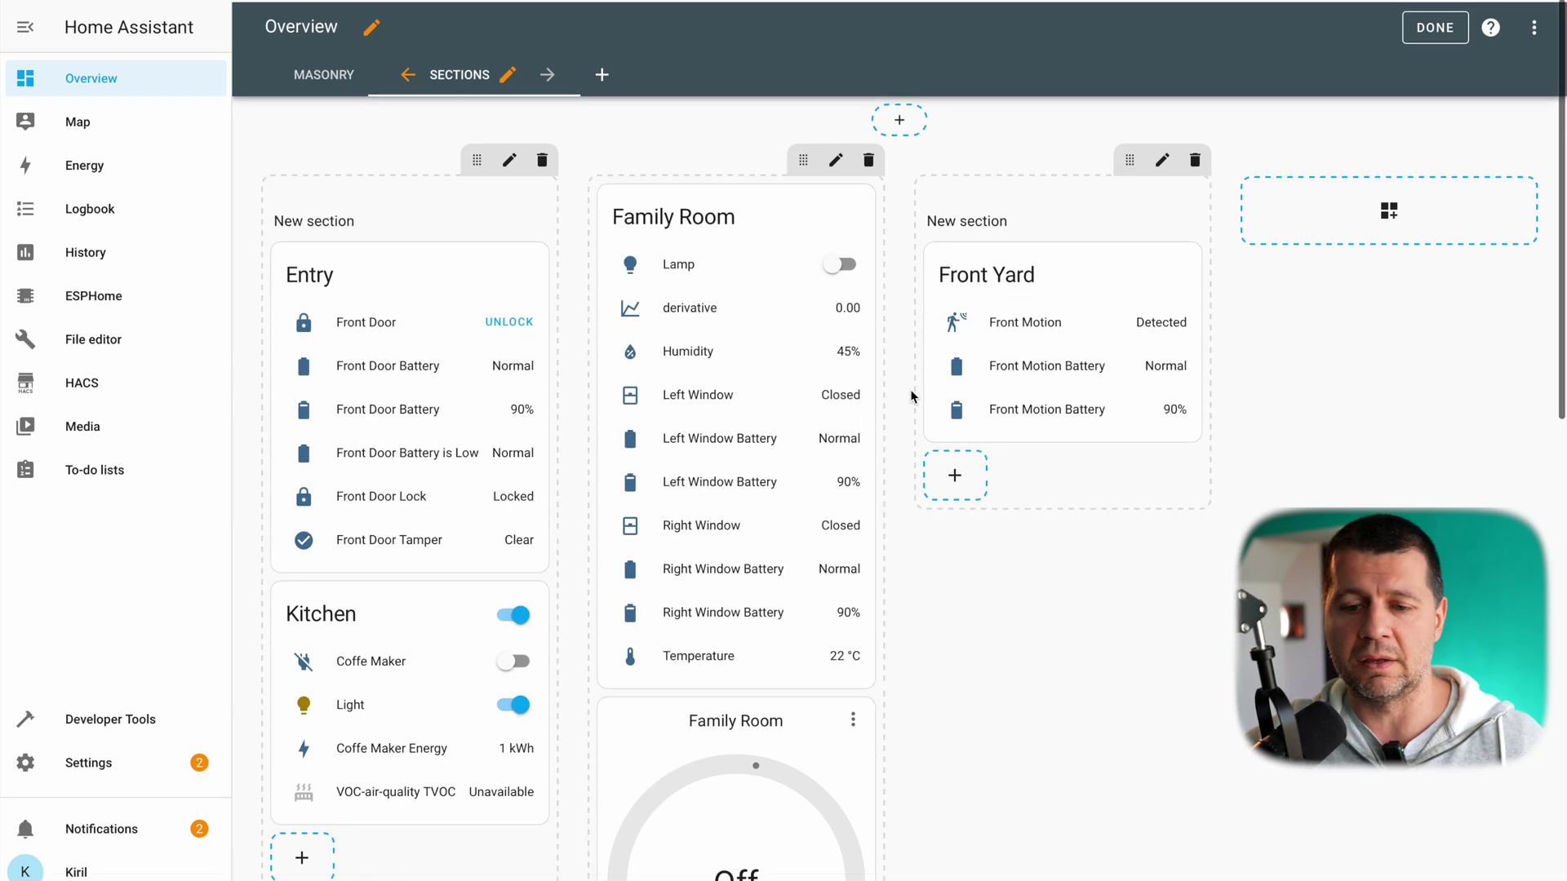
pyautogui.scroll(-8, 912, 391)
pyautogui.scroll(5, 912, 392)
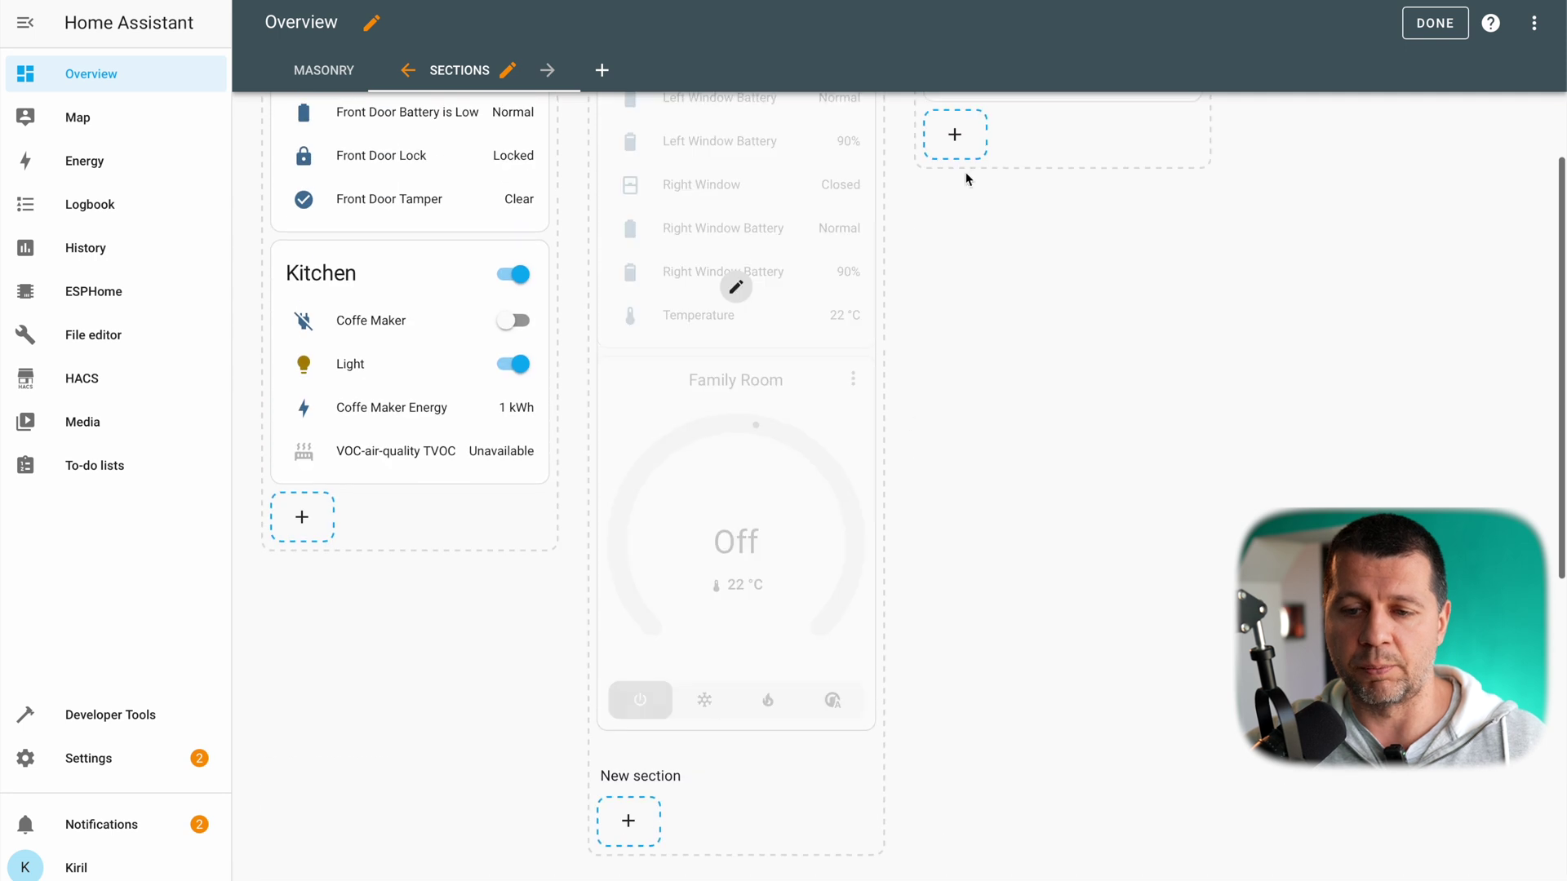
# Step: Cut the Garage card from the Imported cards using its options menu
pyautogui.scroll(-1, 976, 399)
pyautogui.scroll(1, 976, 399)
pyautogui.scroll(-6, 976, 398)
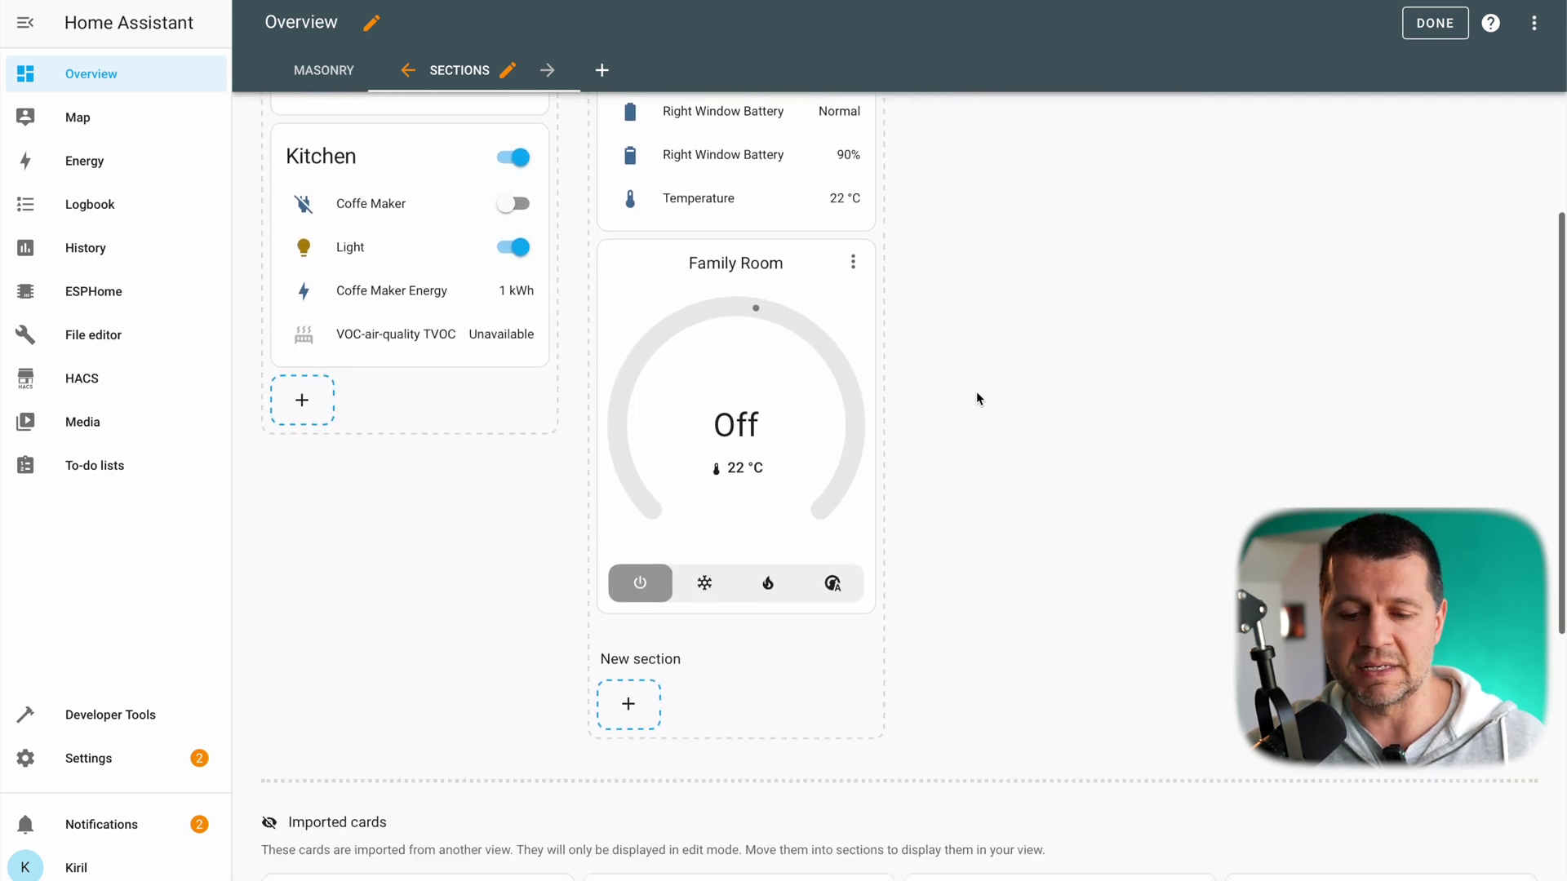
pyautogui.scroll(1, 976, 398)
pyautogui.moveTo(551, 638)
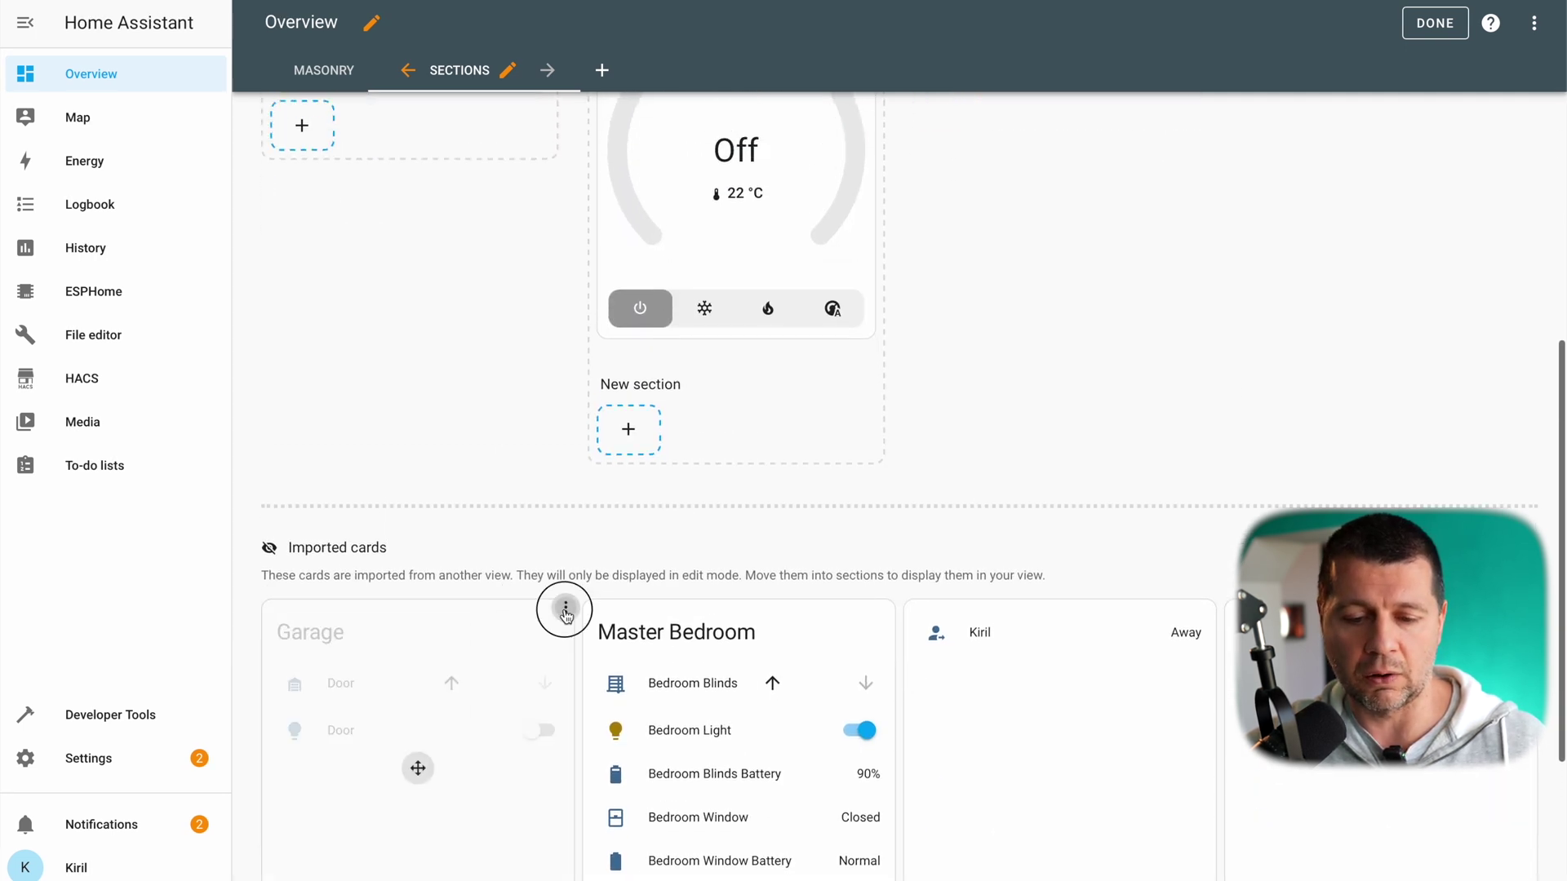
pyautogui.click(565, 610)
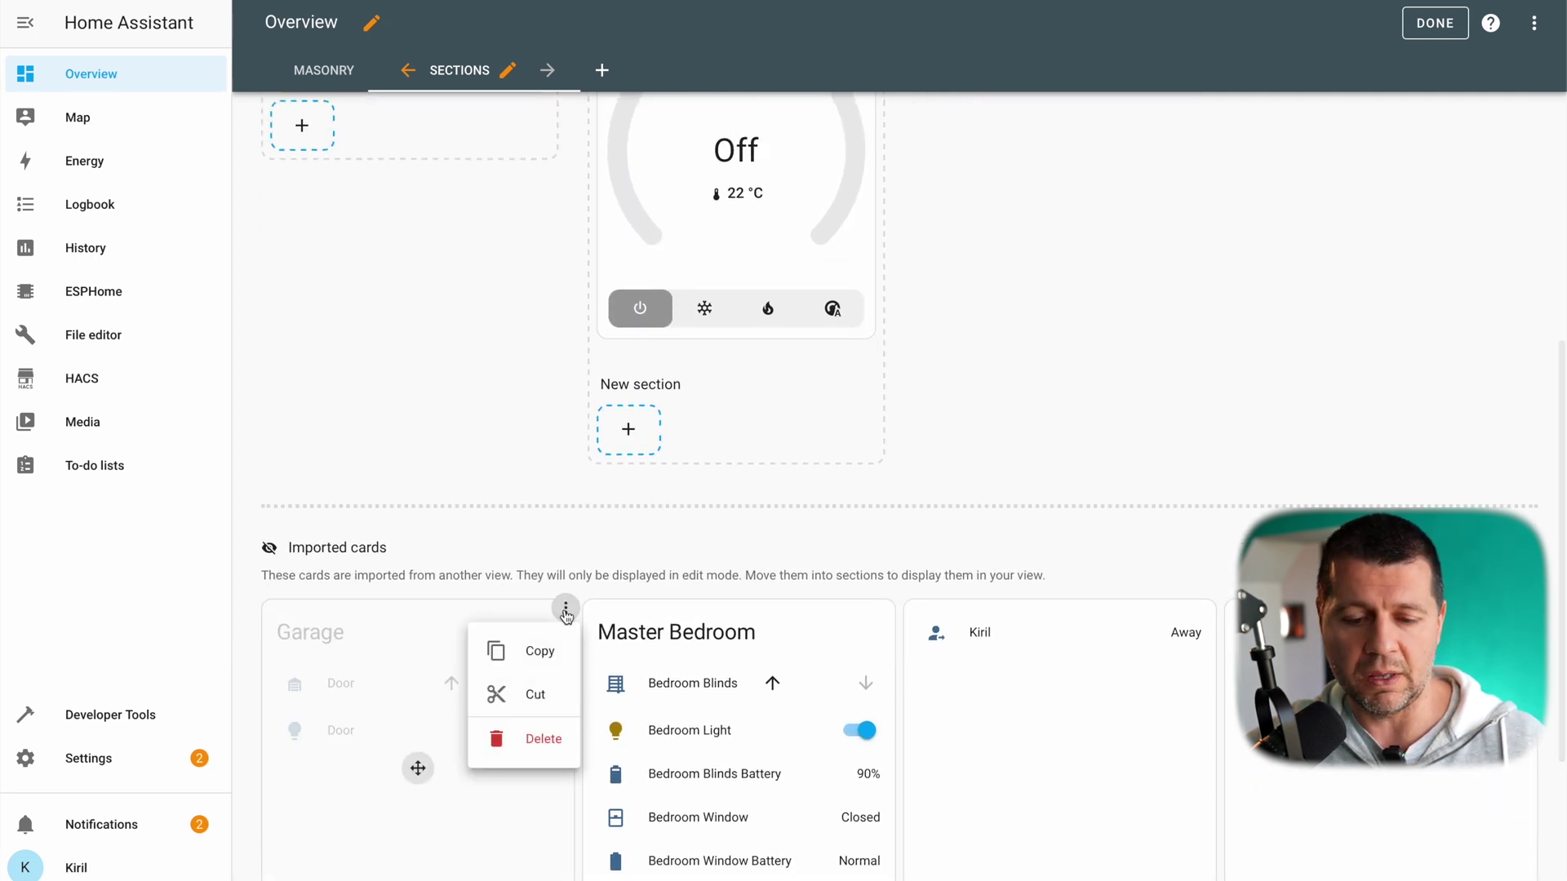
pyautogui.click(545, 700)
pyautogui.scroll(1, 683, 433)
pyautogui.scroll(-3, 684, 433)
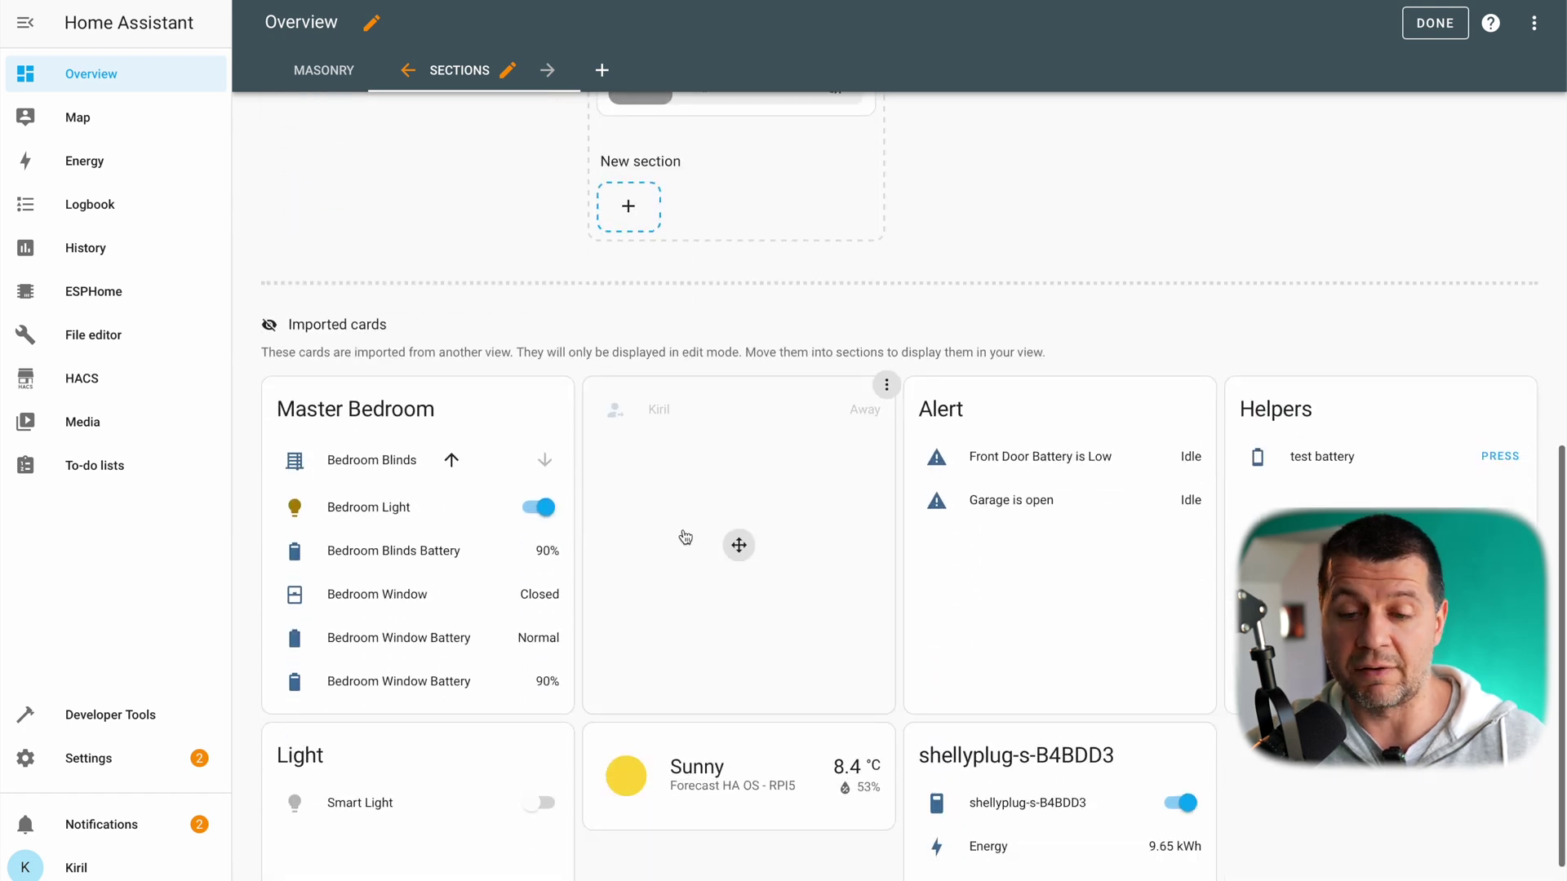
pyautogui.scroll(7, 686, 537)
pyautogui.scroll(-8, 686, 537)
pyautogui.scroll(7, 686, 537)
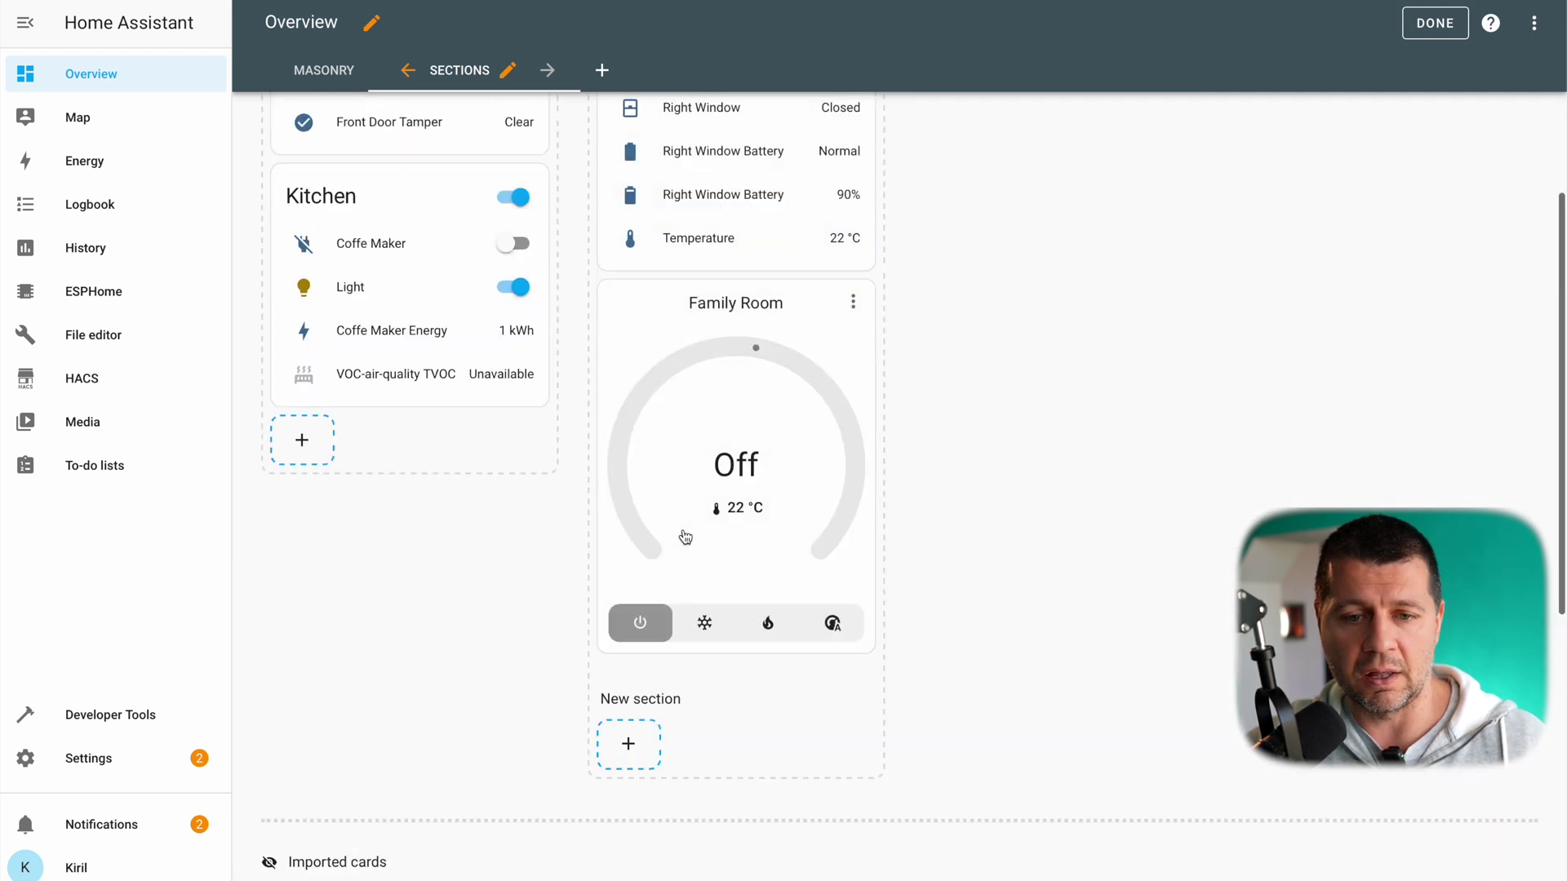
pyautogui.scroll(5, 686, 537)
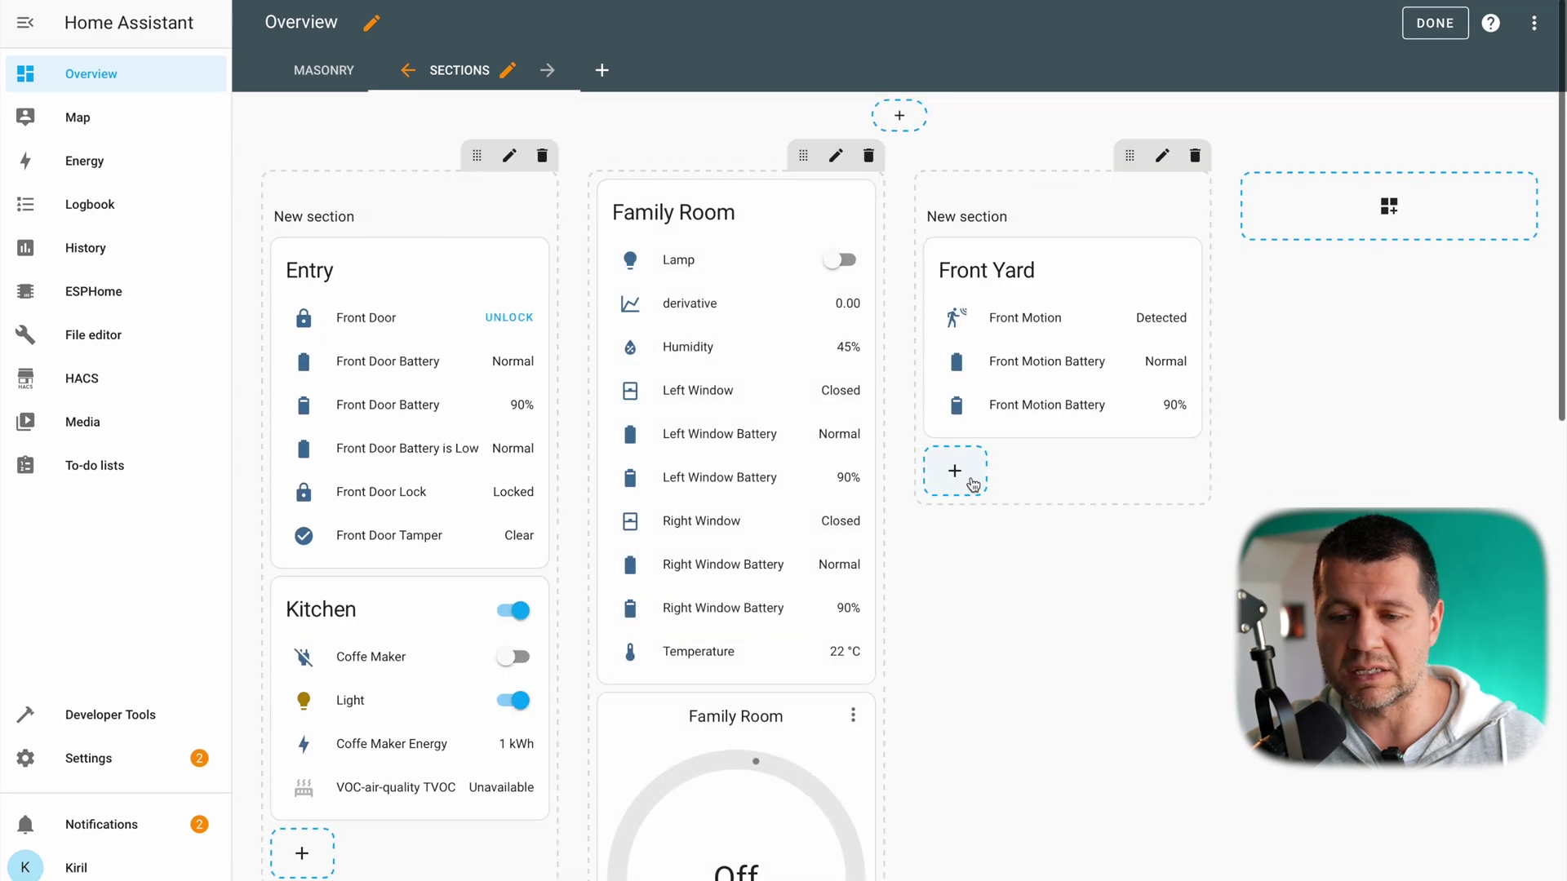
pyautogui.click(329, 73)
# Step: Paste the Garage card from the clipboard below Front Yard in the third section and save
pyautogui.scroll(-7, 542, 402)
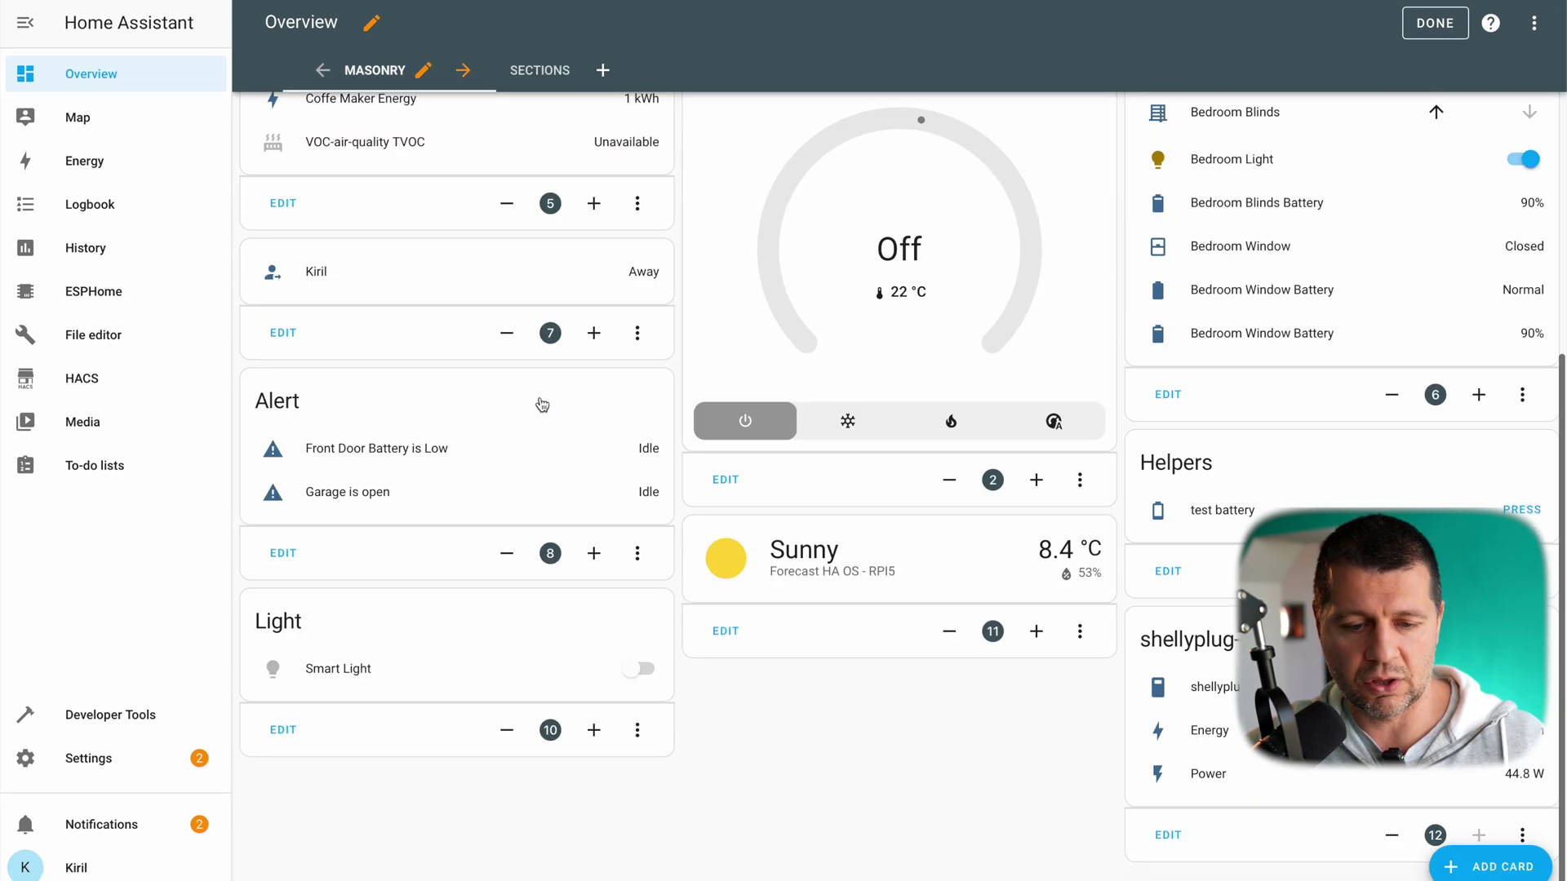
pyautogui.scroll(2, 540, 403)
pyautogui.scroll(5, 540, 403)
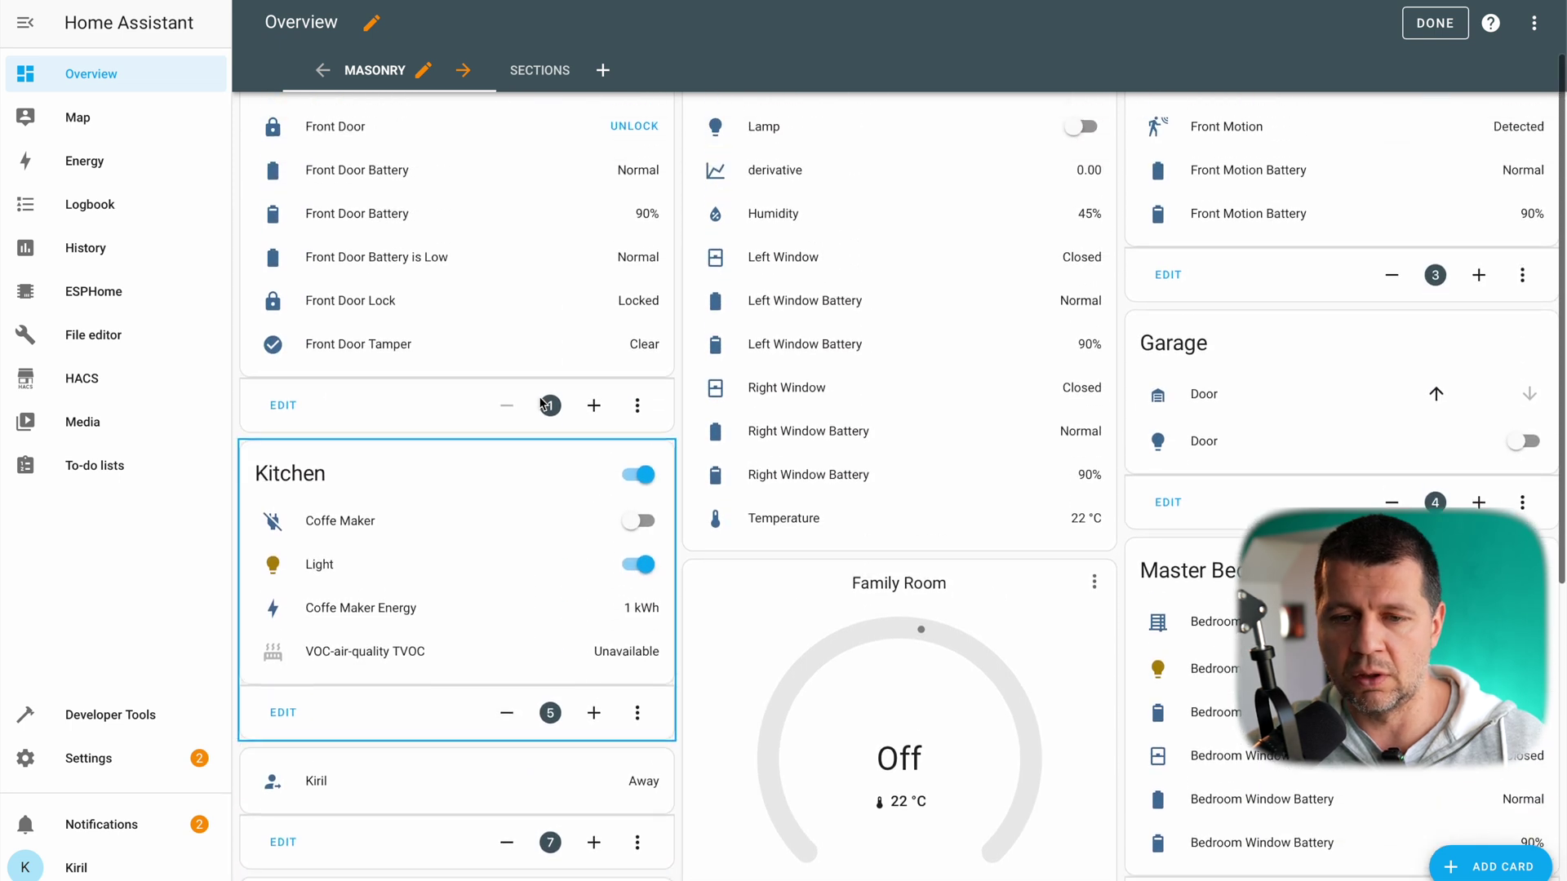
pyautogui.click(539, 68)
pyautogui.click(954, 471)
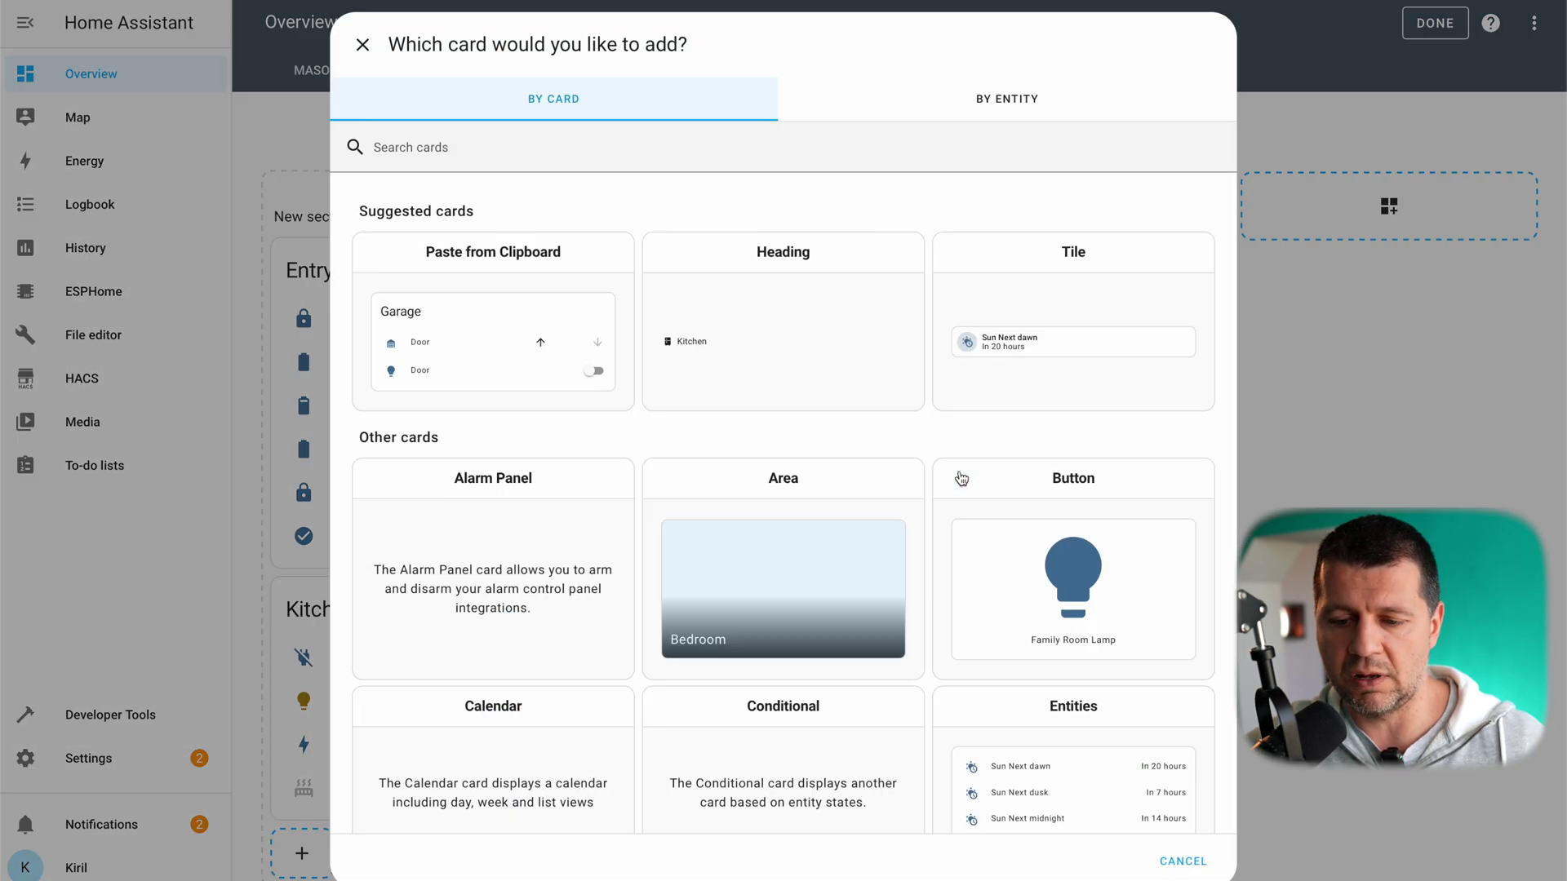
pyautogui.click(541, 265)
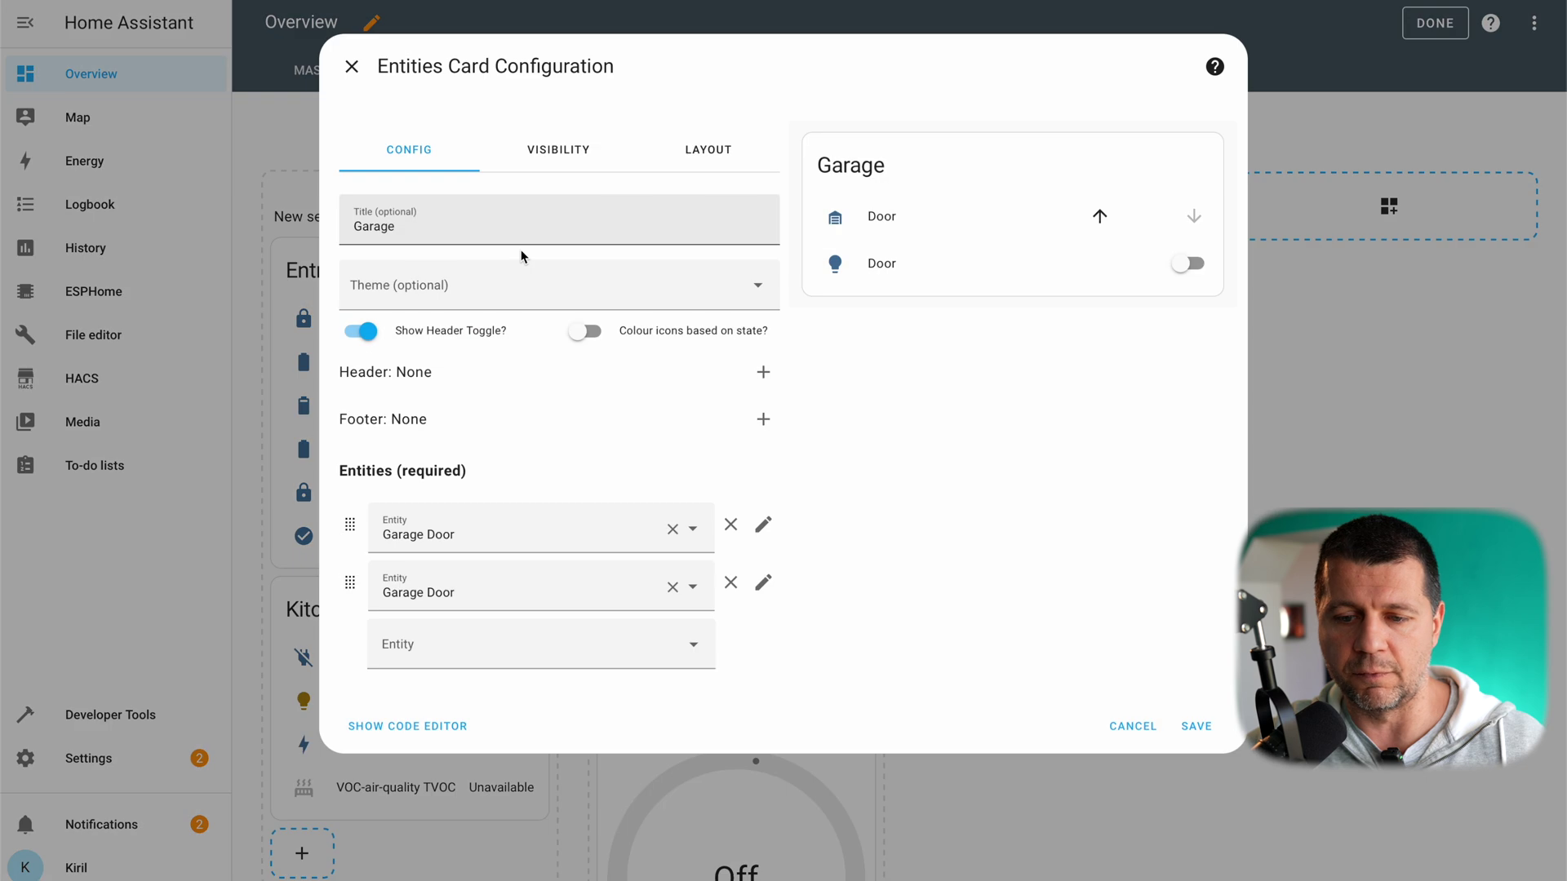
pyautogui.click(1196, 727)
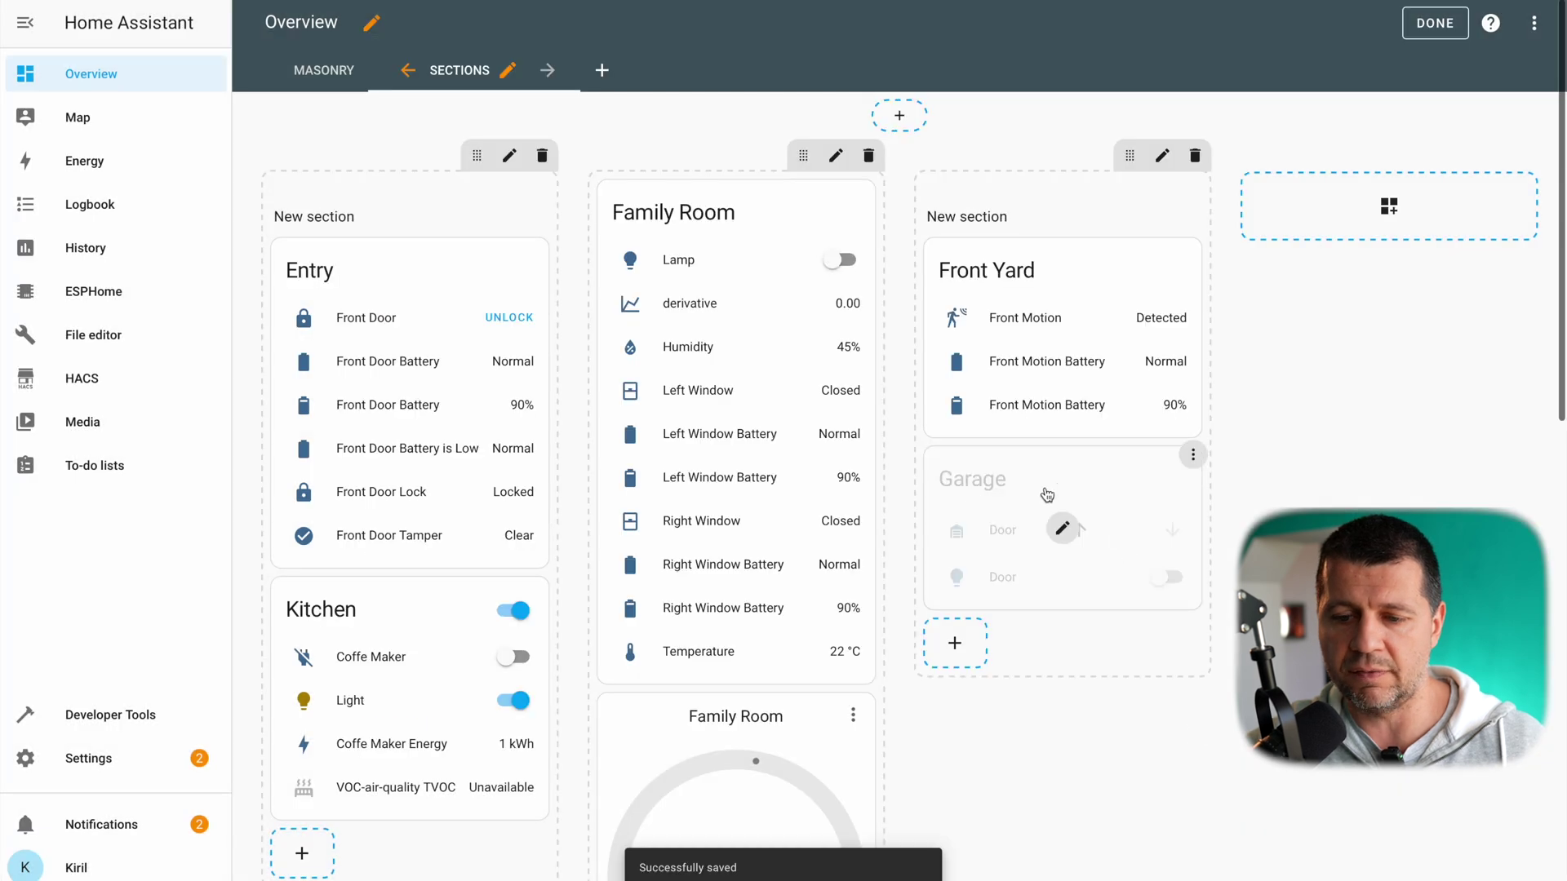
pyautogui.scroll(-12, 1022, 556)
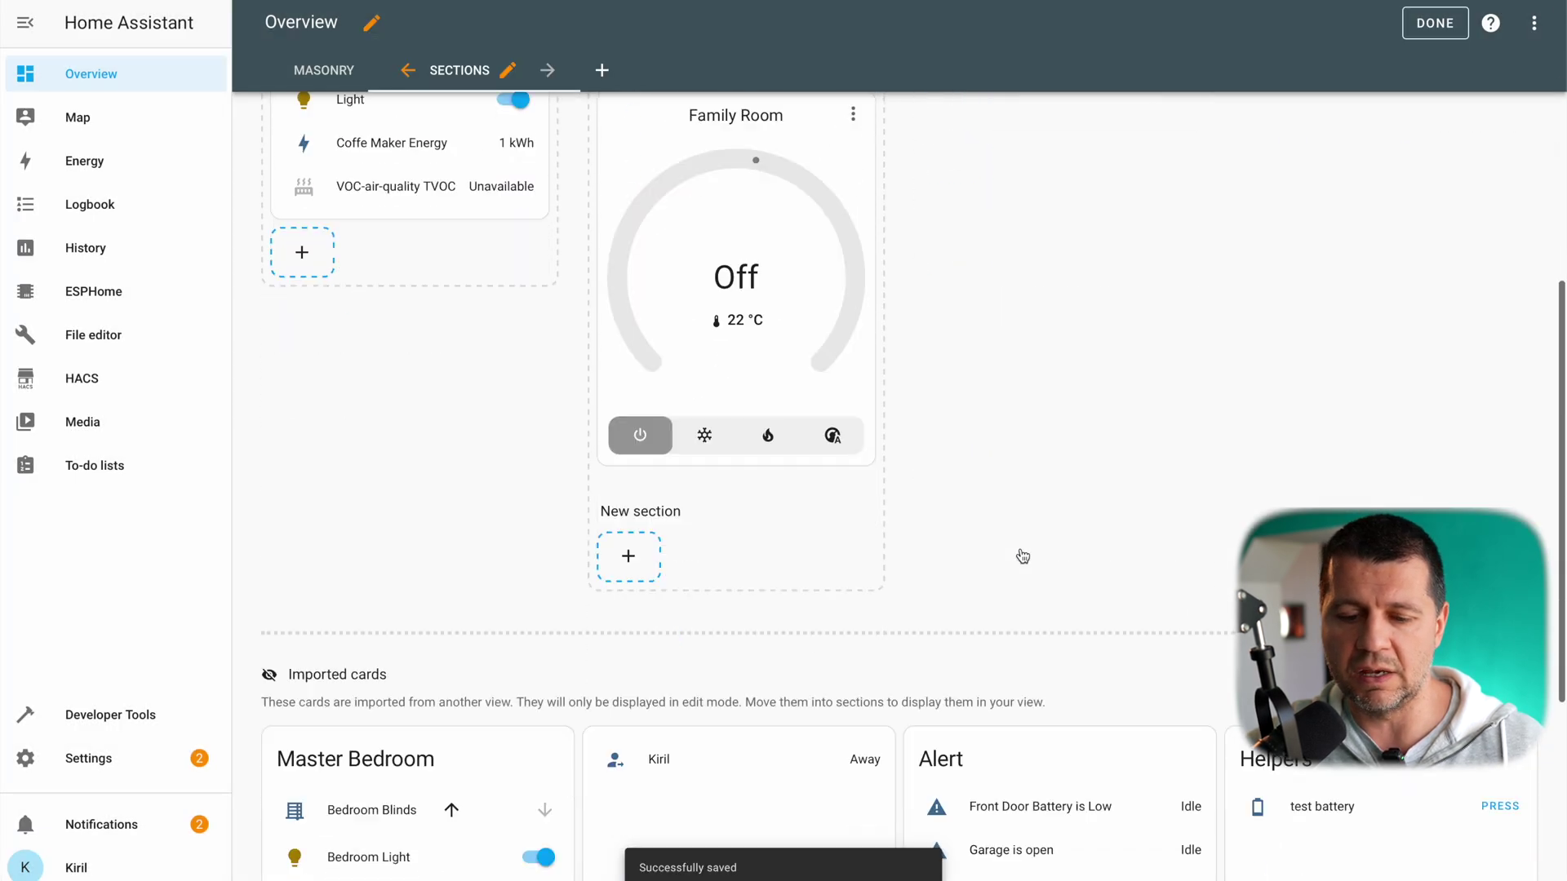
# Step: Check the Masonry card order, then drag the person card below Kitchen in Sections
pyautogui.click(371, 85)
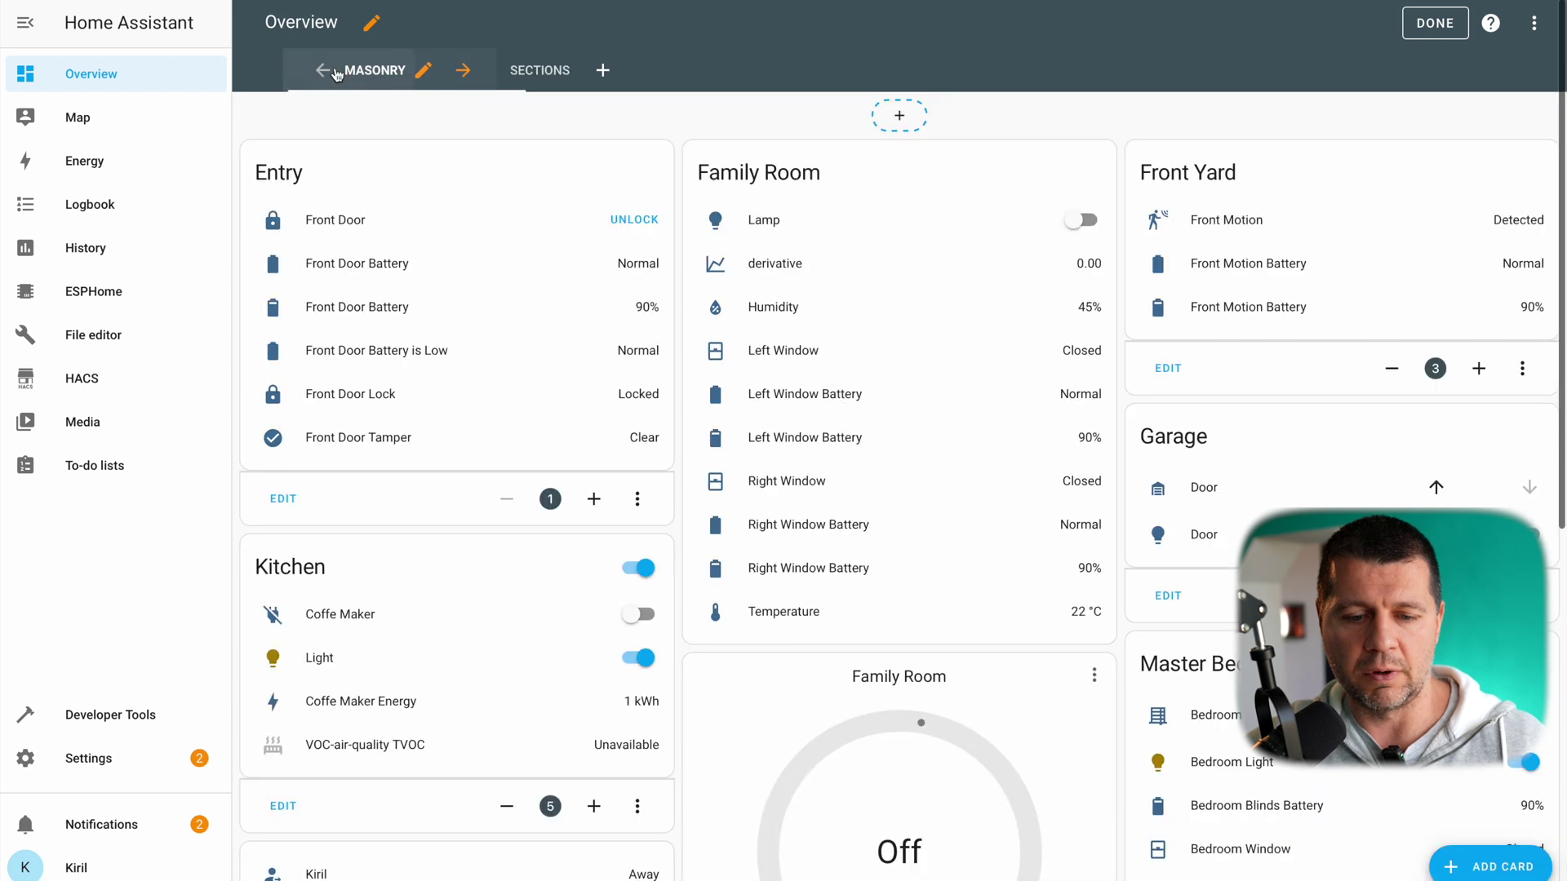
pyautogui.scroll(-2, 570, 447)
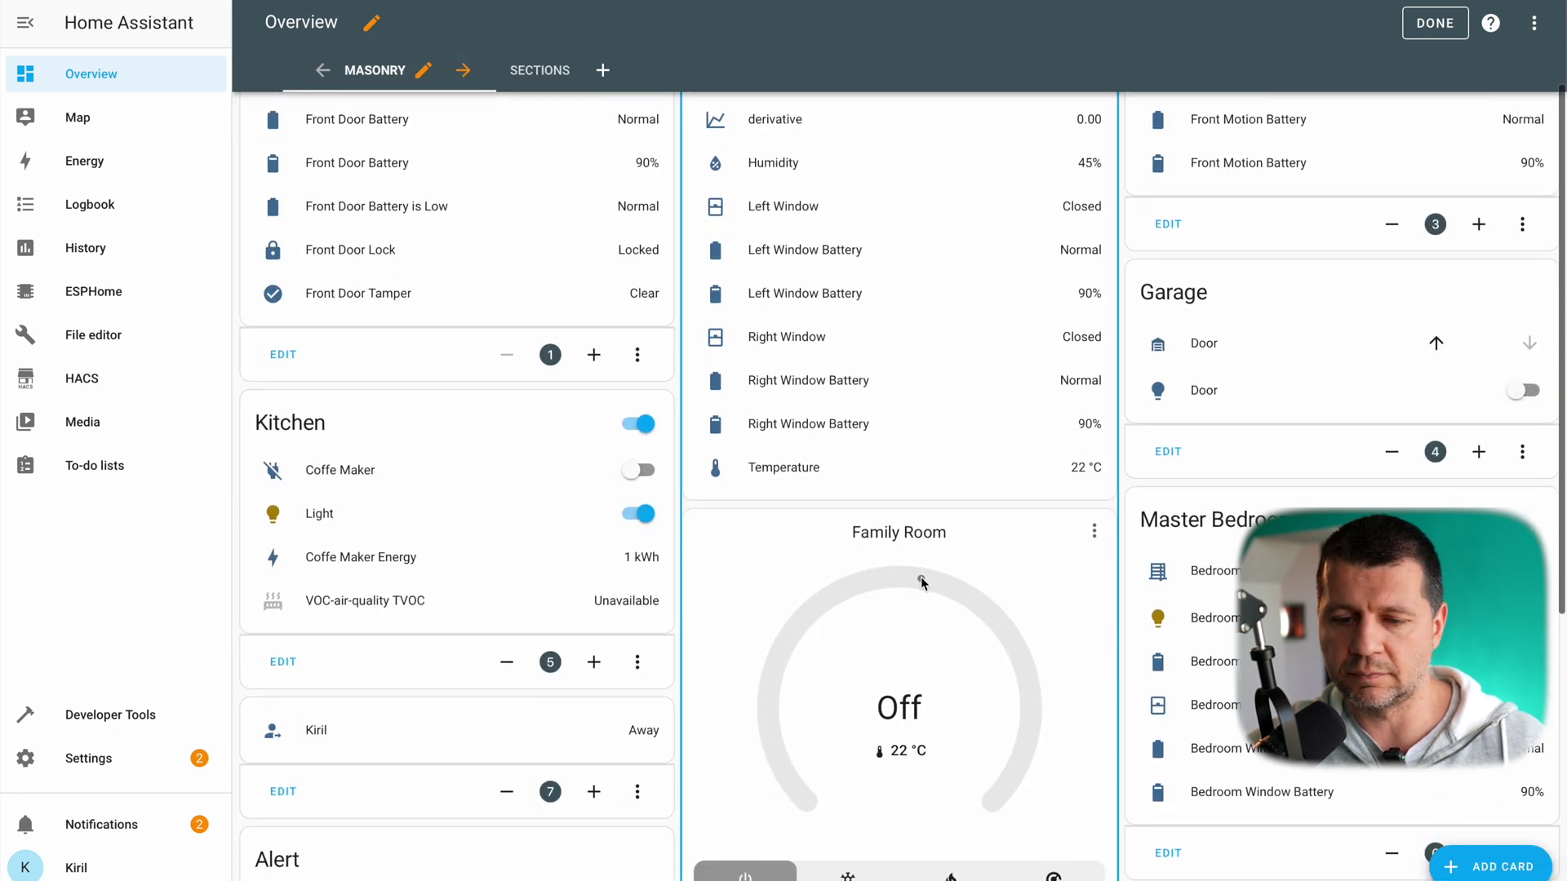
pyautogui.scroll(-1, 921, 576)
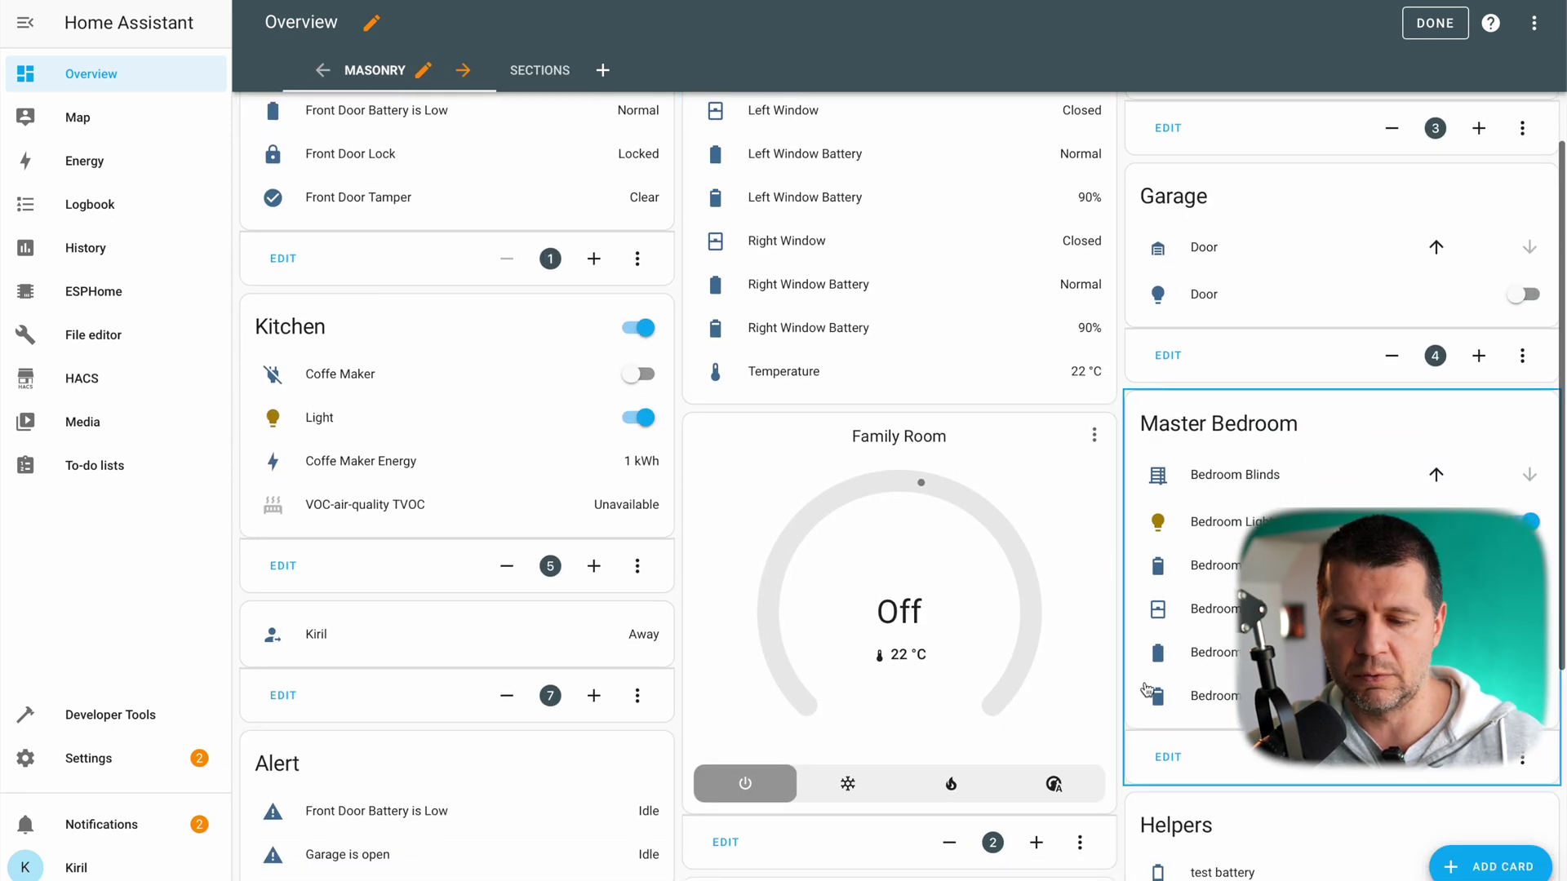
pyautogui.scroll(-2, 1146, 689)
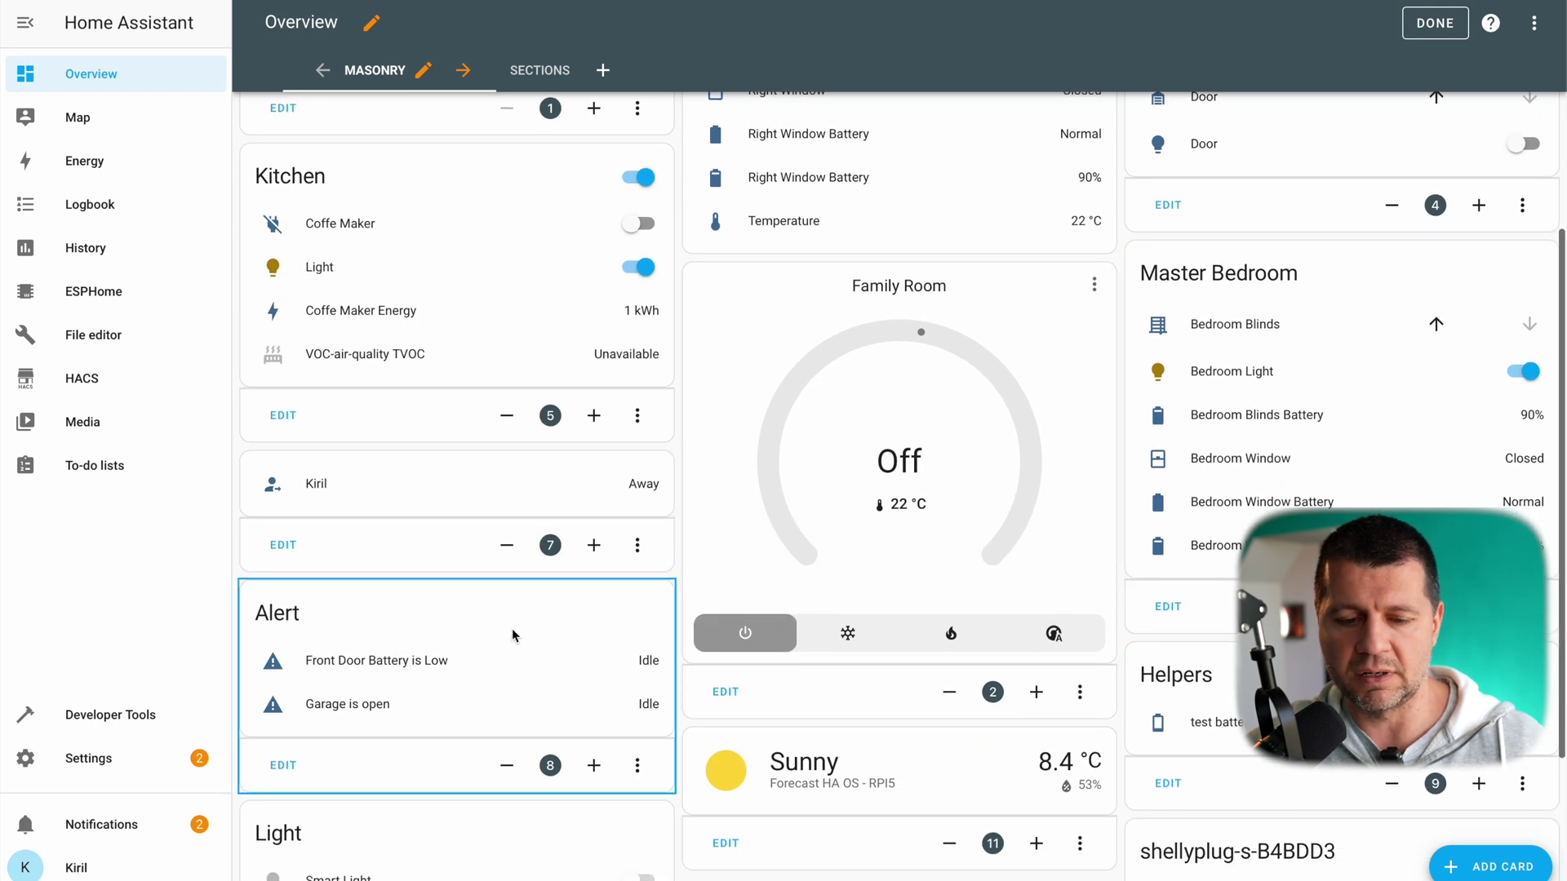
pyautogui.click(558, 76)
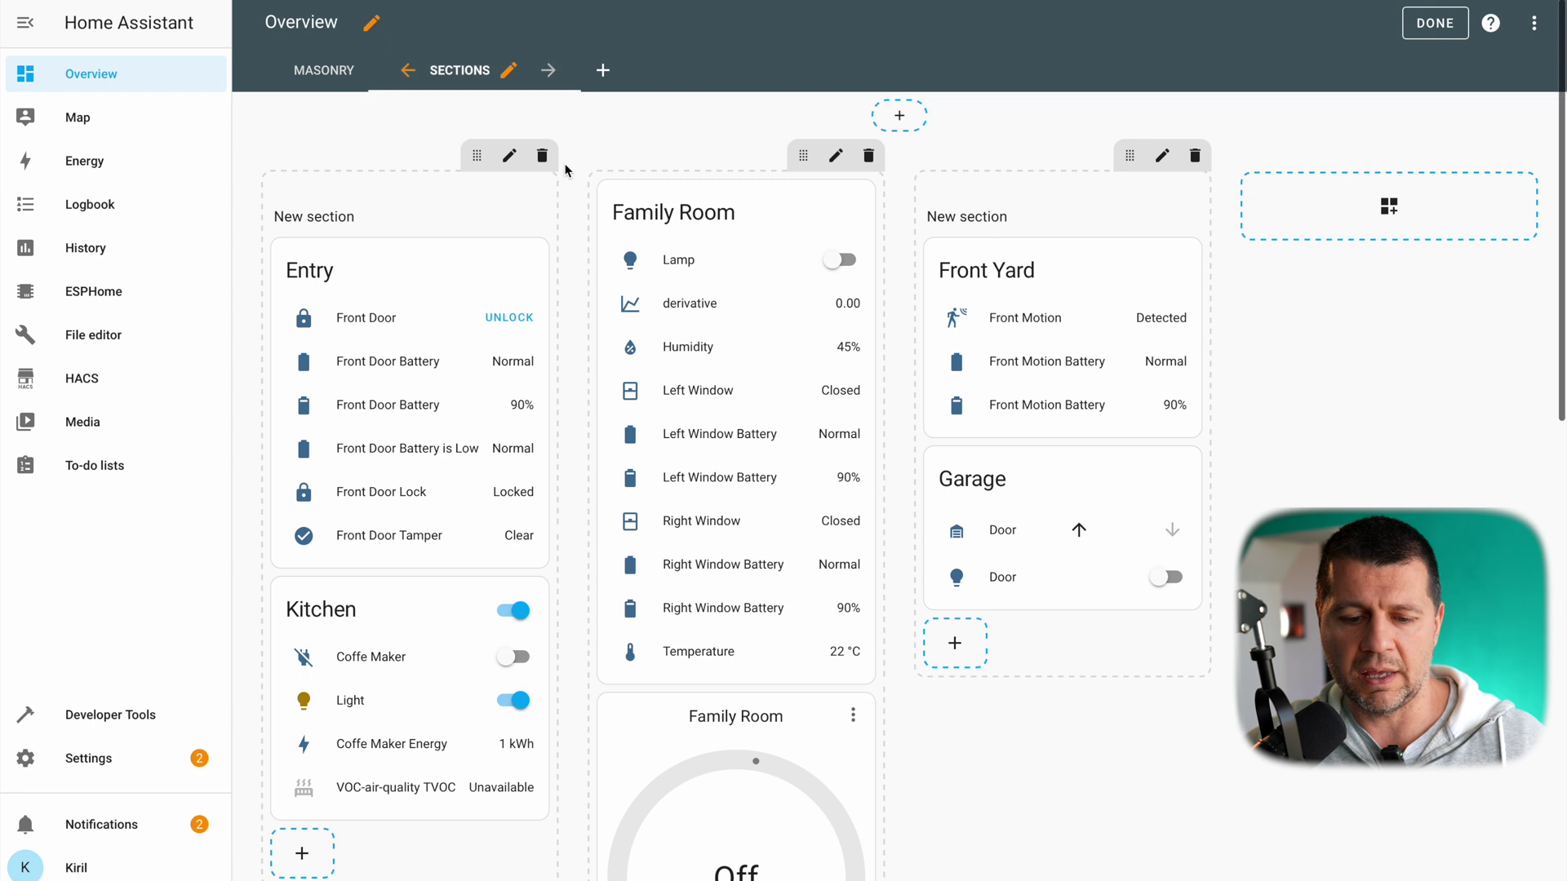
pyautogui.scroll(-6, 631, 560)
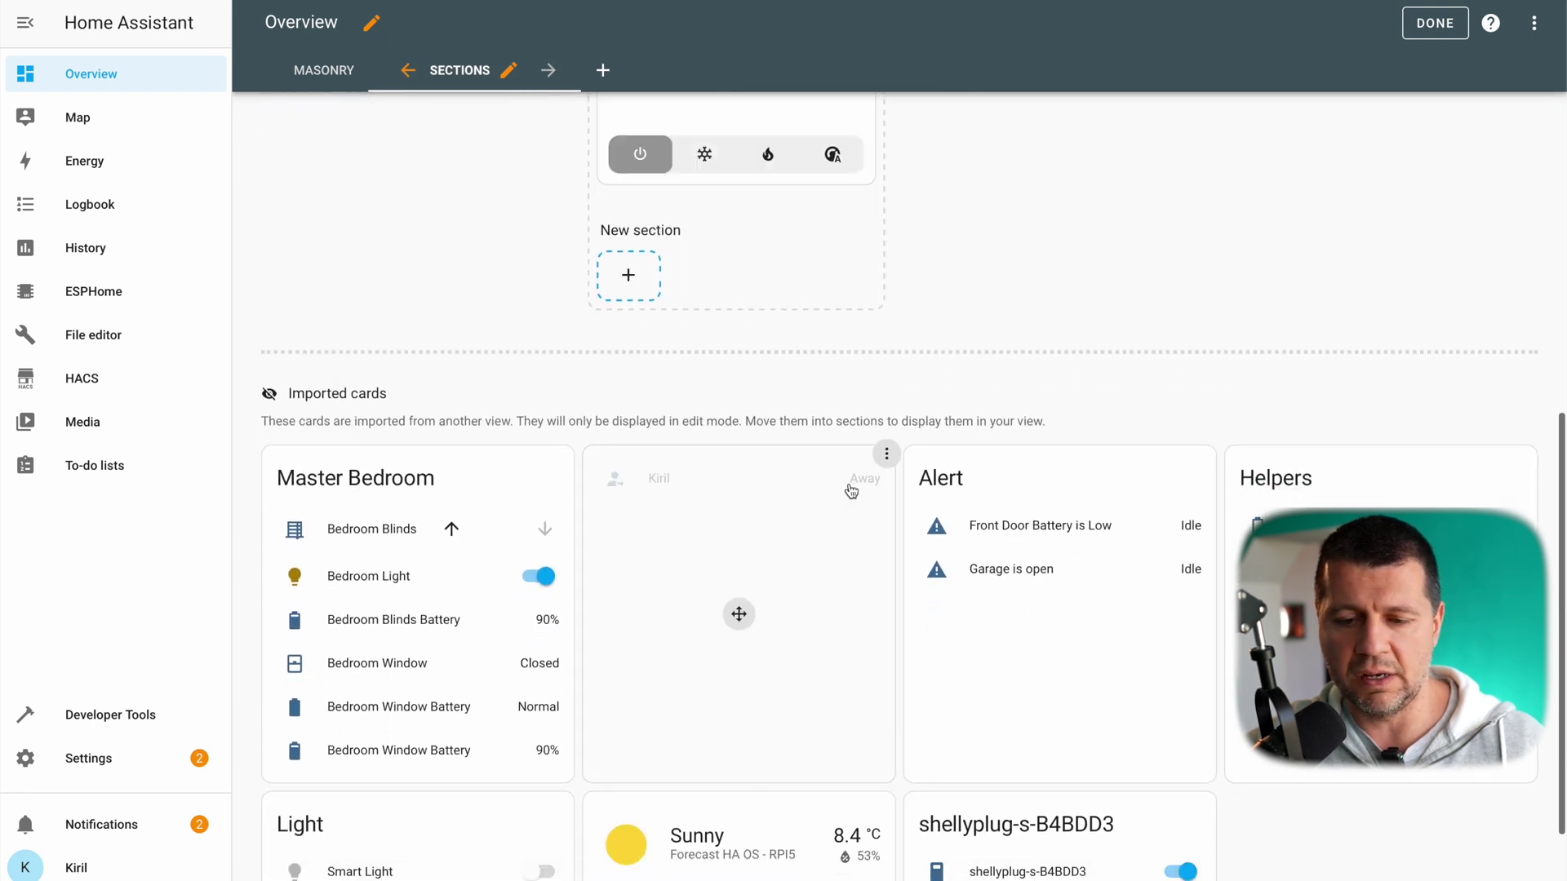
pyautogui.scroll(3, 797, 423)
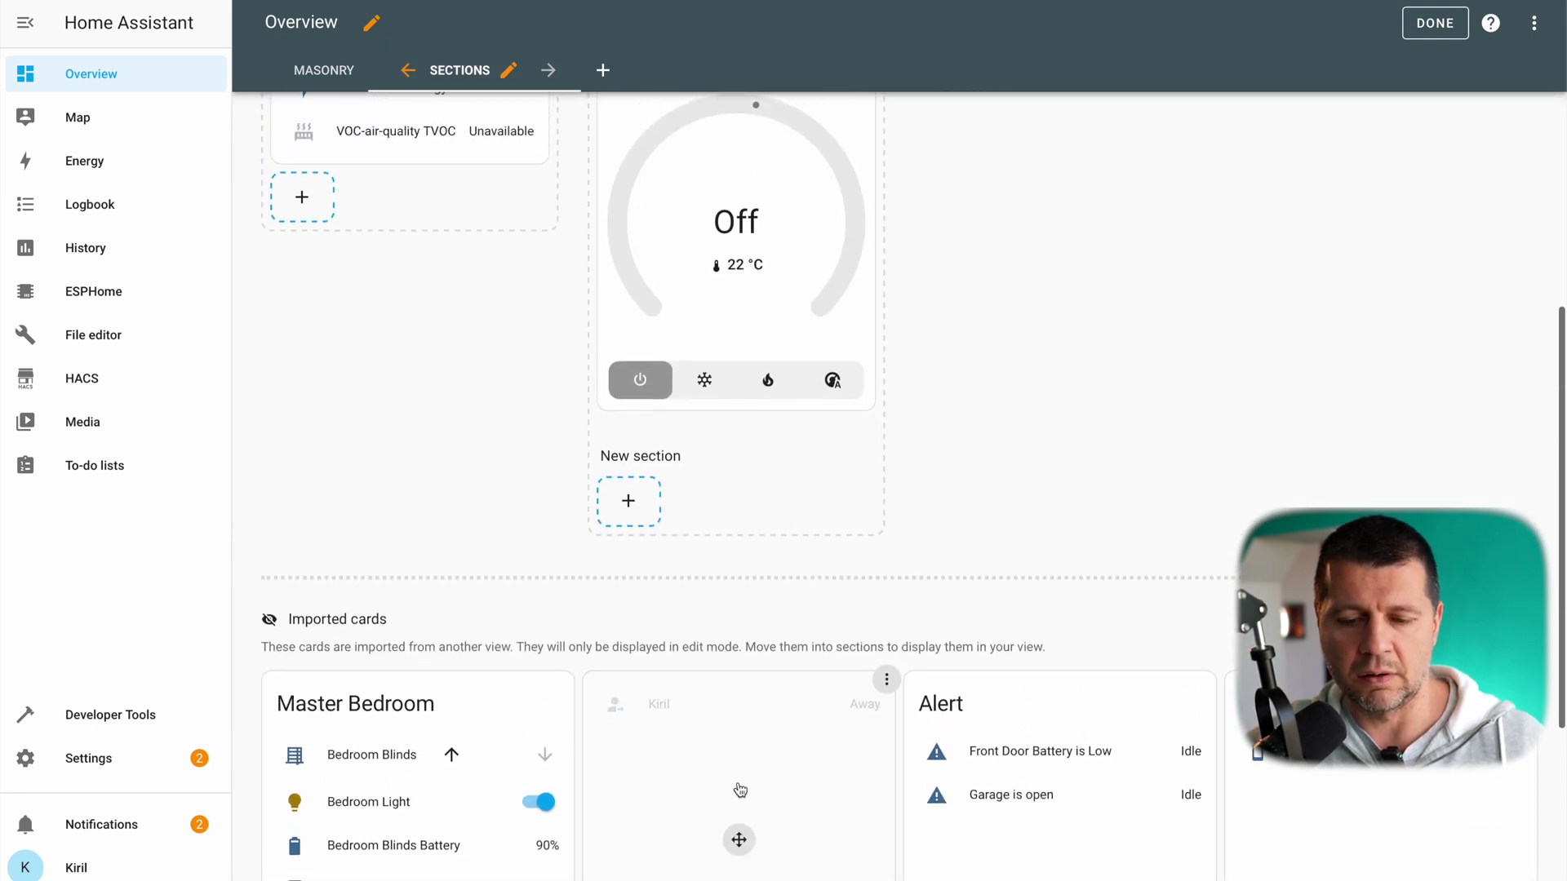
pyautogui.moveTo(741, 793); pyautogui.dragTo(381, 222)
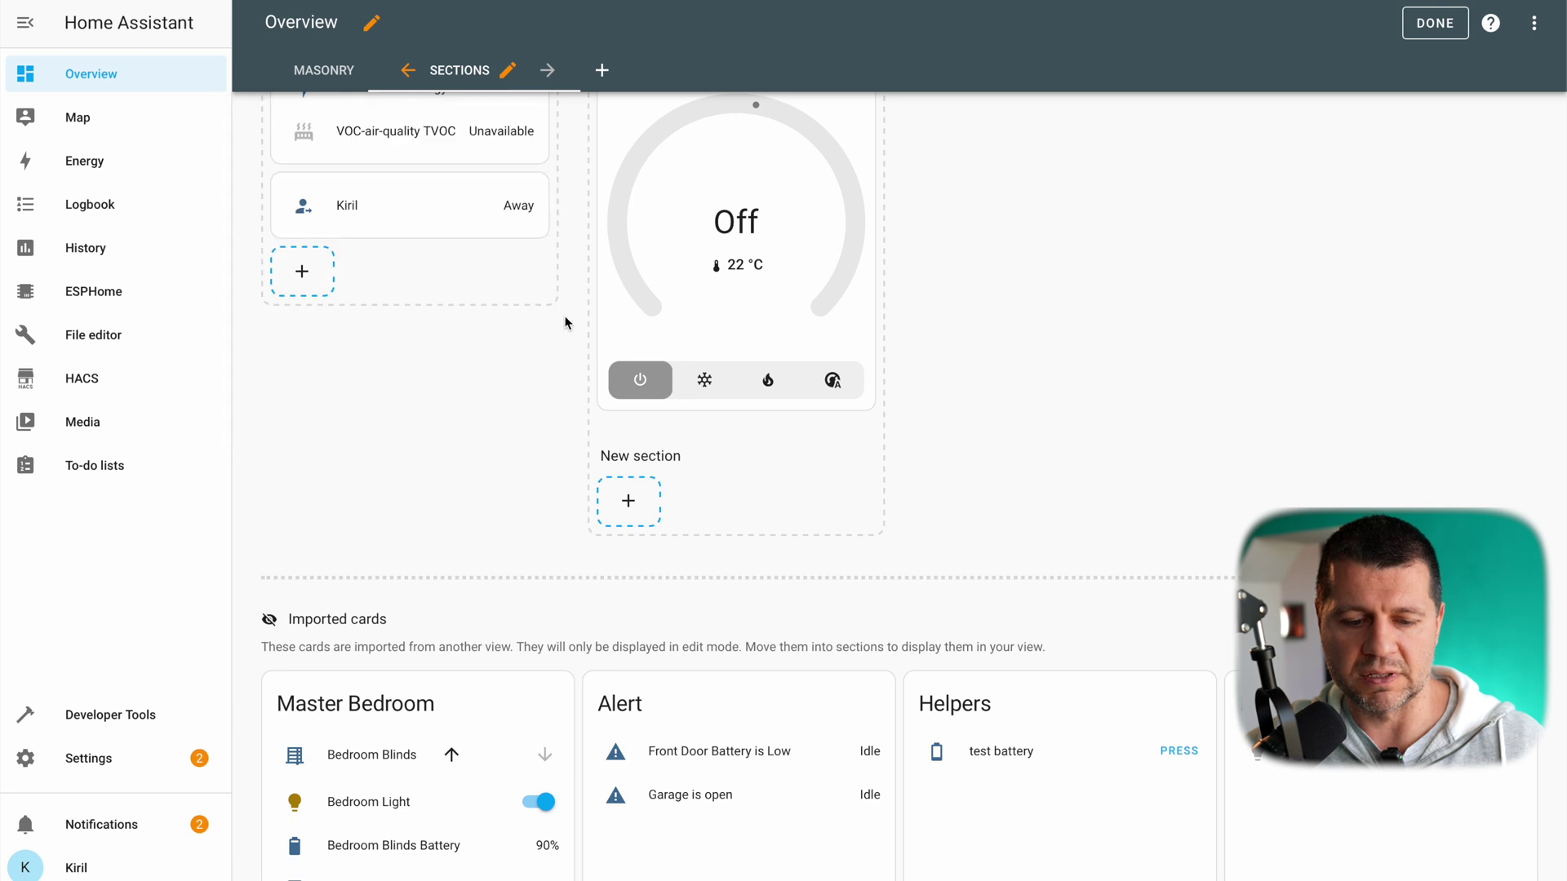
pyautogui.scroll(-1, 565, 322)
# Step: Drag the Master Bedroom card from Imported cards to sit below the Garage card
pyautogui.click(324, 70)
pyautogui.scroll(-5, 536, 493)
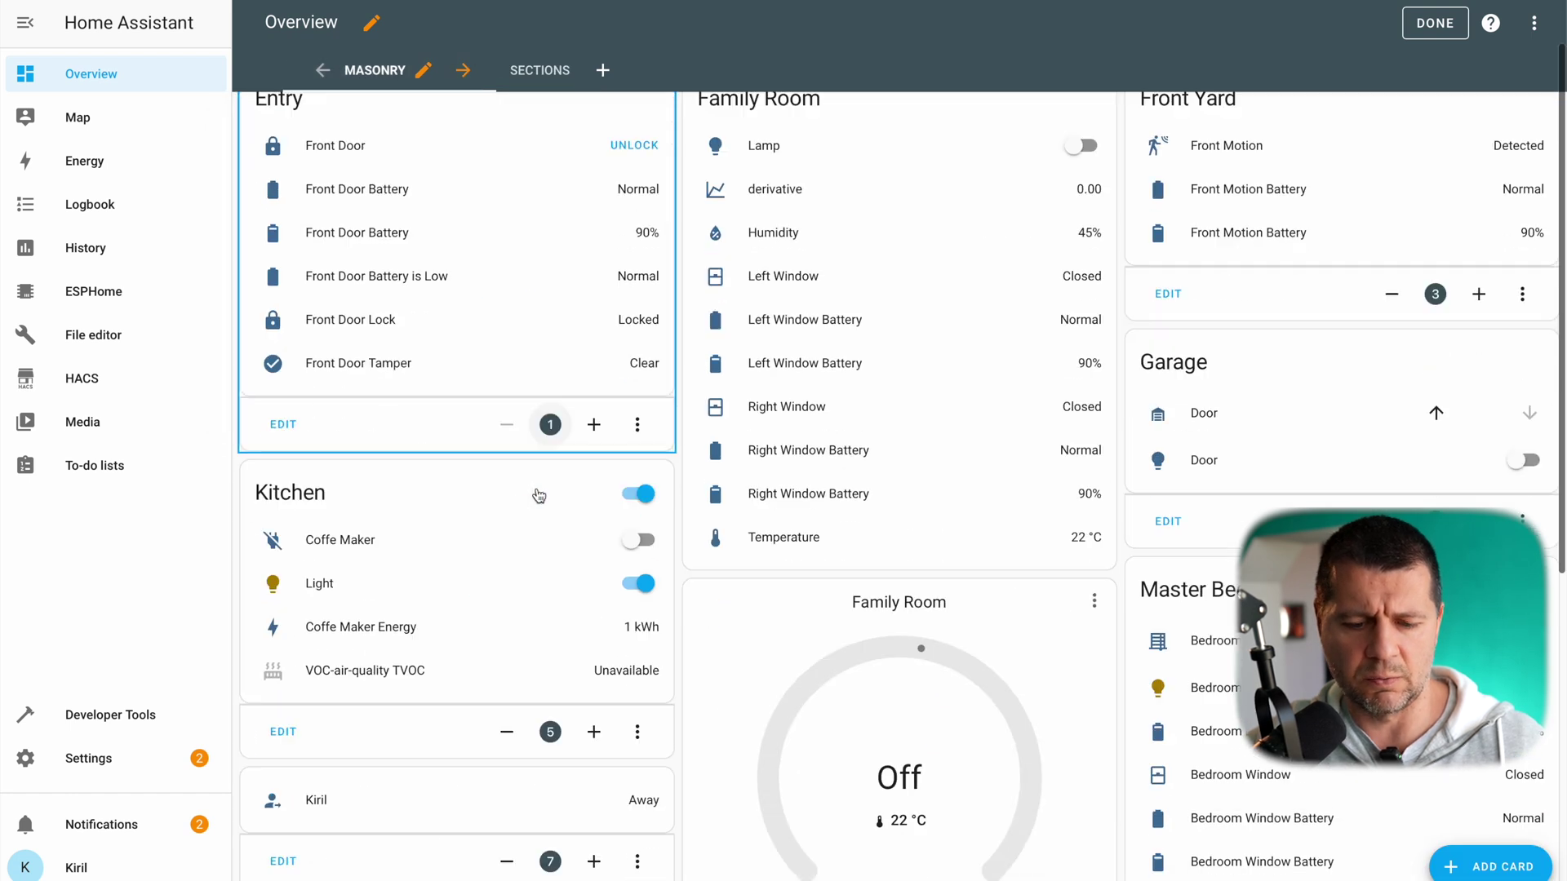
pyautogui.scroll(5, 535, 493)
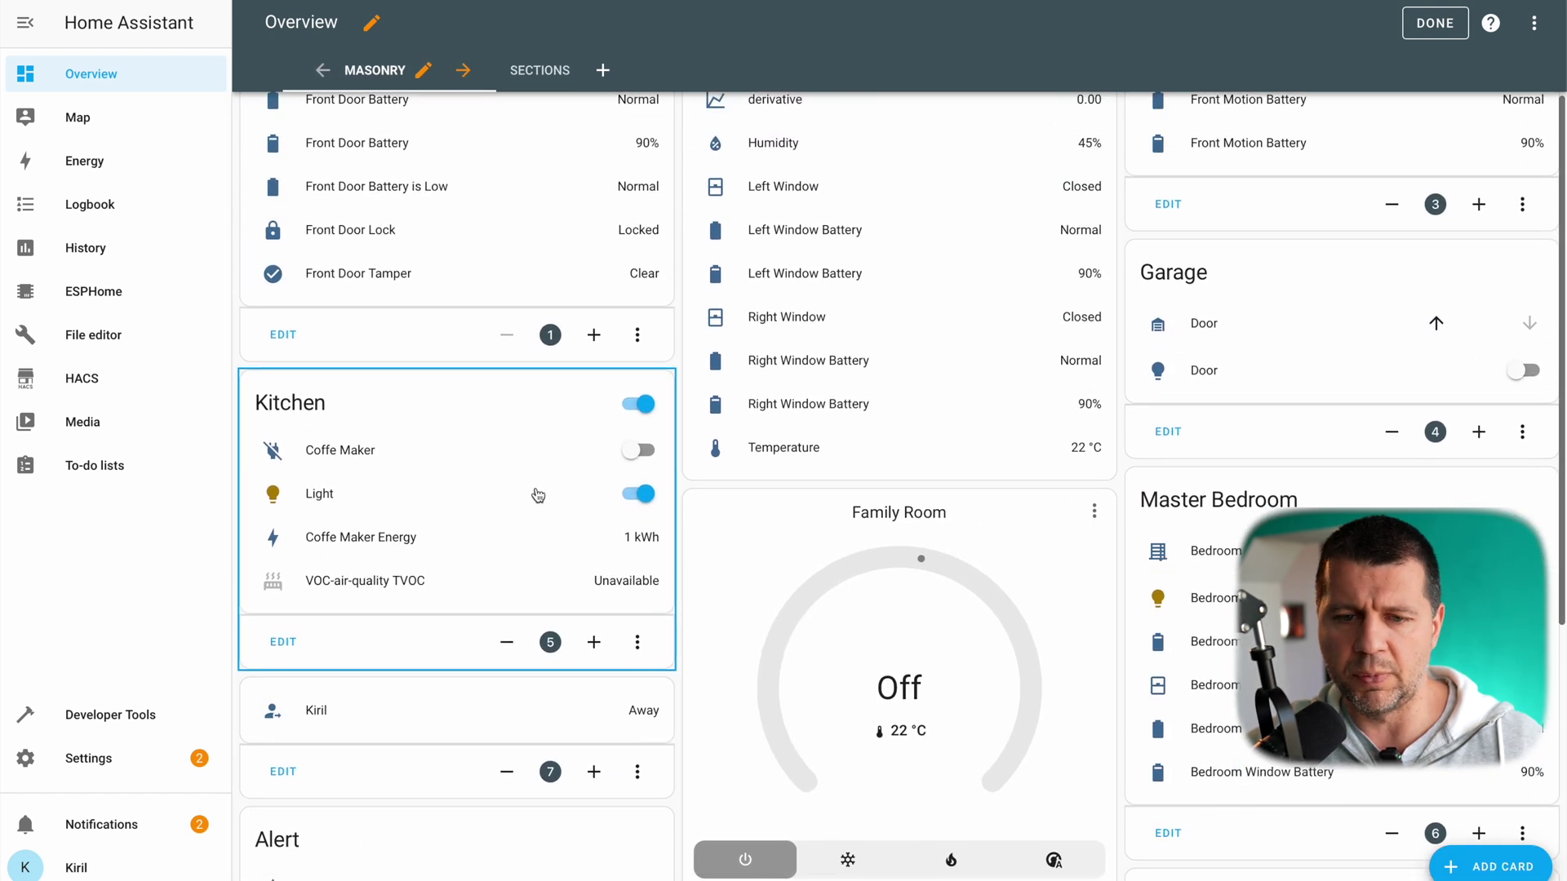
pyautogui.click(535, 72)
pyautogui.scroll(-2, 608, 588)
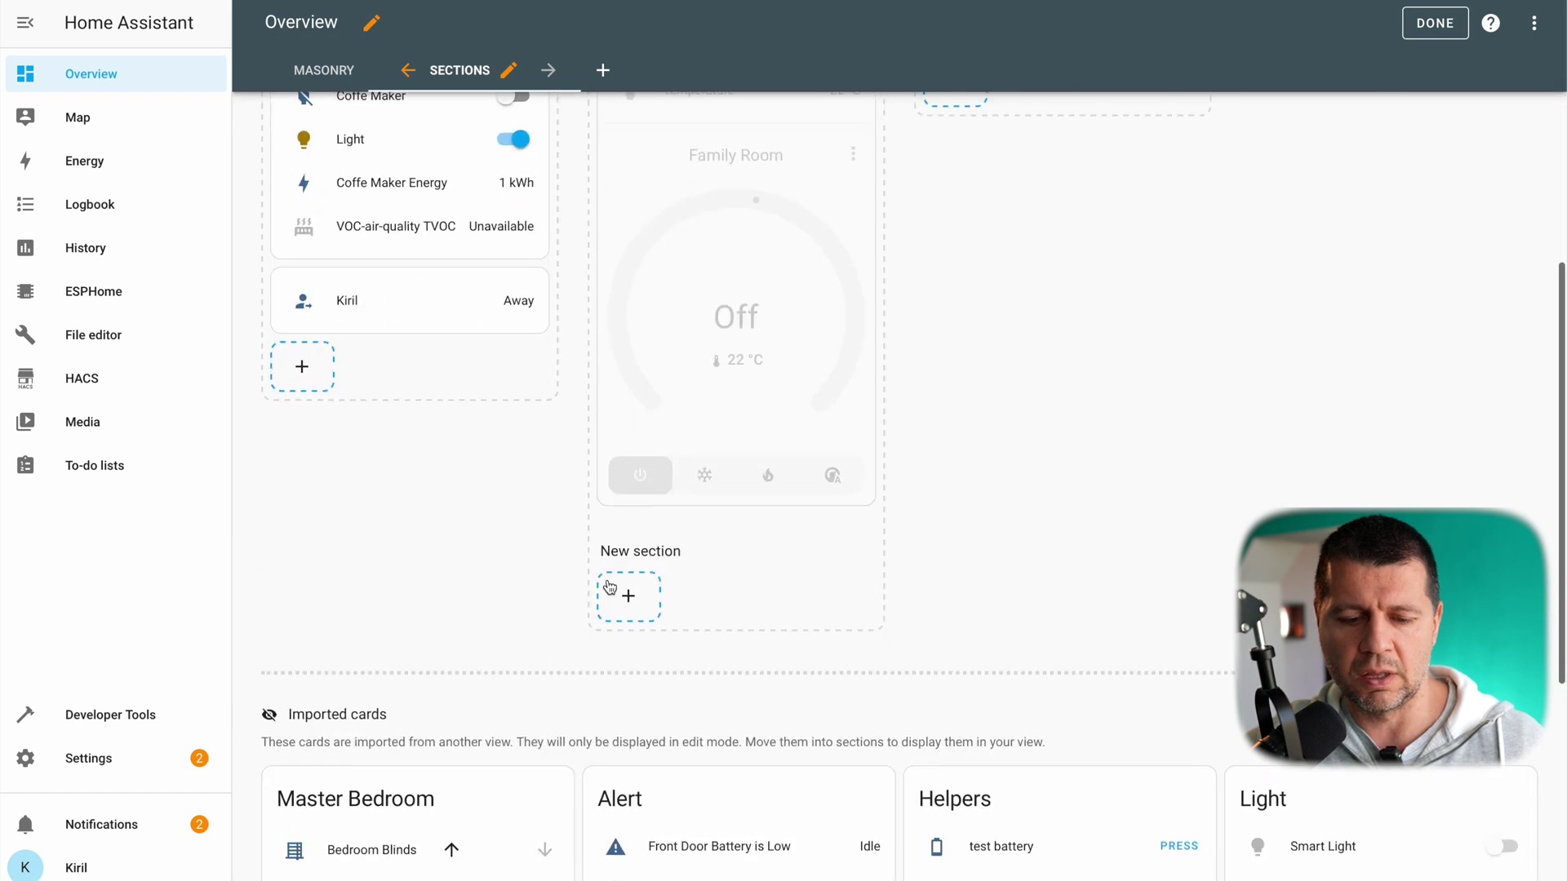
pyautogui.moveTo(609, 587); pyautogui.dragTo(490, 745)
pyautogui.scroll(2, 490, 745)
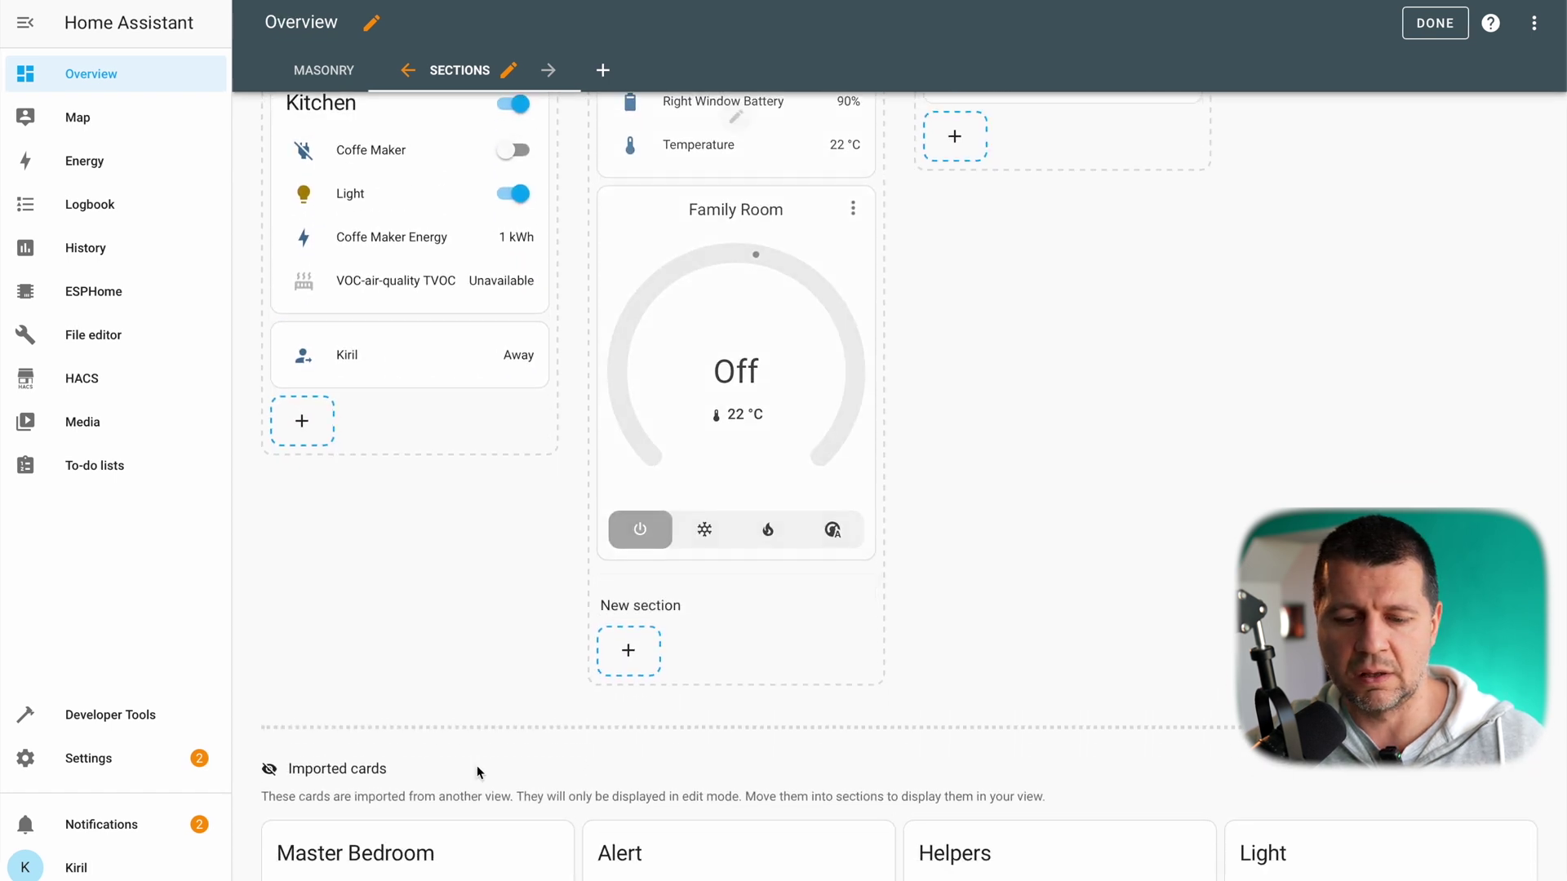
pyautogui.moveTo(489, 845); pyautogui.dragTo(1200, 159)
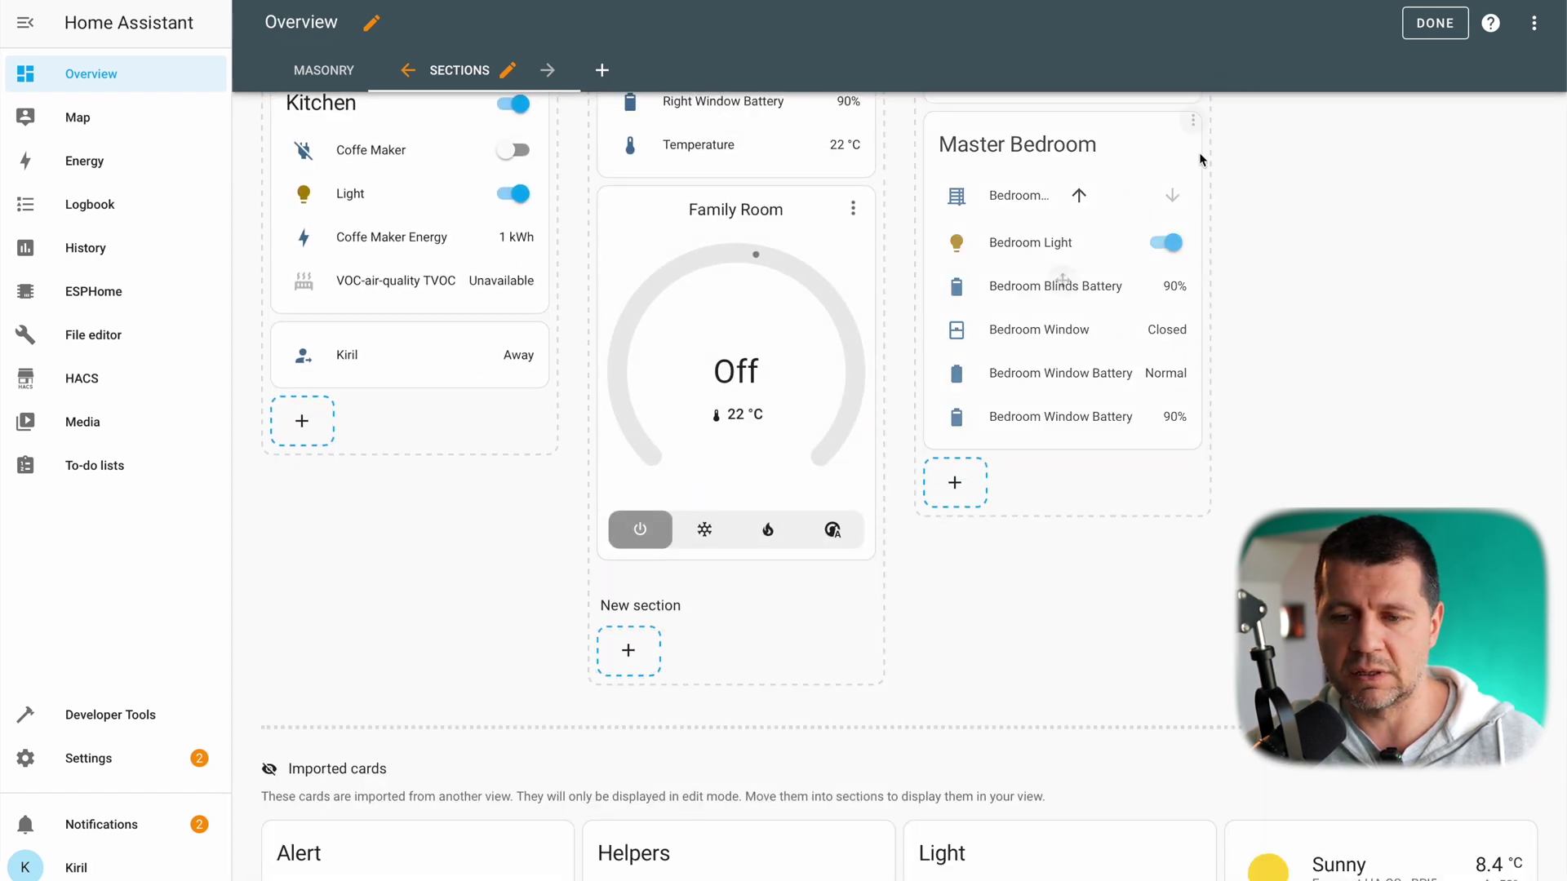
# Step: Review the rearranged Sections view cards and compare them with the Masonry view
pyautogui.scroll(6, 1200, 159)
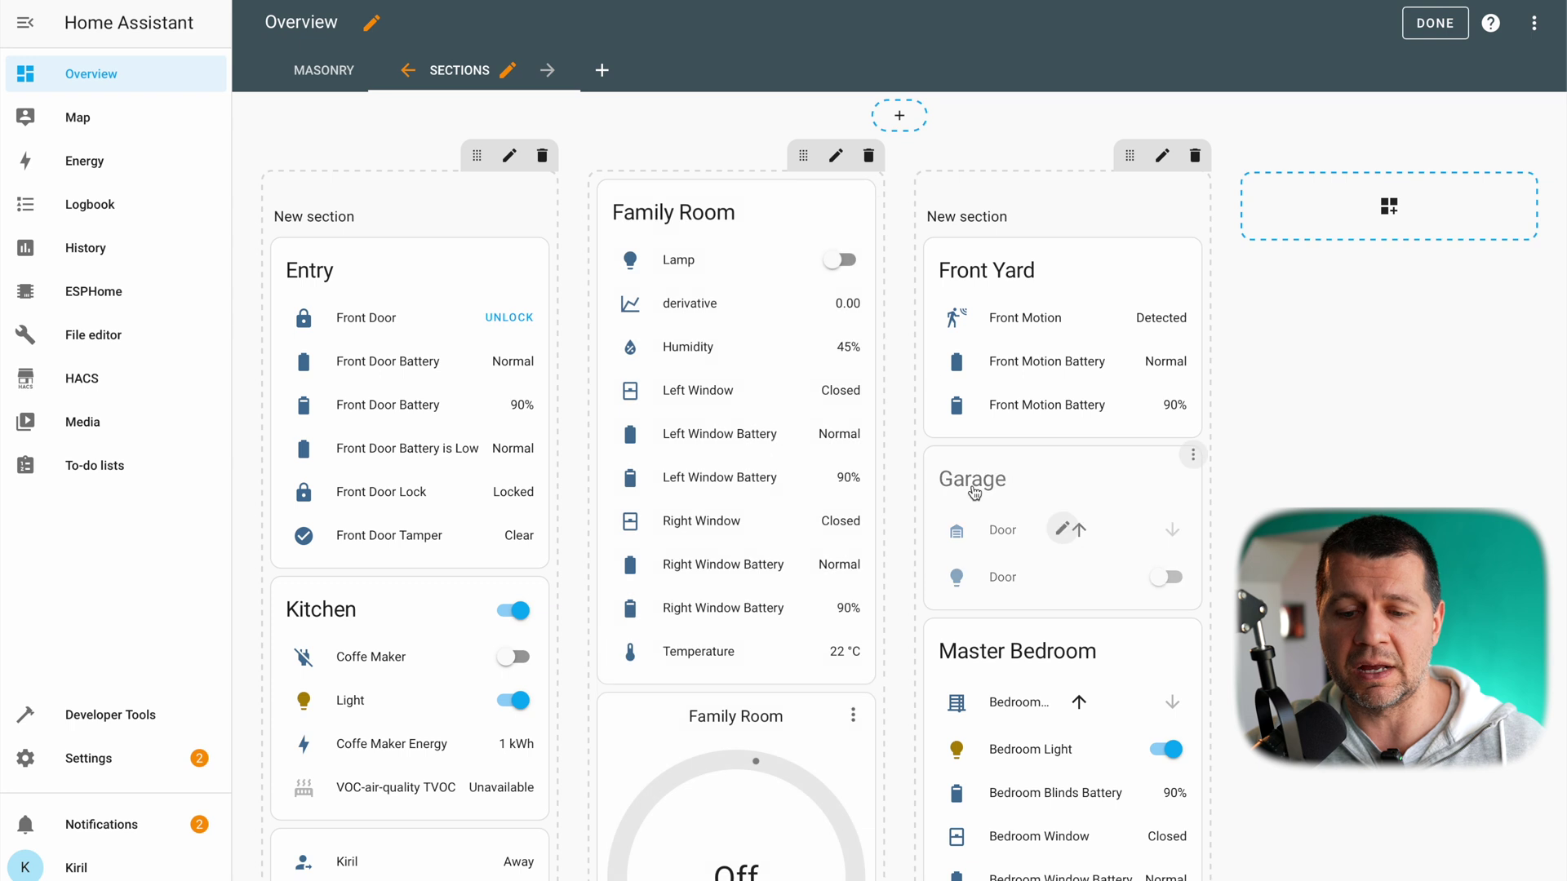
pyautogui.scroll(-4, 979, 490)
pyautogui.scroll(-6, 757, 502)
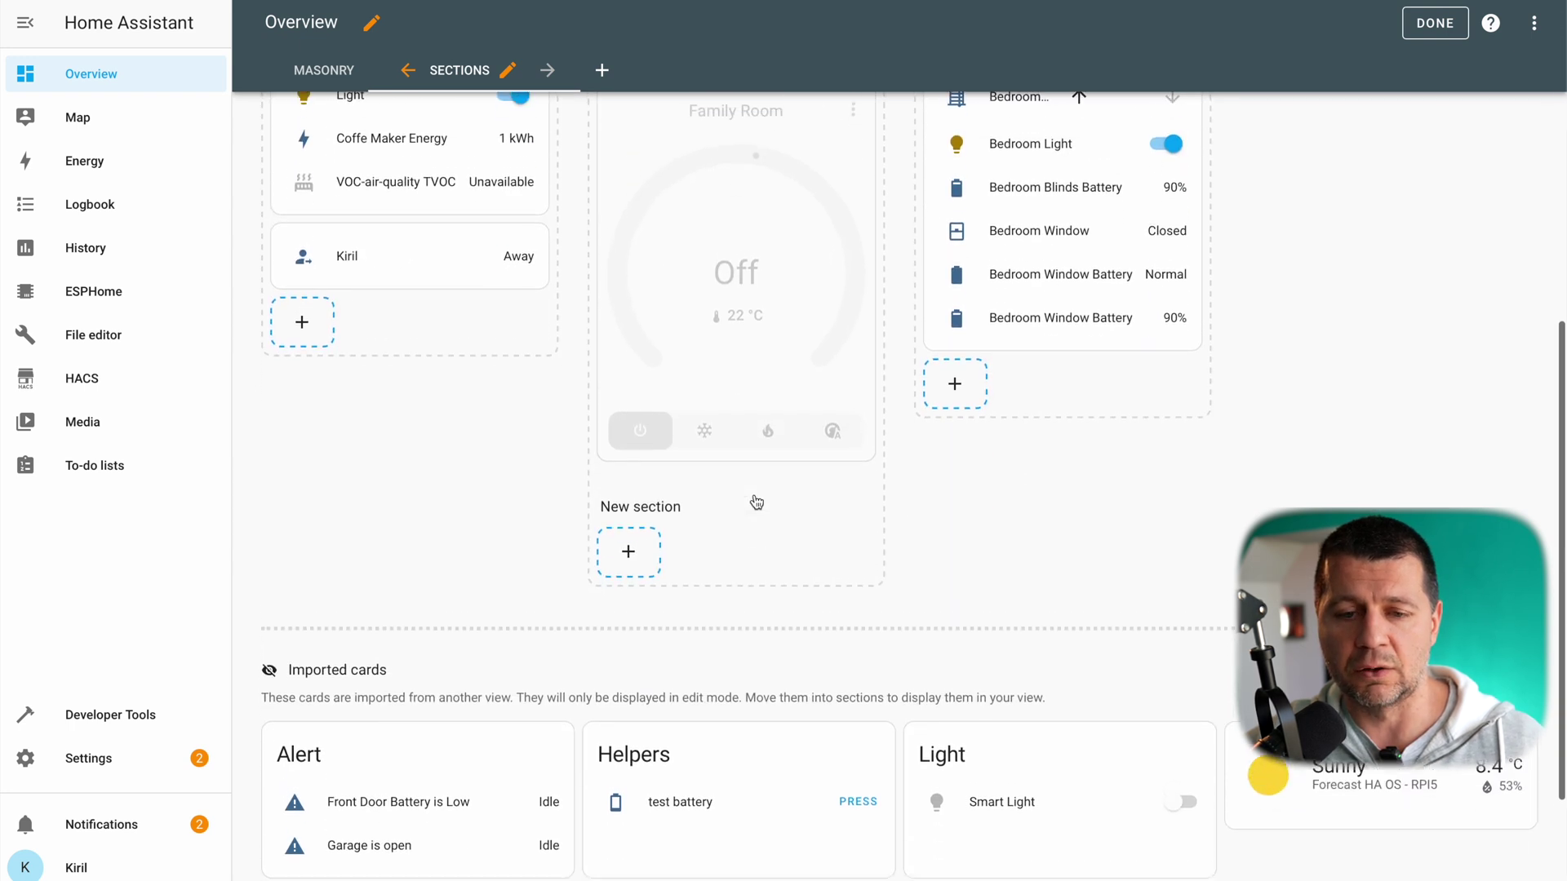
pyautogui.scroll(10, 781, 512)
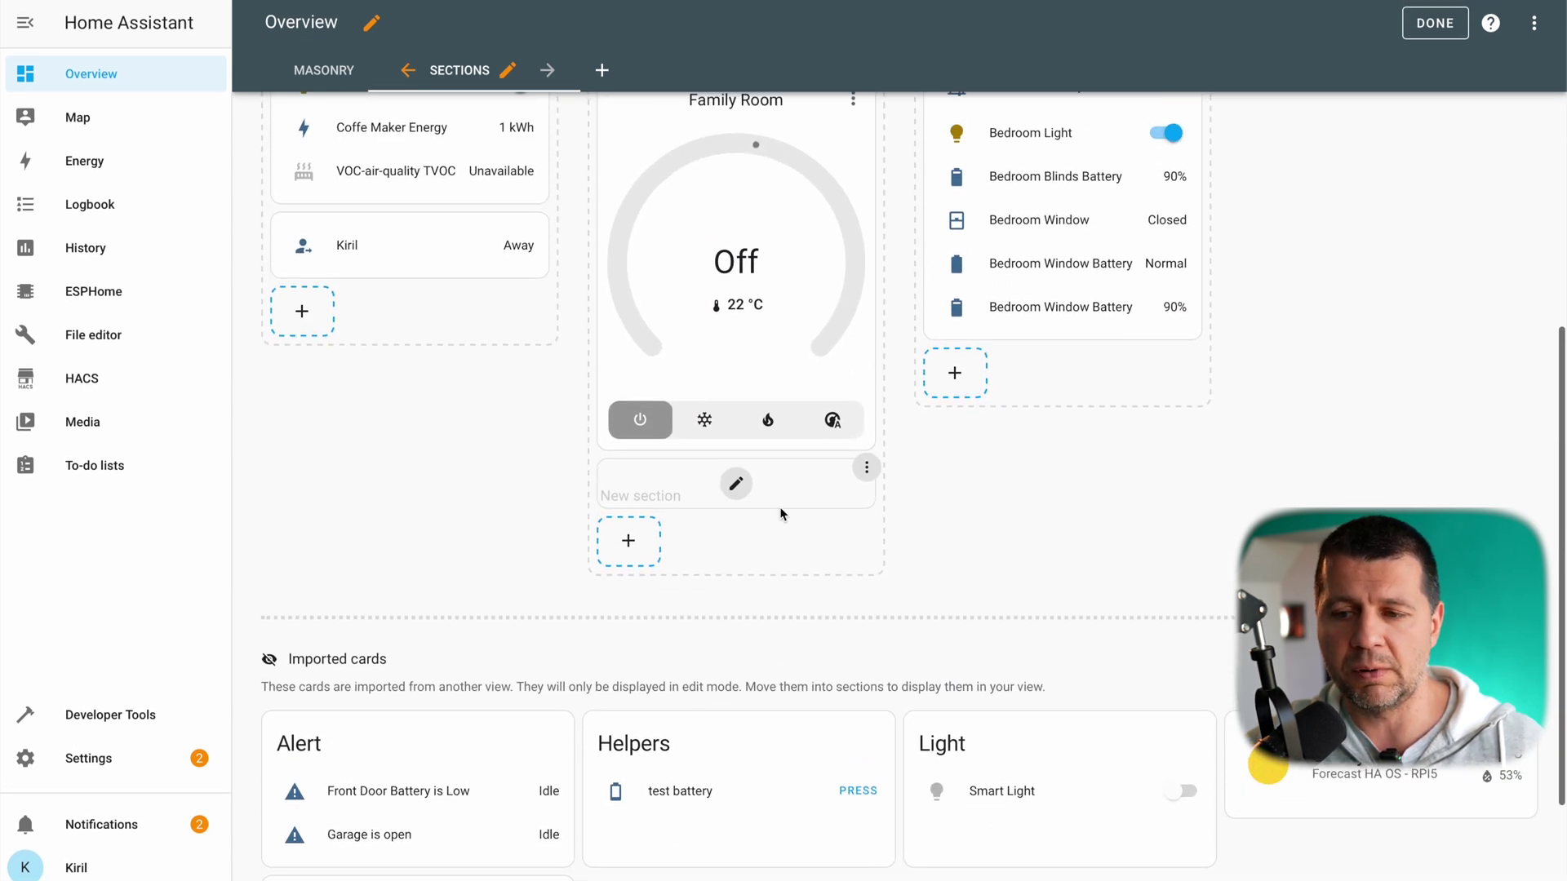
pyautogui.scroll(-10, 780, 514)
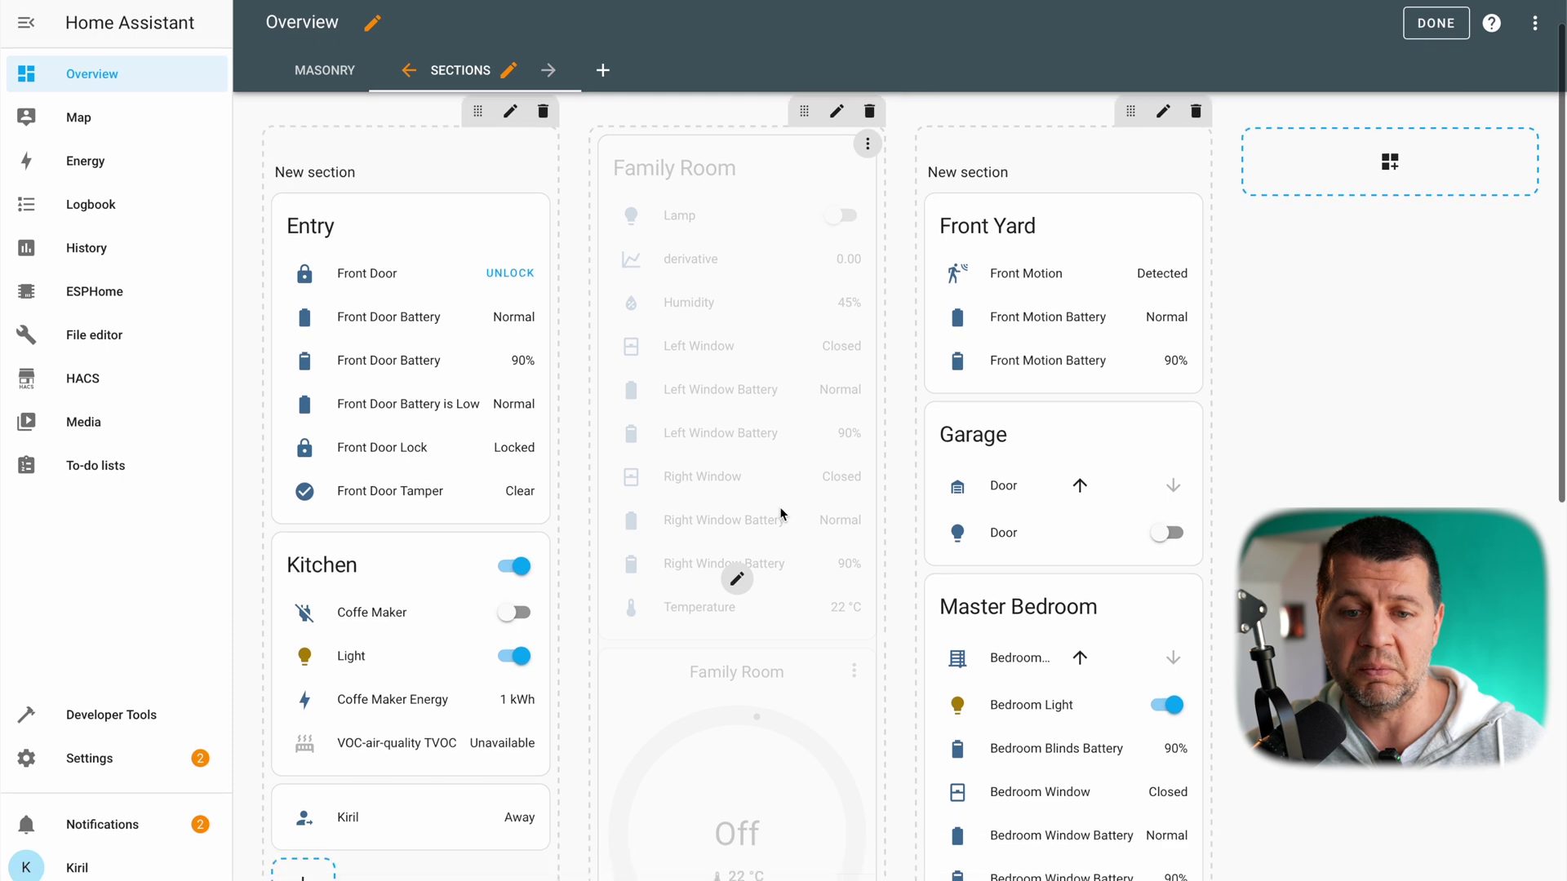
pyautogui.scroll(10, 781, 514)
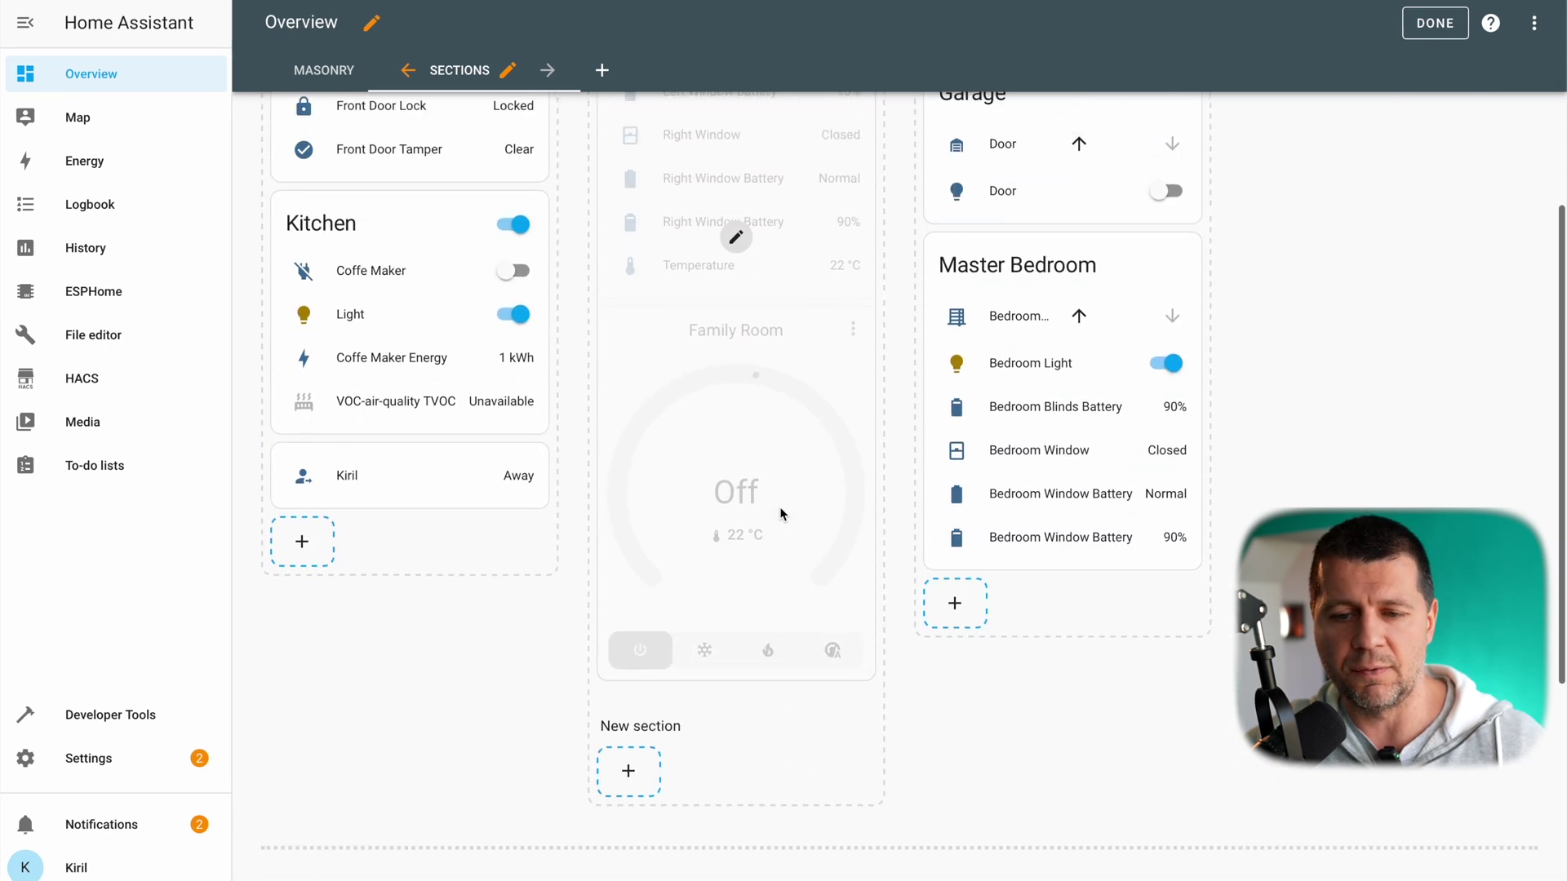
pyautogui.scroll(-10, 739, 484)
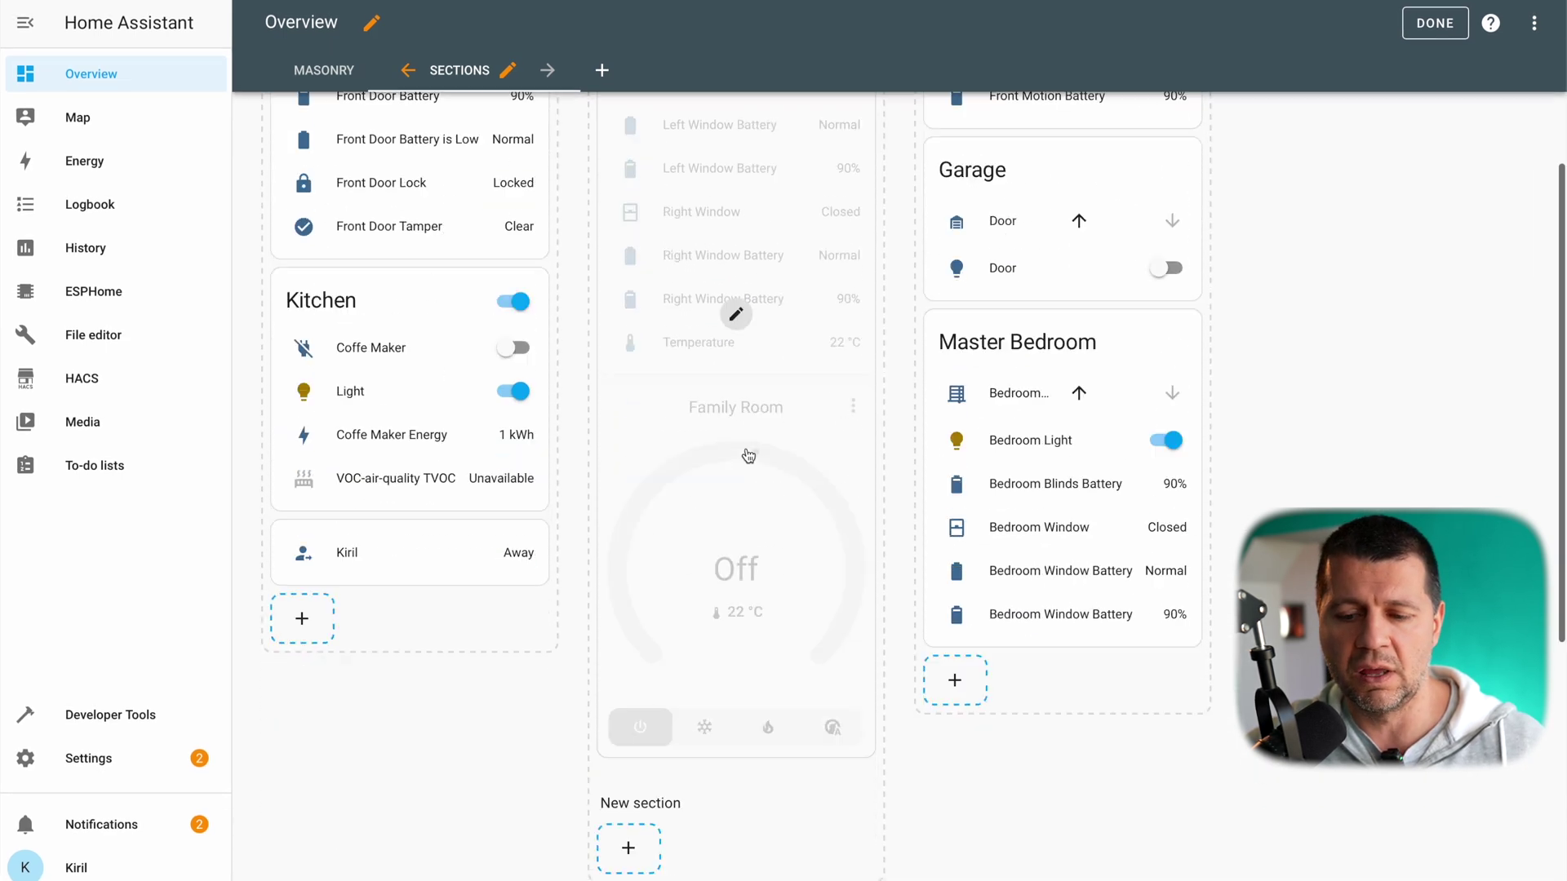
pyautogui.scroll(1, 749, 455)
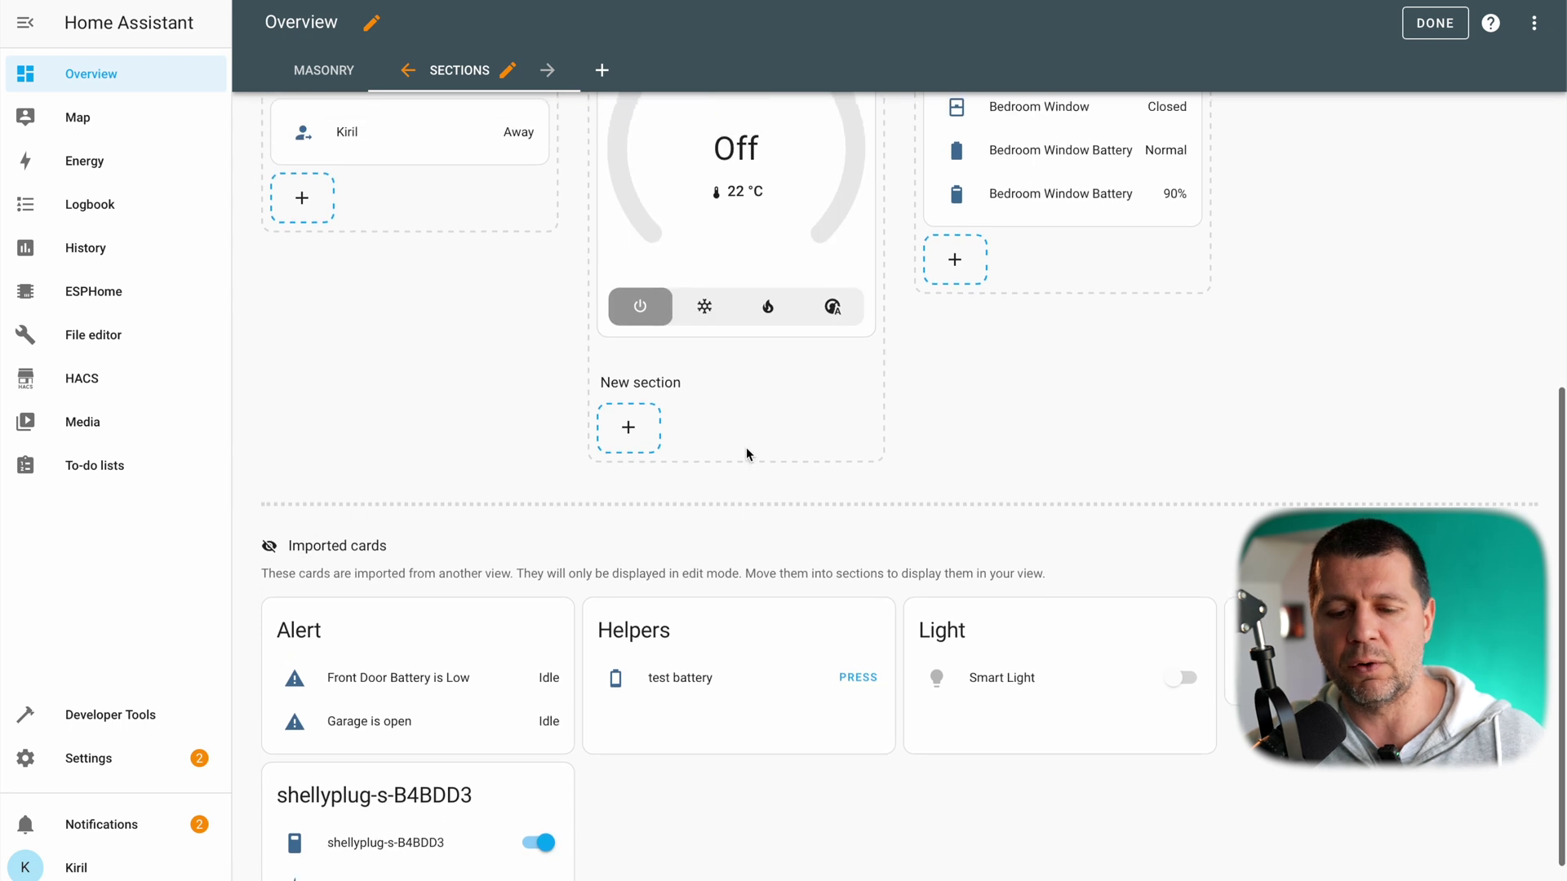
pyautogui.moveTo(656, 620)
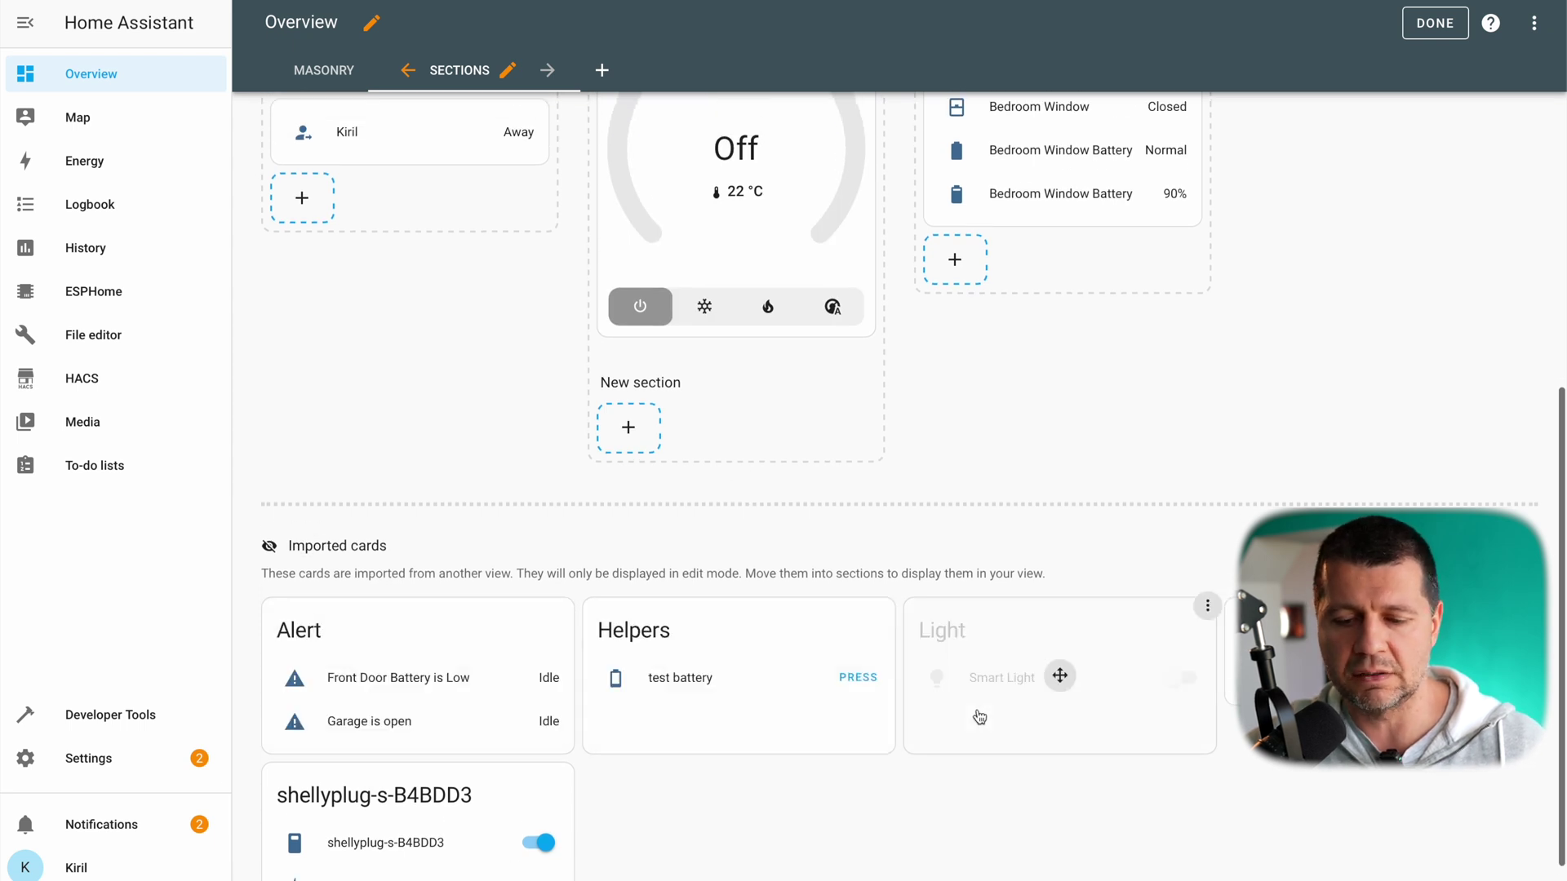
pyautogui.scroll(-2, 831, 702)
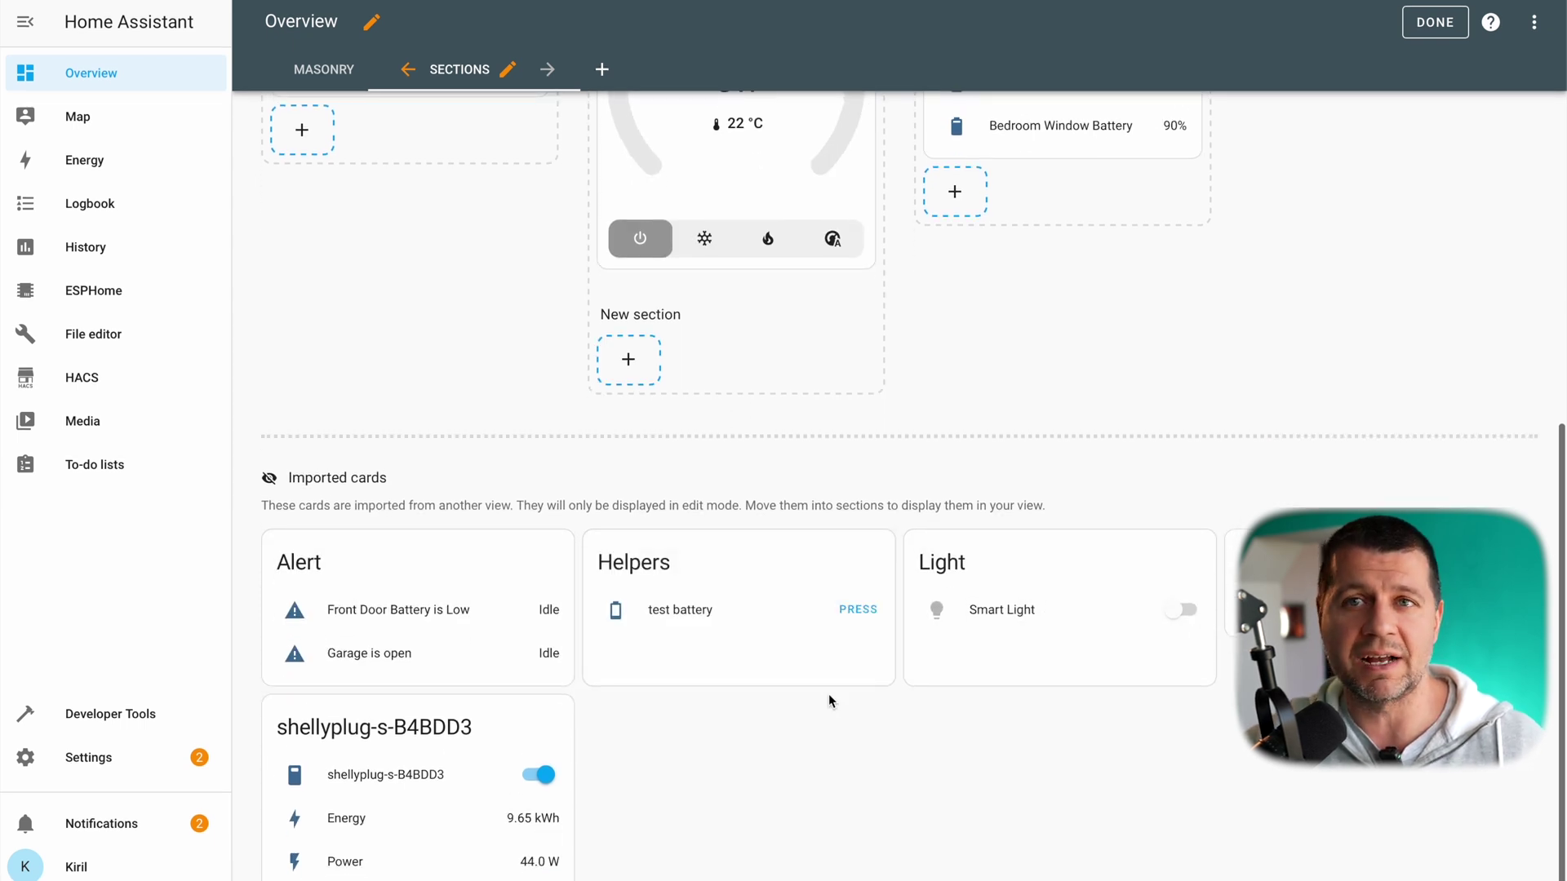
pyautogui.scroll(2, 829, 700)
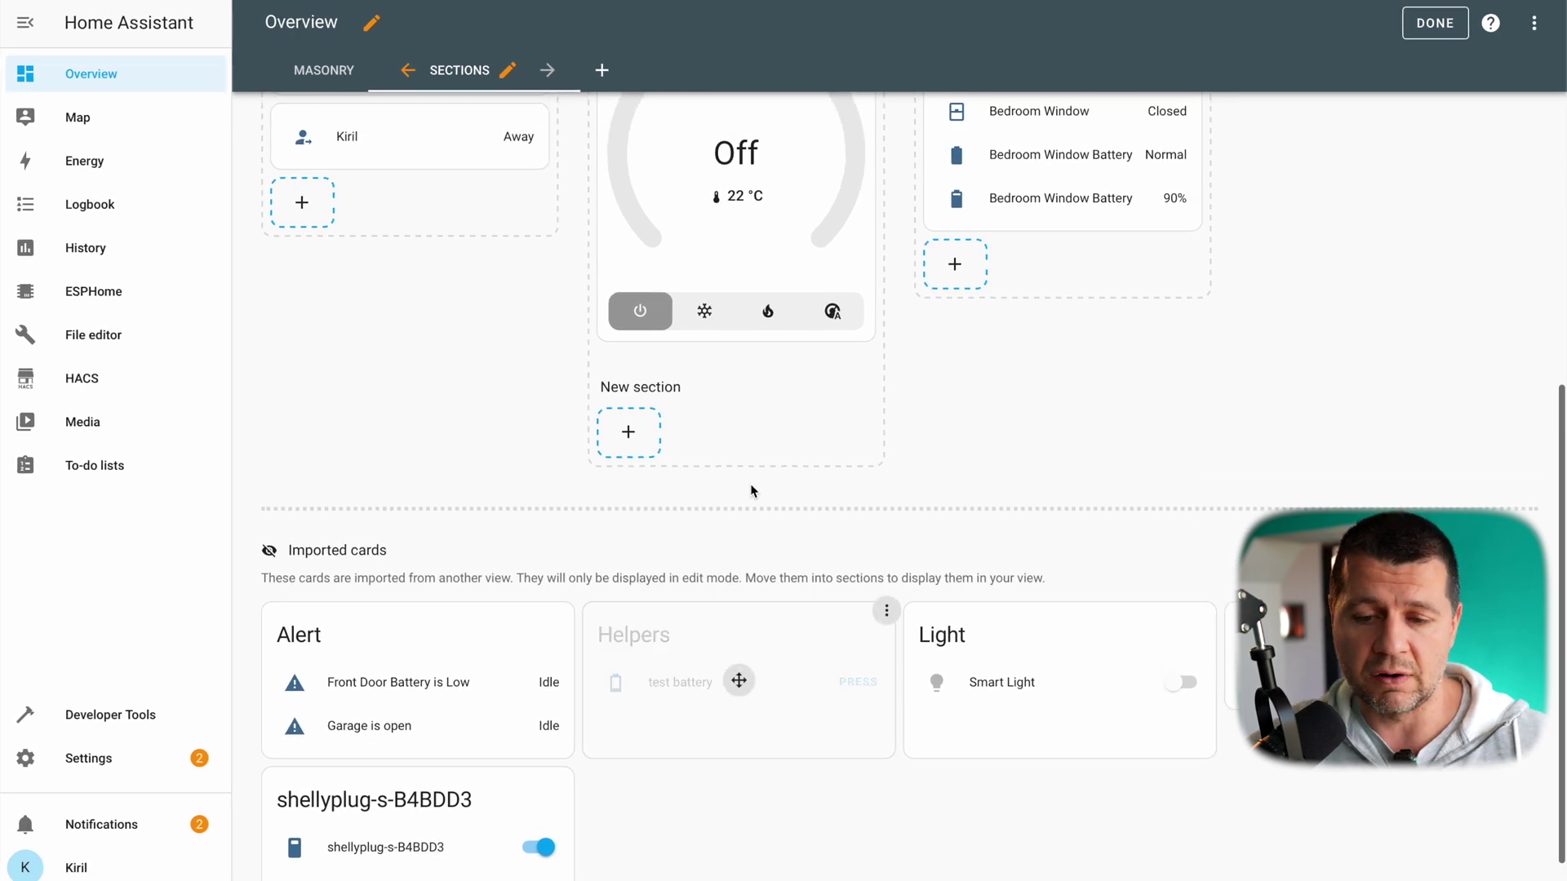
pyautogui.scroll(2, 901, 255)
pyautogui.scroll(-3, 901, 253)
pyautogui.scroll(1, 901, 253)
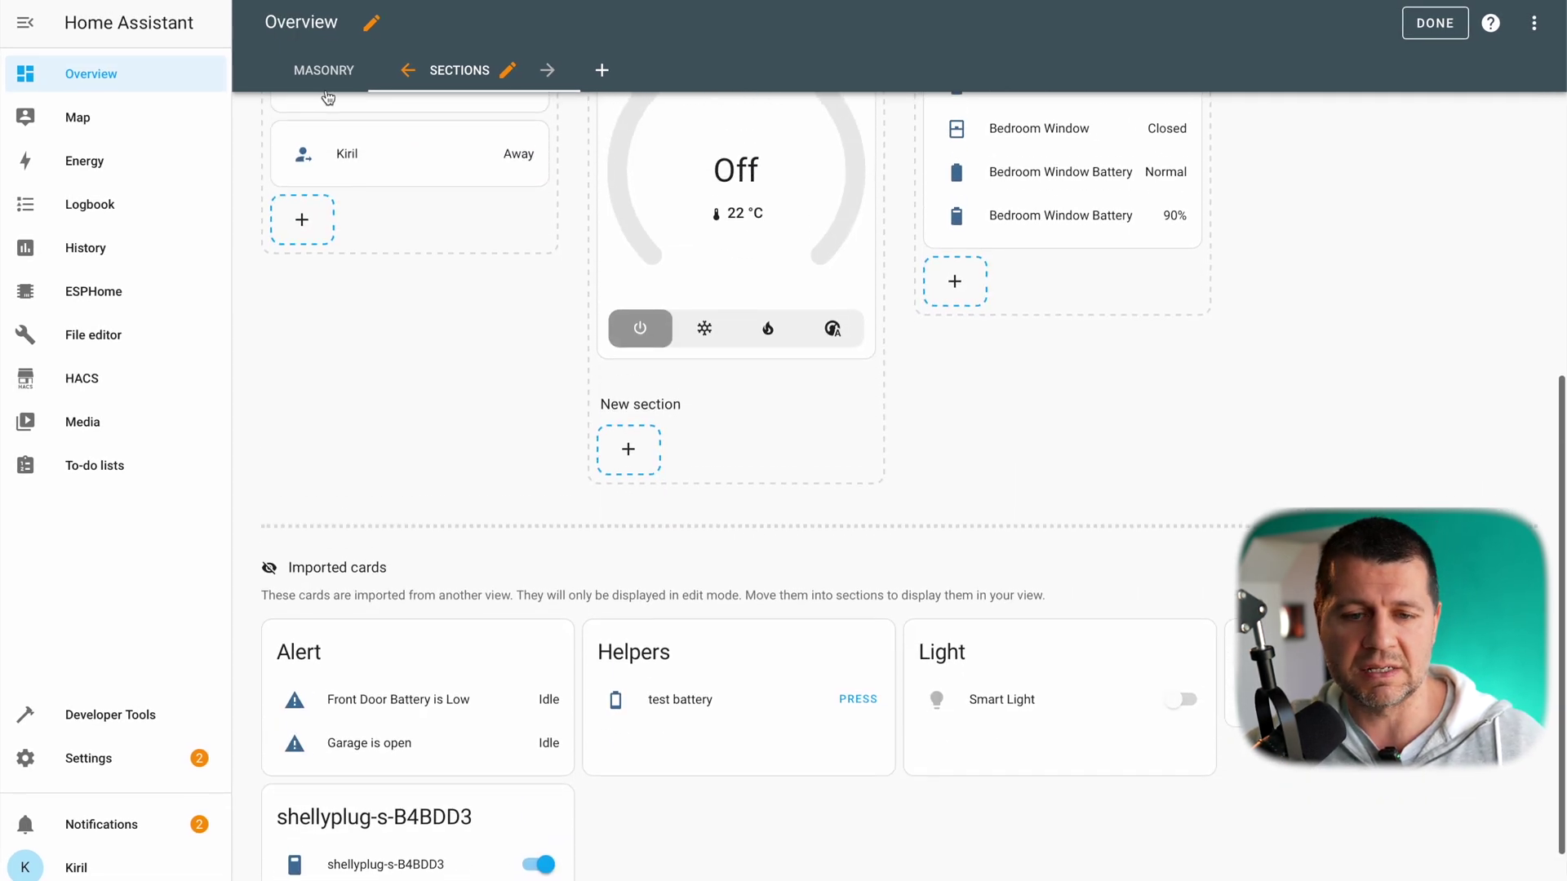
pyautogui.click(320, 72)
# Step: In the Sections view, drag the imported Light and Alert cards into the left section
pyautogui.scroll(-7, 517, 461)
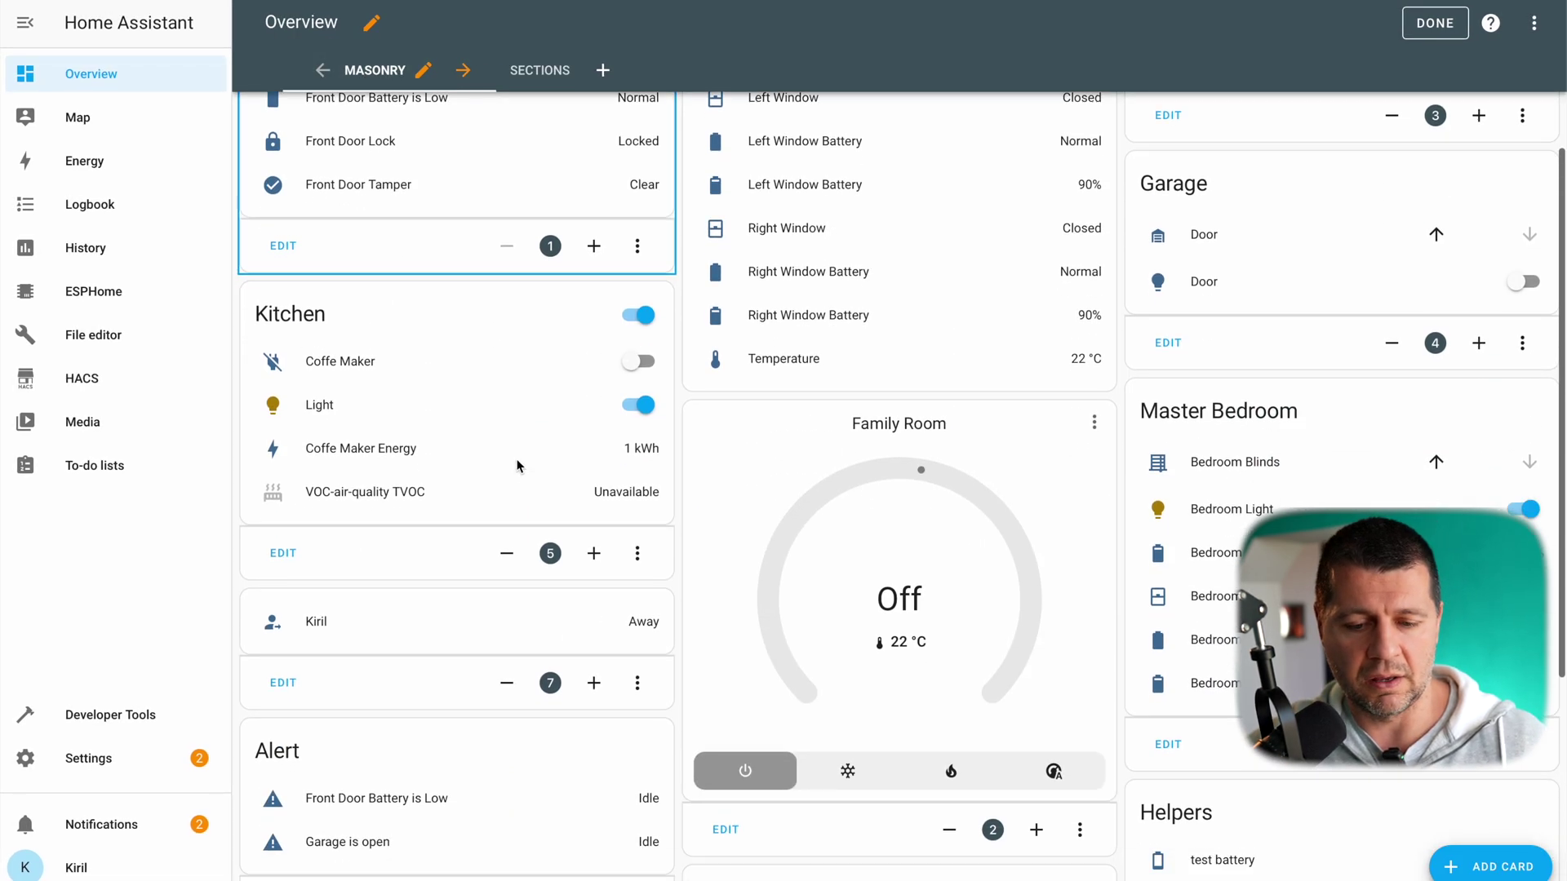
pyautogui.scroll(-7, 517, 465)
pyautogui.scroll(7, 517, 469)
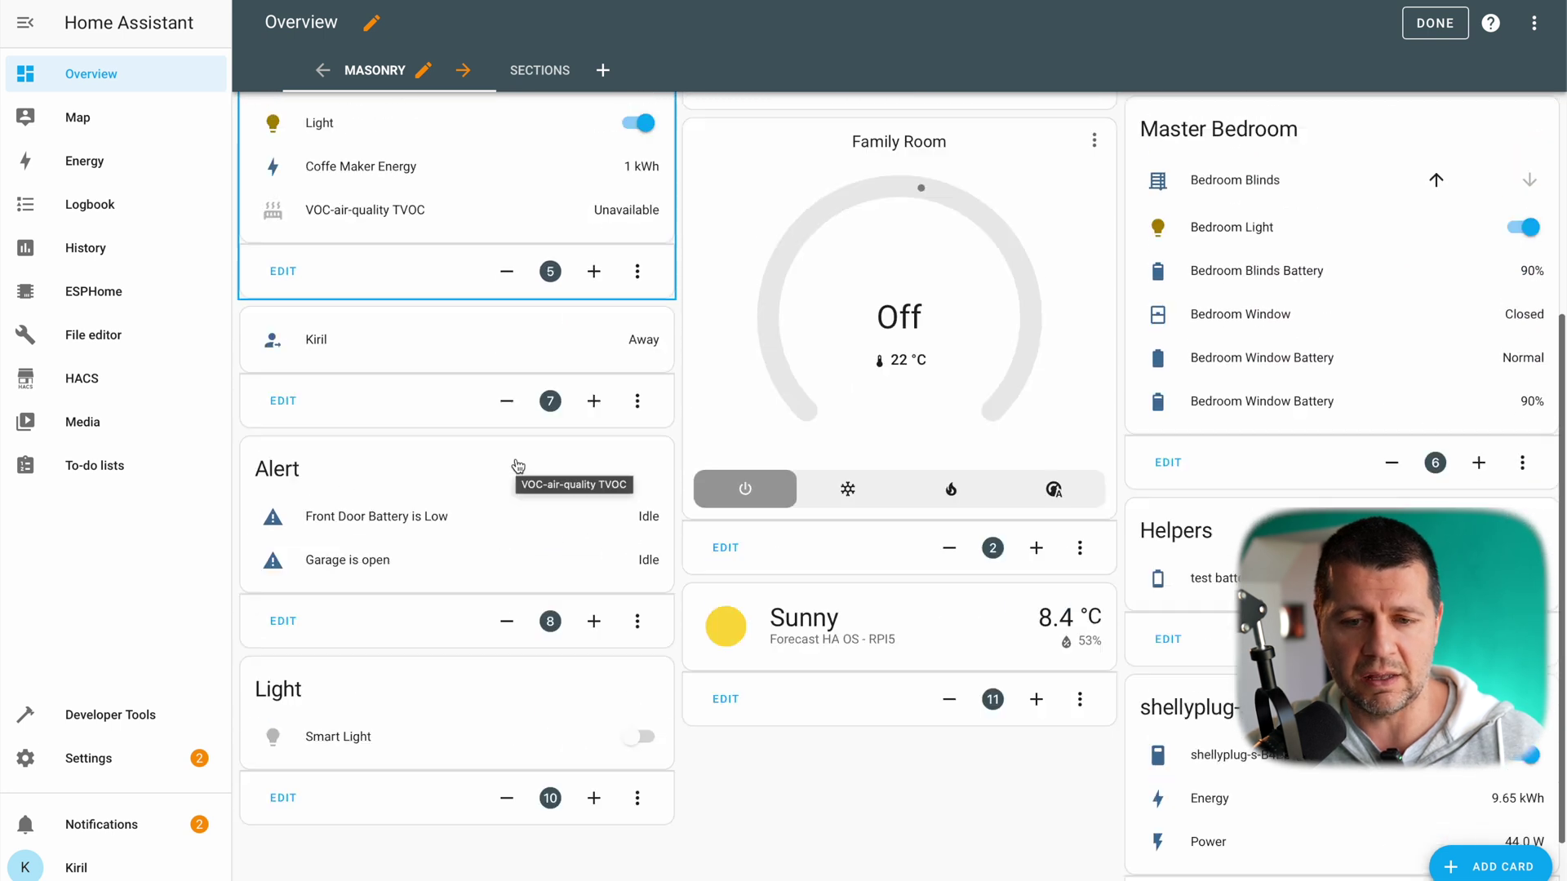
pyautogui.click(540, 70)
pyautogui.scroll(-6, 571, 525)
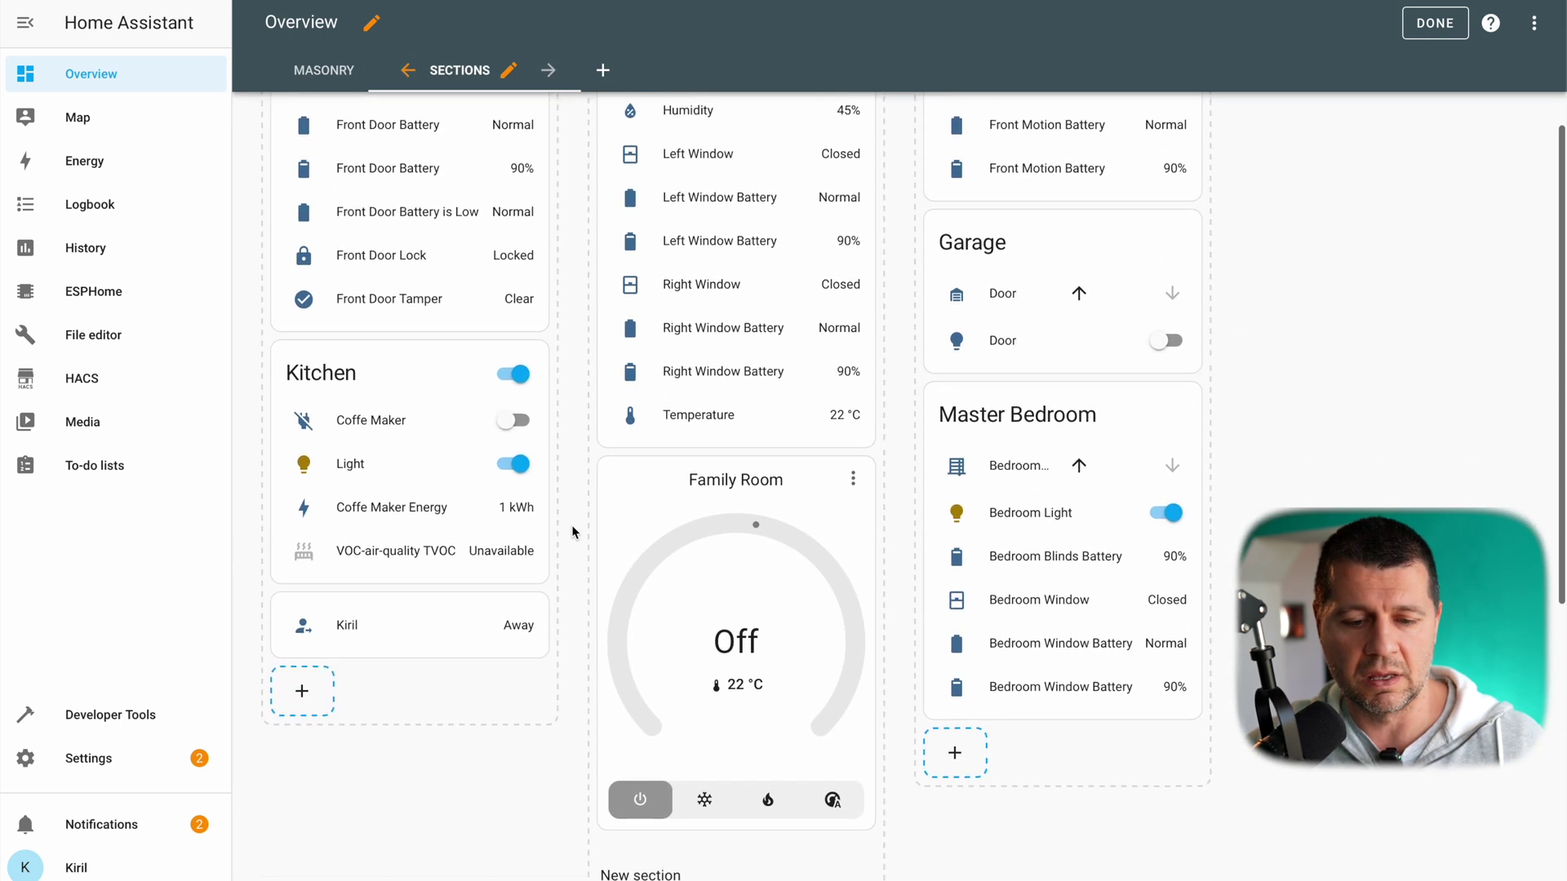
pyautogui.scroll(-3, 571, 527)
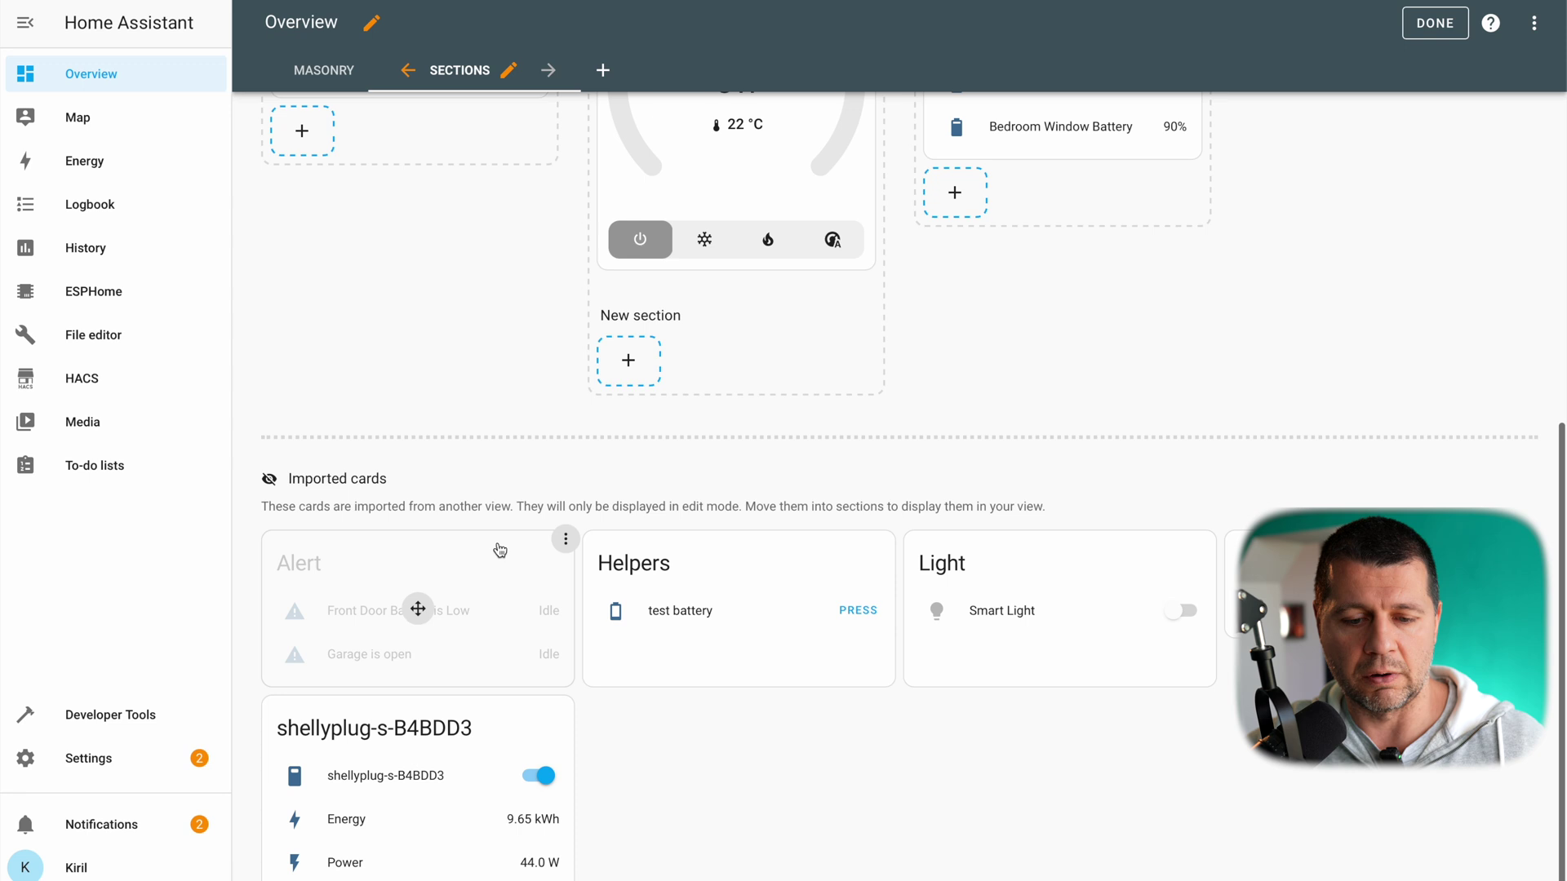
pyautogui.scroll(1, 499, 549)
pyautogui.moveTo(467, 616); pyautogui.dragTo(460, 369)
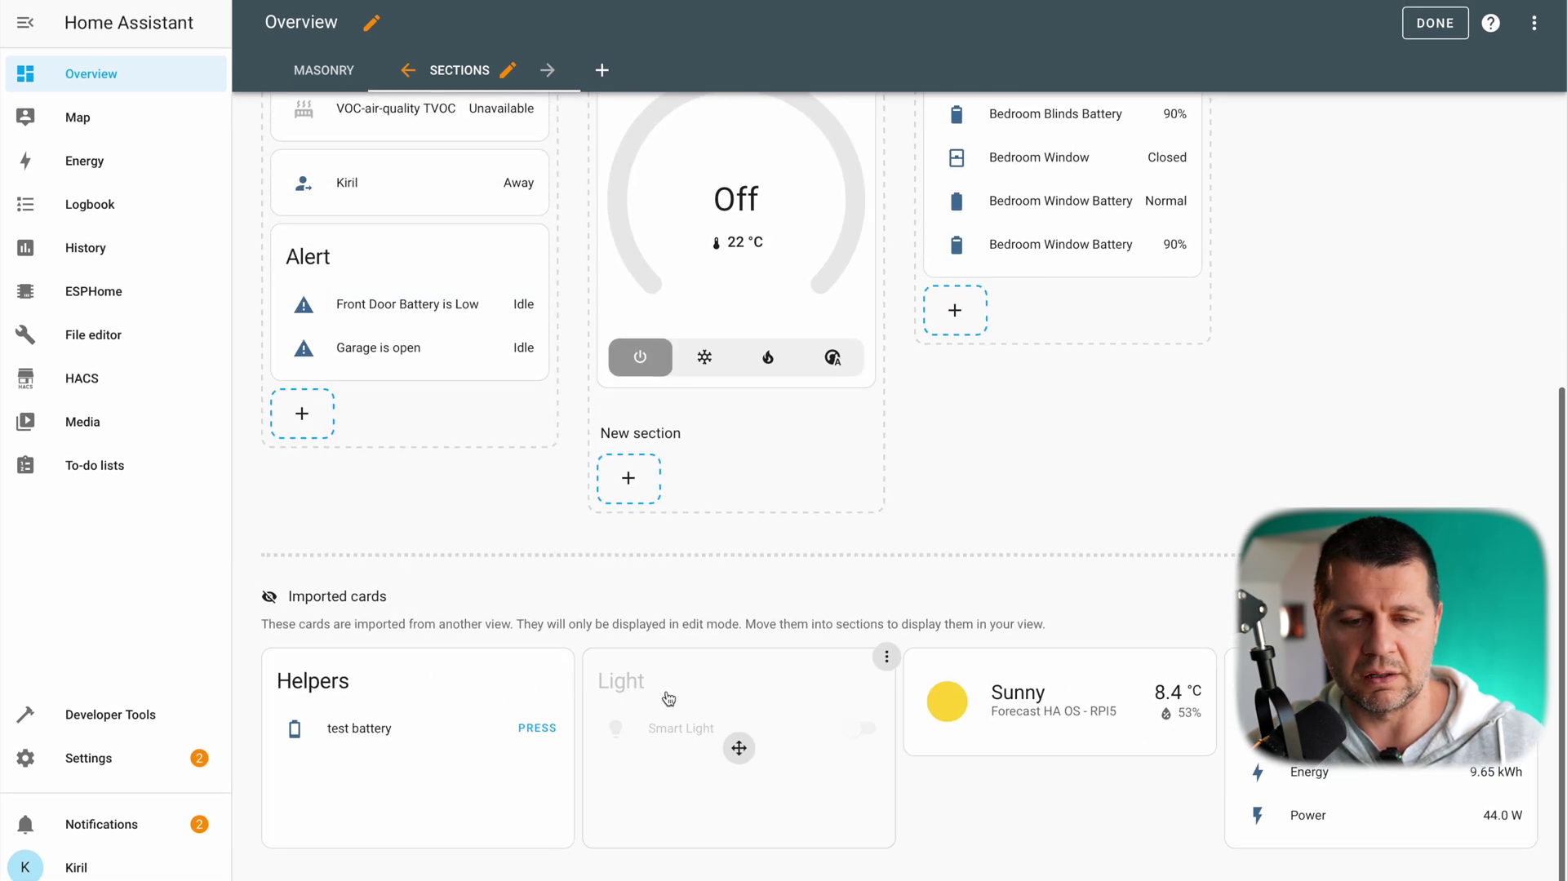
pyautogui.moveTo(665, 698); pyautogui.dragTo(556, 464)
# Step: Compare against the Masonry view, then place the Sunny weather card in the right section
pyautogui.scroll(-1, 914, 763)
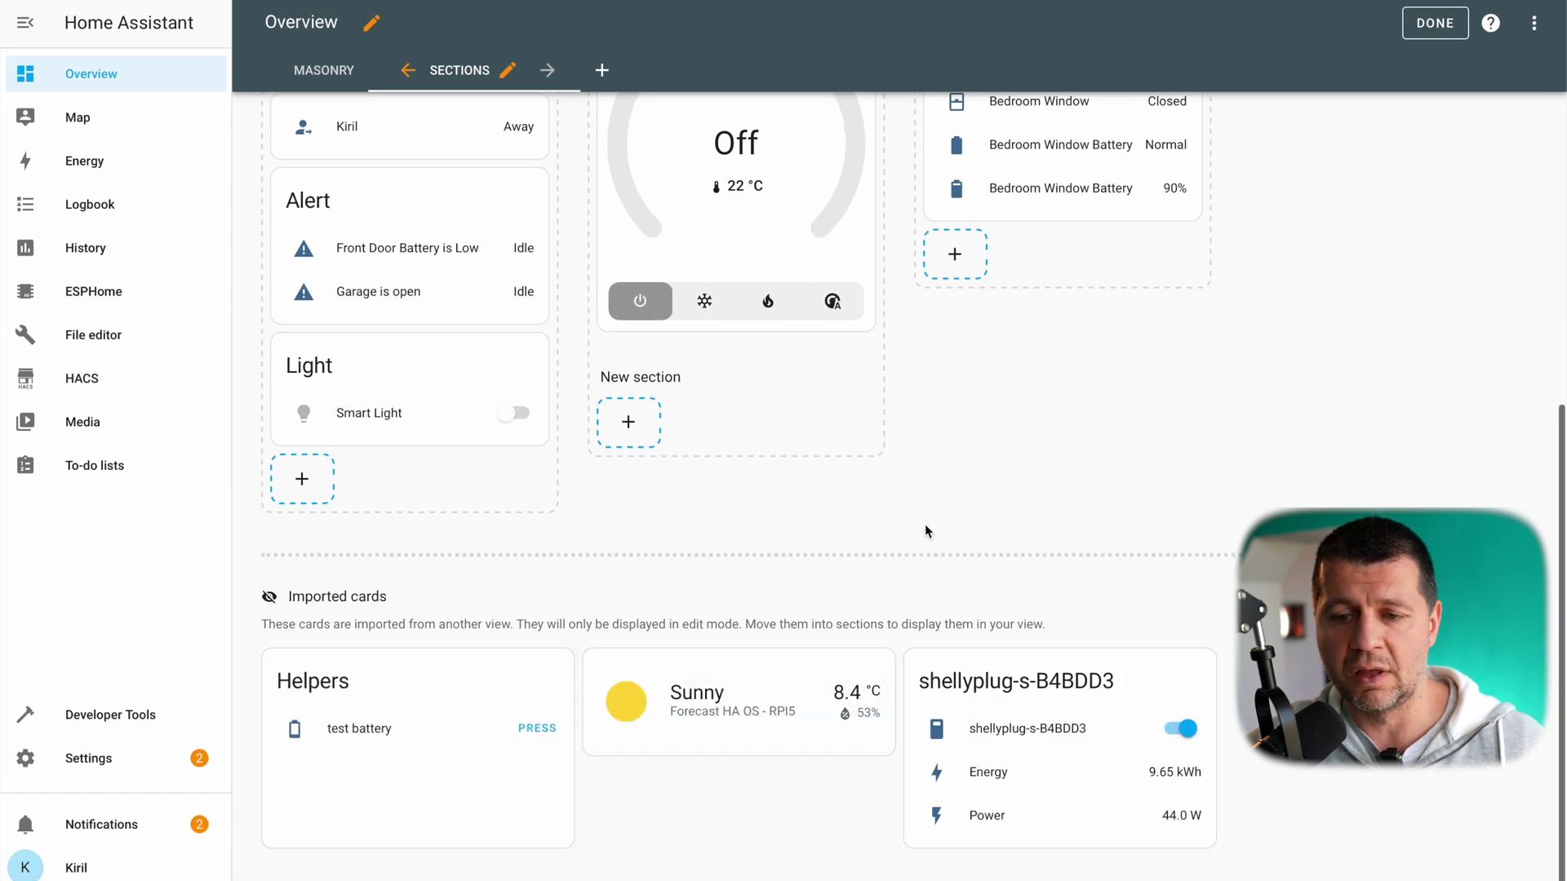
pyautogui.scroll(5, 926, 531)
pyautogui.click(326, 71)
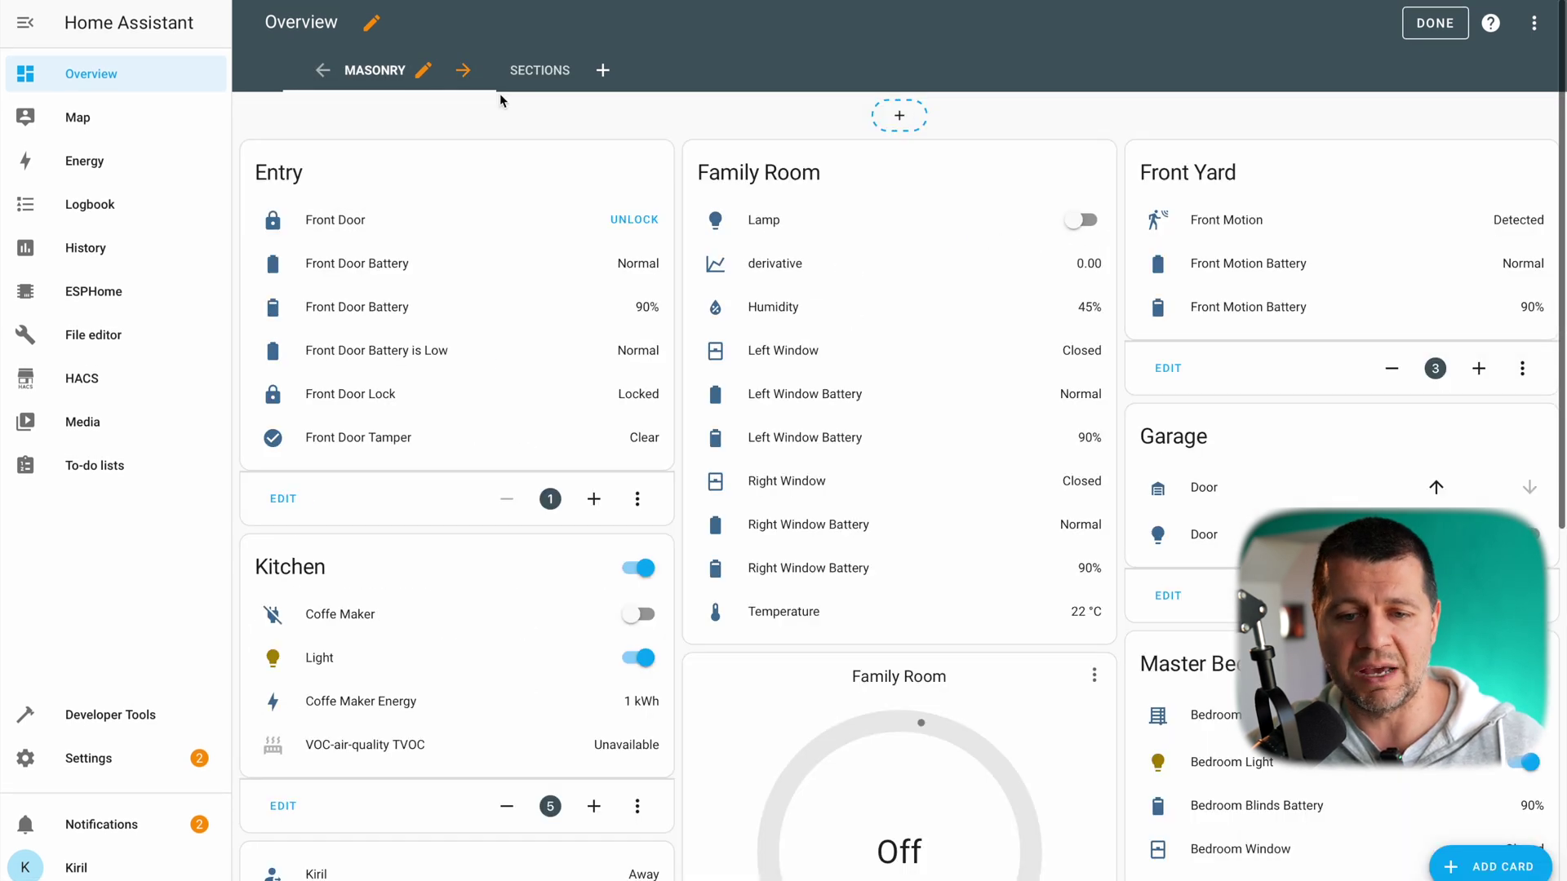
pyautogui.scroll(-8, 571, 327)
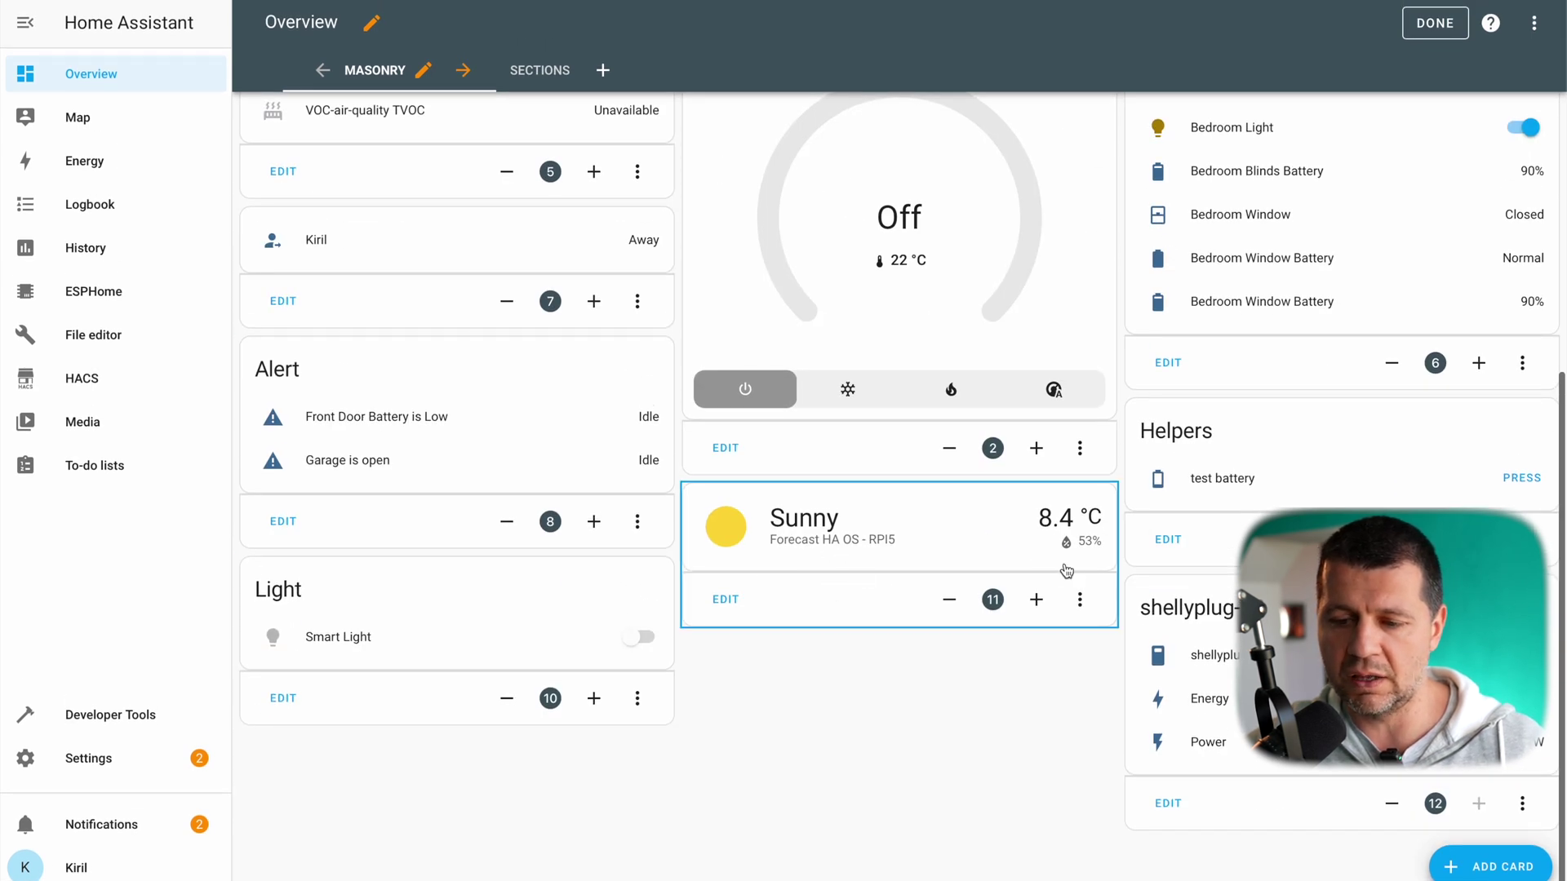
pyautogui.click(540, 70)
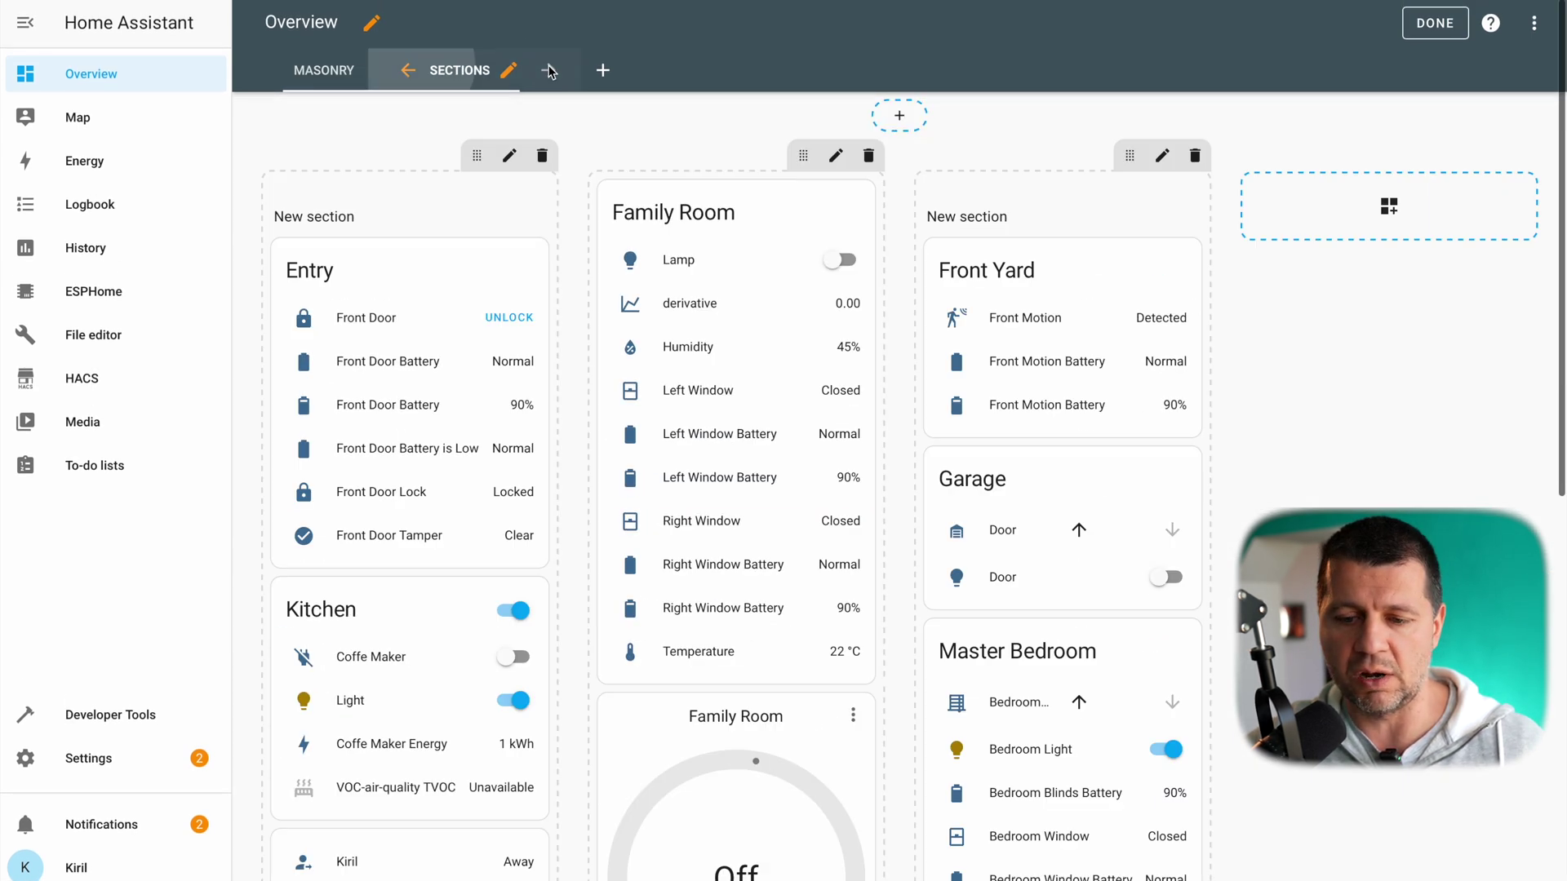
pyautogui.scroll(-8, 963, 464)
pyautogui.moveTo(734, 700); pyautogui.dragTo(1098, 384)
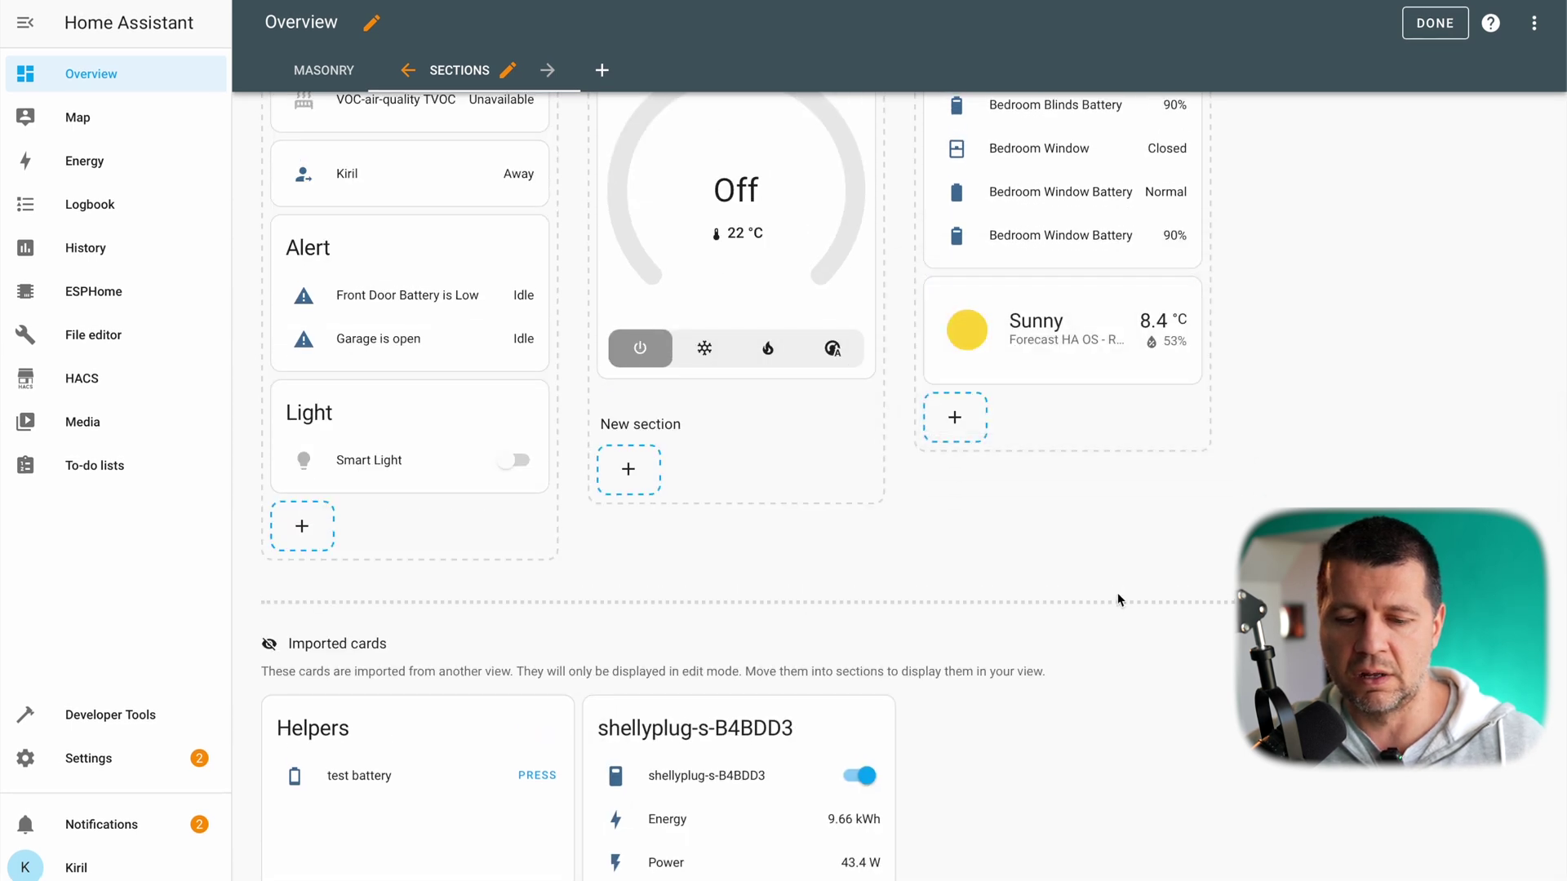
# Step: Cut the imported Helpers card and paste it into the right section below Sunny
pyautogui.click(565, 707)
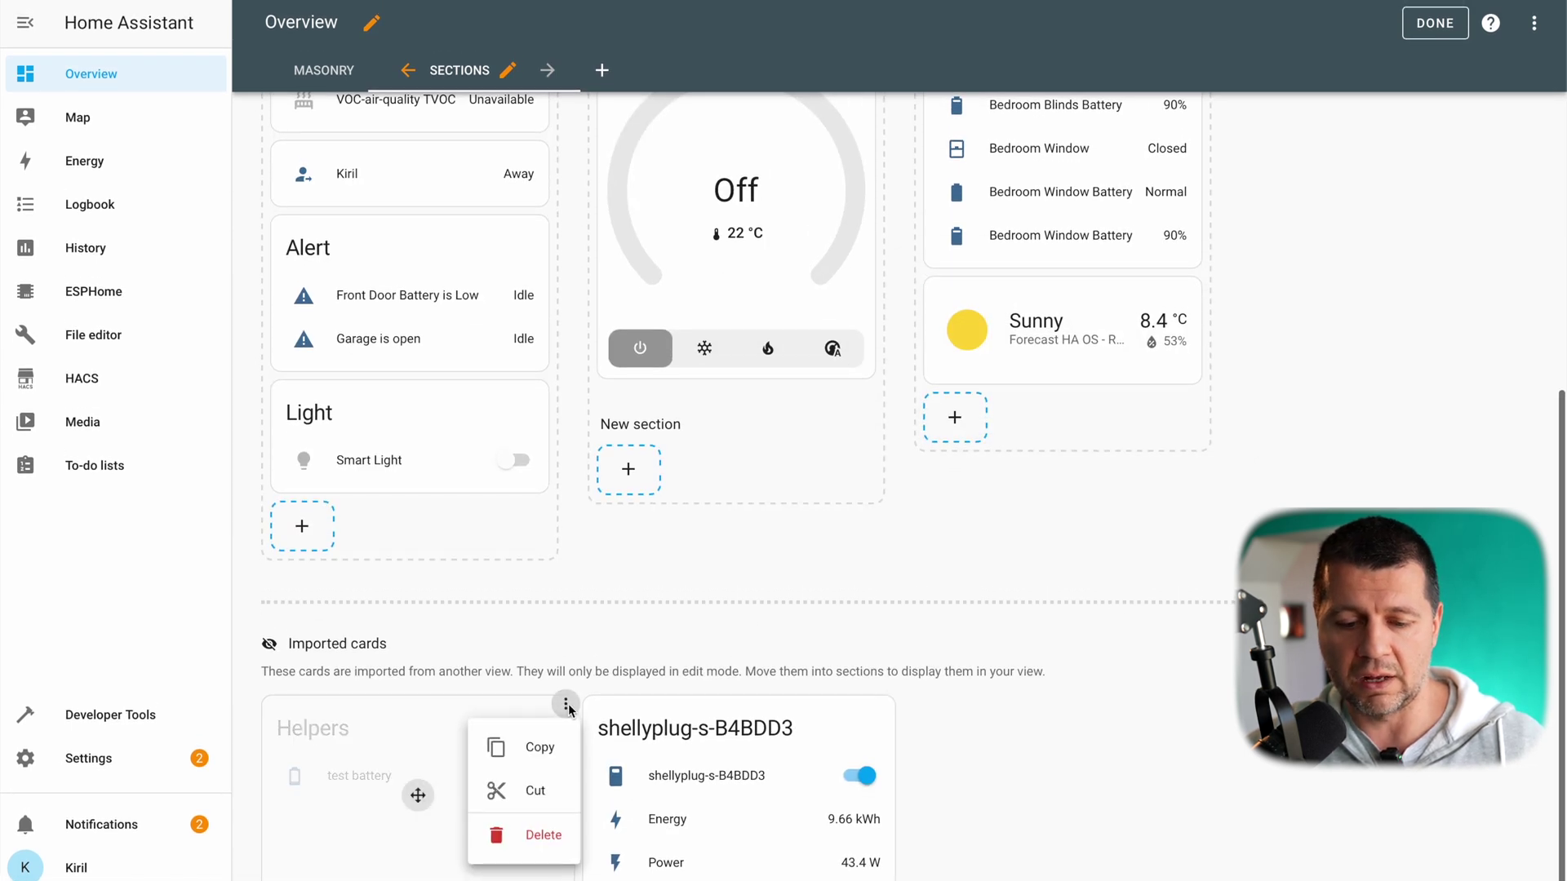
pyautogui.click(539, 785)
pyautogui.click(953, 420)
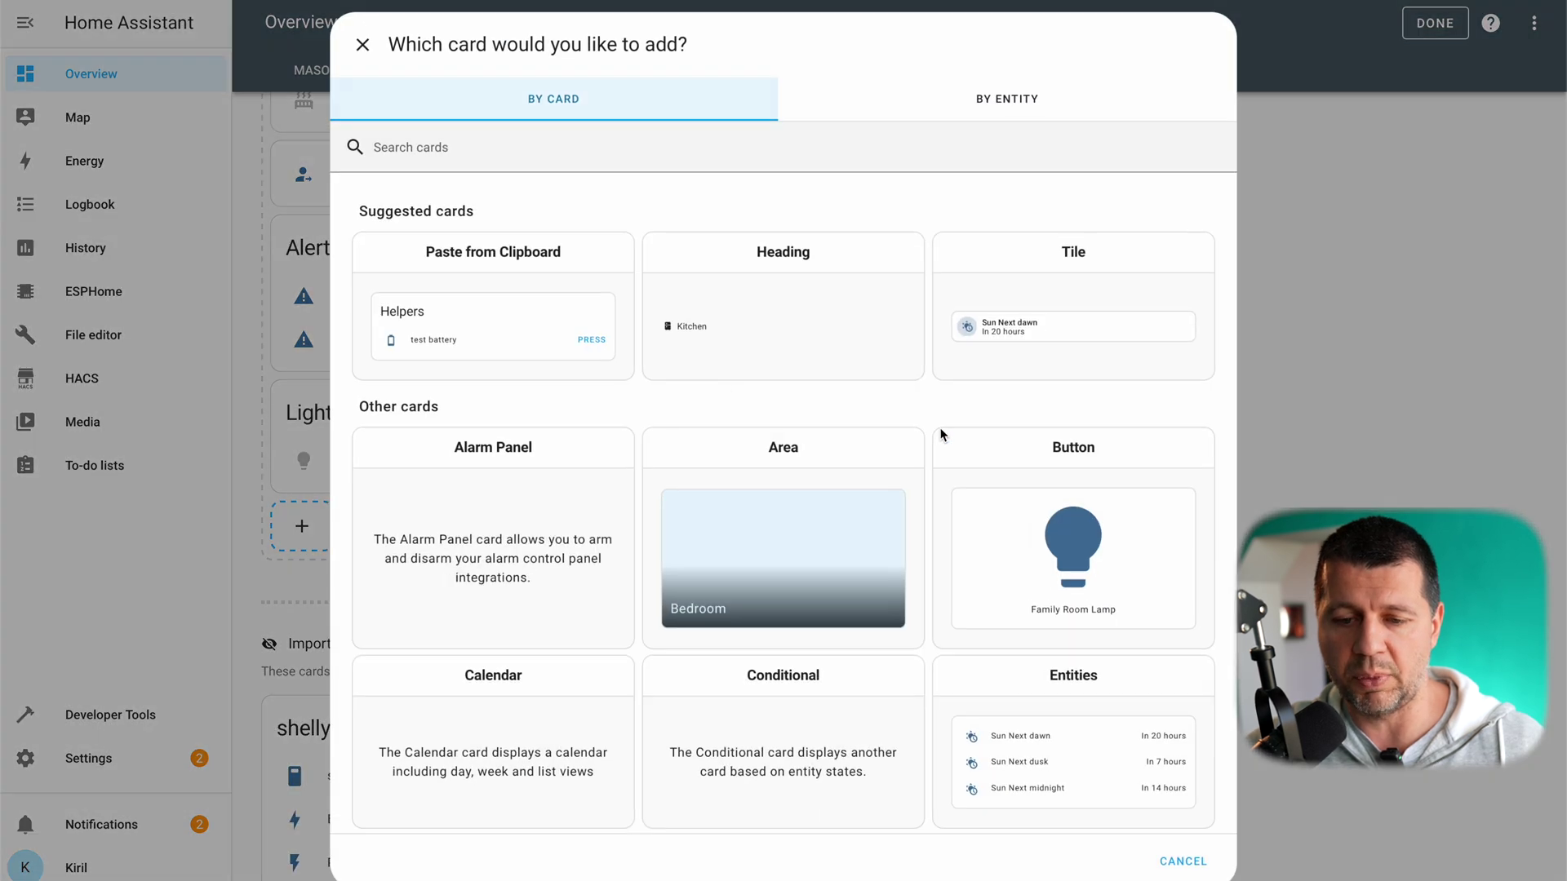
pyautogui.click(544, 307)
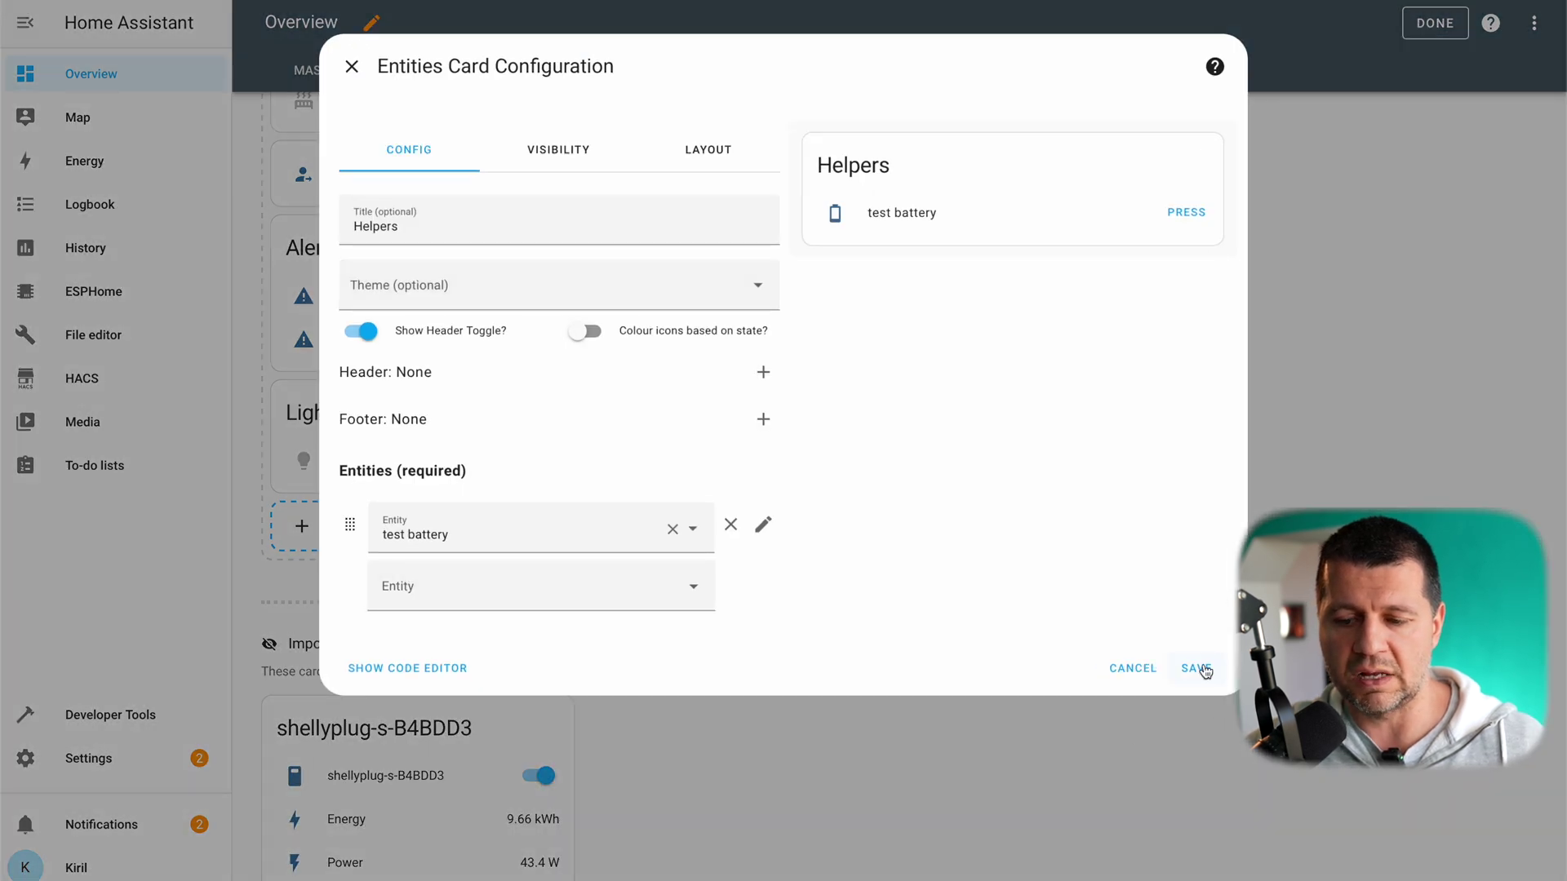
pyautogui.click(1196, 668)
# Step: Move the shellyplug-s-B4BDD3 card below Helpers and finish editing the dashboard
pyautogui.scroll(4, 1061, 448)
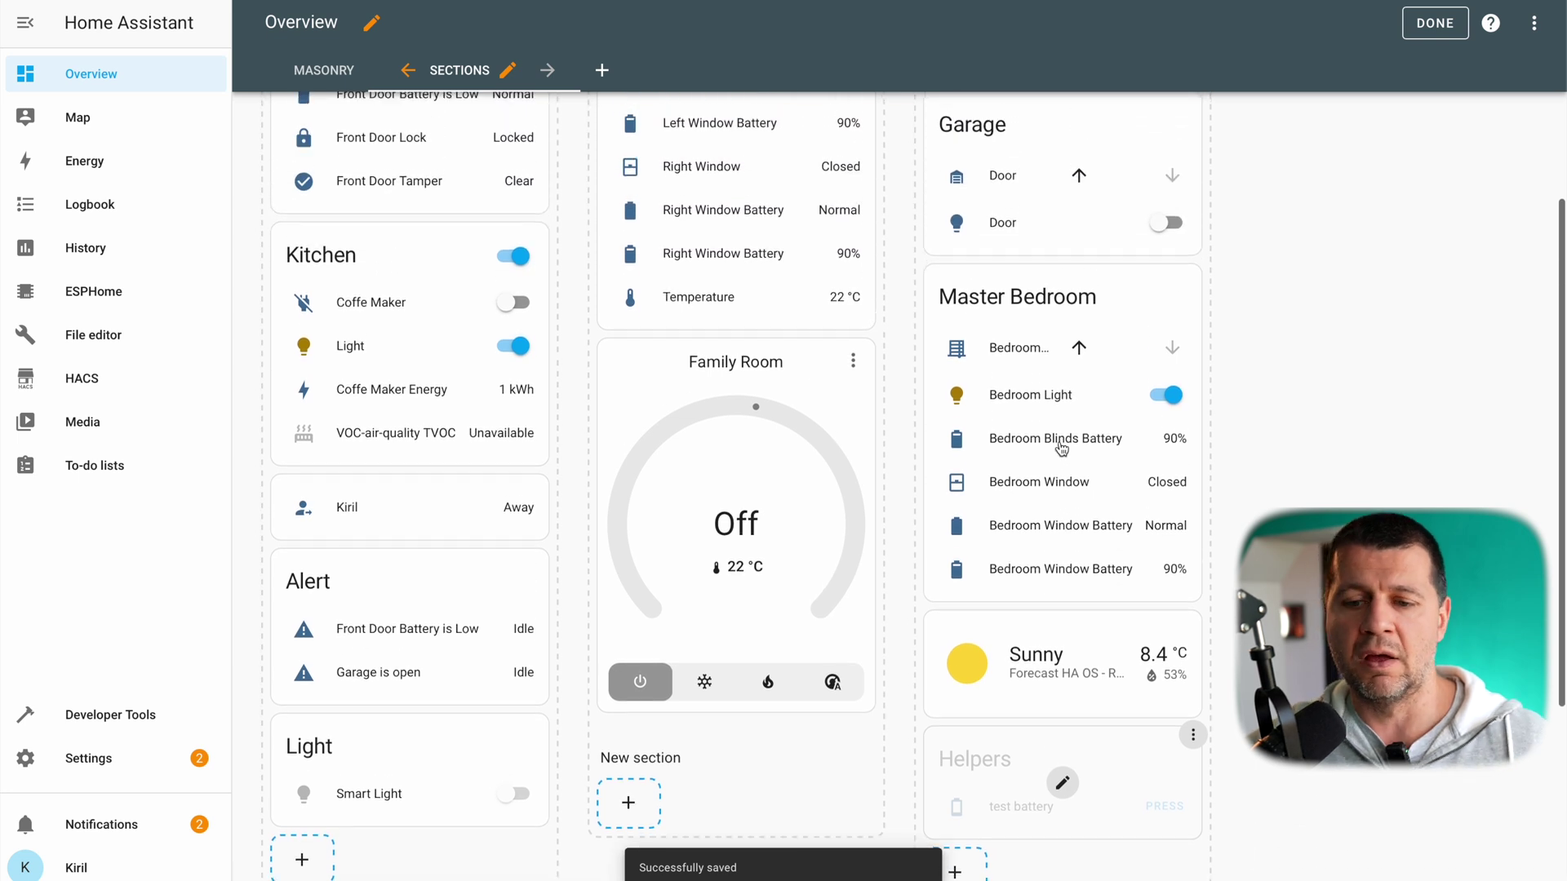
pyautogui.scroll(2, 1060, 439)
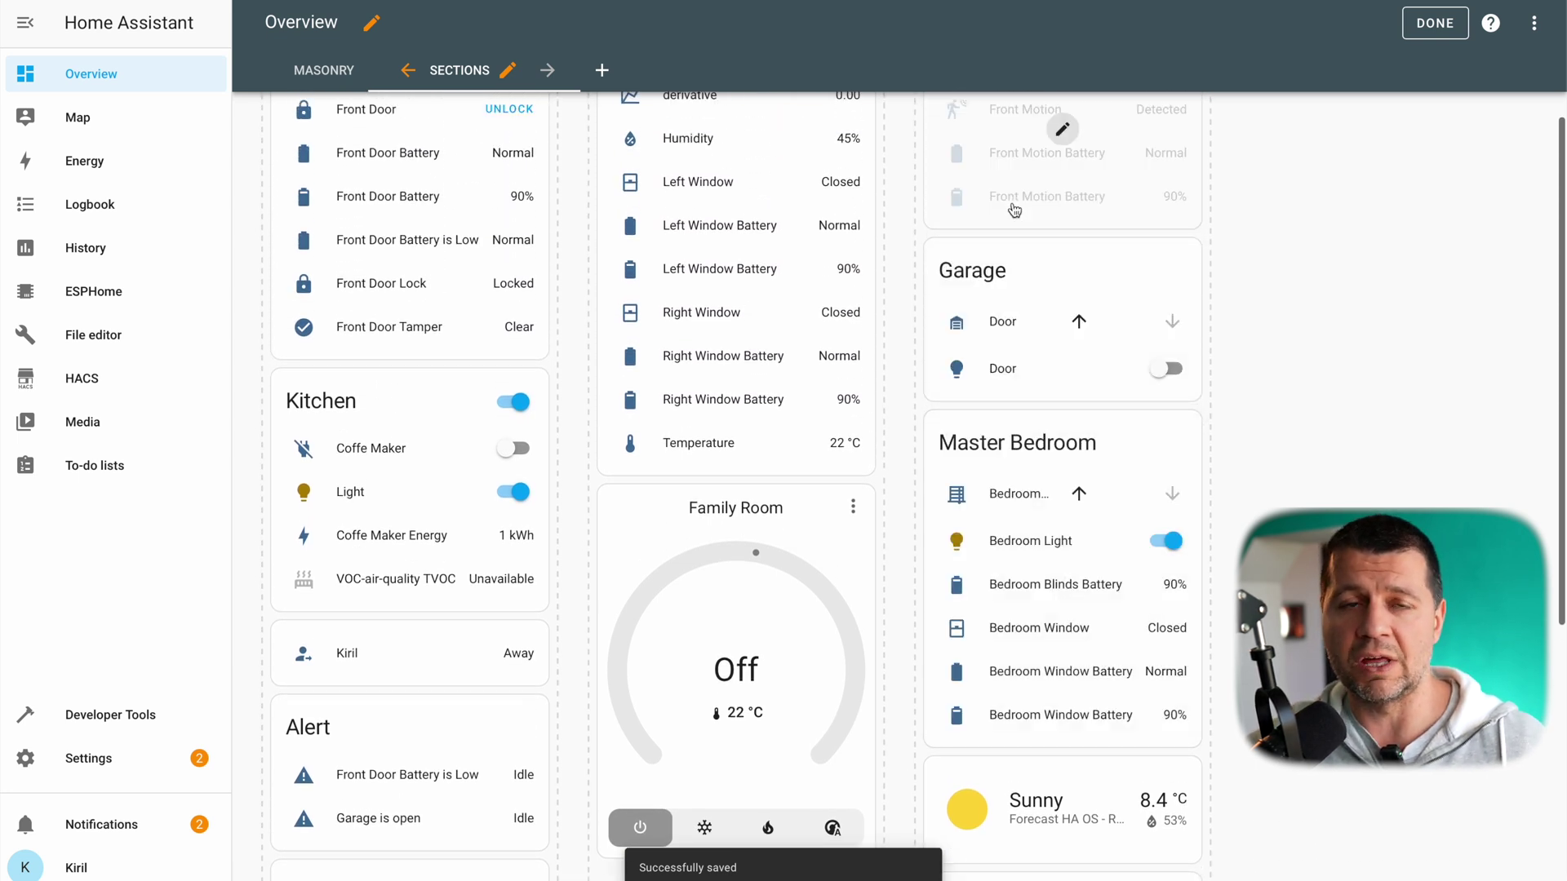
pyautogui.scroll(-7, 1015, 210)
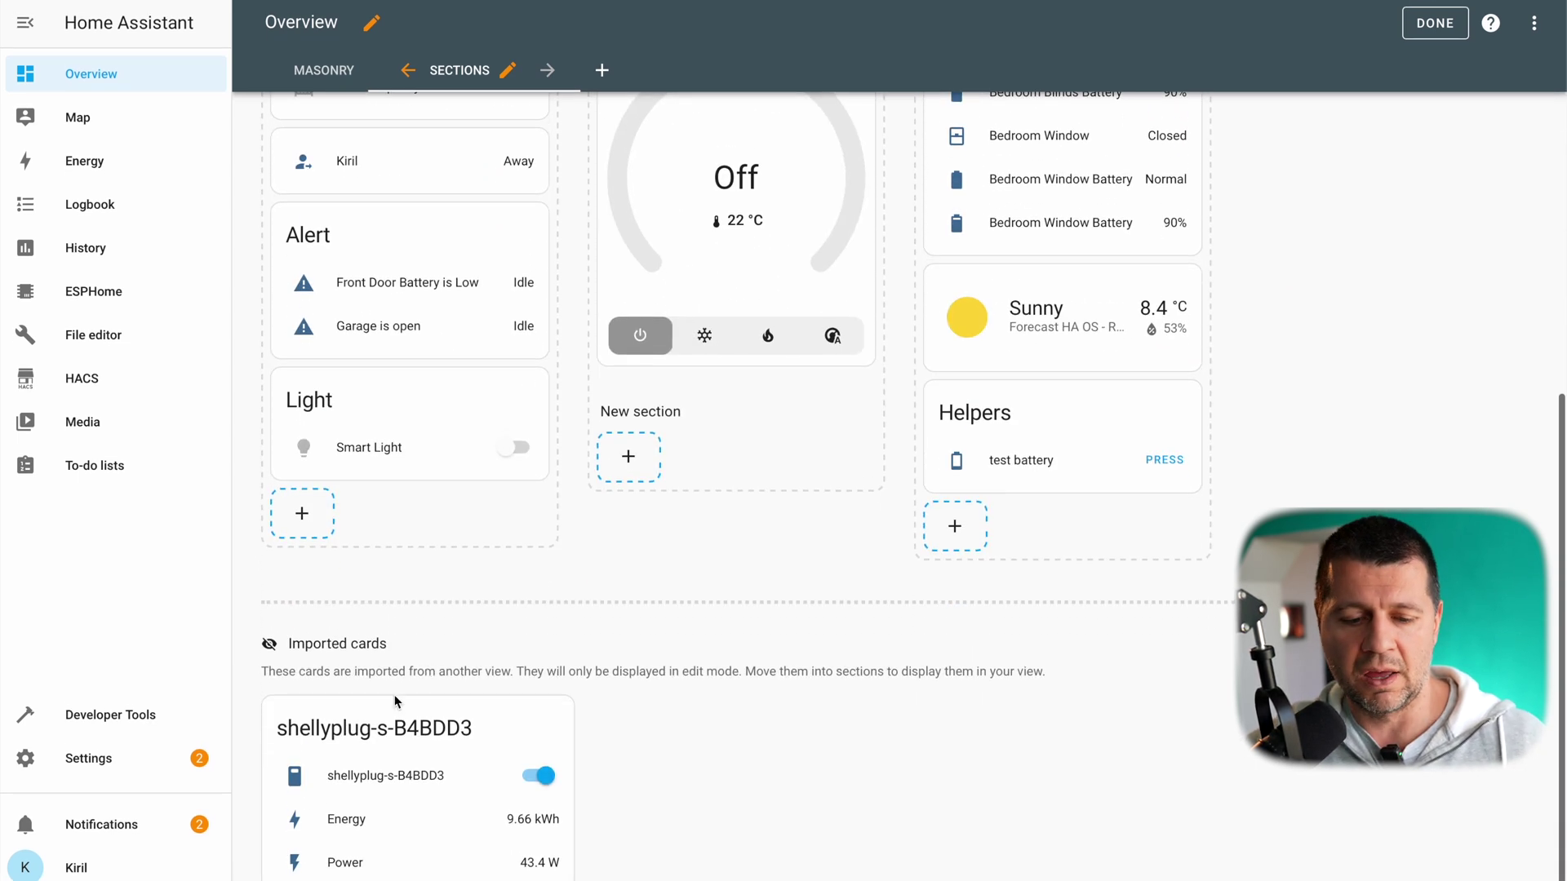
pyautogui.moveTo(394, 702); pyautogui.dragTo(1116, 494)
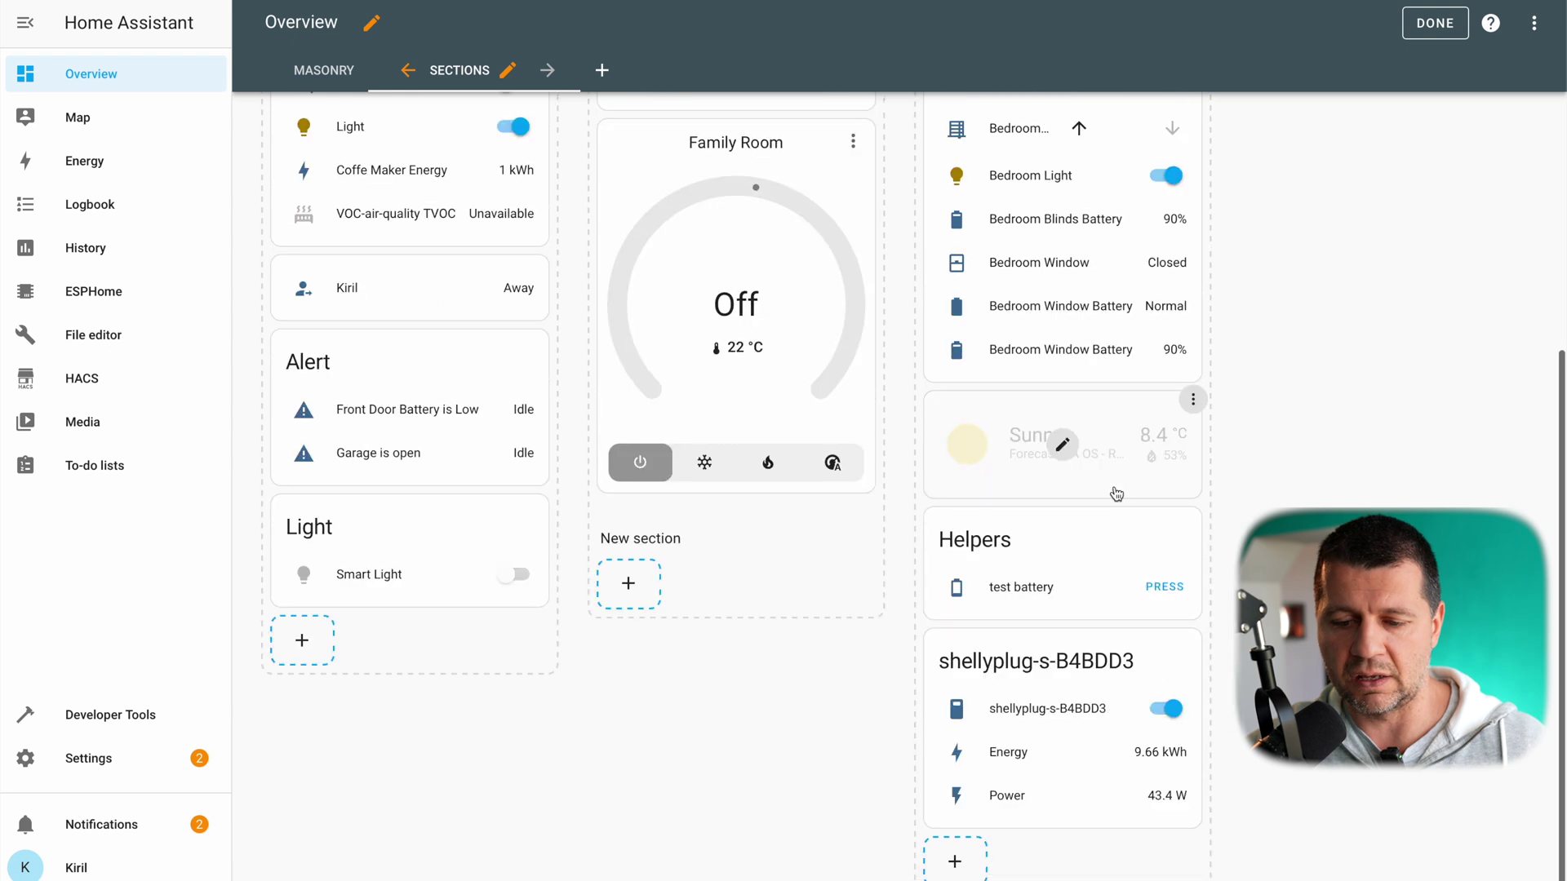
pyautogui.click(1424, 27)
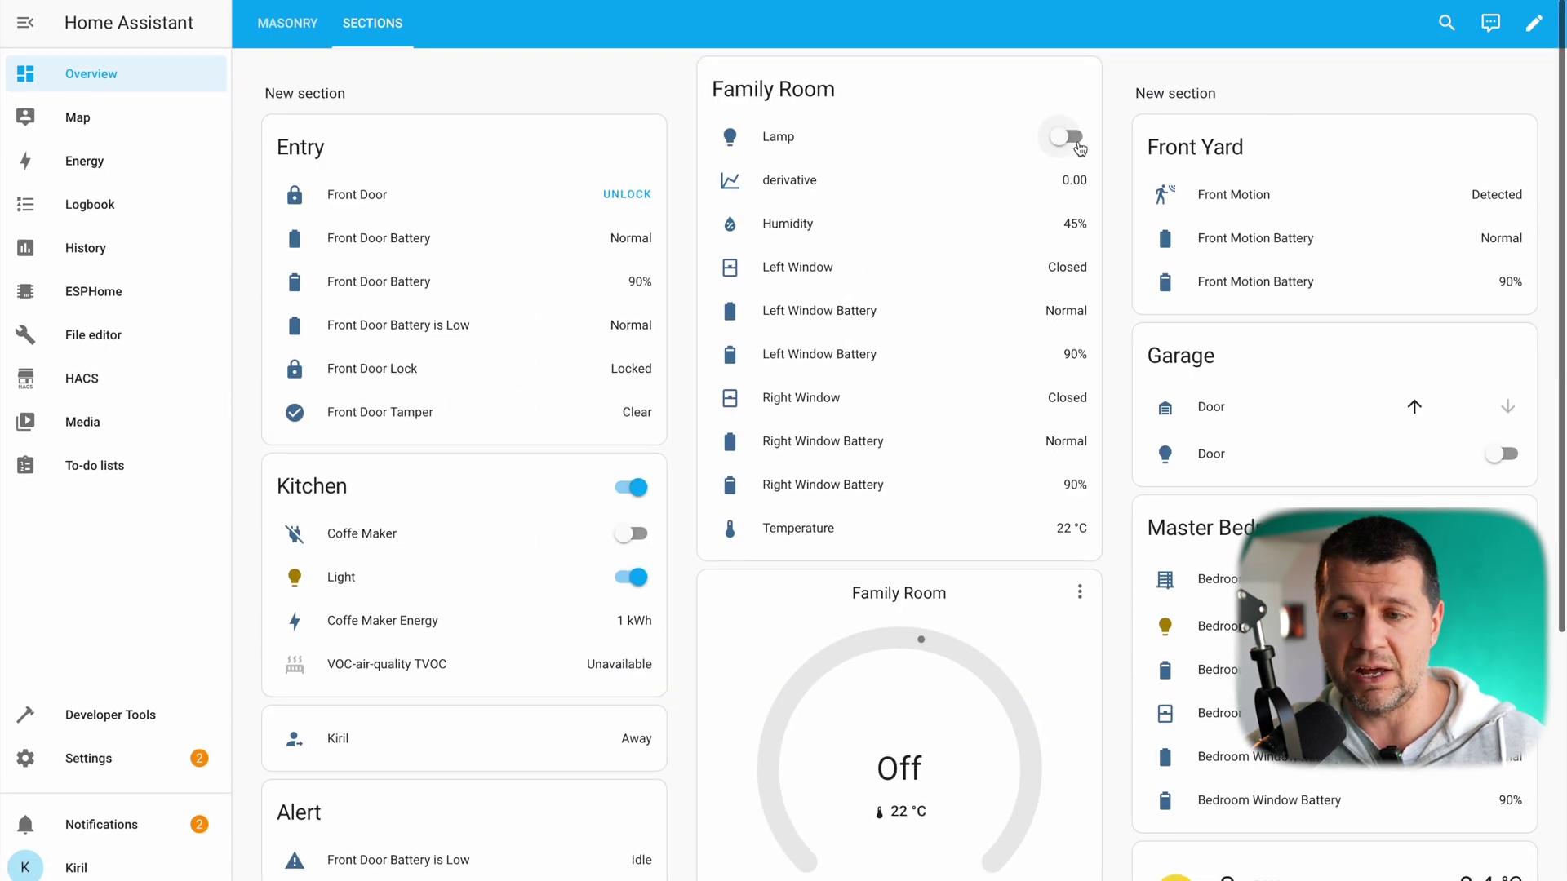
# Step: Flip back and forth between the Masonry and Sections views to compare their layouts
pyautogui.scroll(-1, 819, 242)
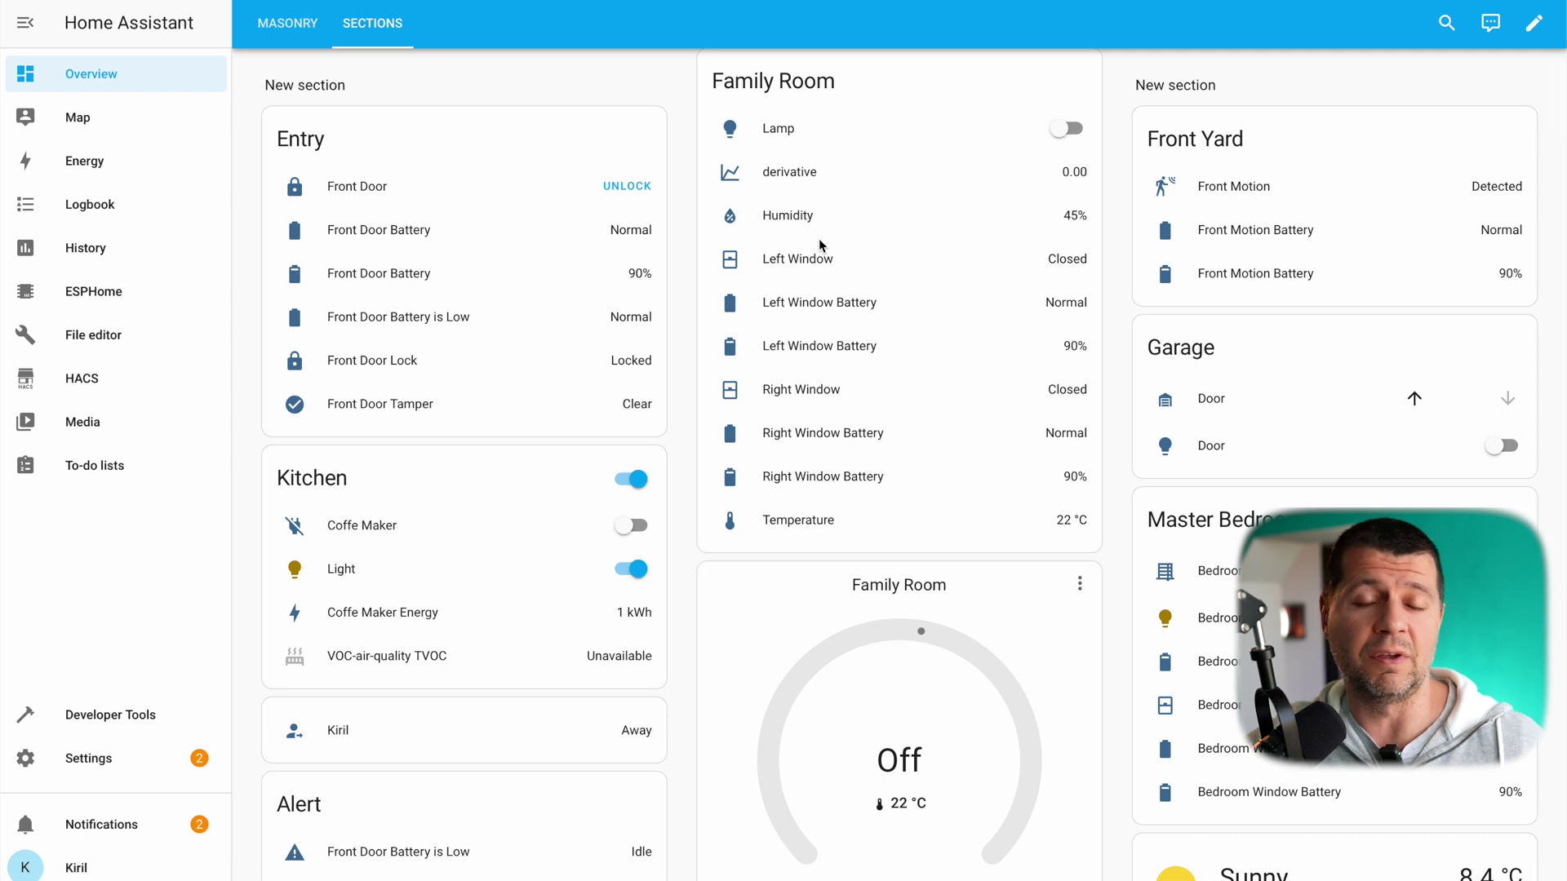
pyautogui.scroll(-5, 787, 349)
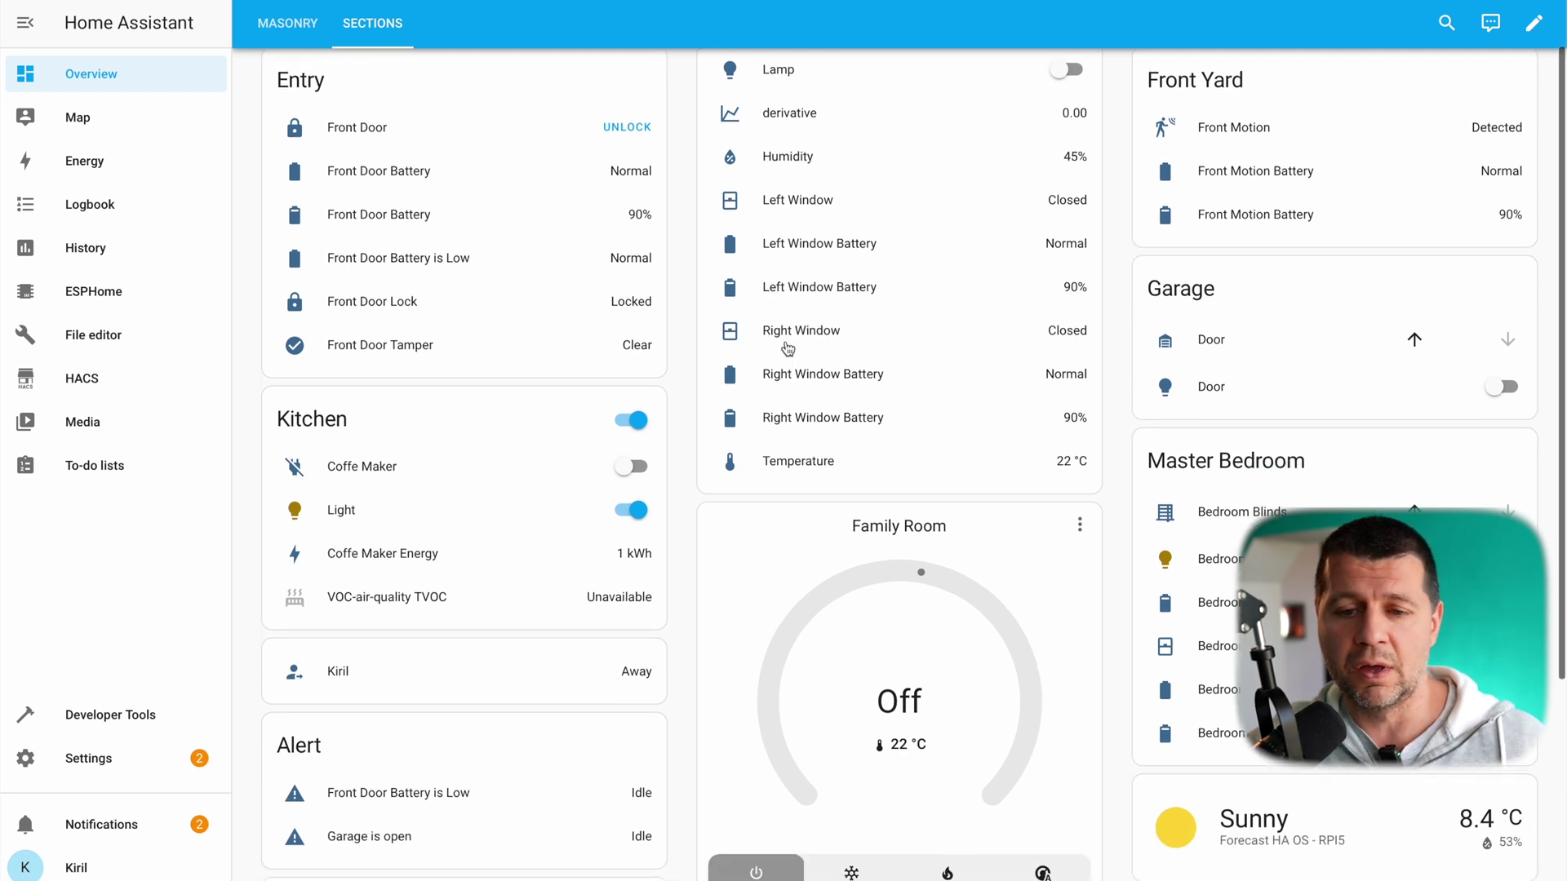
pyautogui.scroll(5, 787, 349)
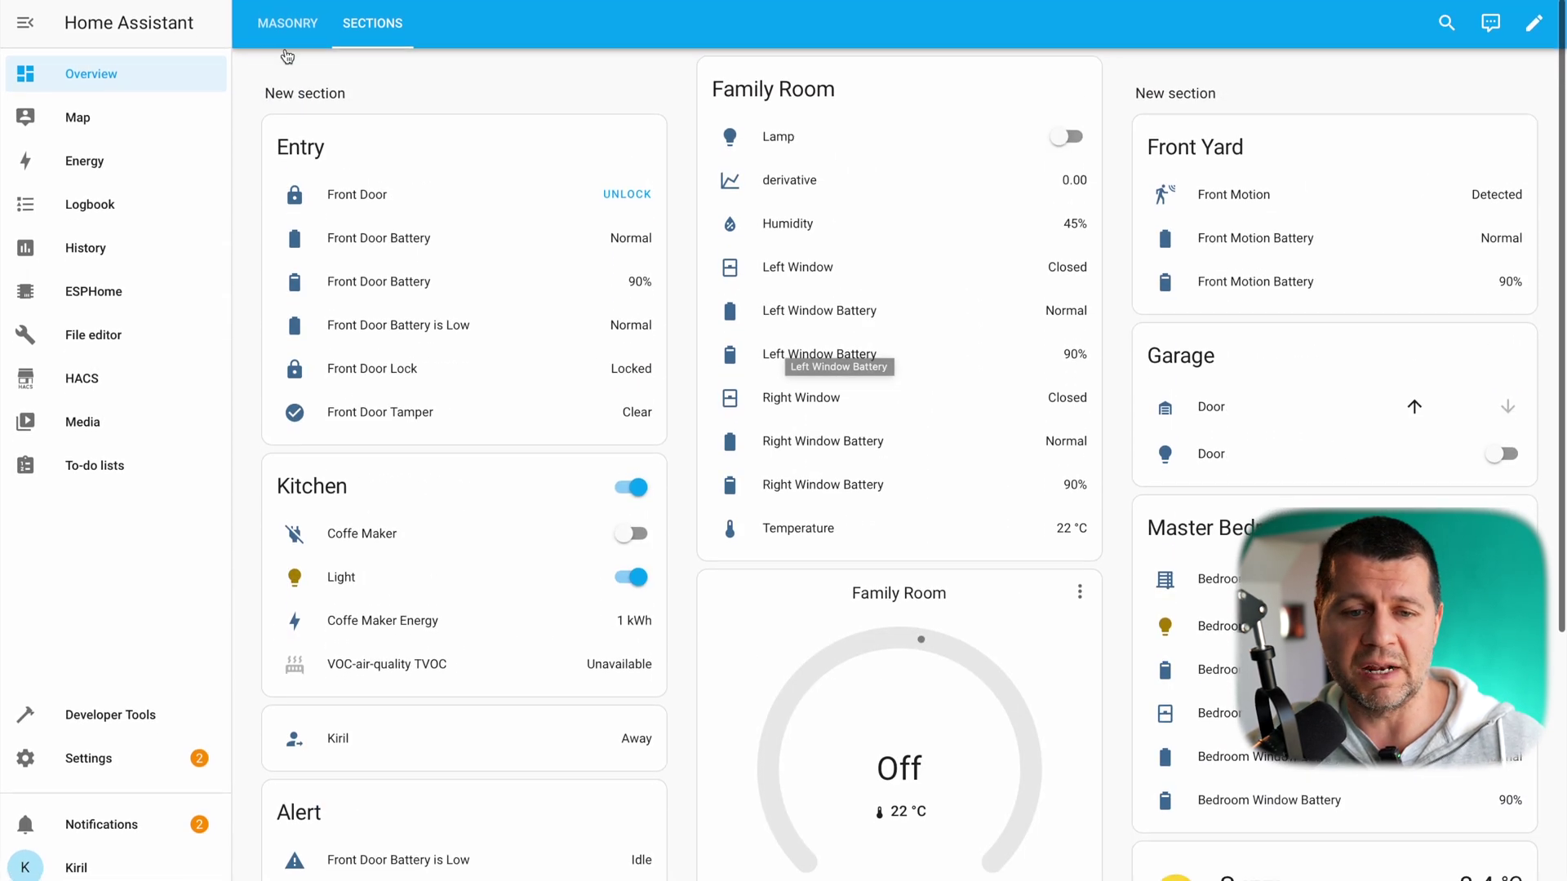
pyautogui.click(287, 33)
pyautogui.click(373, 24)
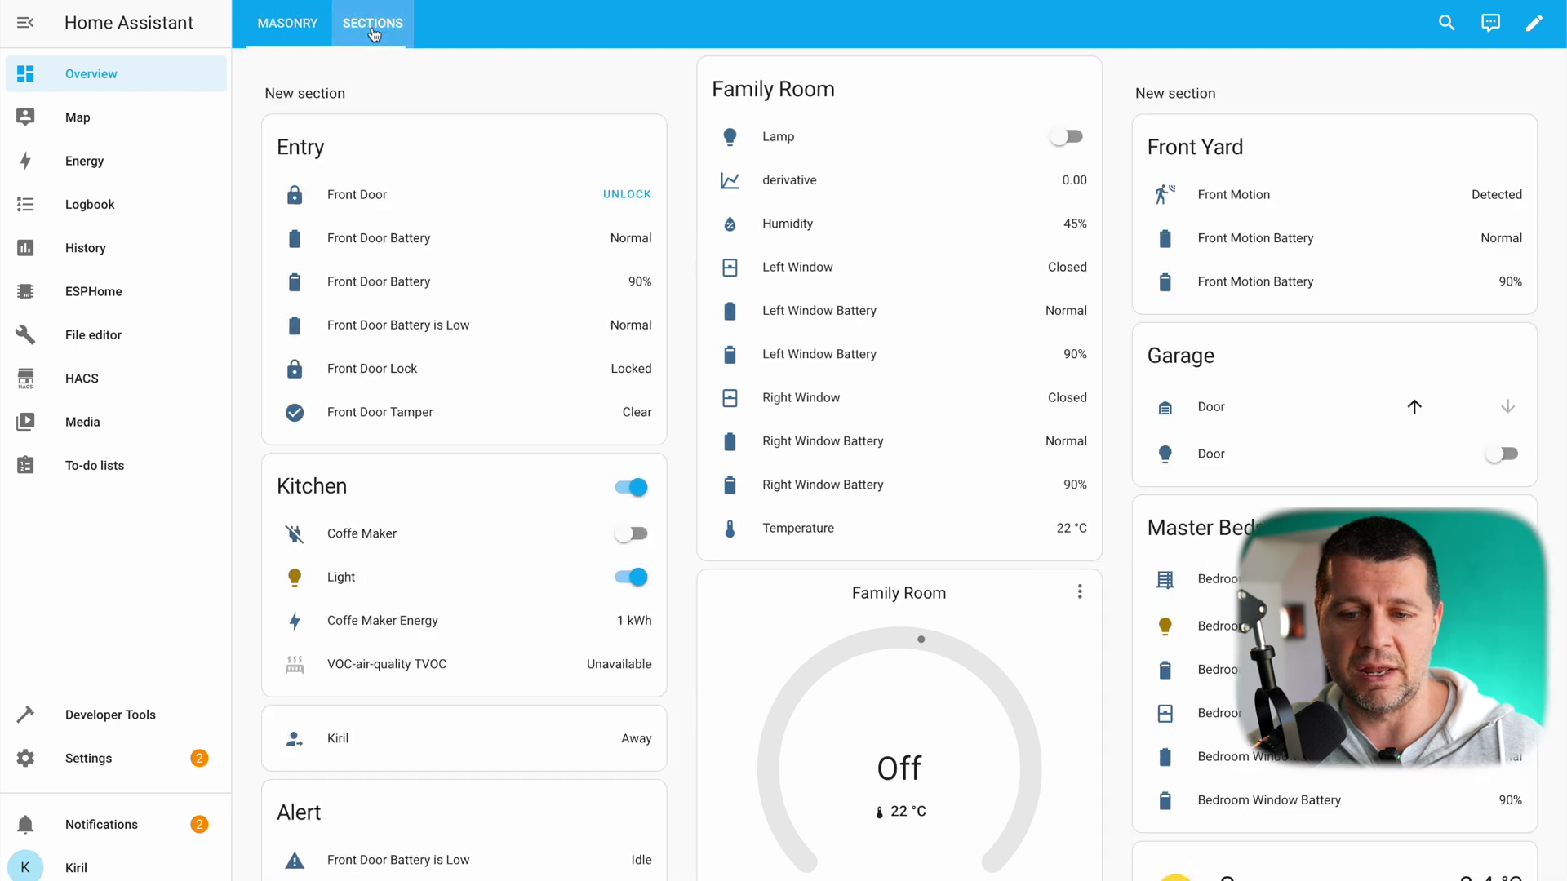
pyautogui.click(288, 25)
pyautogui.click(390, 28)
pyautogui.click(296, 31)
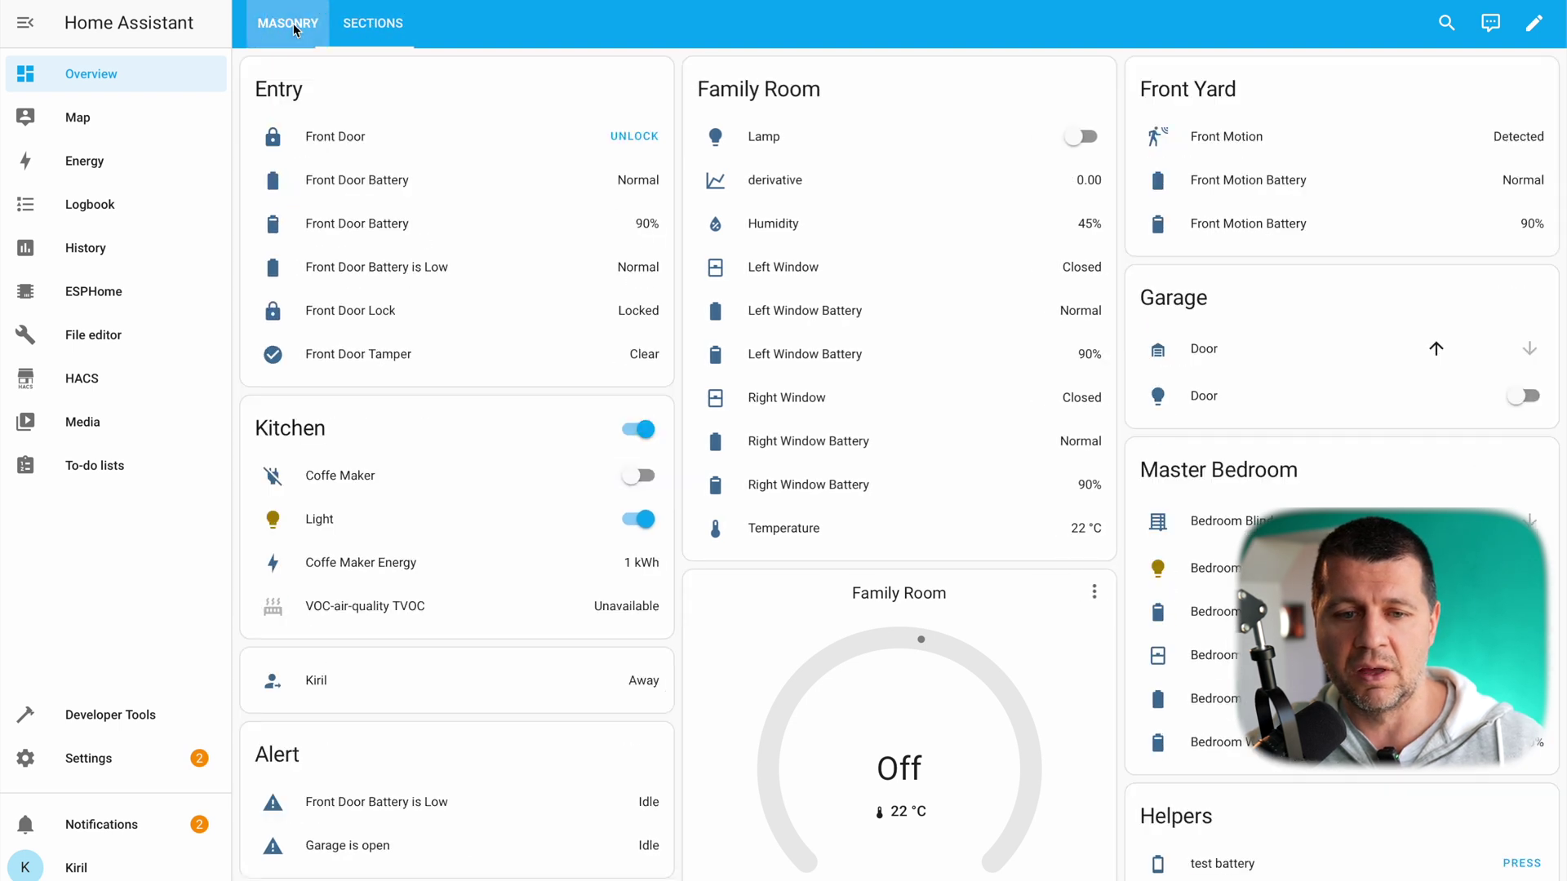
pyautogui.click(370, 31)
# Step: After a final look at Masonry, return to Sections and enter edit mode
pyautogui.click(302, 37)
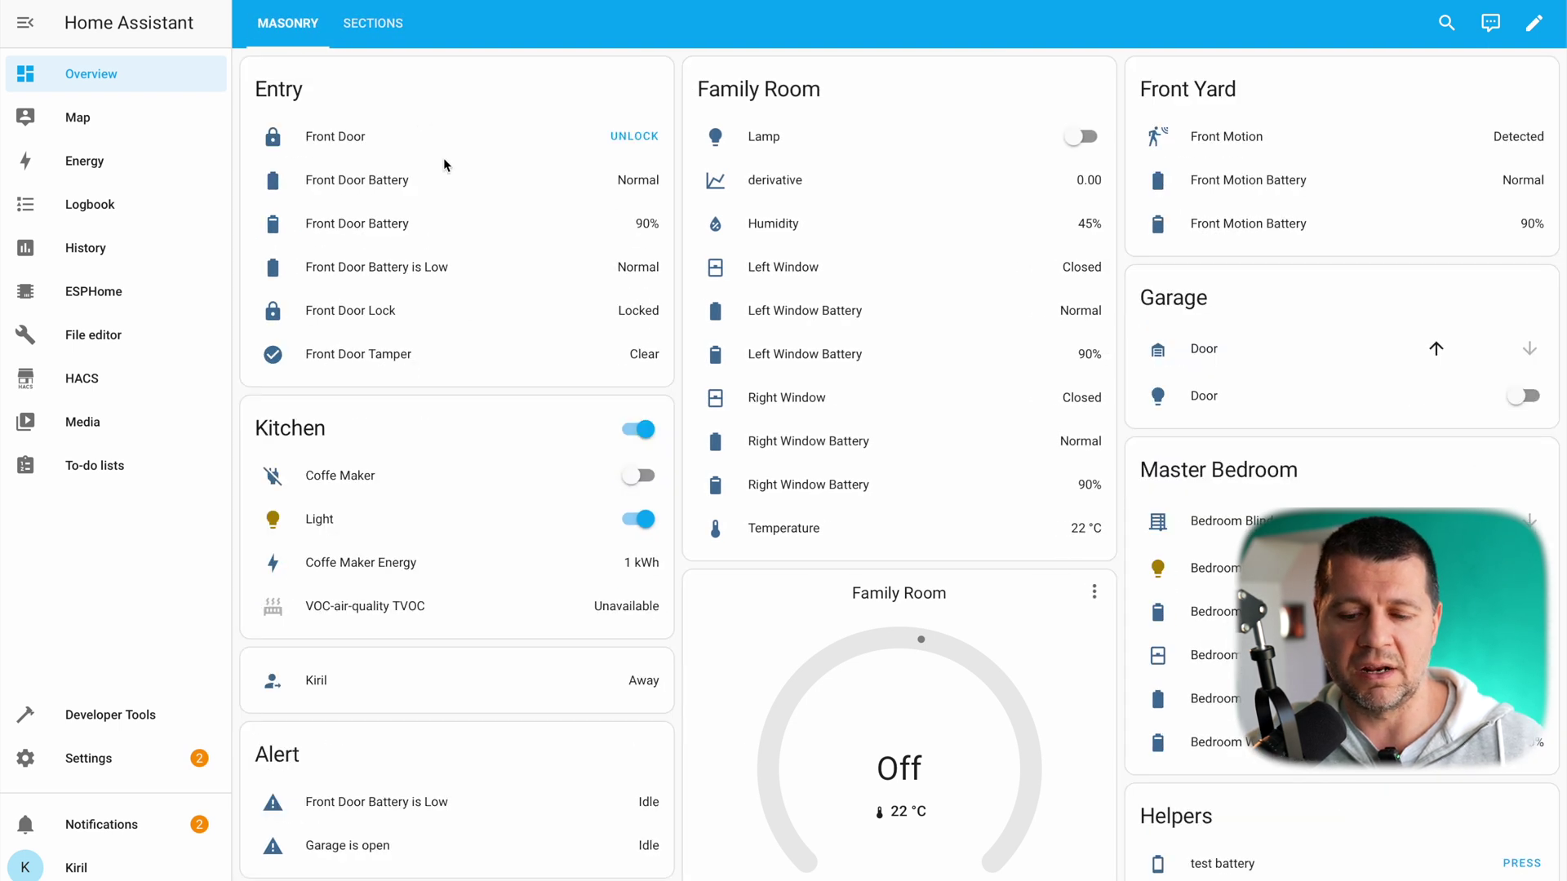
pyautogui.scroll(-3, 443, 158)
pyautogui.scroll(3, 443, 158)
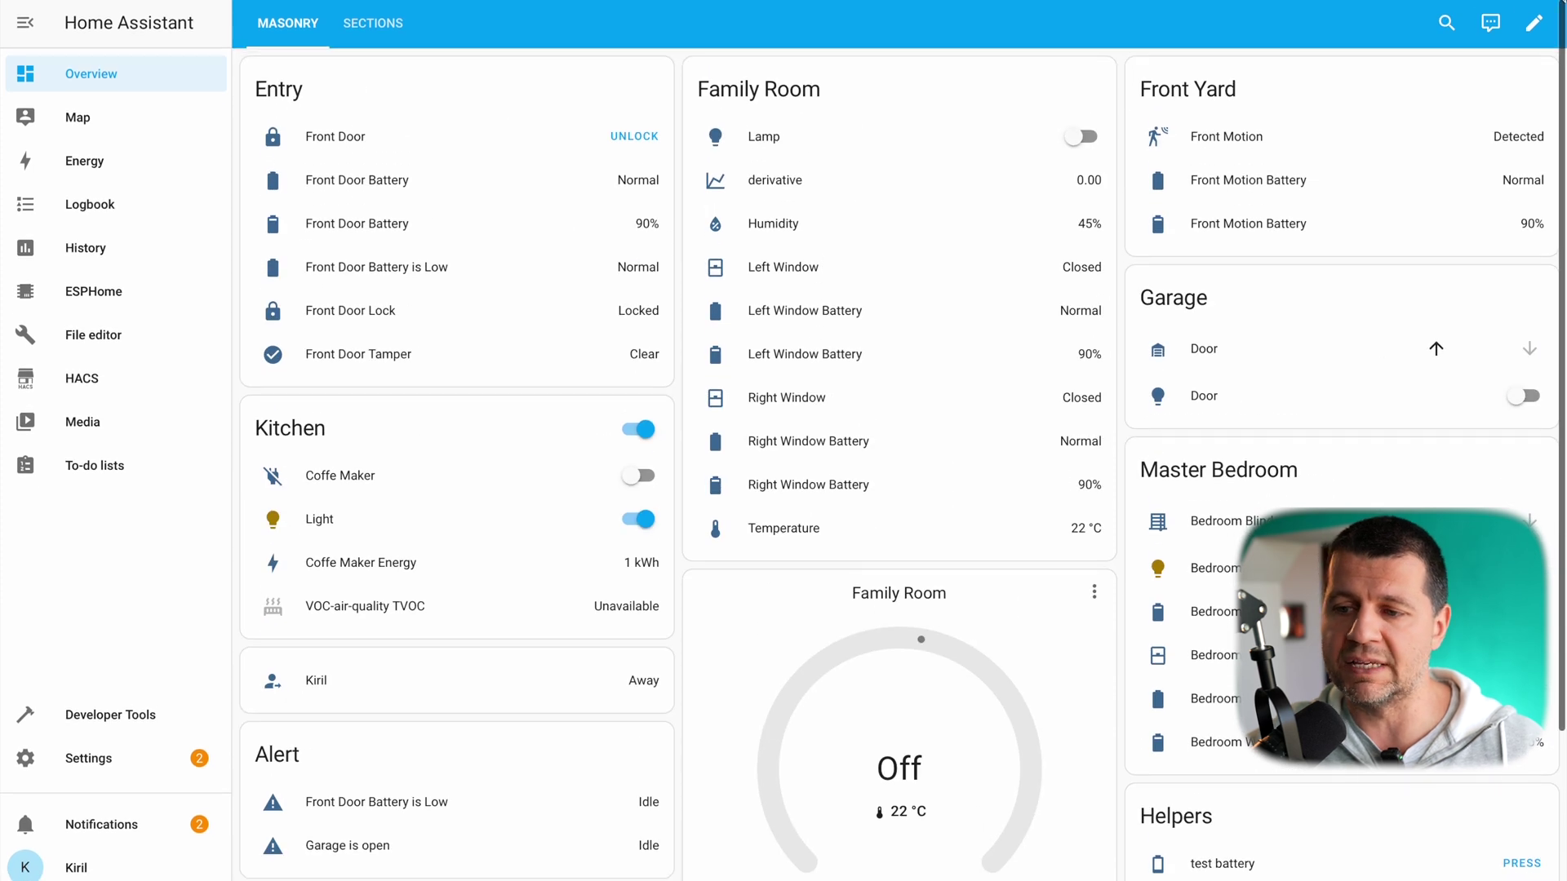
pyautogui.click(403, 24)
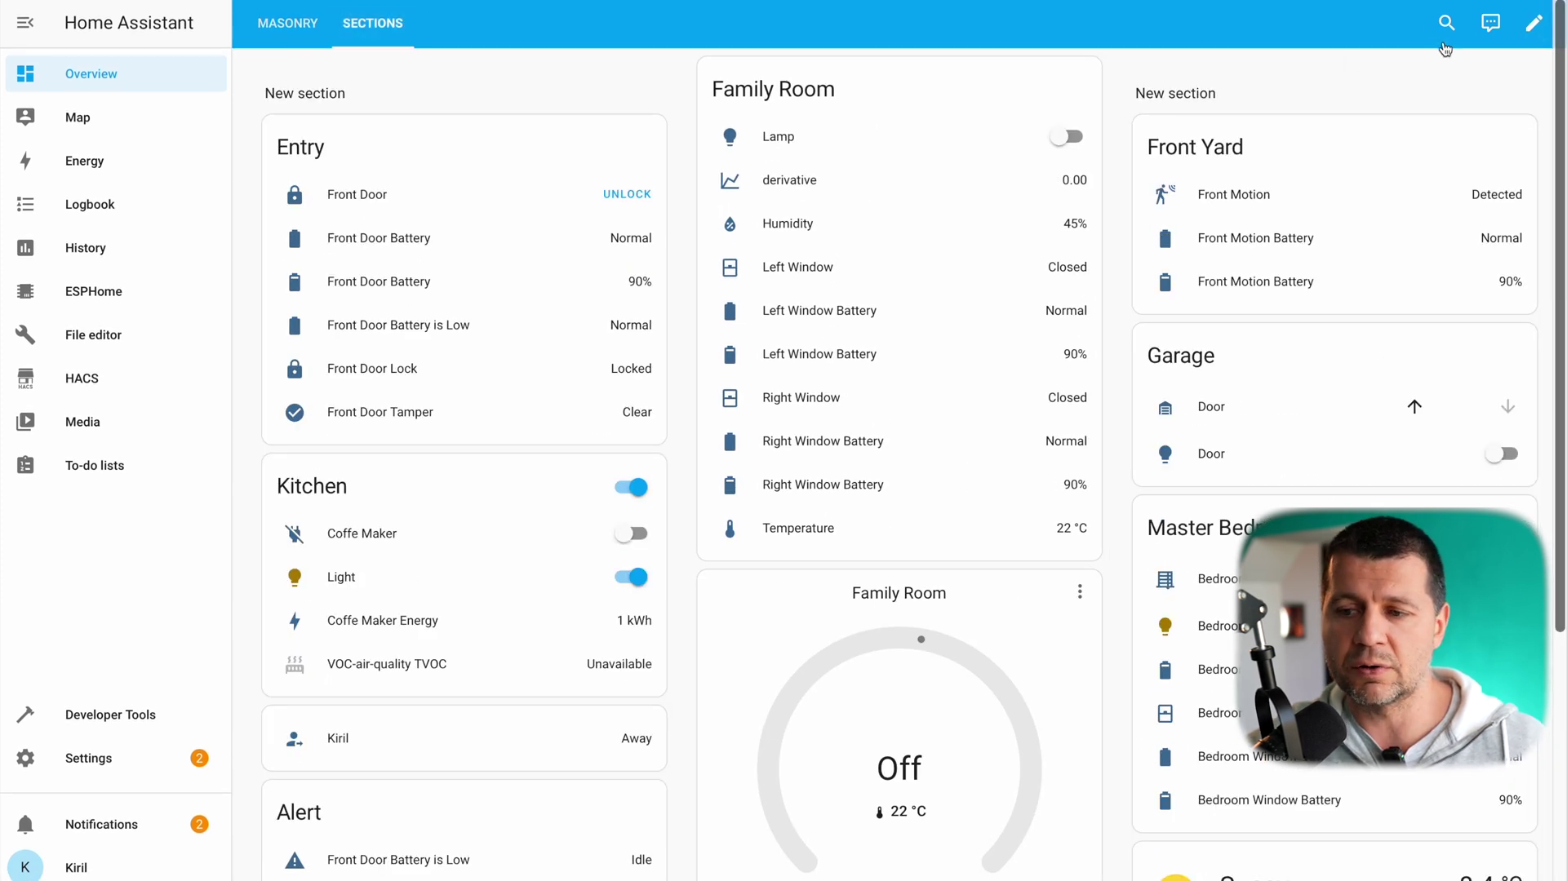
pyautogui.click(1534, 26)
# Step: Add an entity badge for Sun Next dawn to the Sections view
pyautogui.click(900, 118)
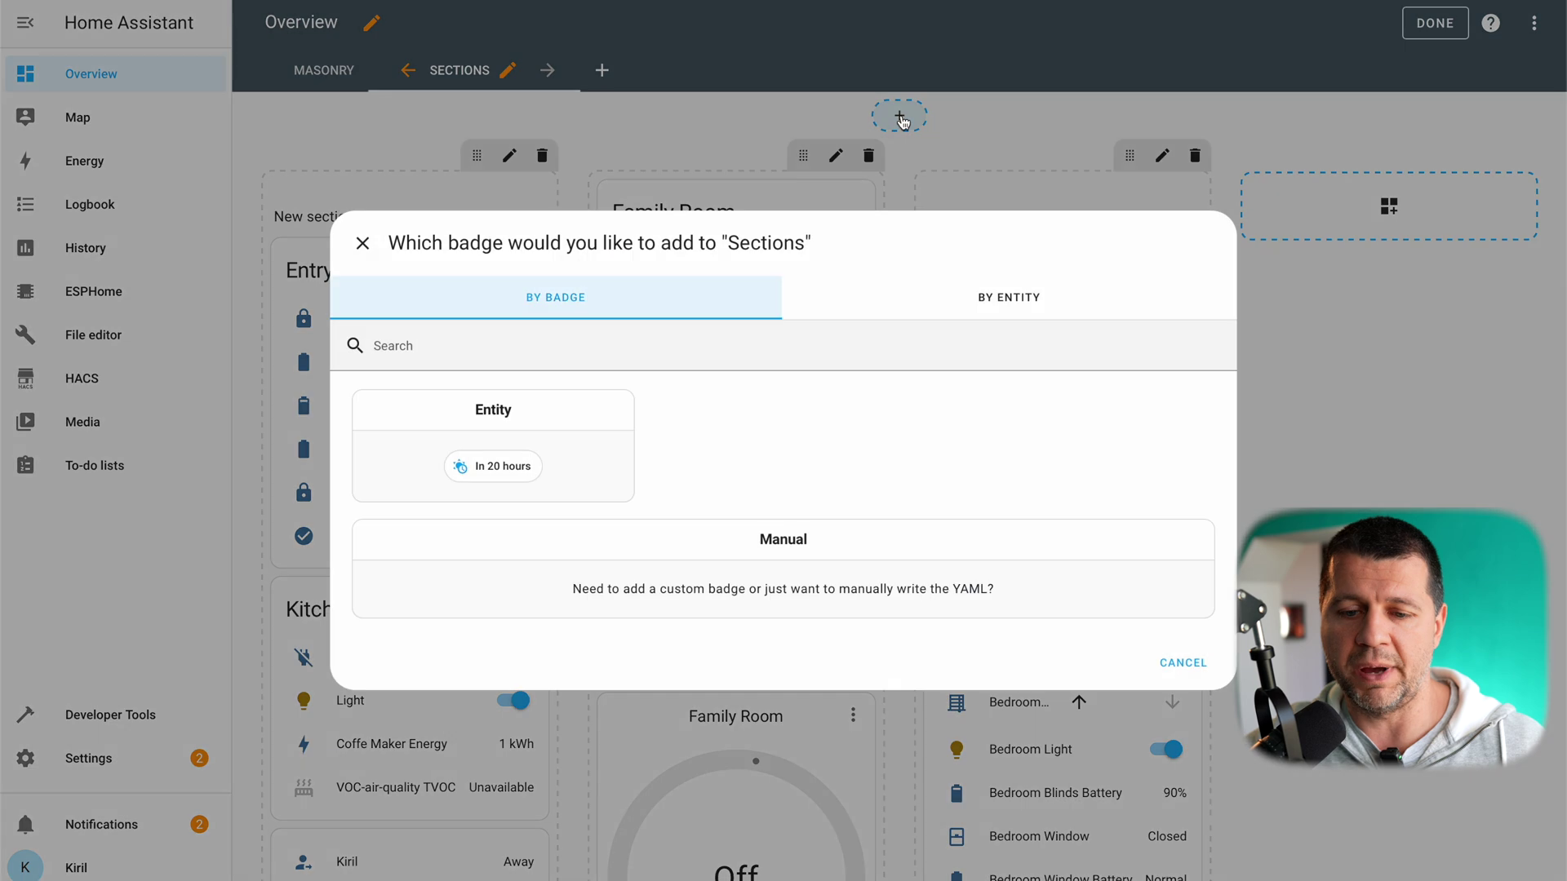
pyautogui.click(484, 473)
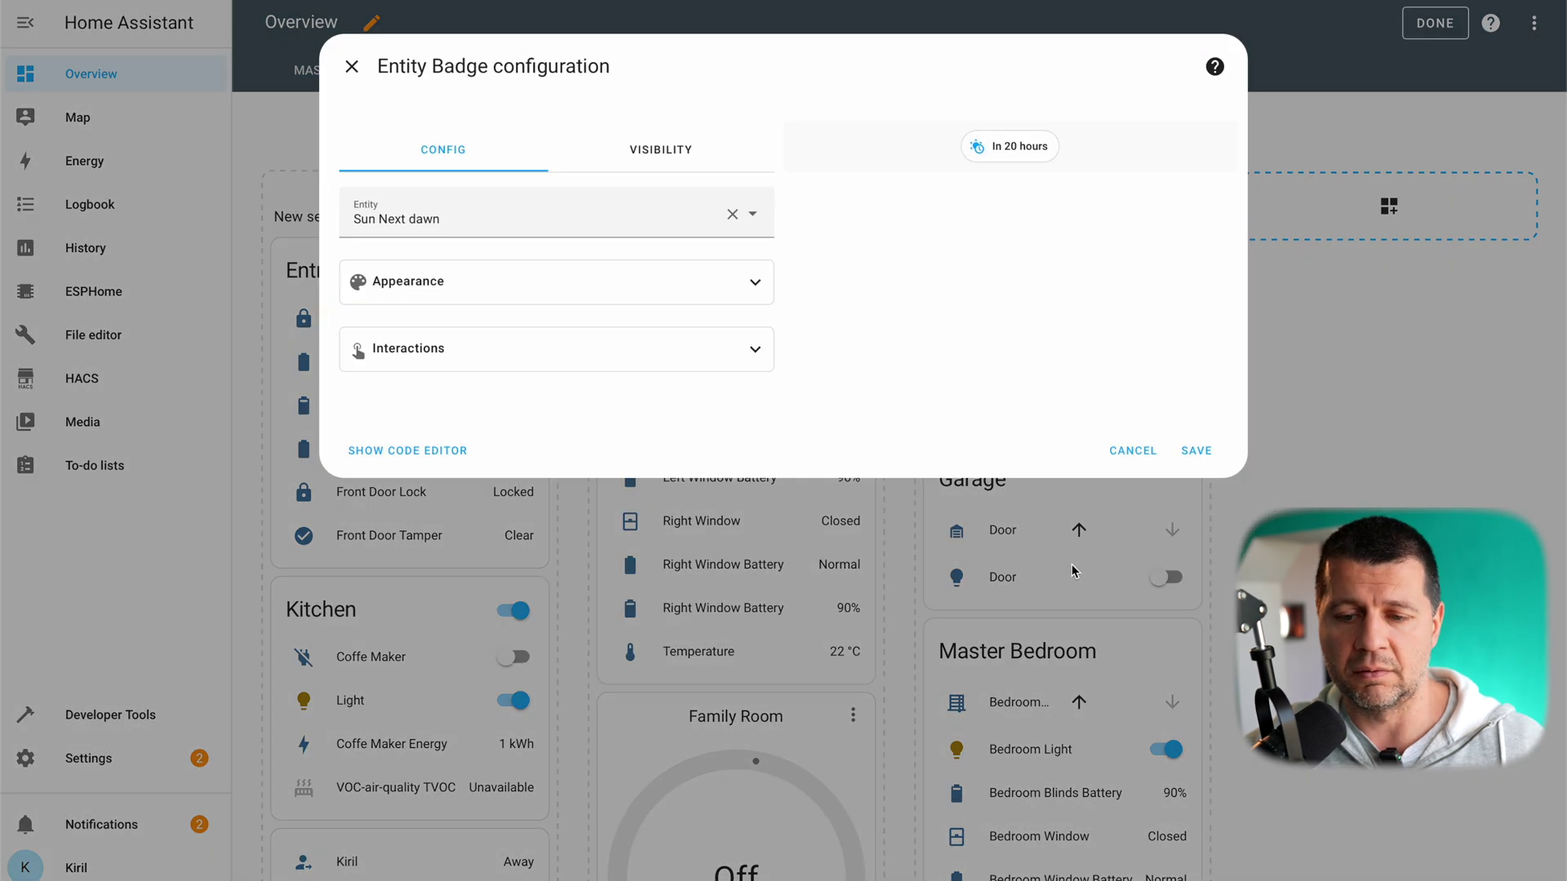
pyautogui.click(1208, 456)
# Step: Move Front Yard to the top of the middle section and Garage above Entry
pyautogui.scroll(-3, 877, 506)
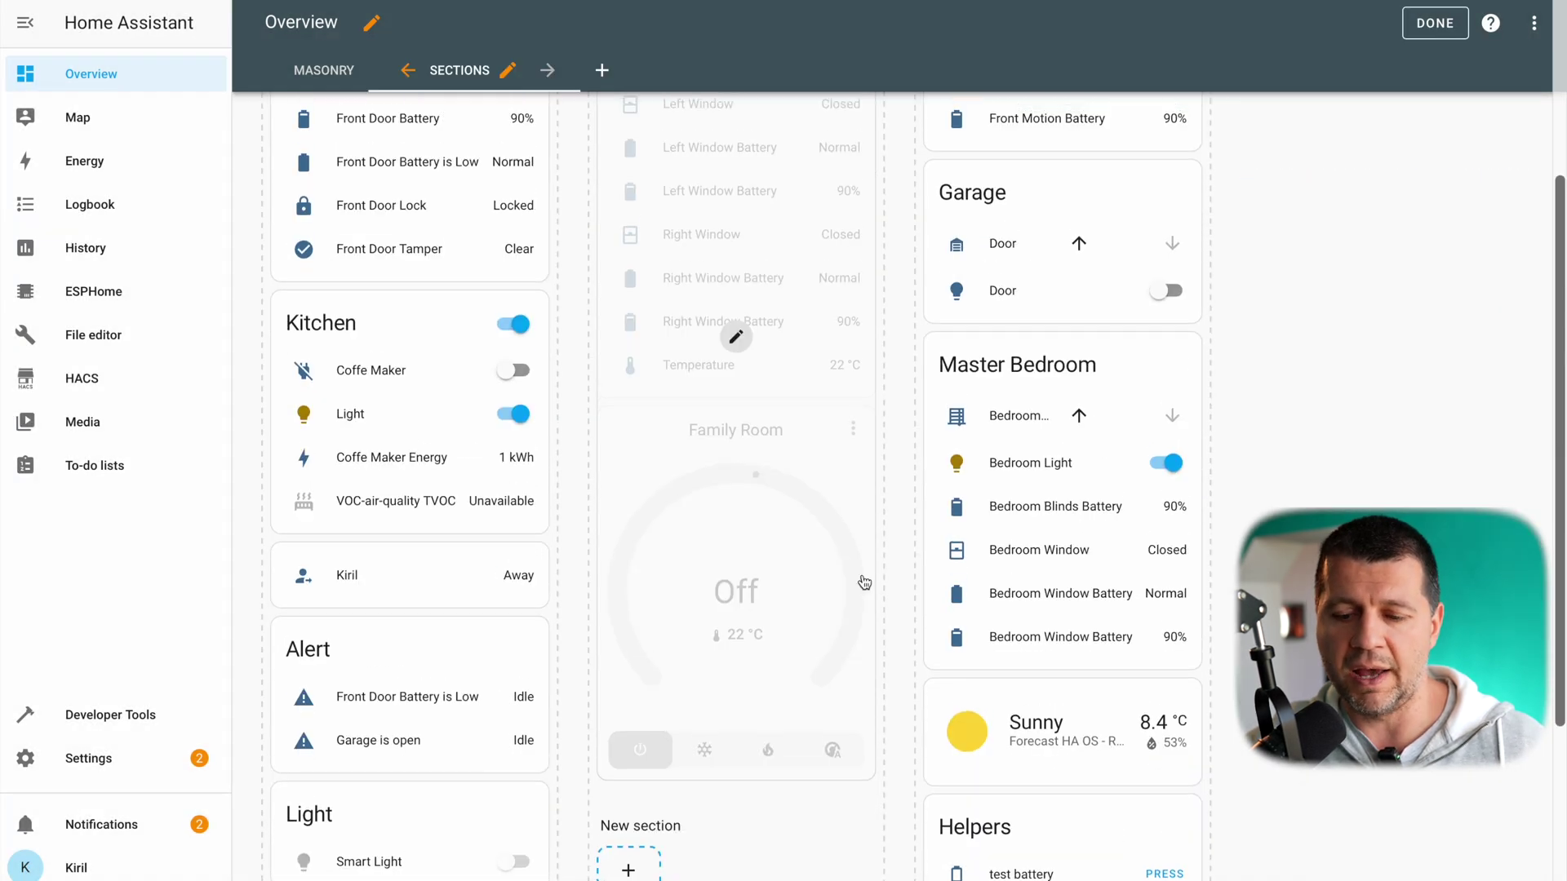
pyautogui.scroll(3, 877, 506)
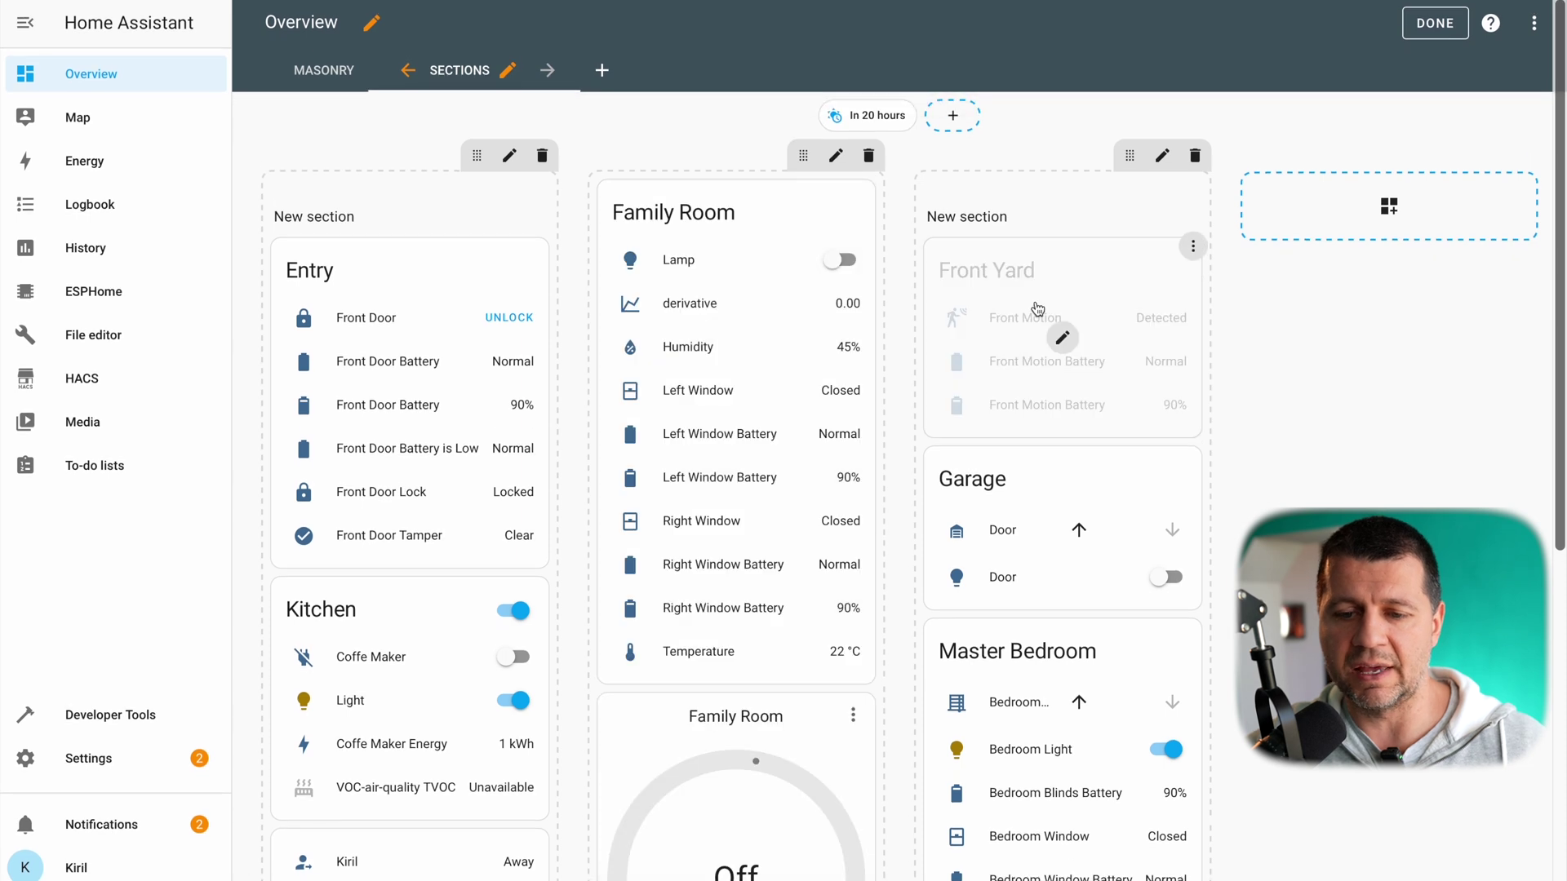
pyautogui.moveTo(1036, 307); pyautogui.dragTo(726, 253)
pyautogui.moveTo(1004, 270); pyautogui.dragTo(413, 257)
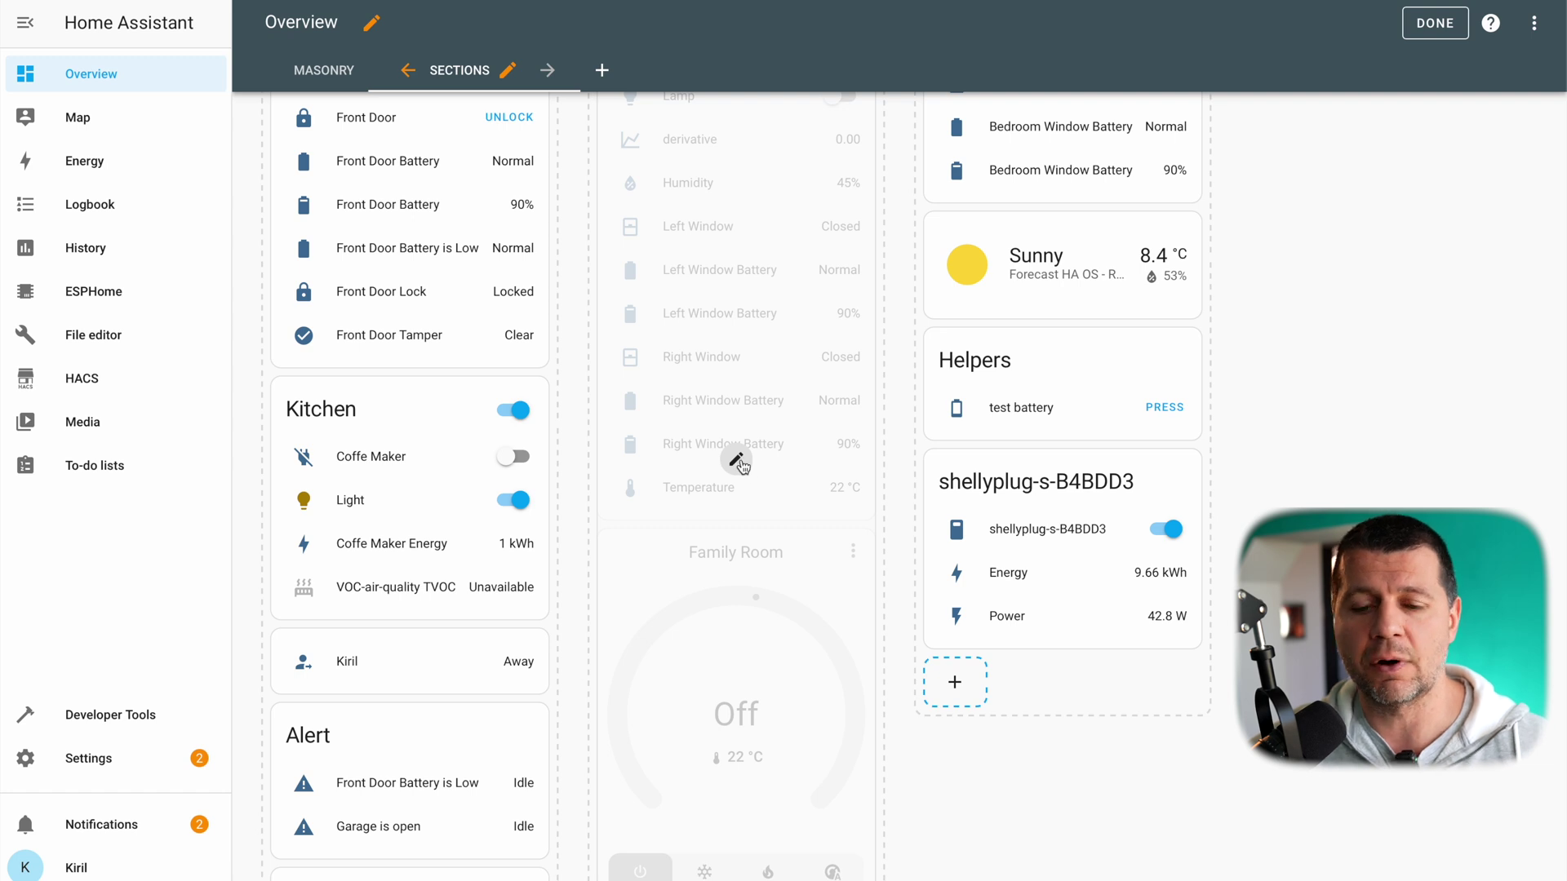
pyautogui.scroll(5, 735, 430)
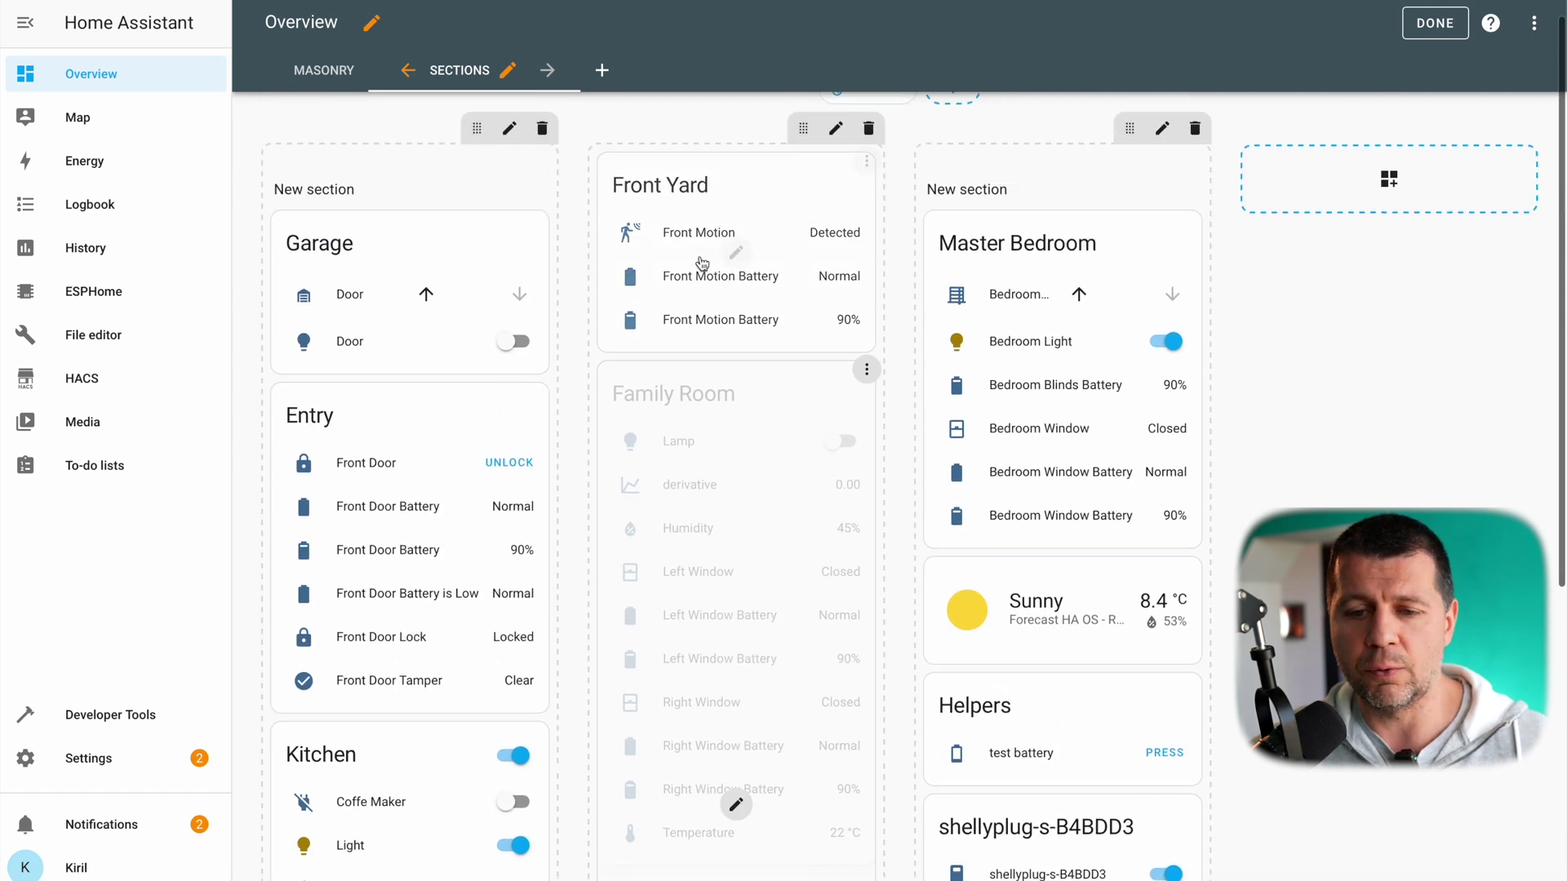
# Step: Set the Family Room card's layout to 3 columns wide and 3 rows tall, enabling Precise mode
pyautogui.scroll(-1, 660, 380)
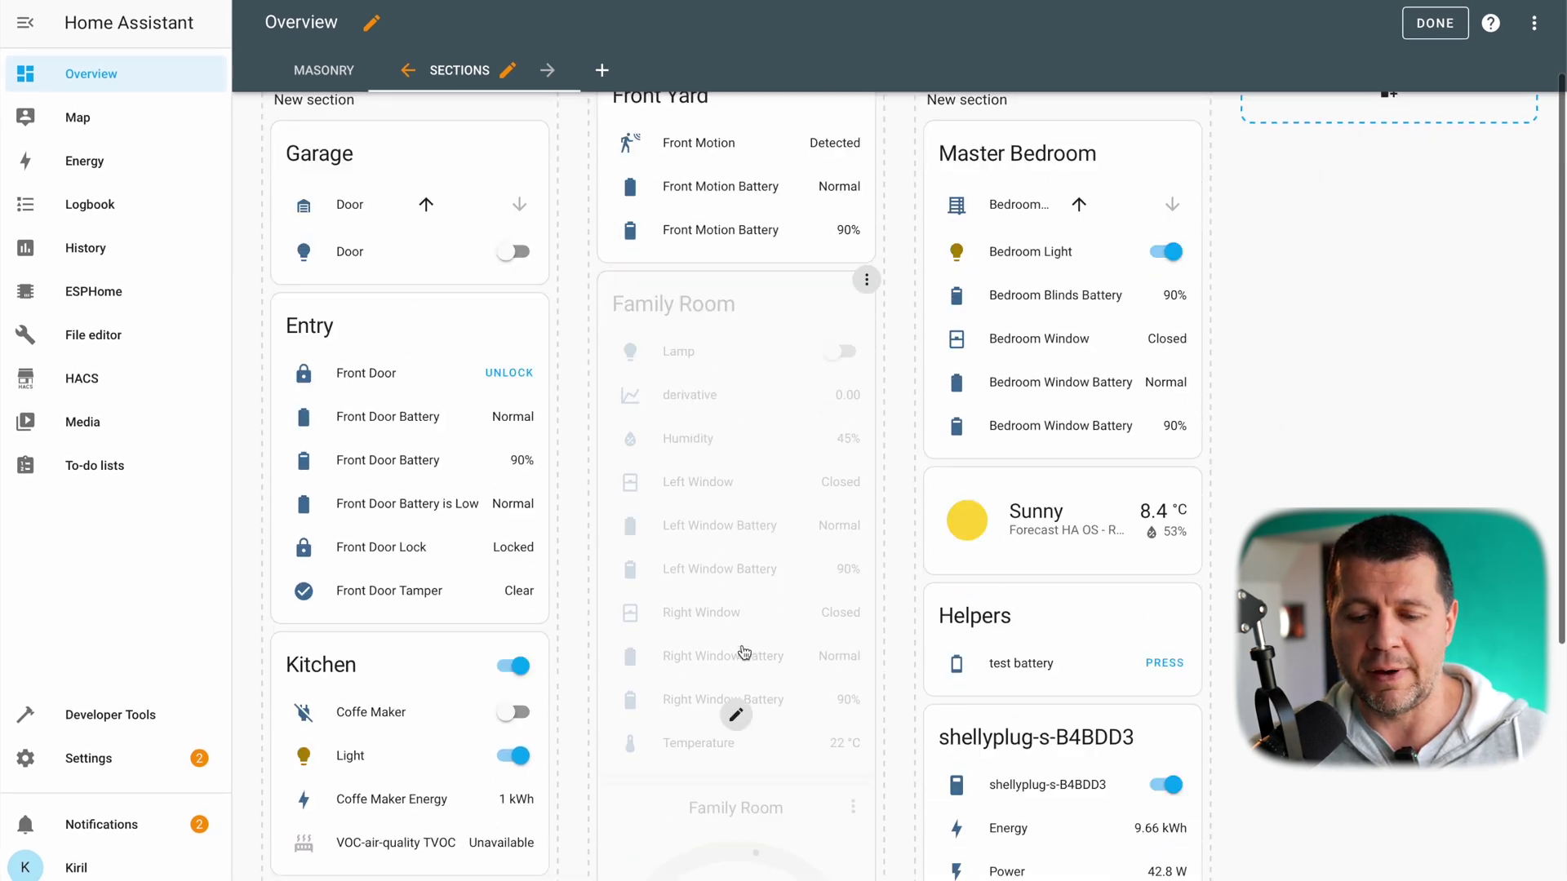
pyautogui.click(737, 715)
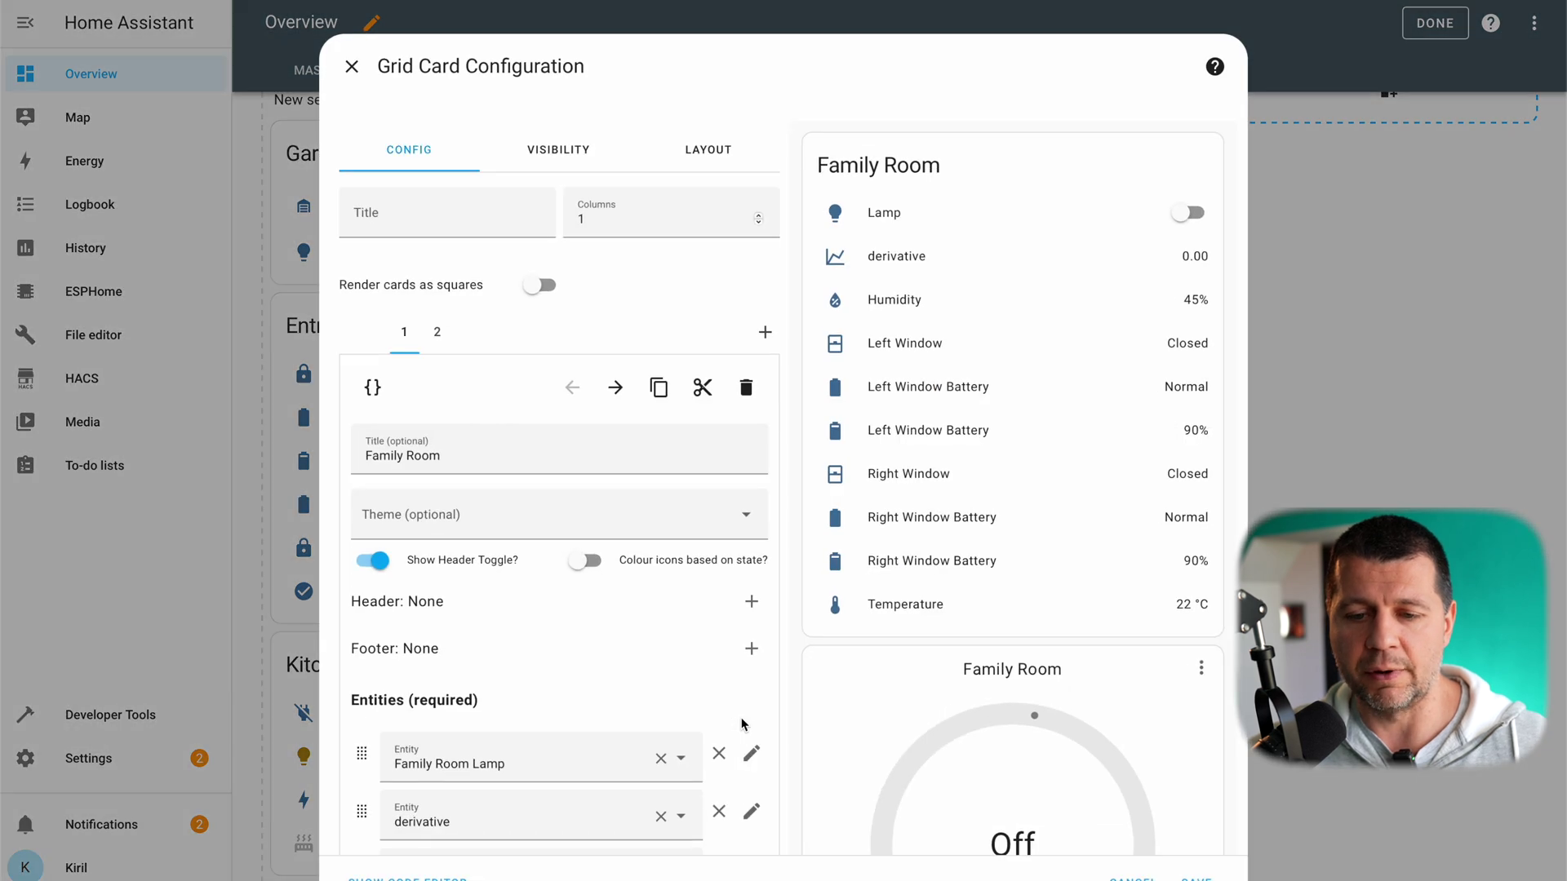
pyautogui.click(707, 162)
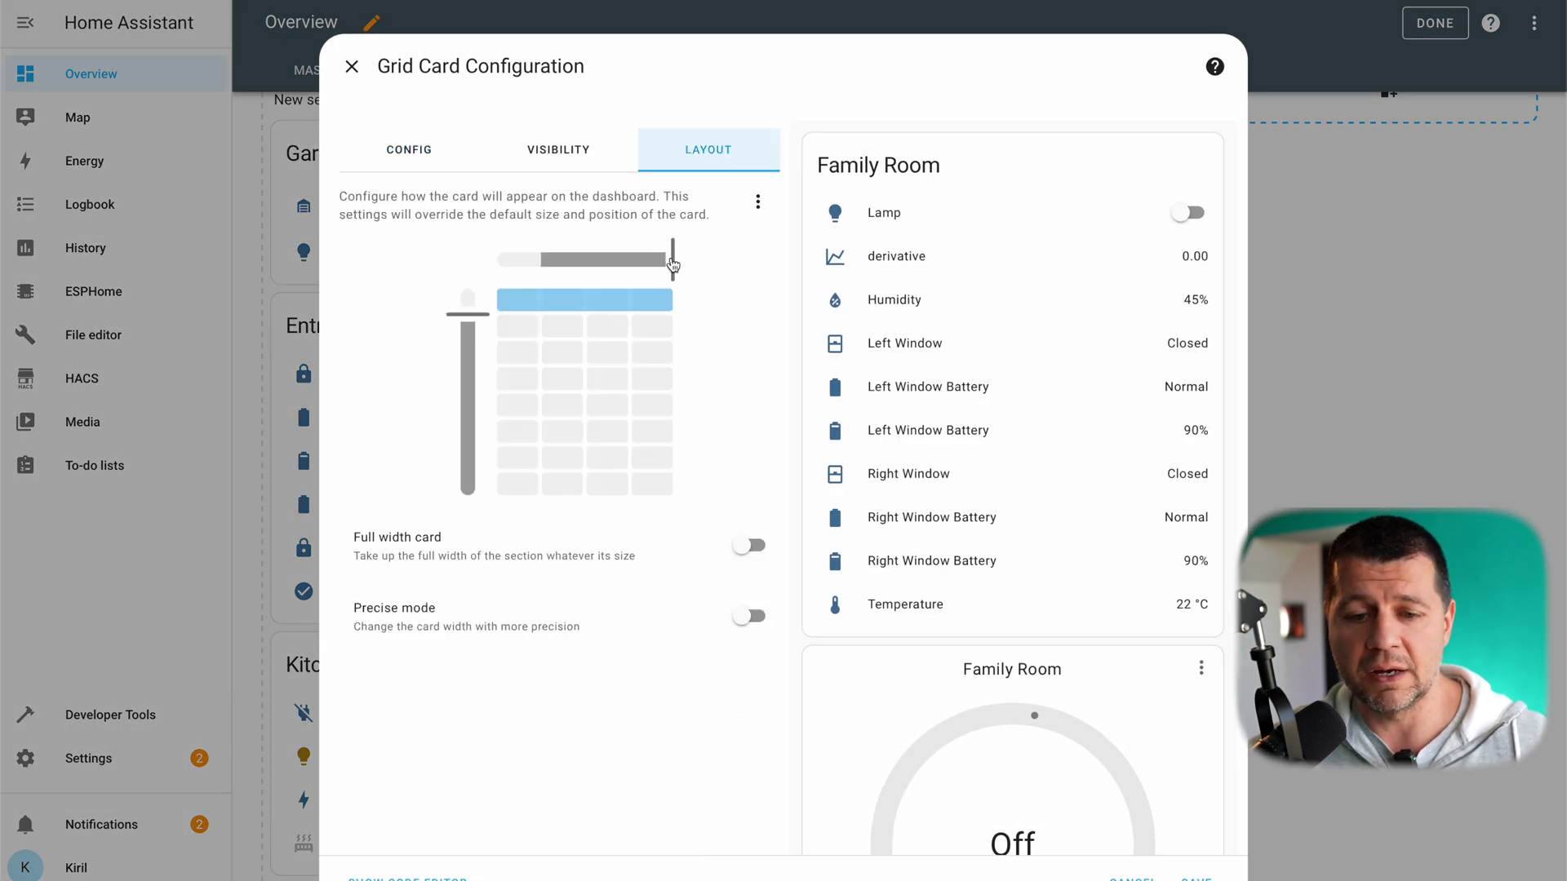
pyautogui.moveTo(674, 265)
pyautogui.mouseDown()
pyautogui.moveTo(601, 252)
pyautogui.moveTo(676, 257)
pyautogui.mouseUp()
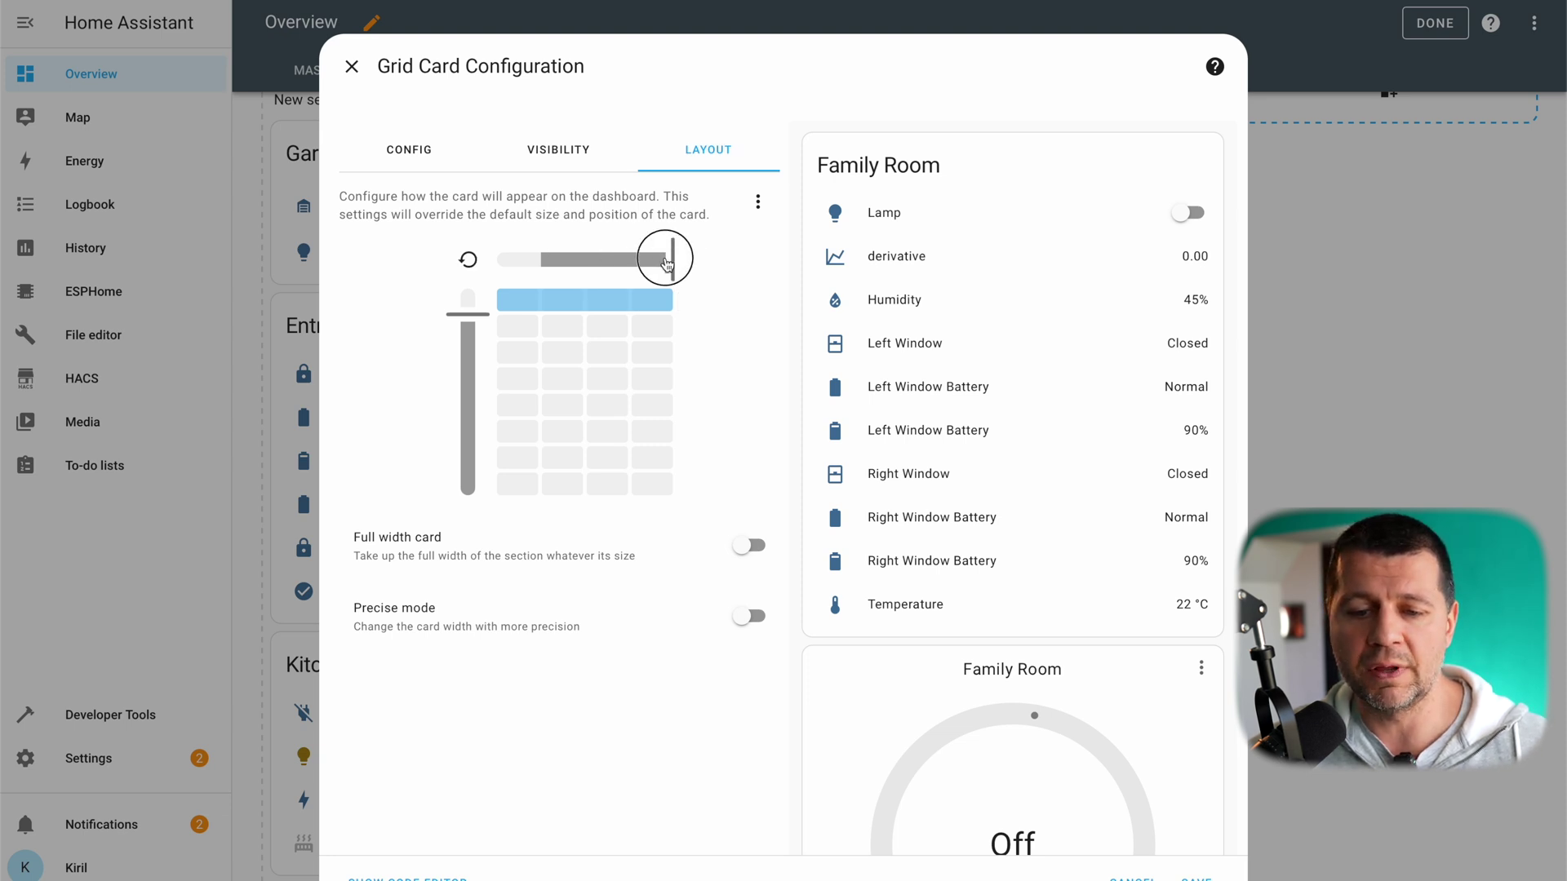
pyautogui.moveTo(671, 259)
pyautogui.mouseDown()
pyautogui.moveTo(595, 257)
pyautogui.moveTo(675, 261)
pyautogui.mouseUp()
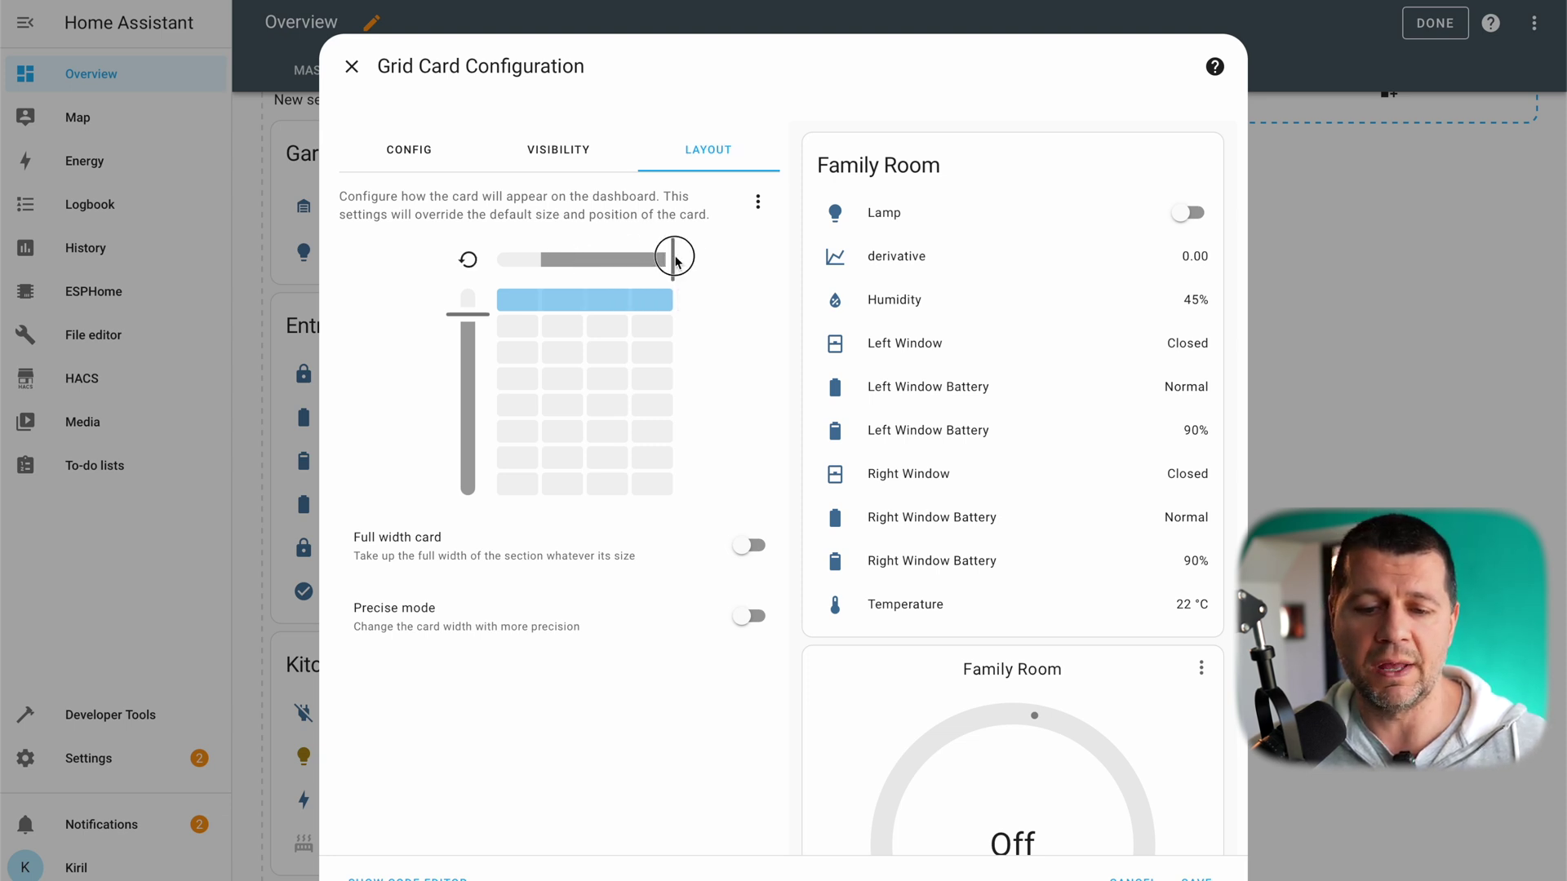
pyautogui.moveTo(471, 316); pyautogui.dragTo(469, 365)
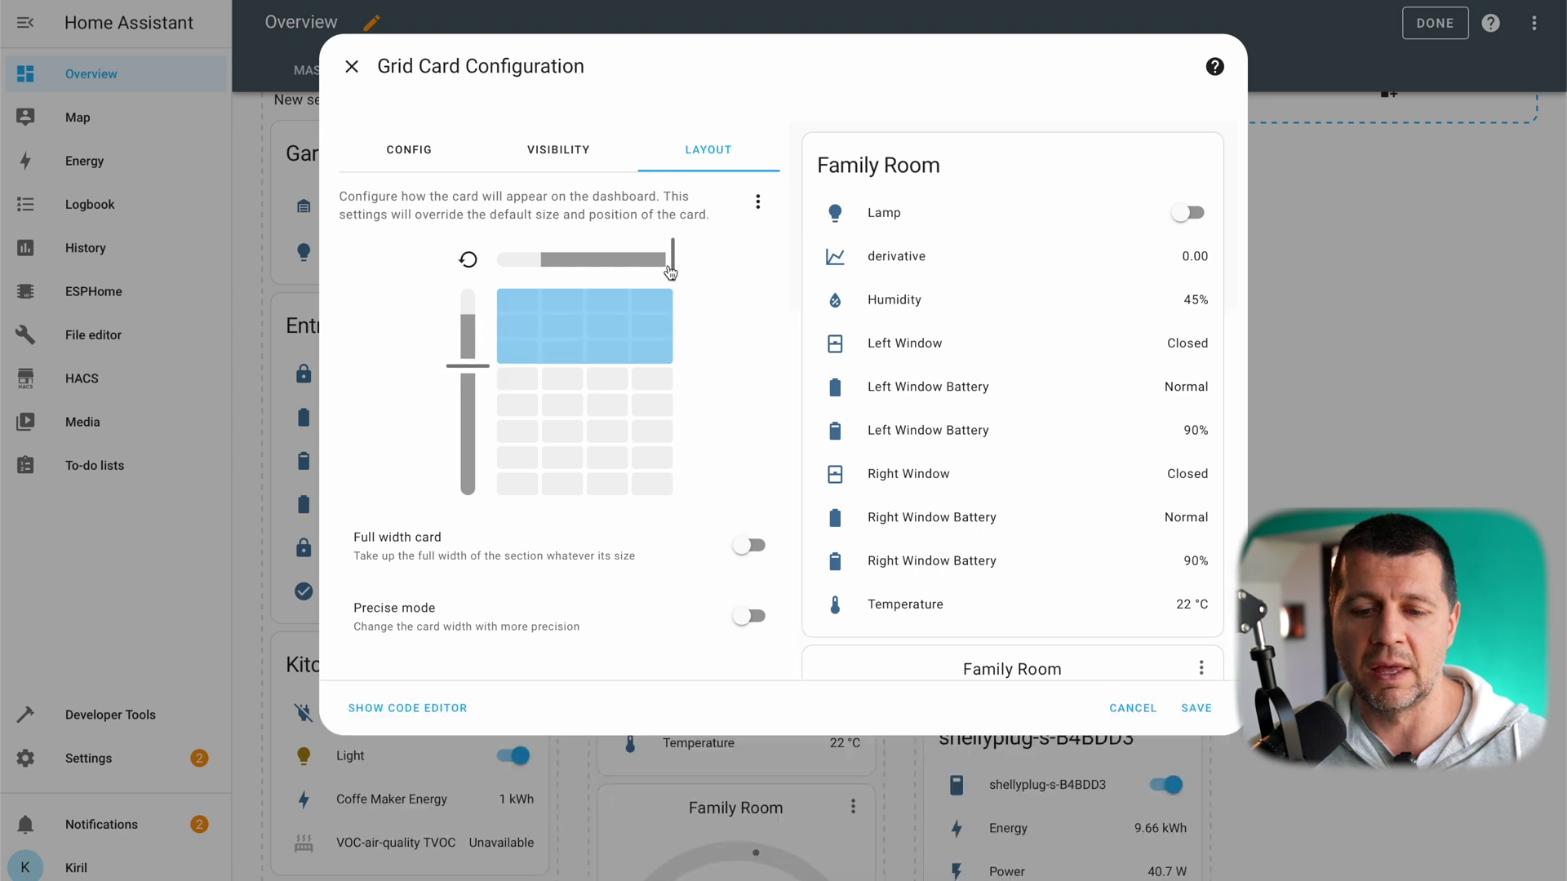
pyautogui.moveTo(671, 261); pyautogui.dragTo(627, 257)
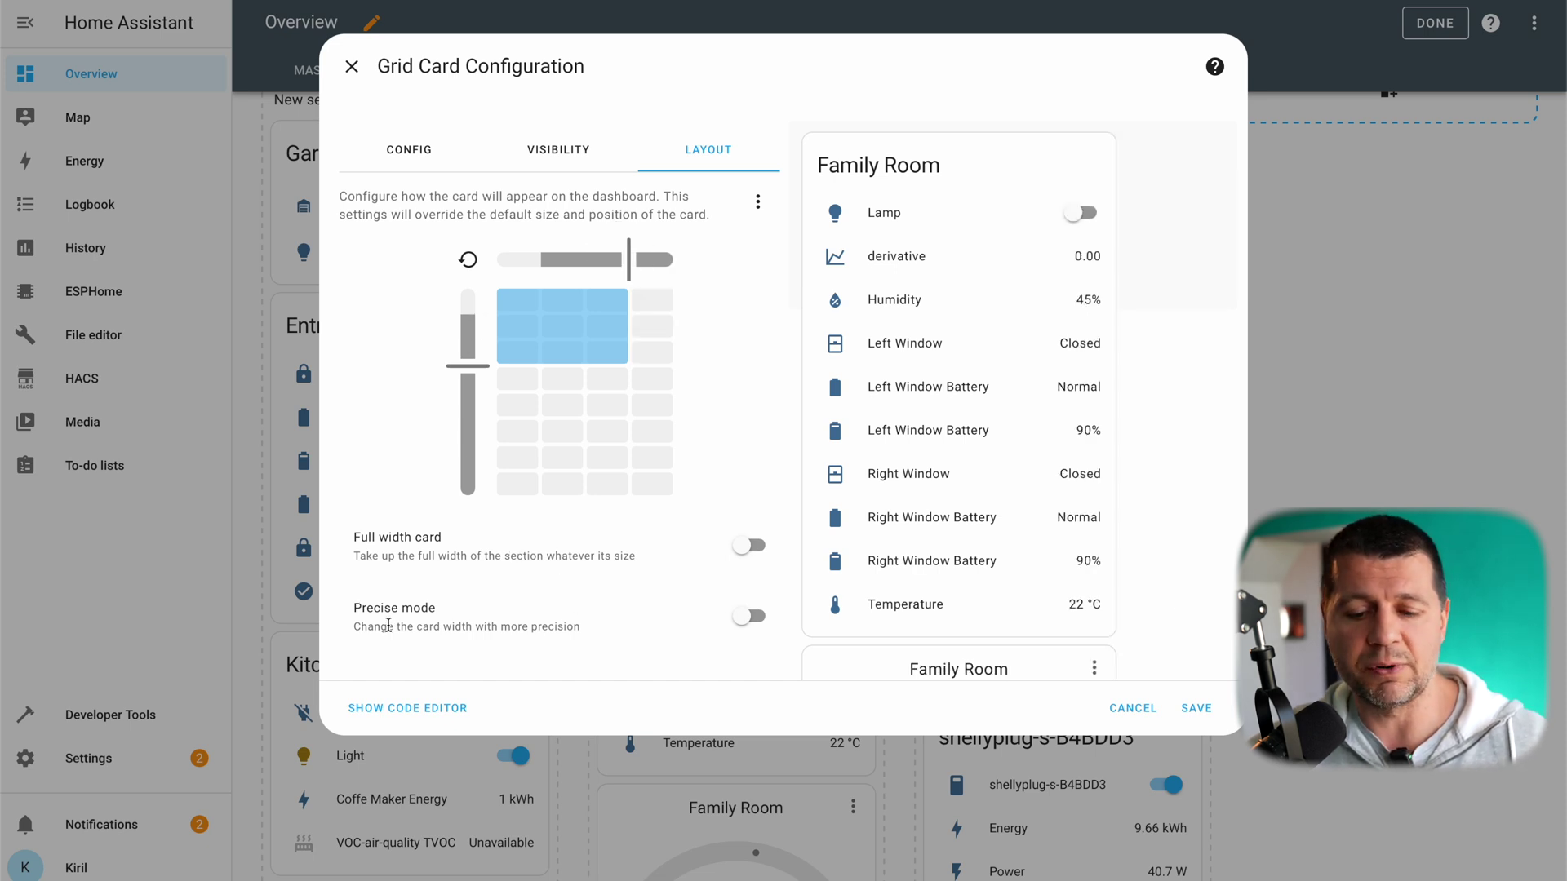
pyautogui.click(740, 622)
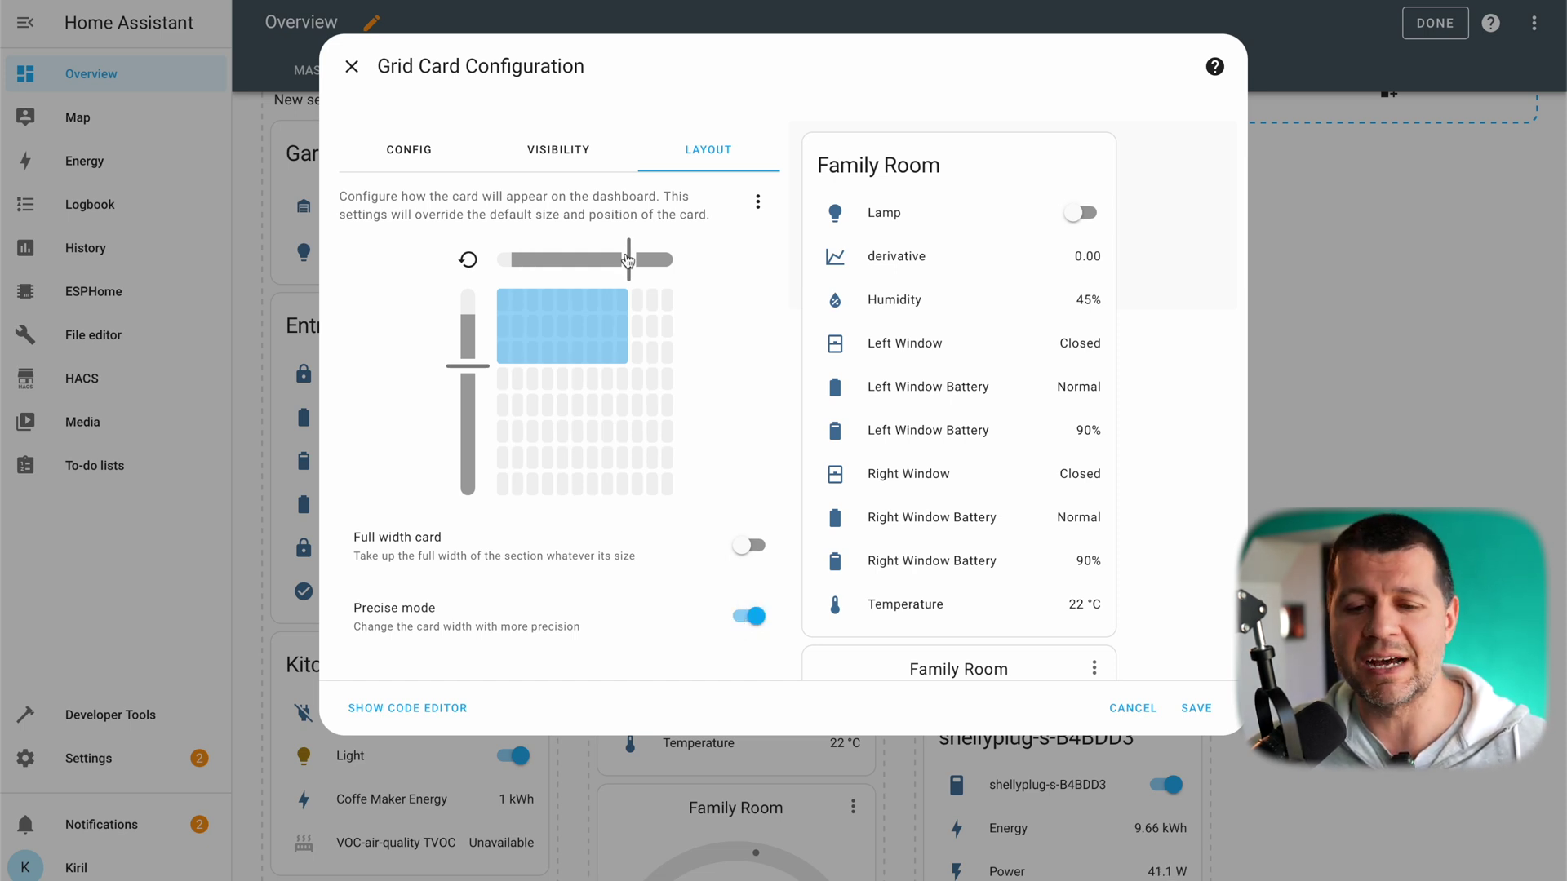
# Step: Give the Family Room card a one-row height and a nine-column precise width, then save
pyautogui.moveTo(627, 259)
pyautogui.mouseDown()
pyautogui.moveTo(644, 259)
pyautogui.moveTo(598, 260)
pyautogui.moveTo(643, 260)
pyautogui.mouseUp()
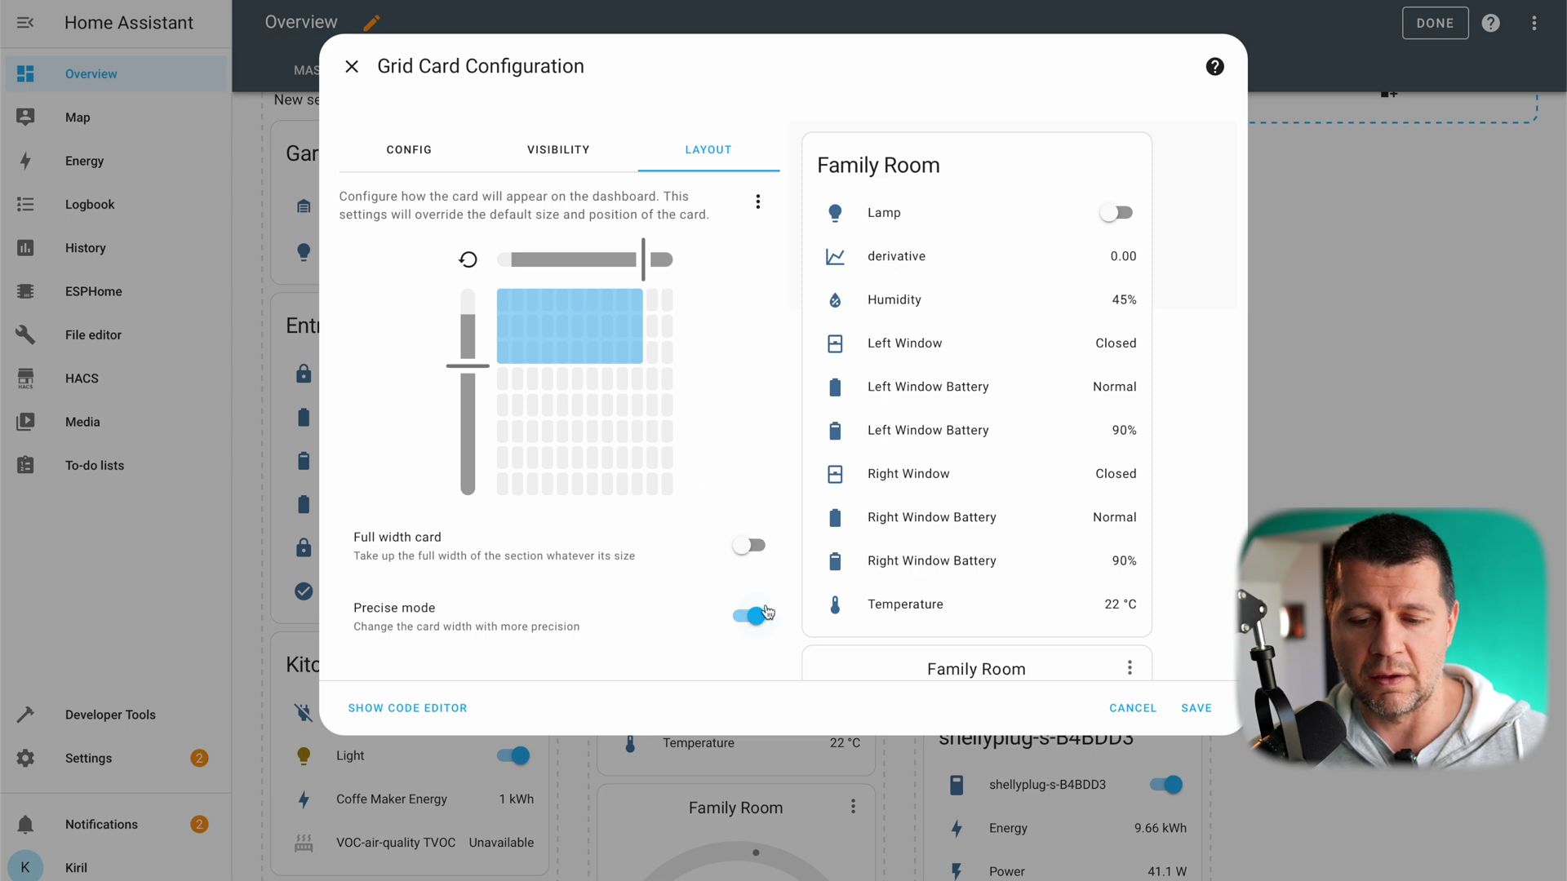
pyautogui.click(757, 620)
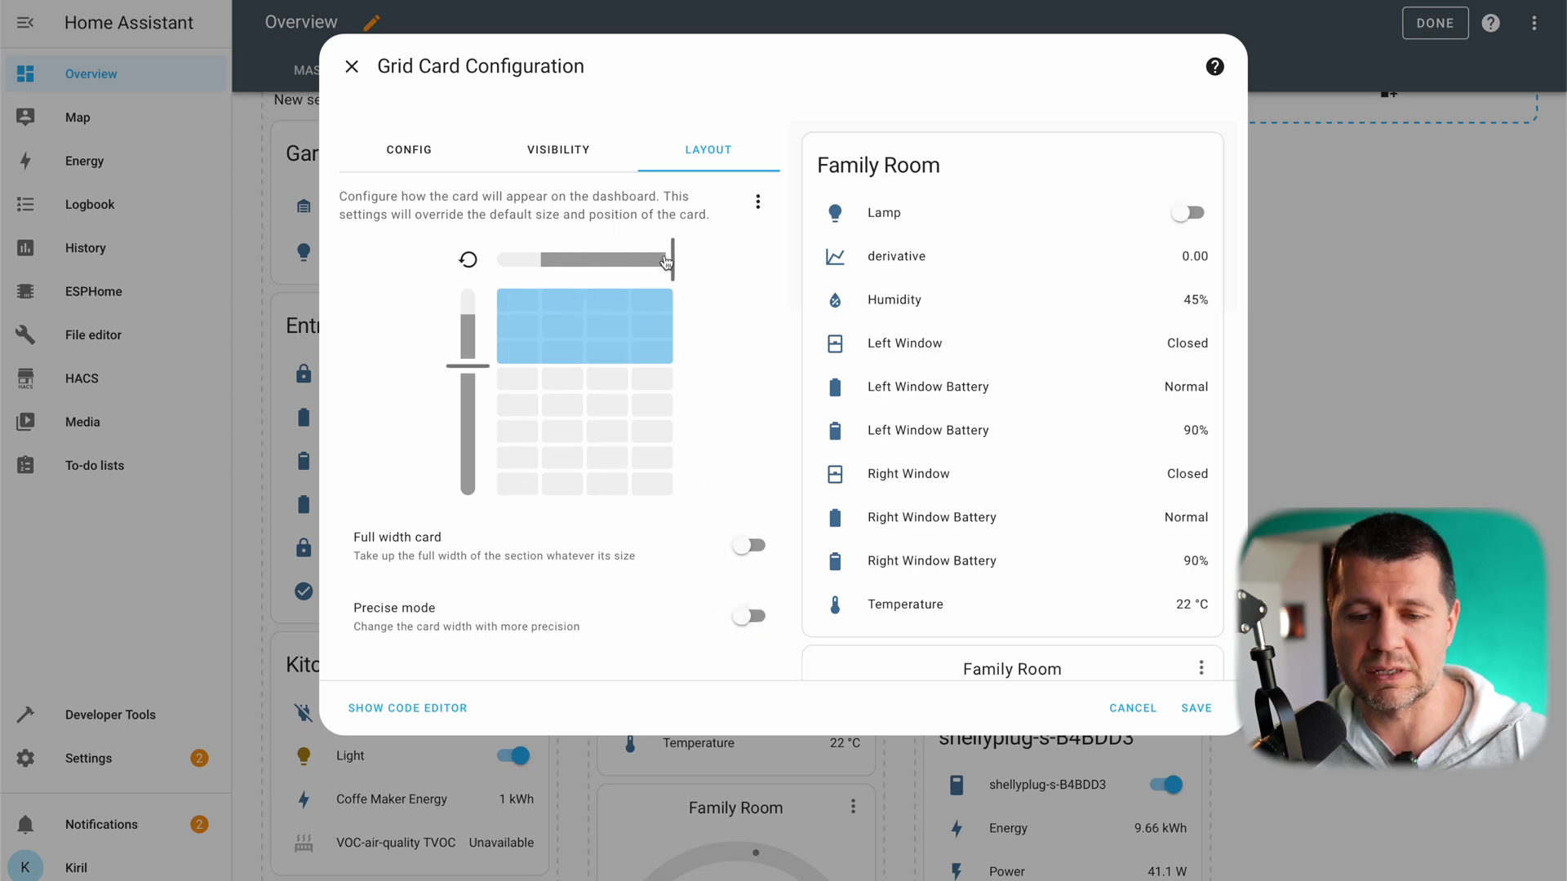
pyautogui.moveTo(666, 262); pyautogui.dragTo(542, 273)
pyautogui.moveTo(468, 365); pyautogui.dragTo(461, 326)
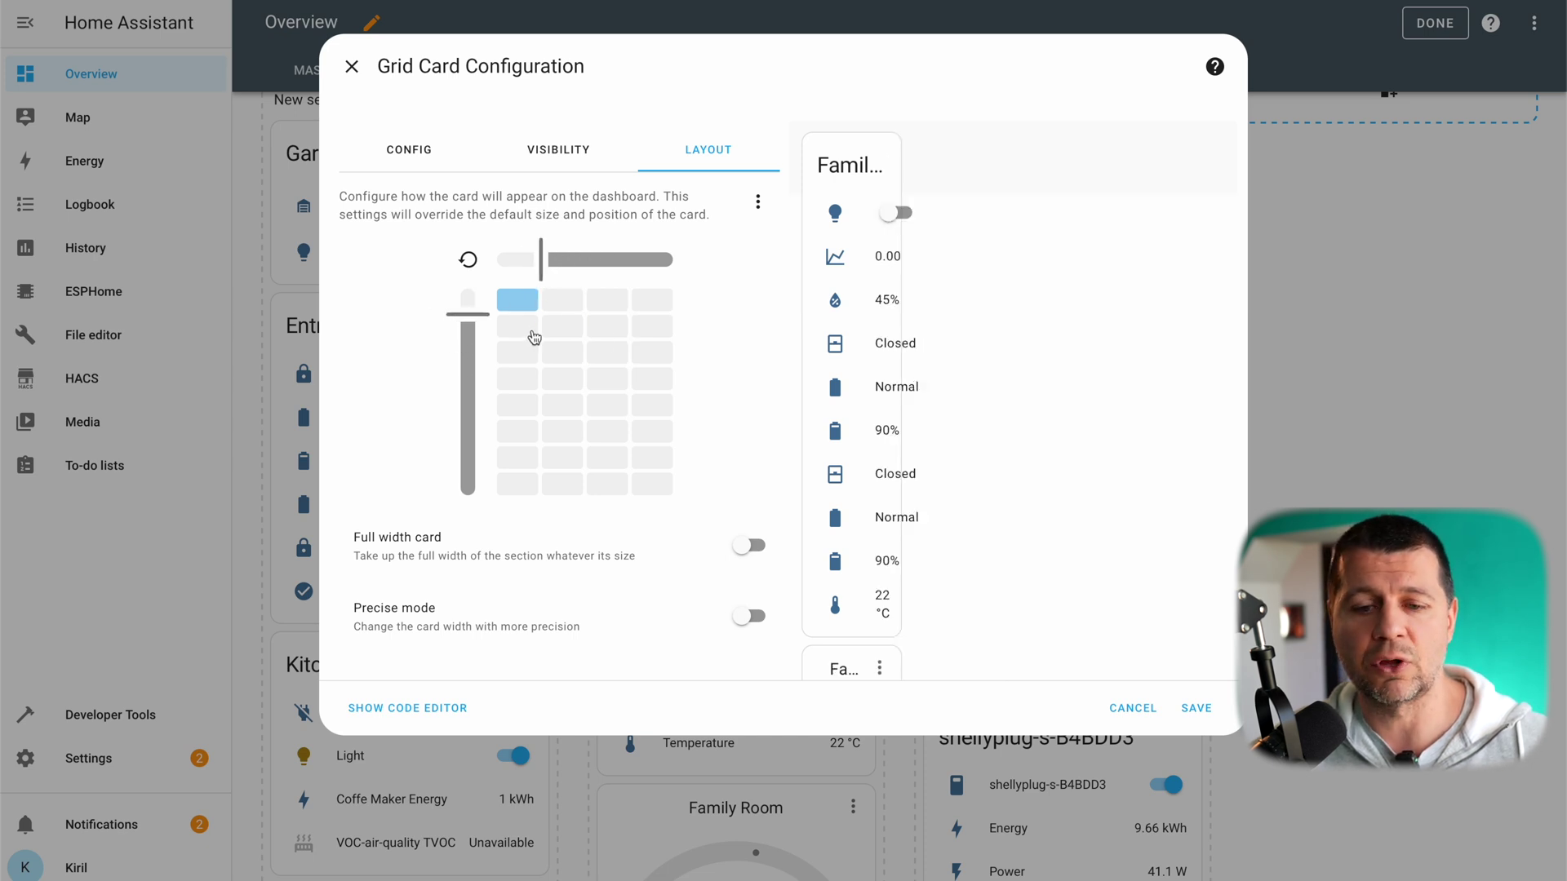
pyautogui.click(747, 618)
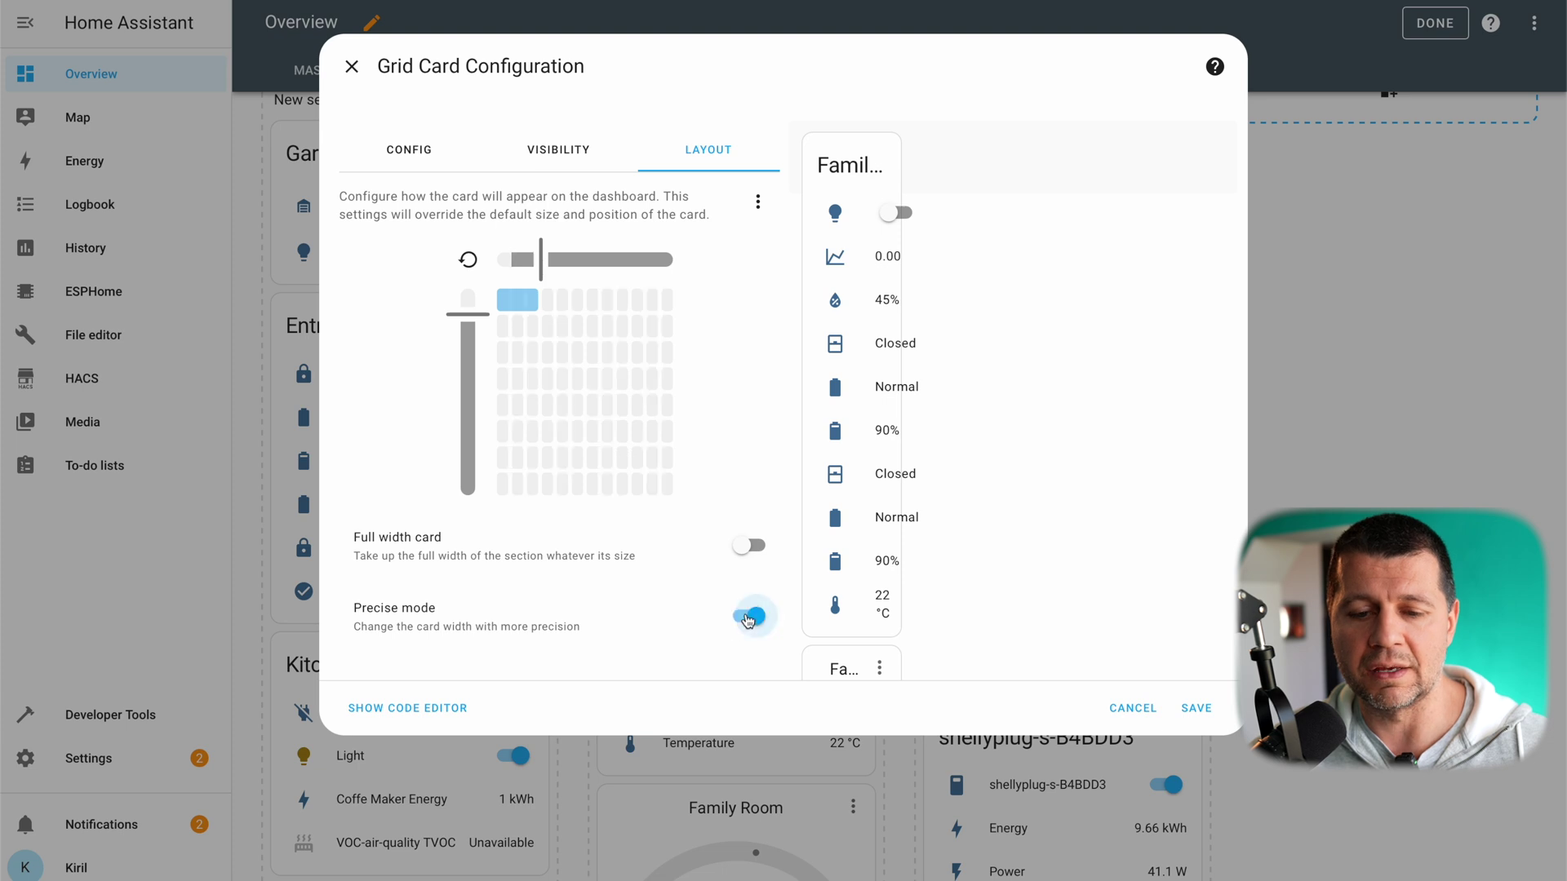
pyautogui.moveTo(559, 259); pyautogui.dragTo(627, 263)
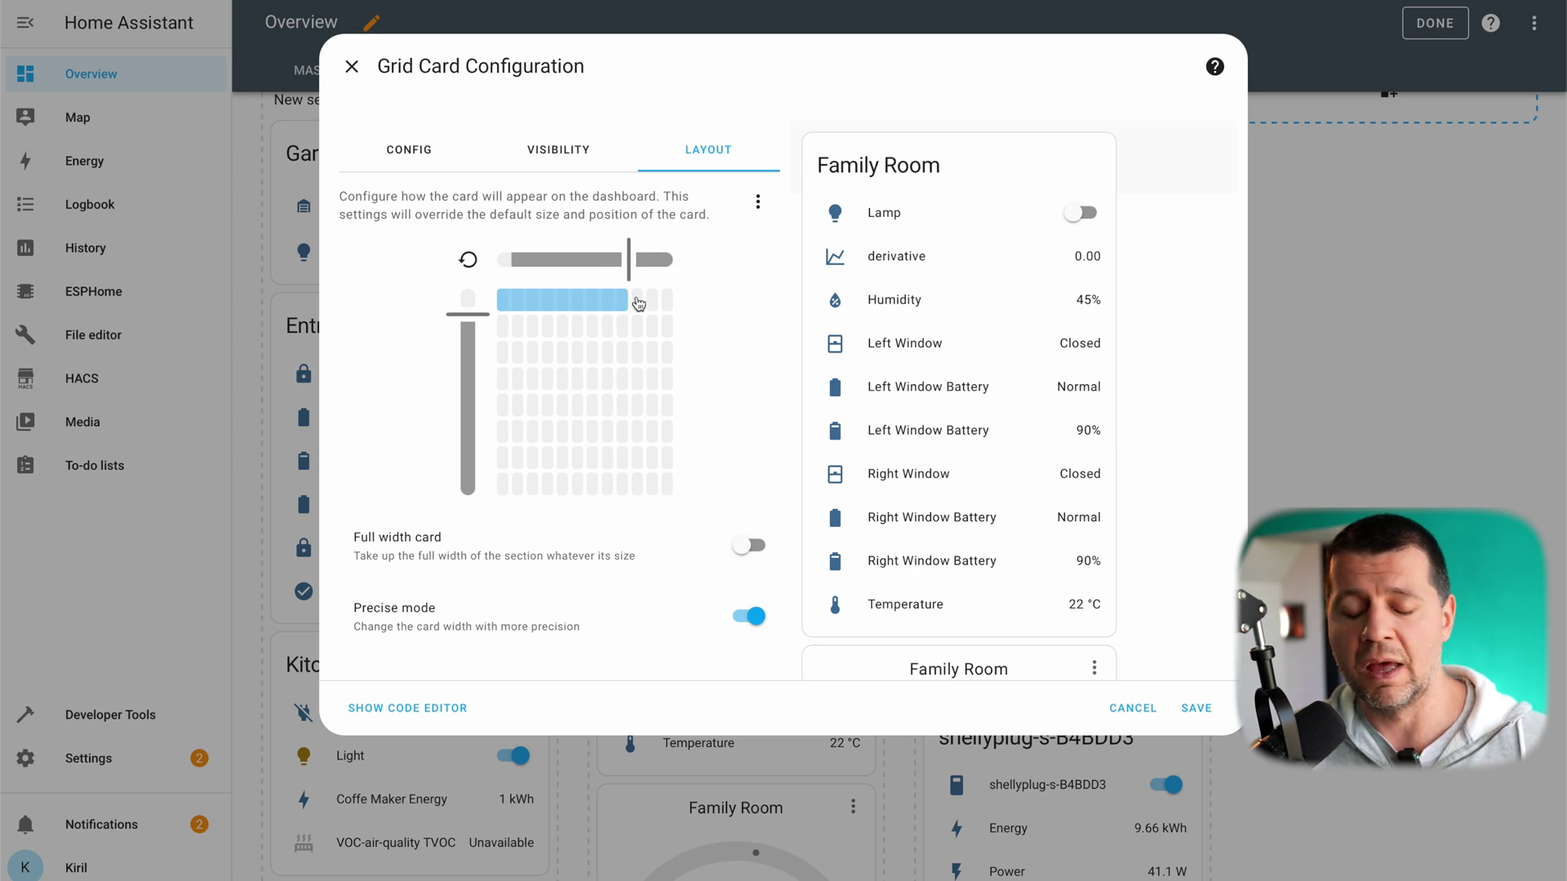
pyautogui.click(1196, 708)
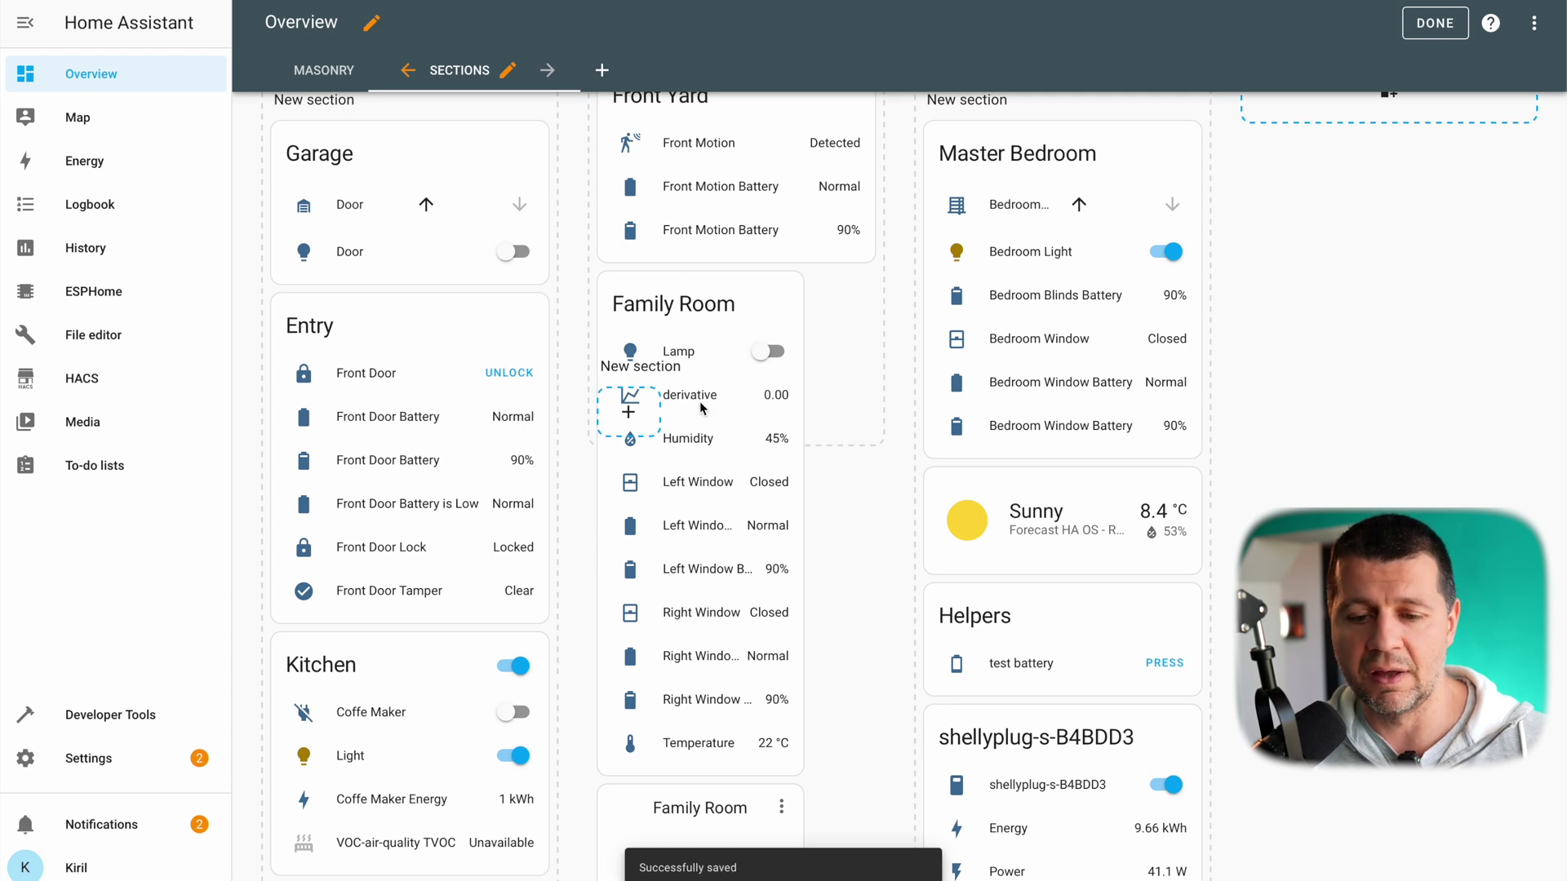
pyautogui.scroll(-2, 724, 416)
pyautogui.scroll(2, 735, 424)
pyautogui.scroll(-3, 751, 439)
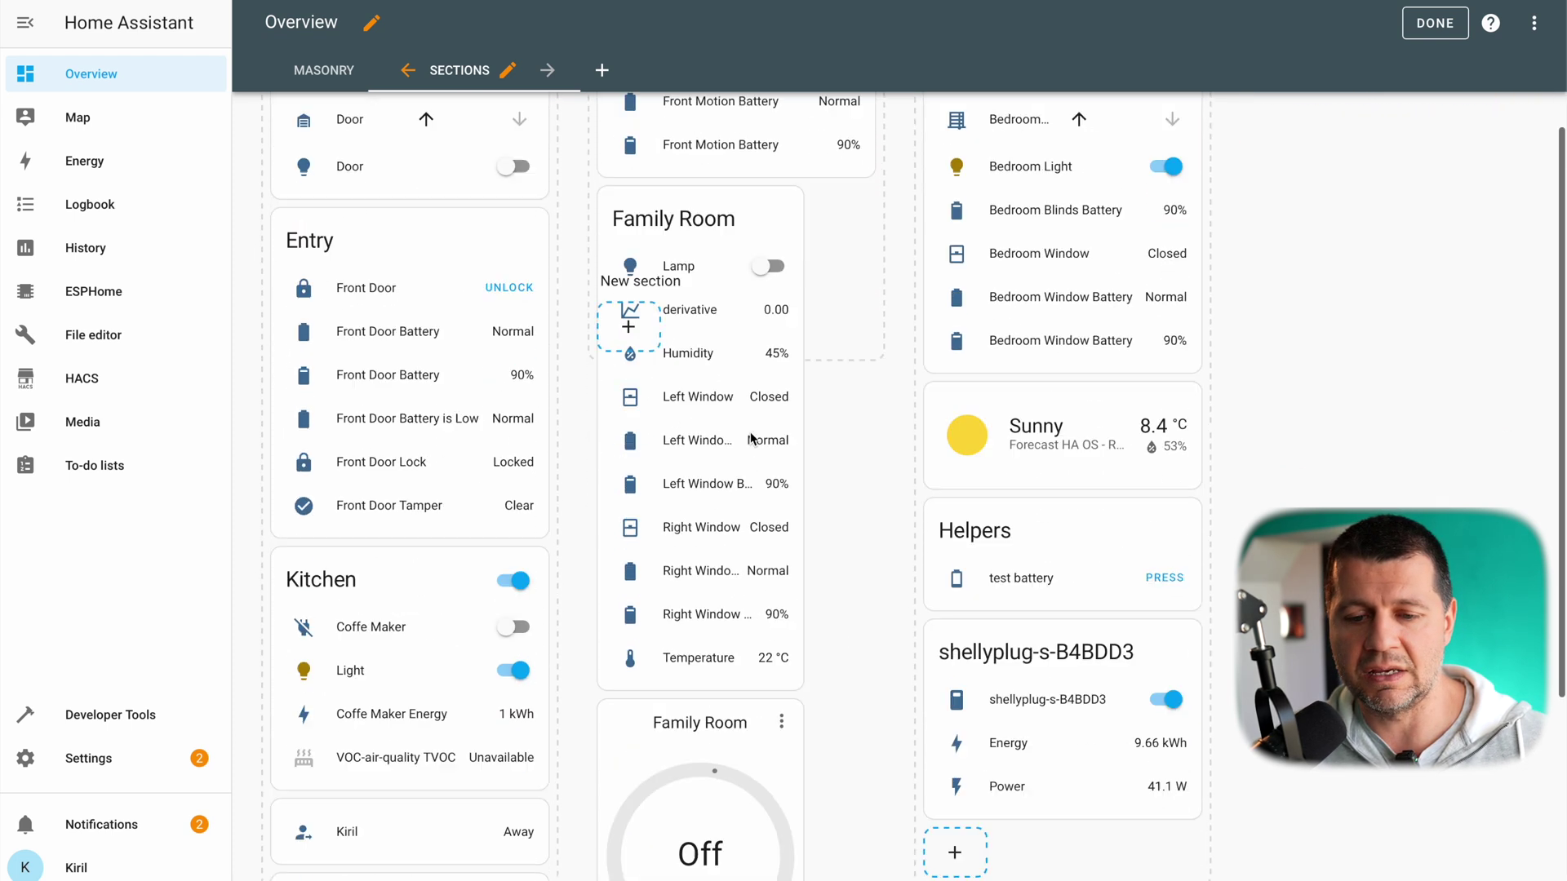
pyautogui.scroll(2, 750, 439)
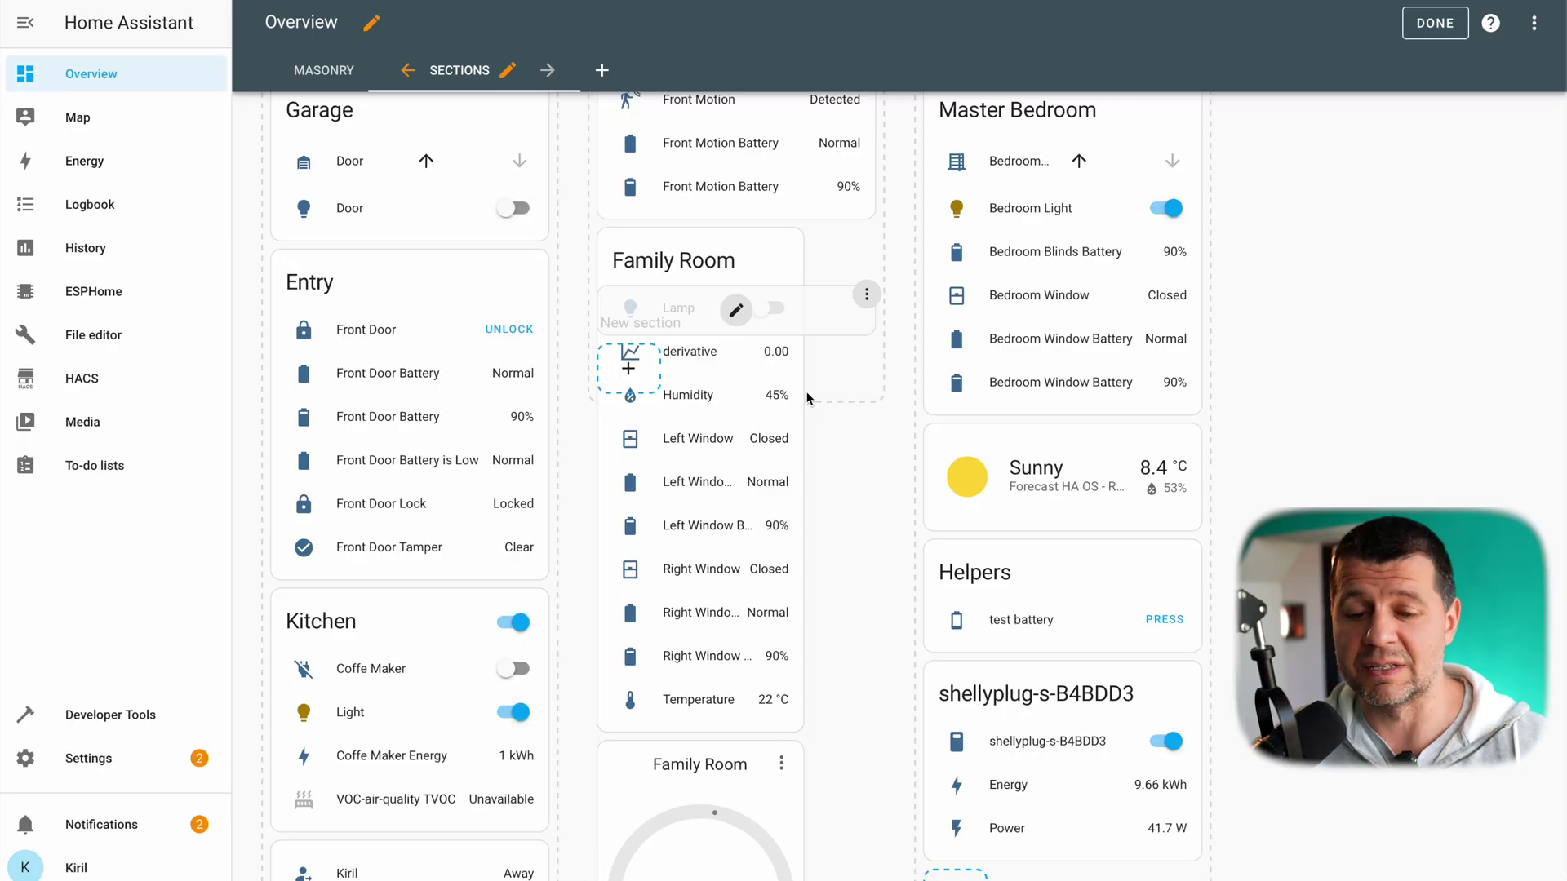
pyautogui.moveTo(800, 281)
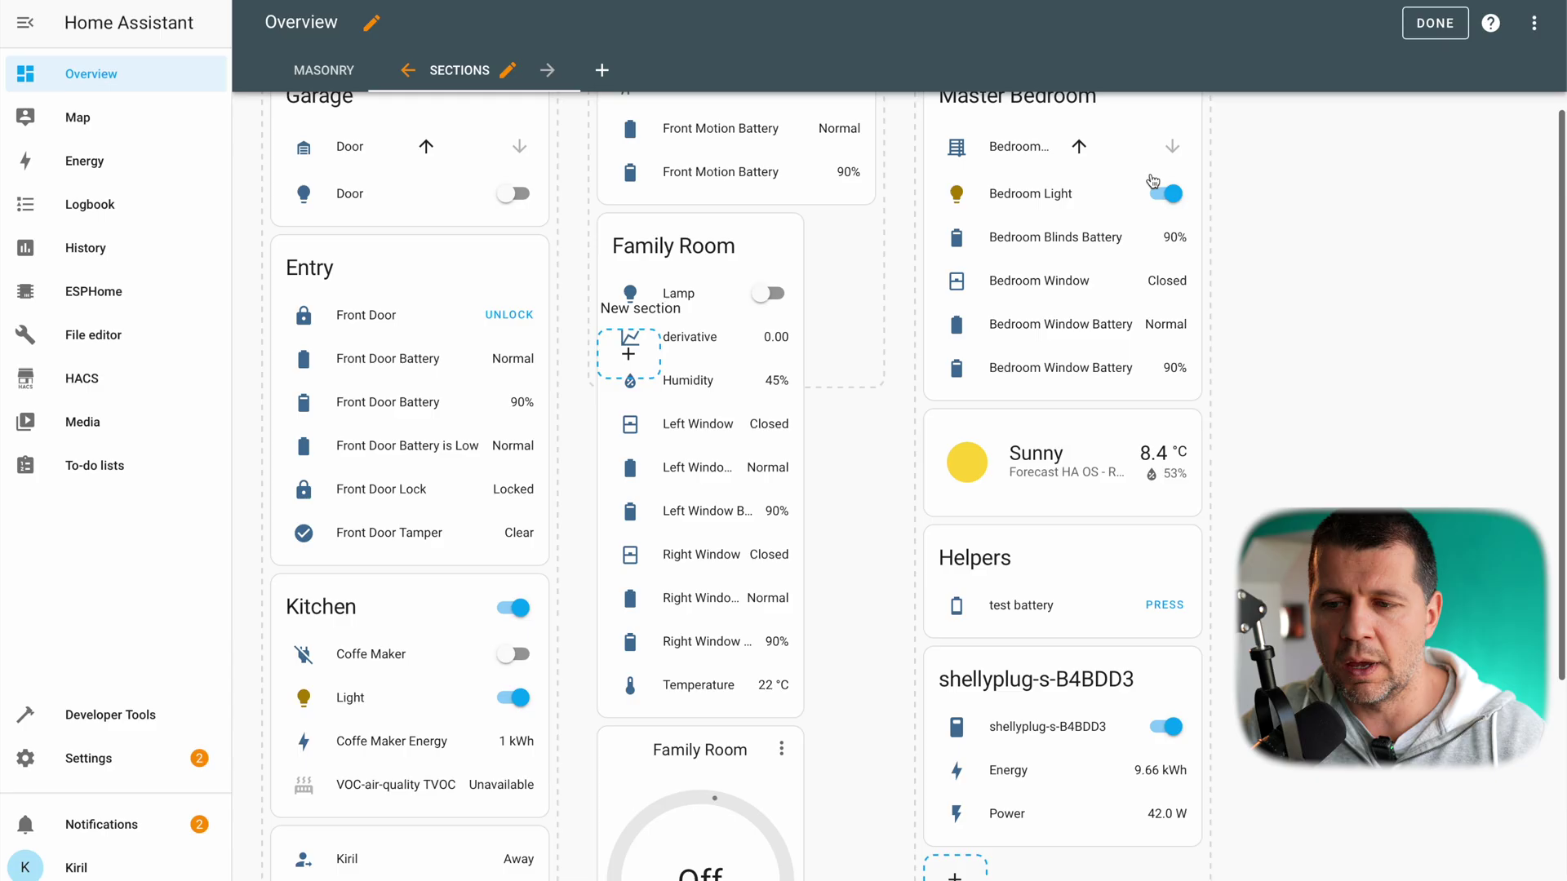
pyautogui.click(1435, 23)
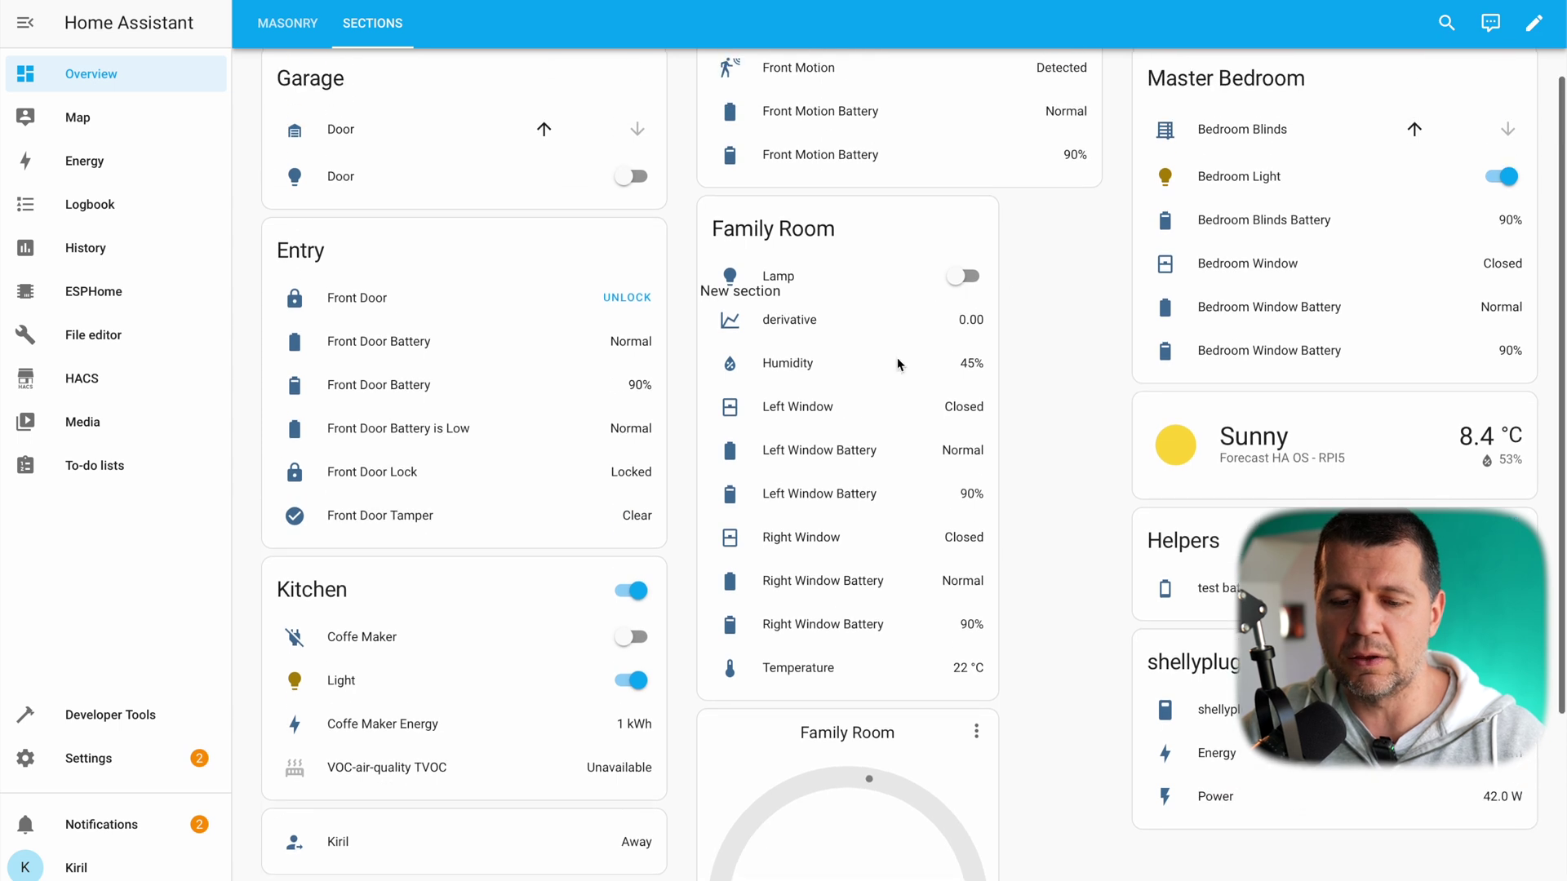
# Step: Scroll through the finished dashboard, then go to the Energy page
pyautogui.scroll(-3, 895, 349)
pyautogui.scroll(4, 895, 350)
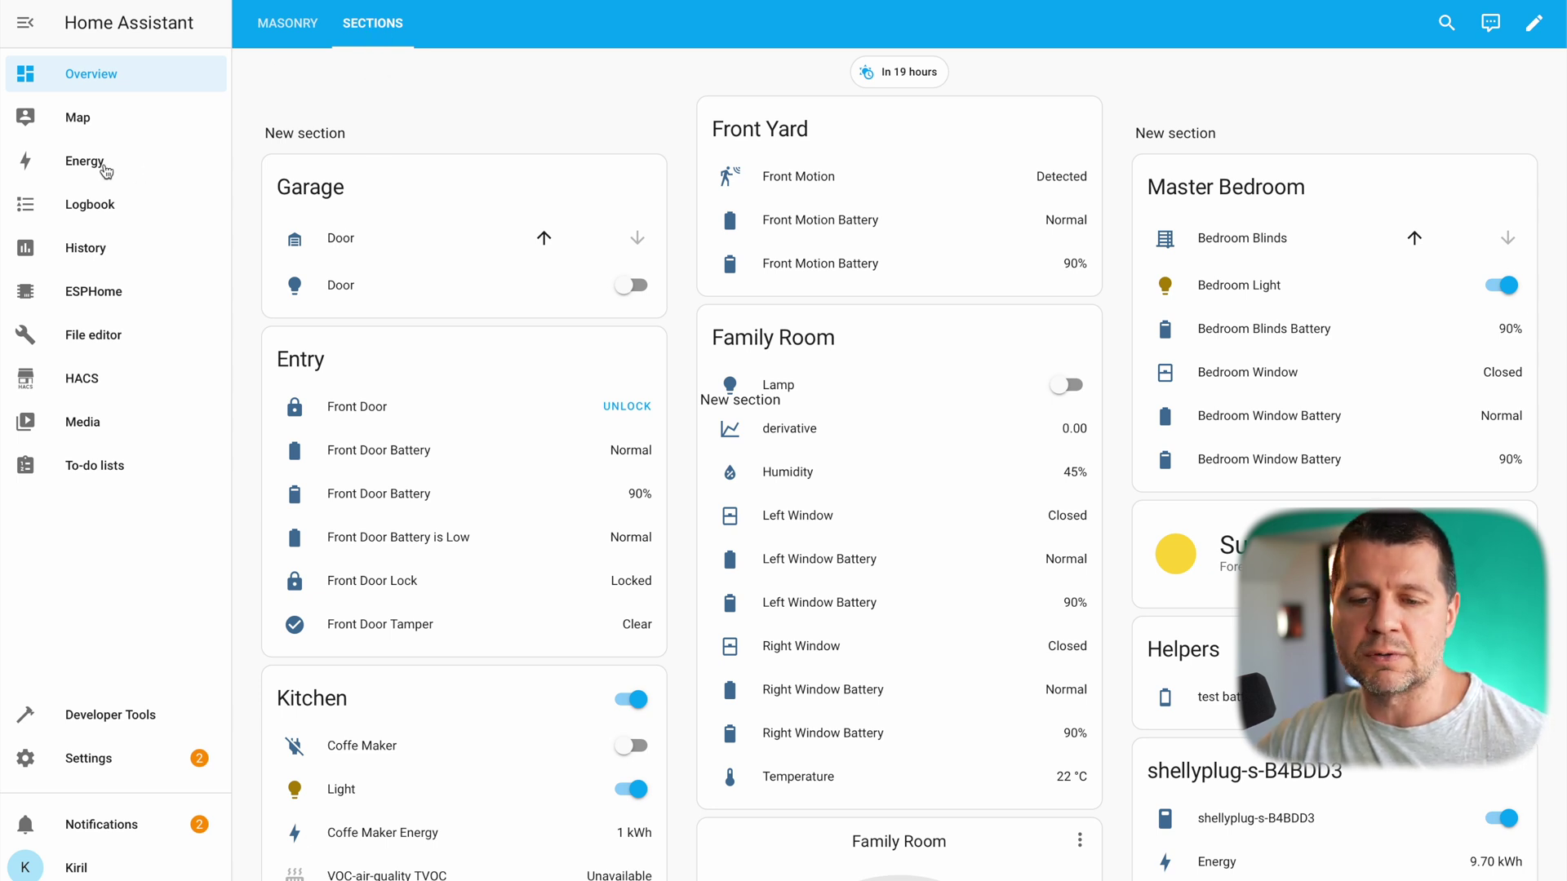
pyautogui.click(106, 170)
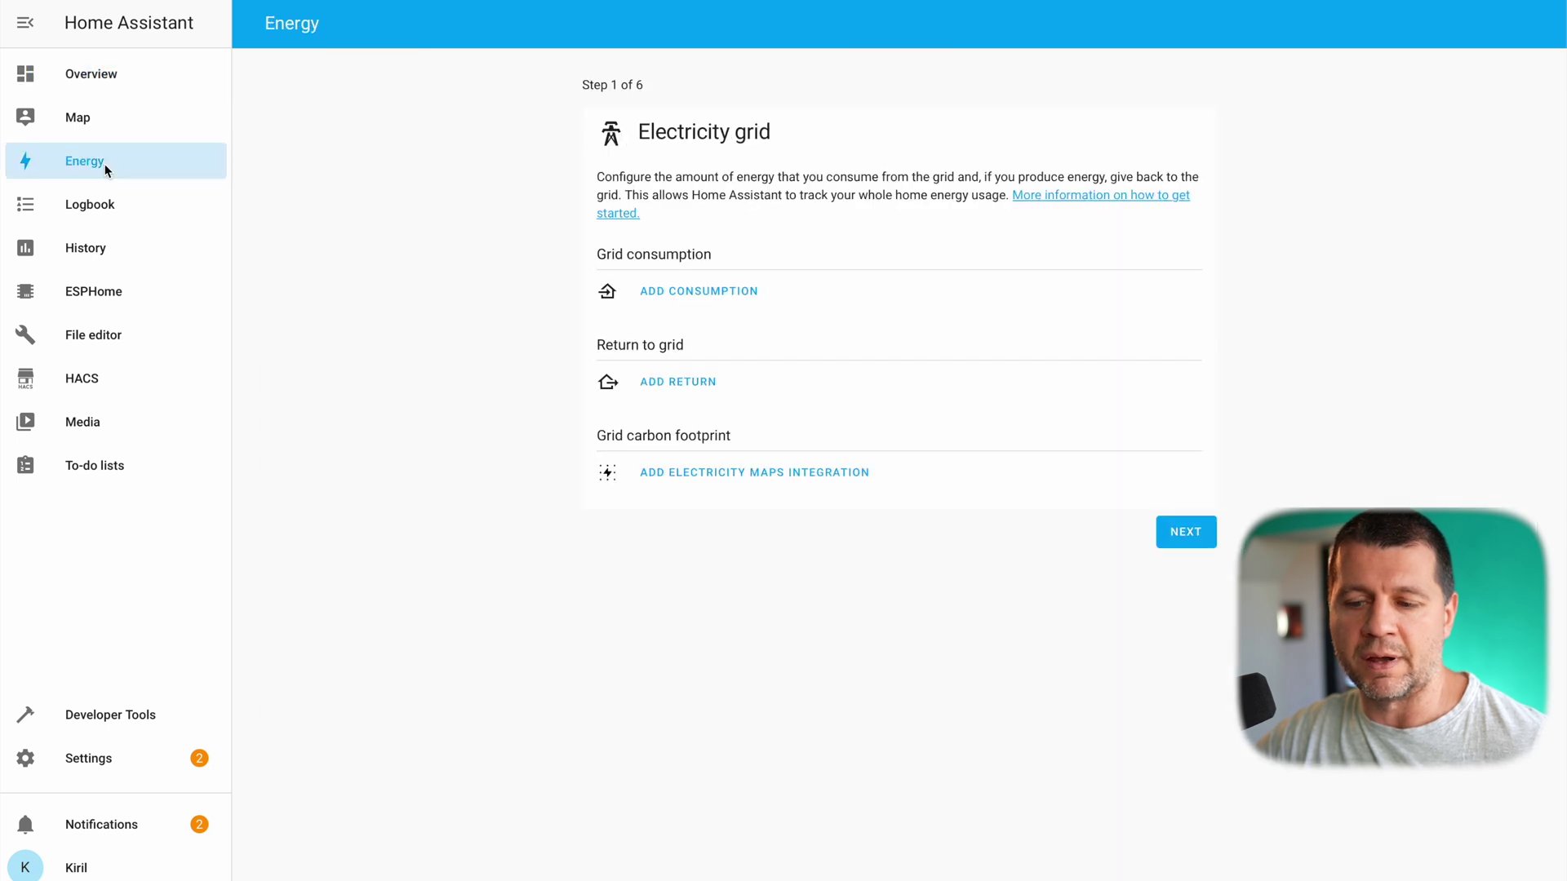
# Step: Return to the Overview dashboard and enter edit mode
pyautogui.click(102, 79)
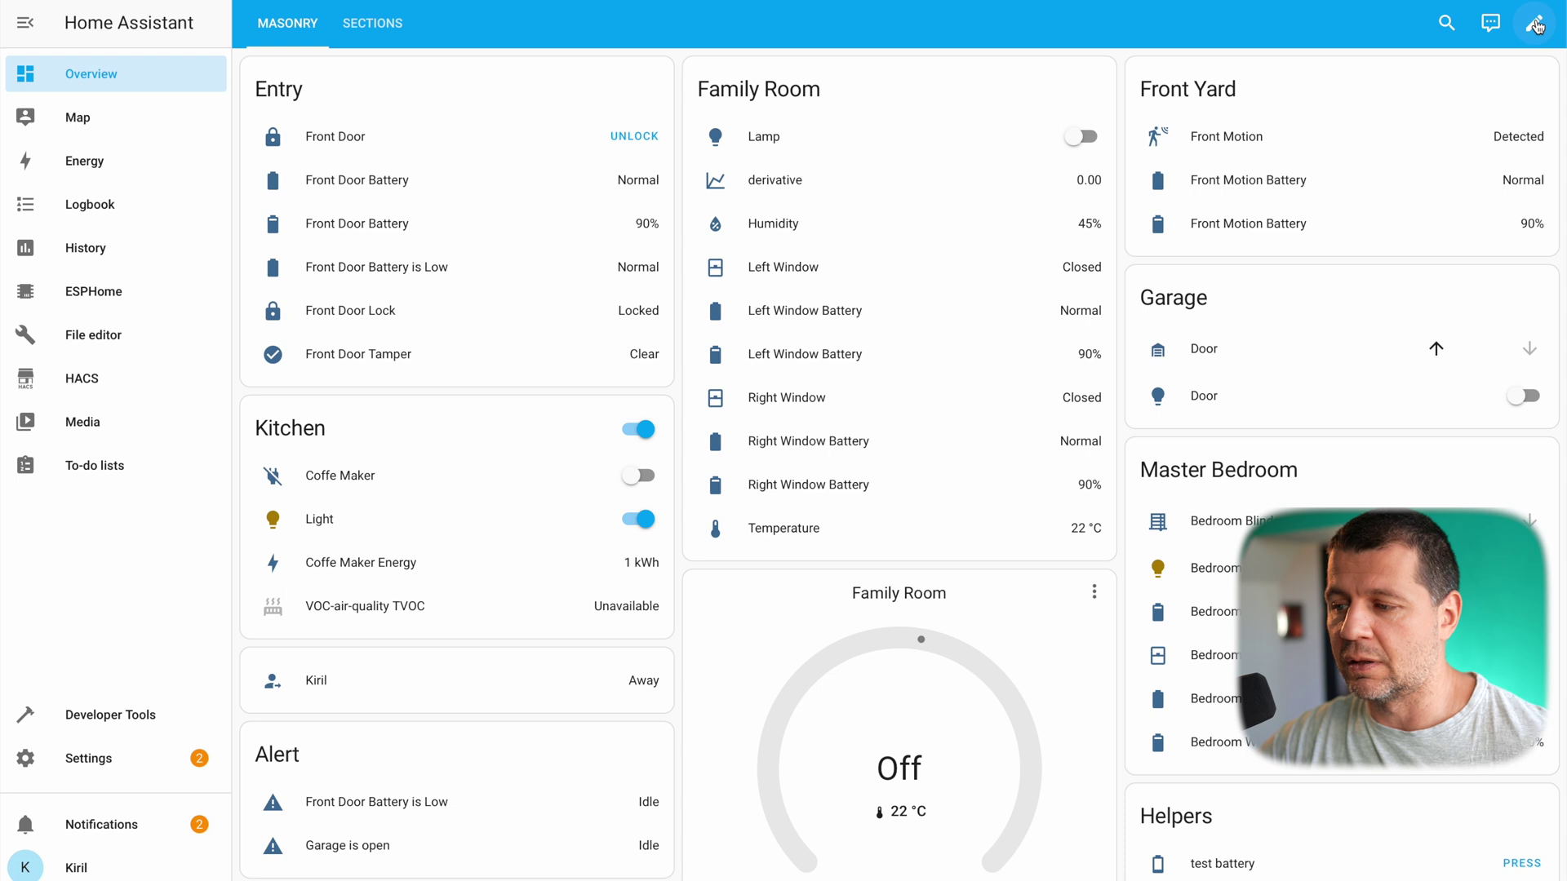
pyautogui.click(1534, 25)
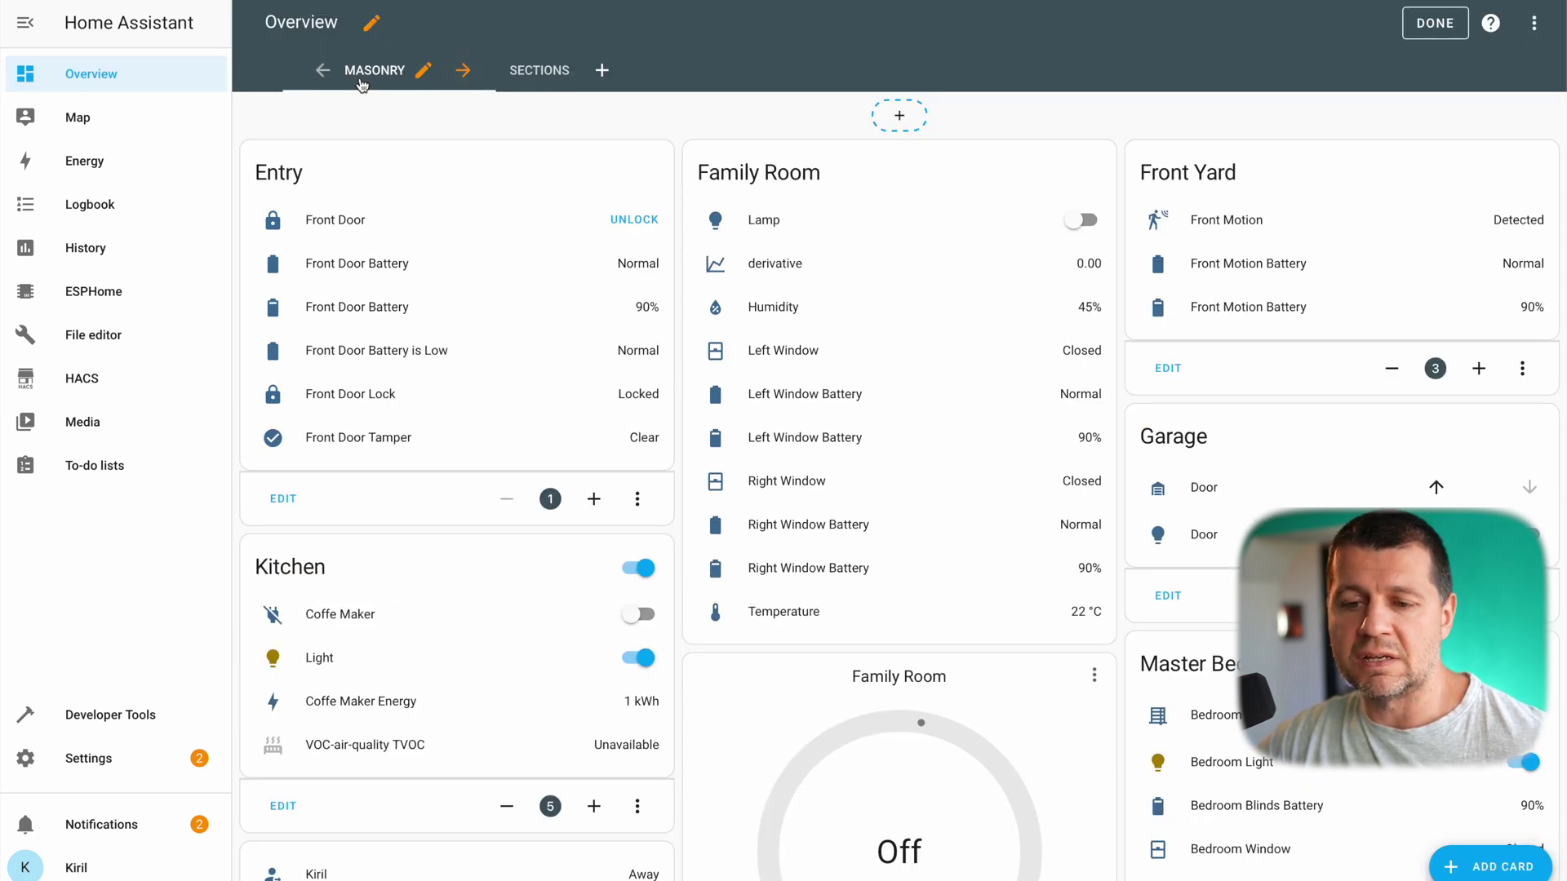
# Step: Move the Masonry view after Sections, finish editing, and show the Sections view
pyautogui.click(463, 71)
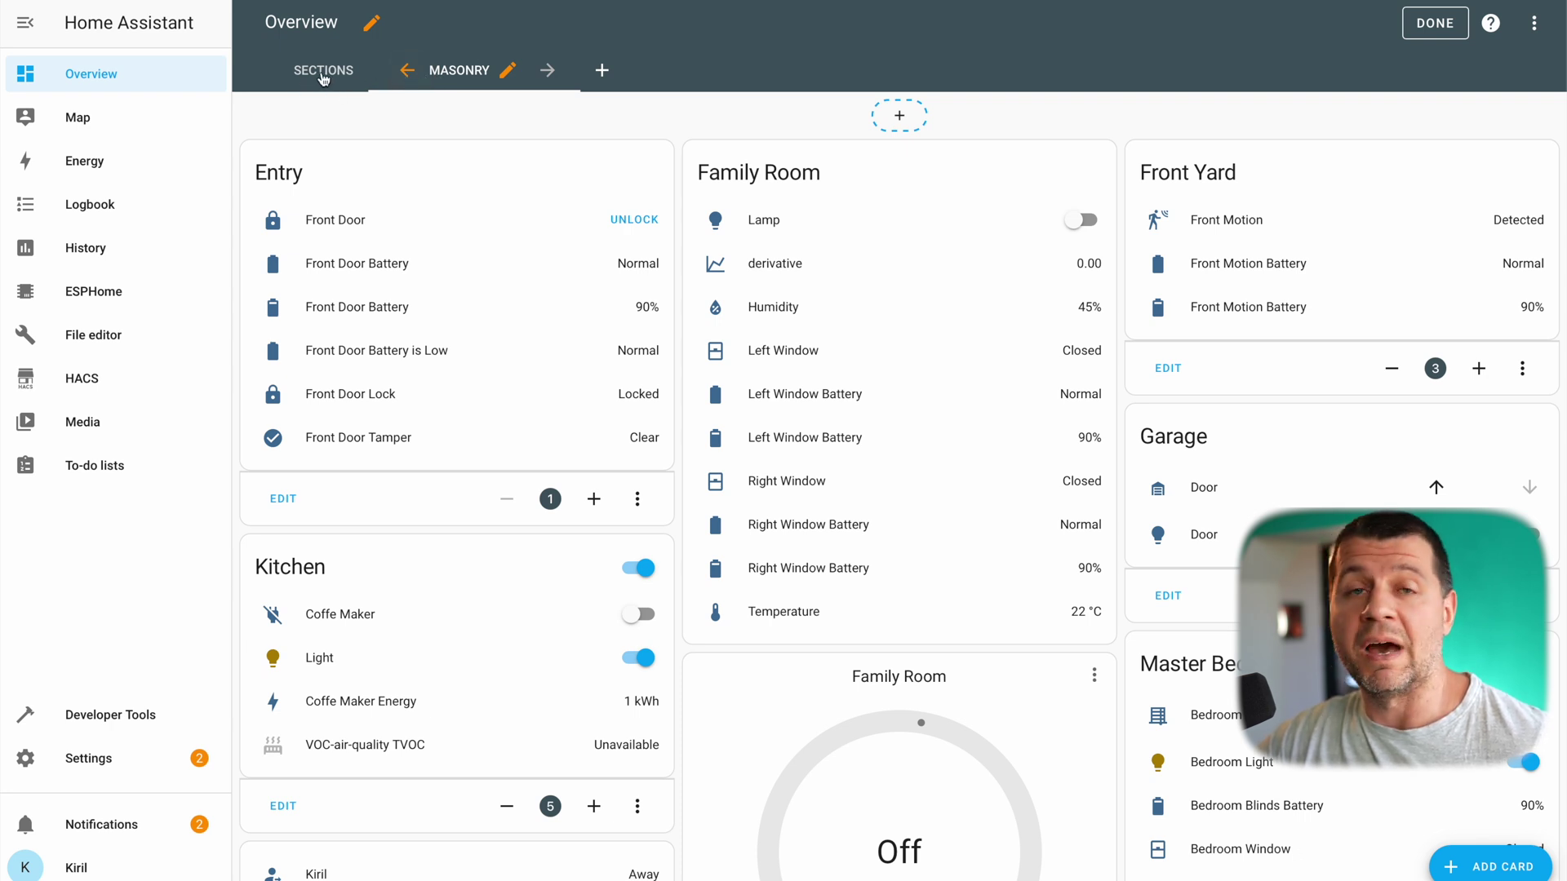
pyautogui.click(1428, 18)
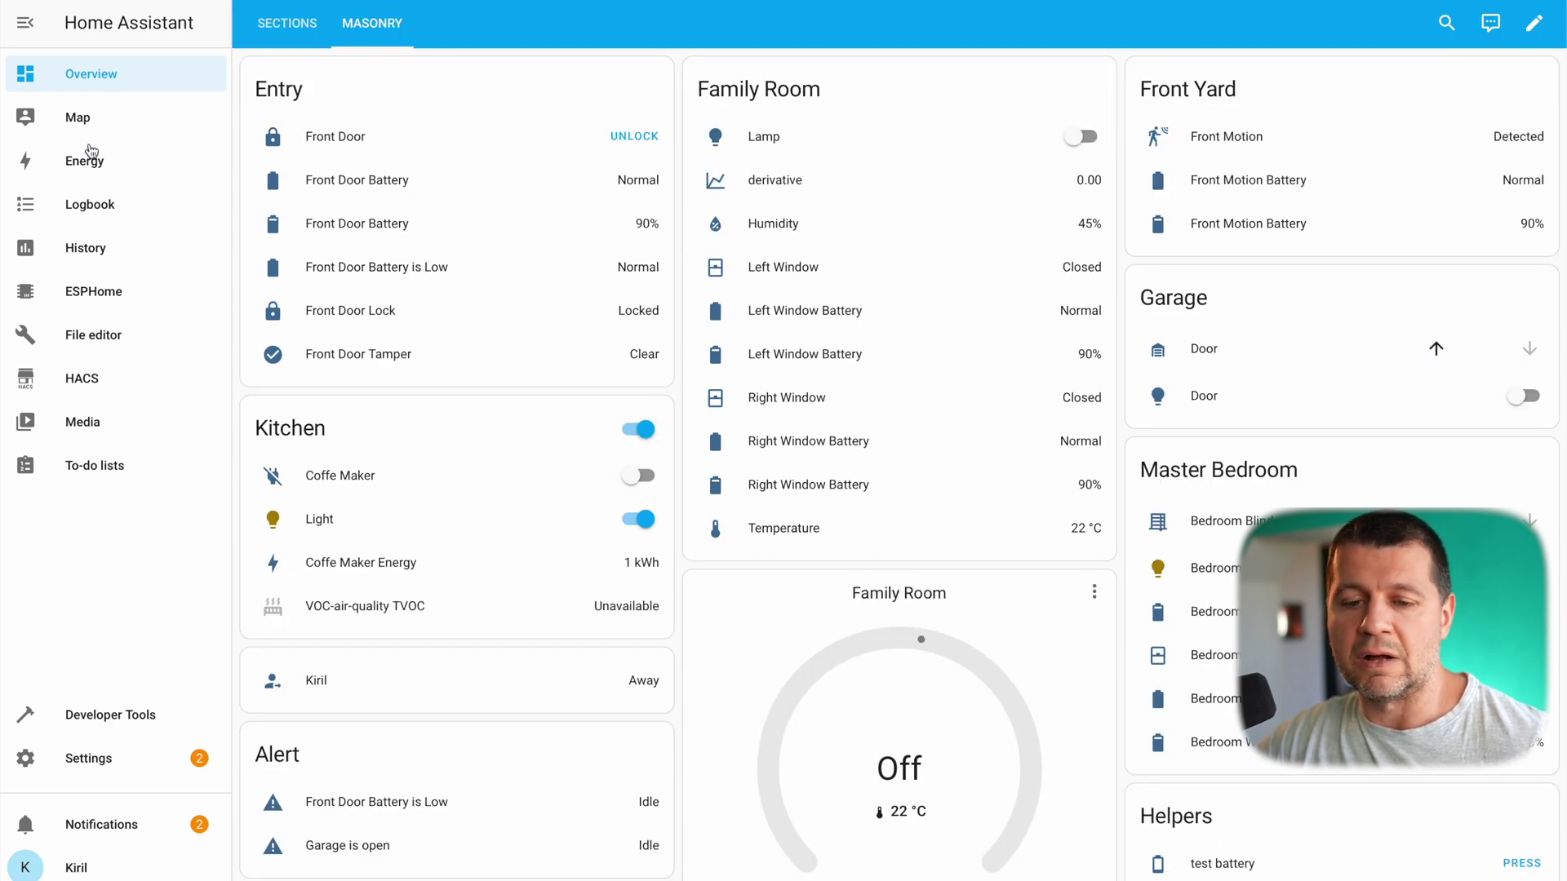
pyautogui.click(279, 23)
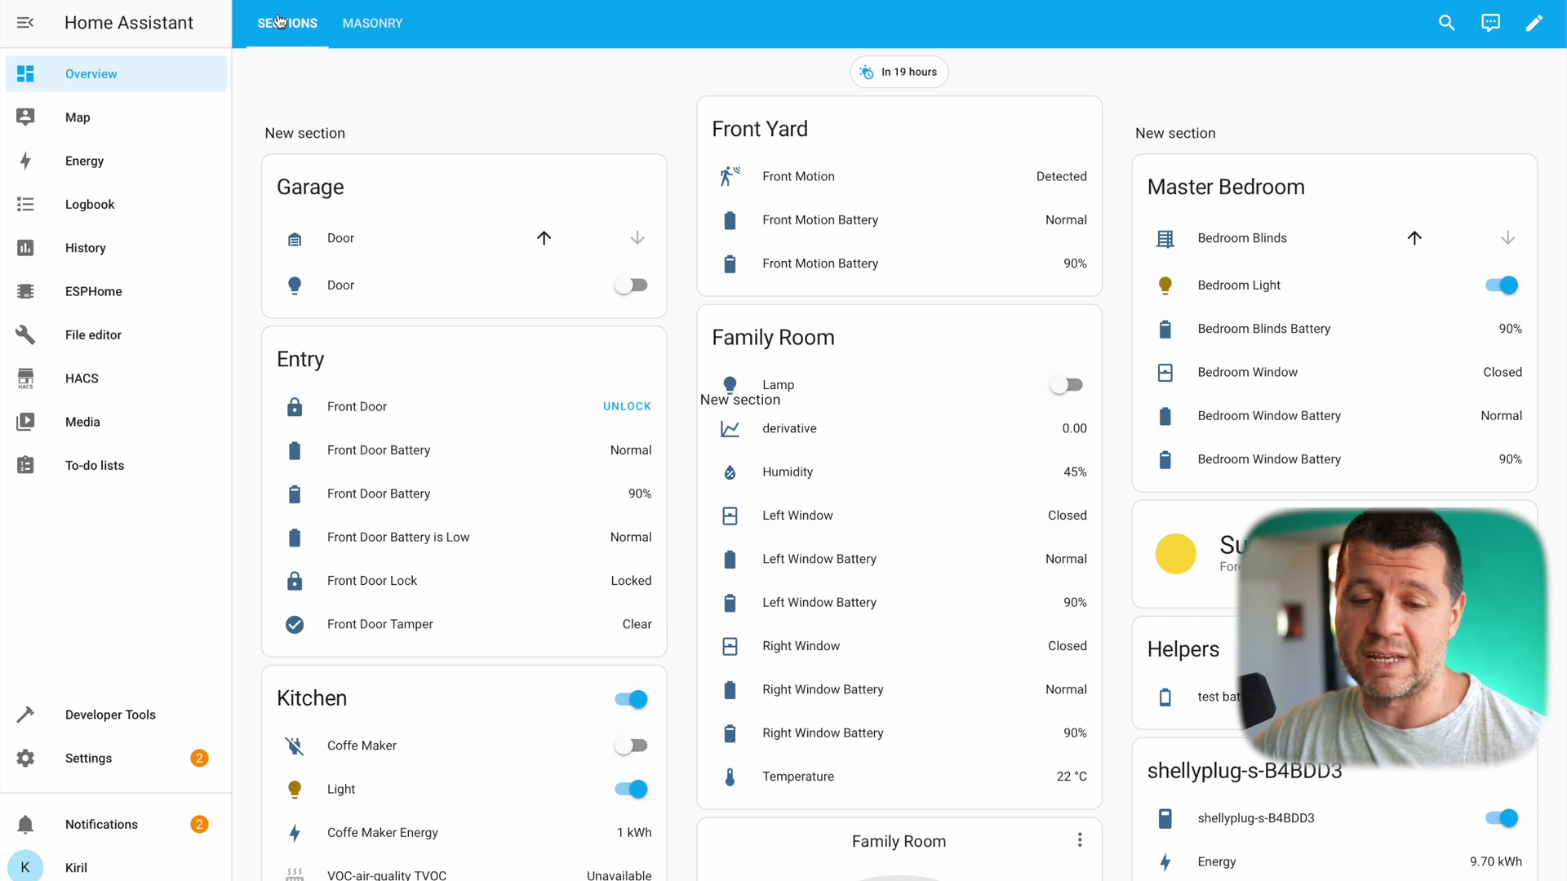
# Step: Confirm Overview reopens on Sections after visiting Energy, then edit the Masonry view
pyautogui.click(96, 168)
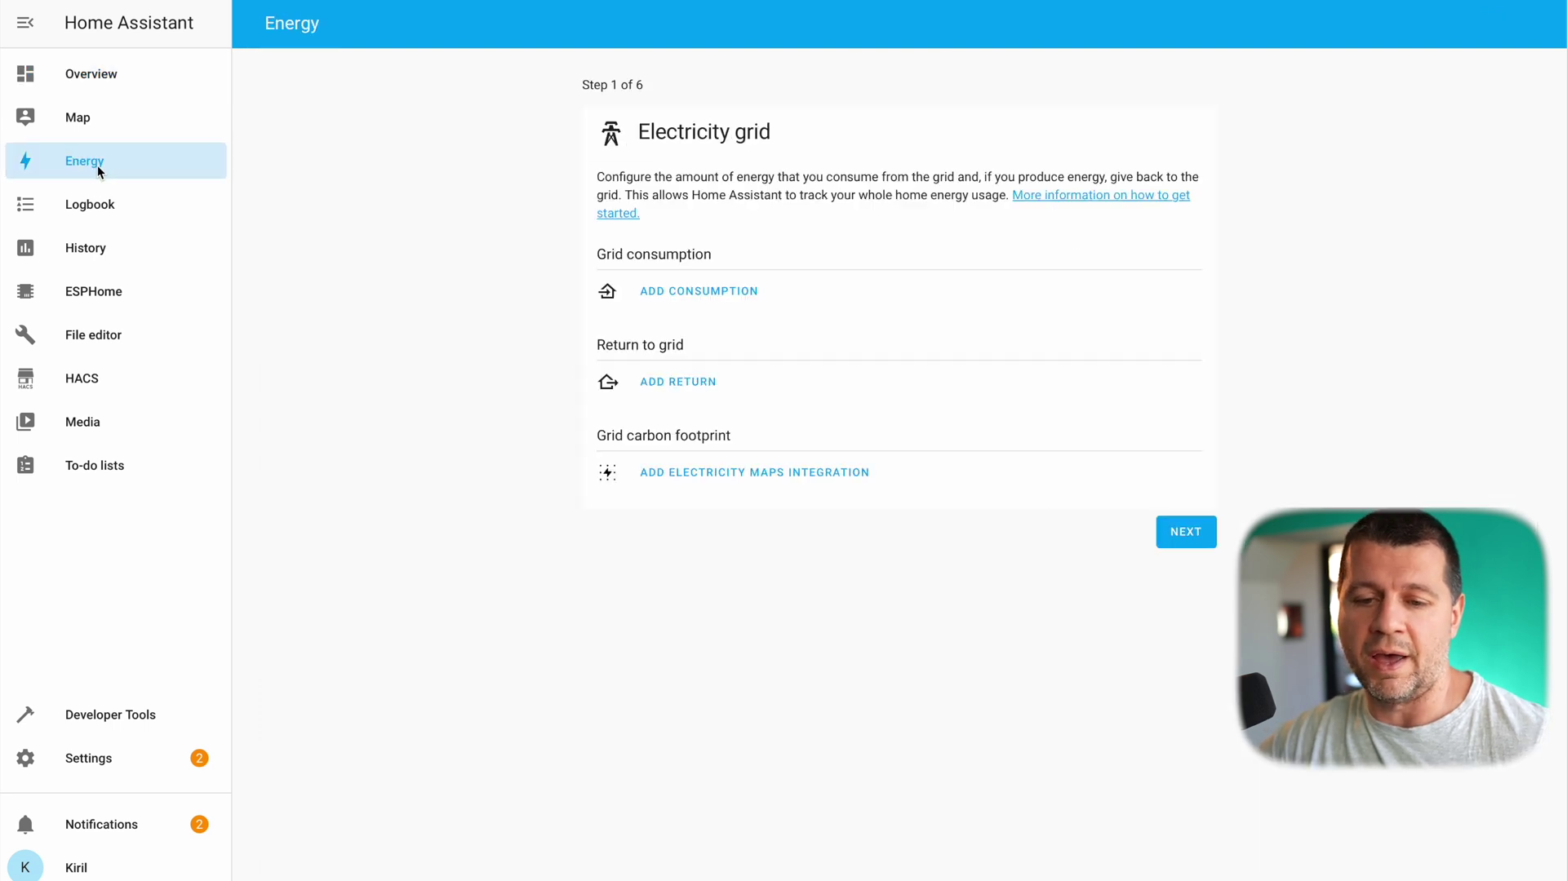
pyautogui.click(90, 80)
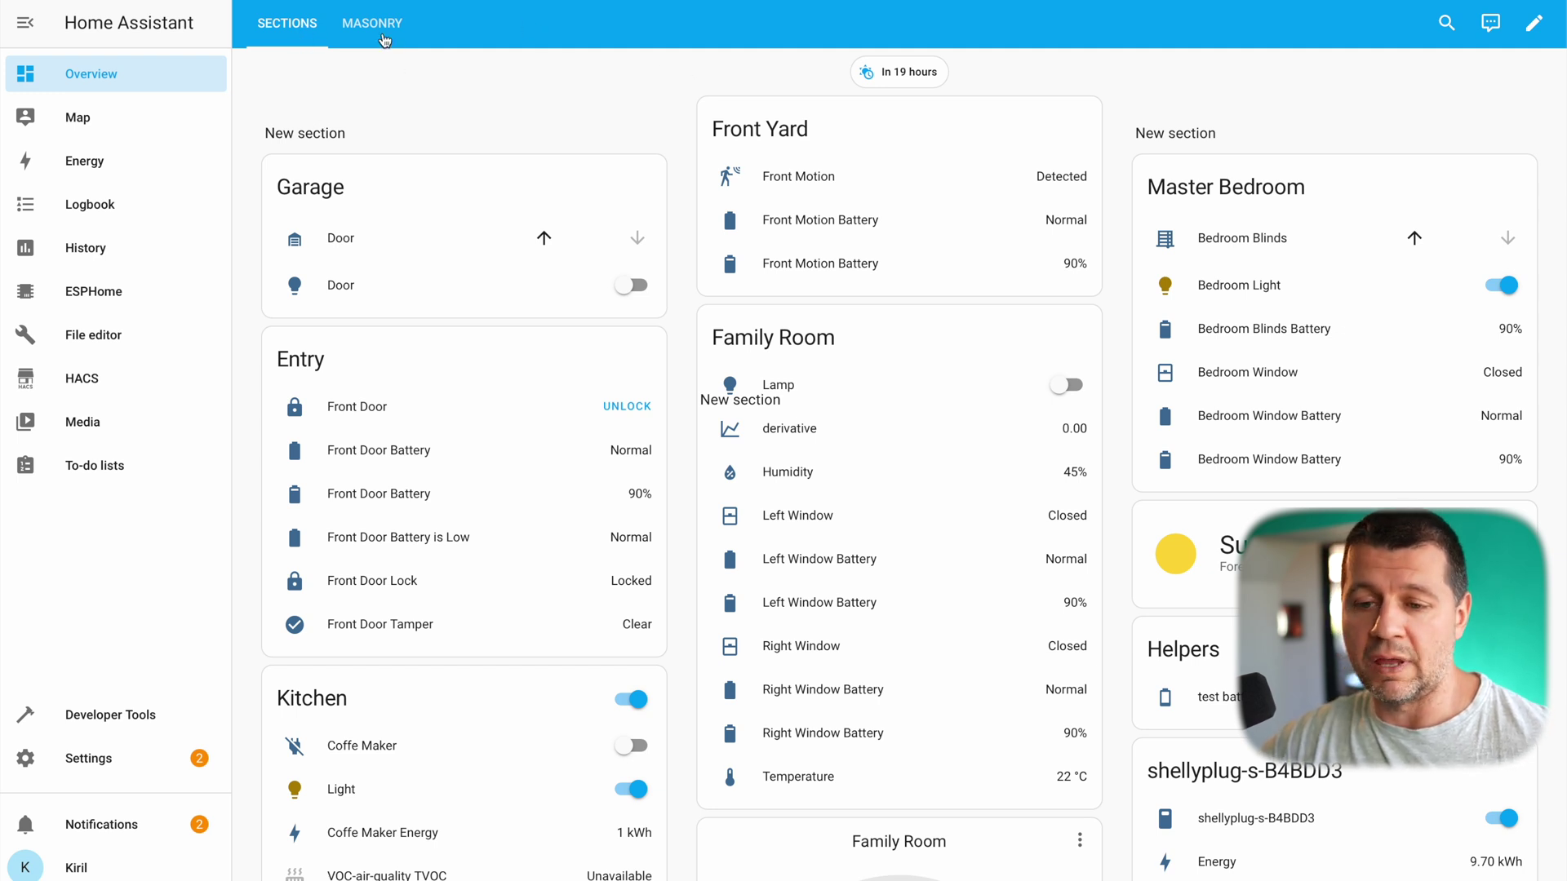
pyautogui.click(377, 26)
pyautogui.click(277, 32)
pyautogui.click(369, 29)
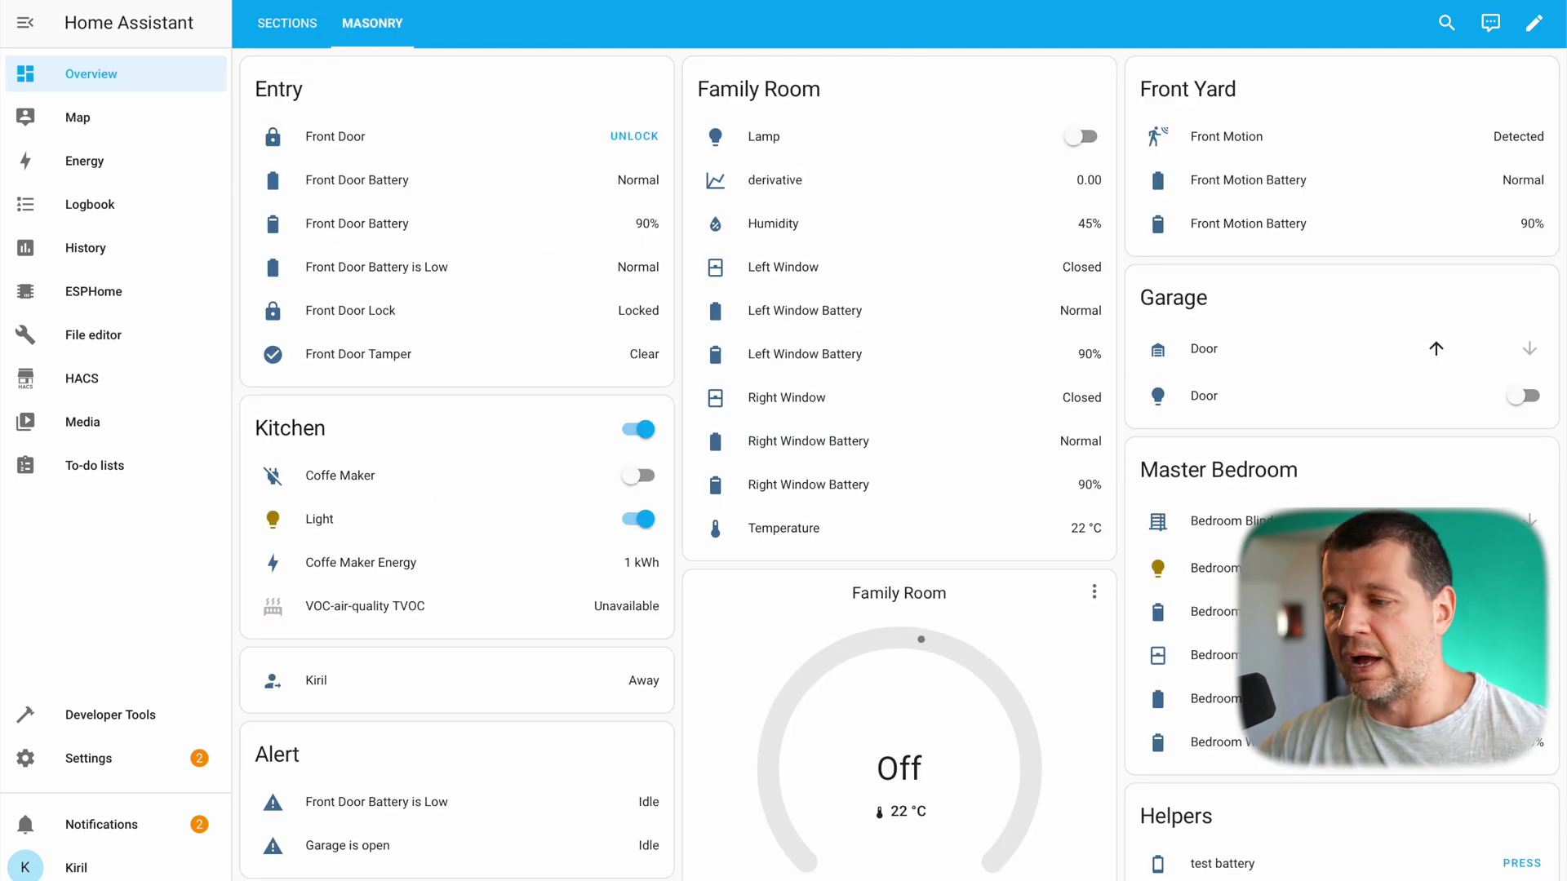
pyautogui.click(1534, 24)
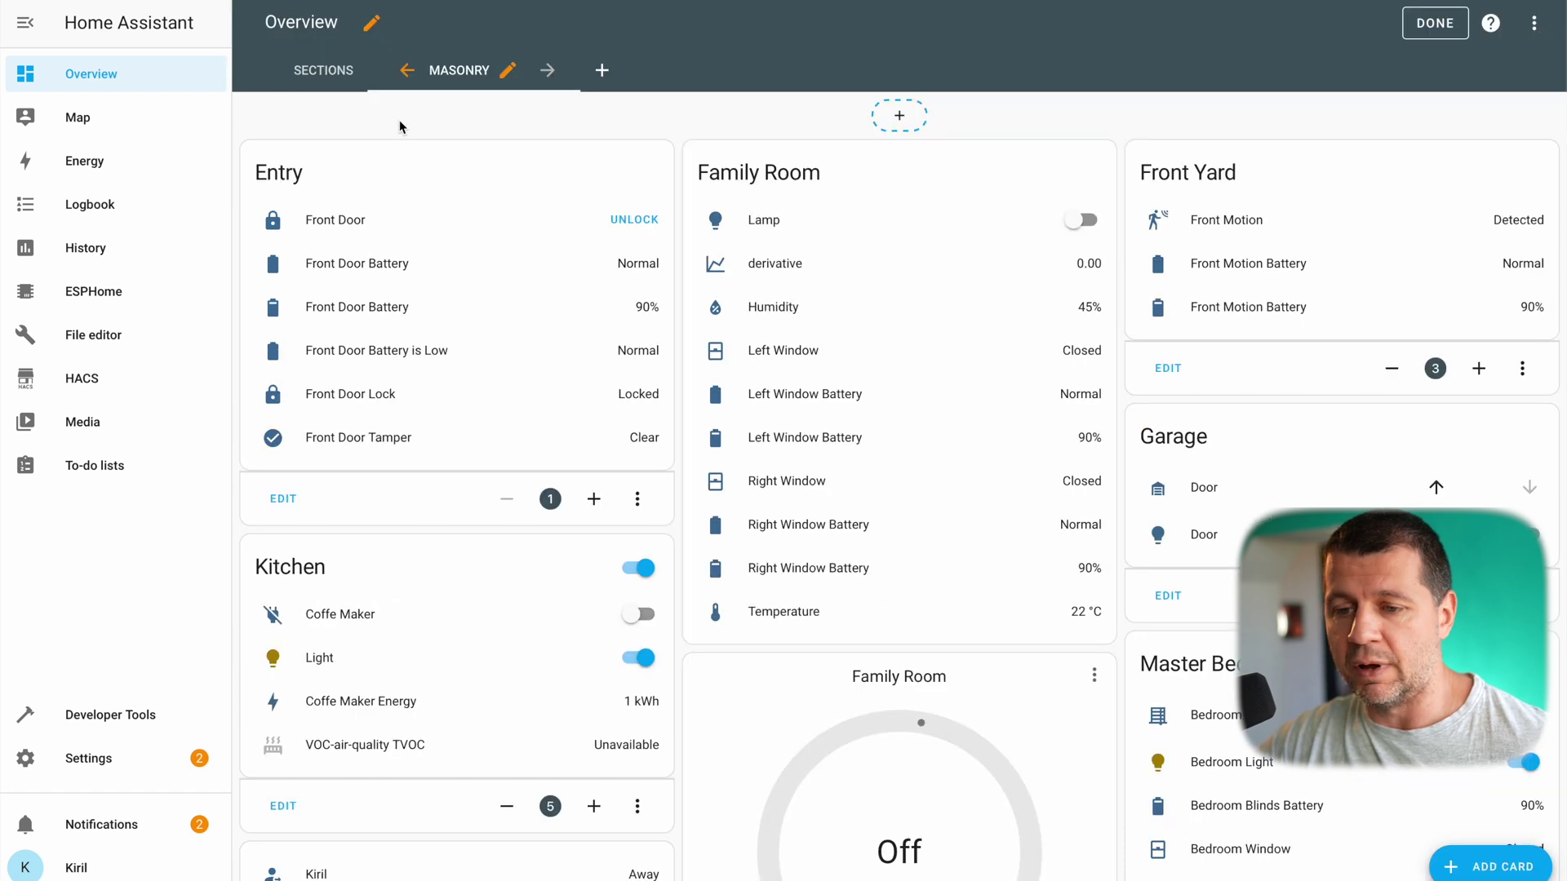
# Step: Delete the Masonry view from its settings, confirm the deletion, and exit dashboard edit mode
pyautogui.scroll(-6, 481, 112)
pyautogui.scroll(2, 480, 112)
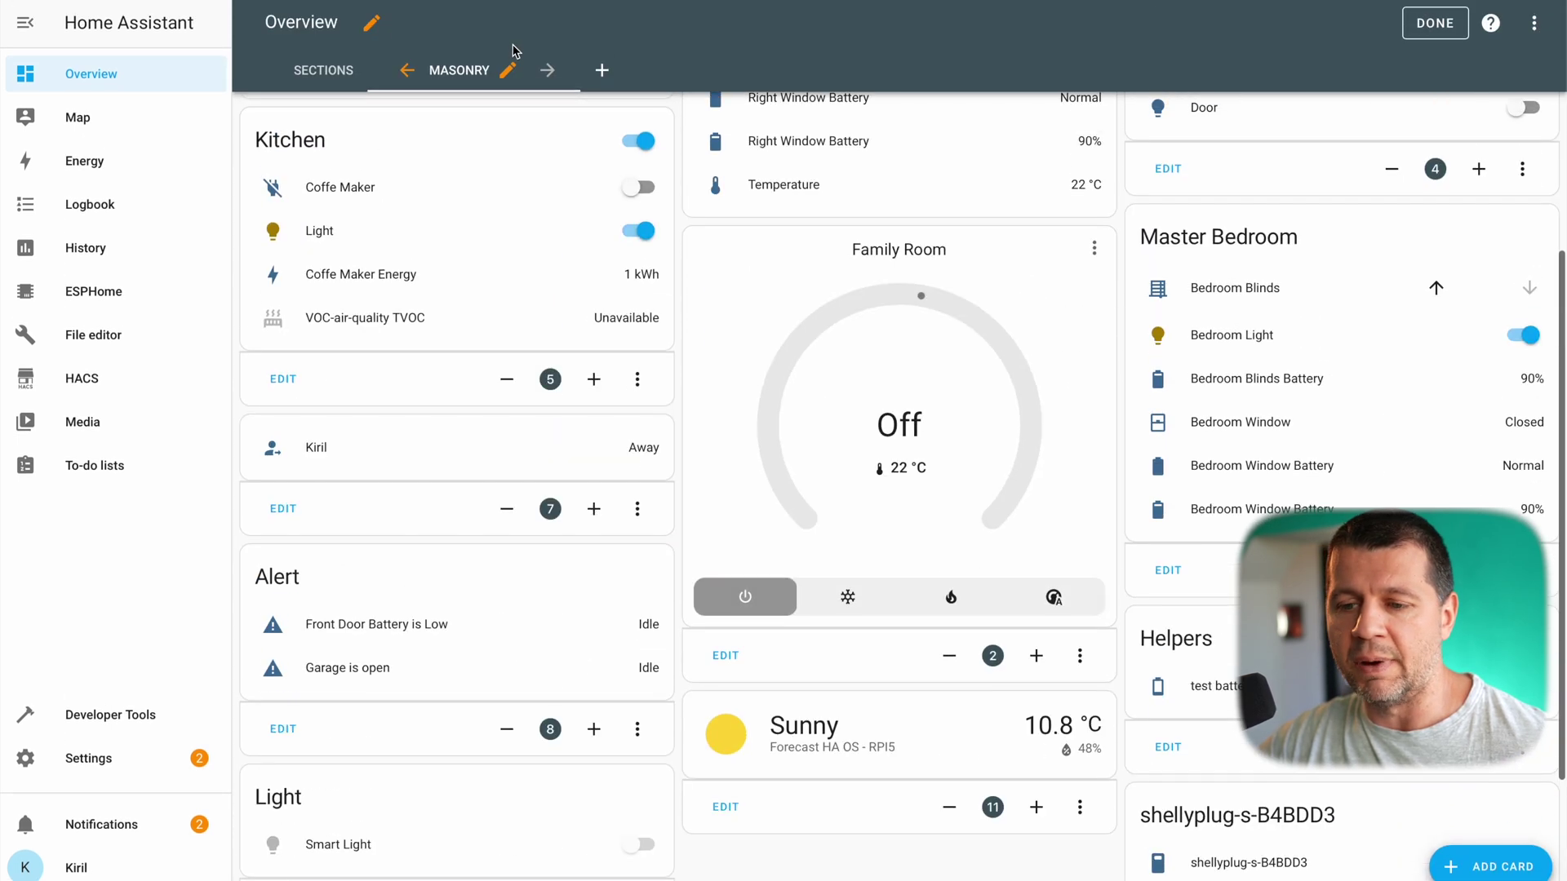
pyautogui.click(507, 70)
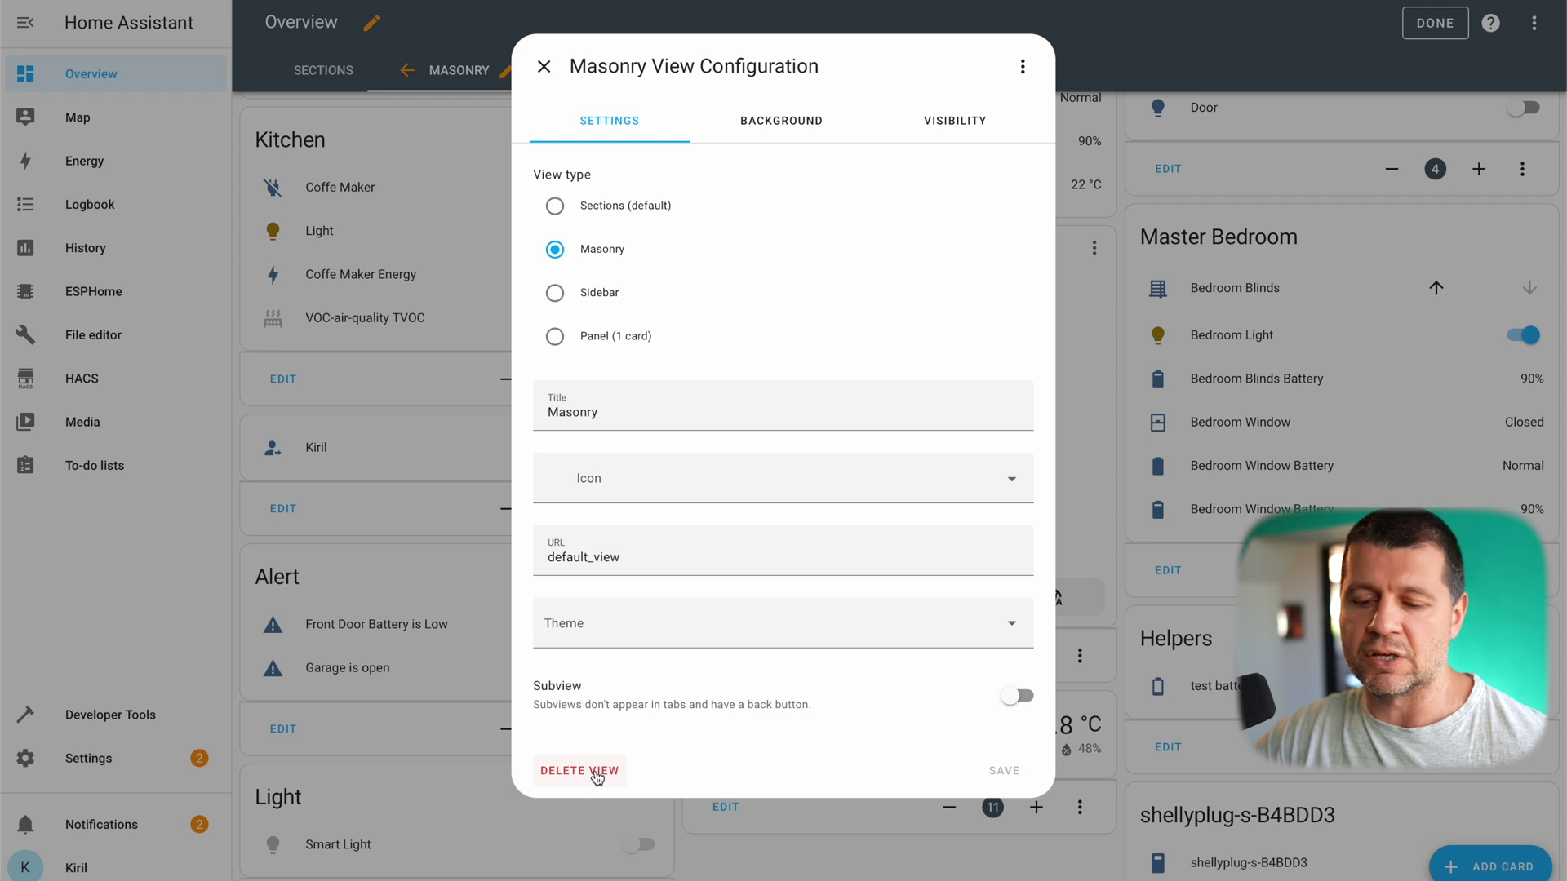
pyautogui.click(596, 773)
pyautogui.click(886, 489)
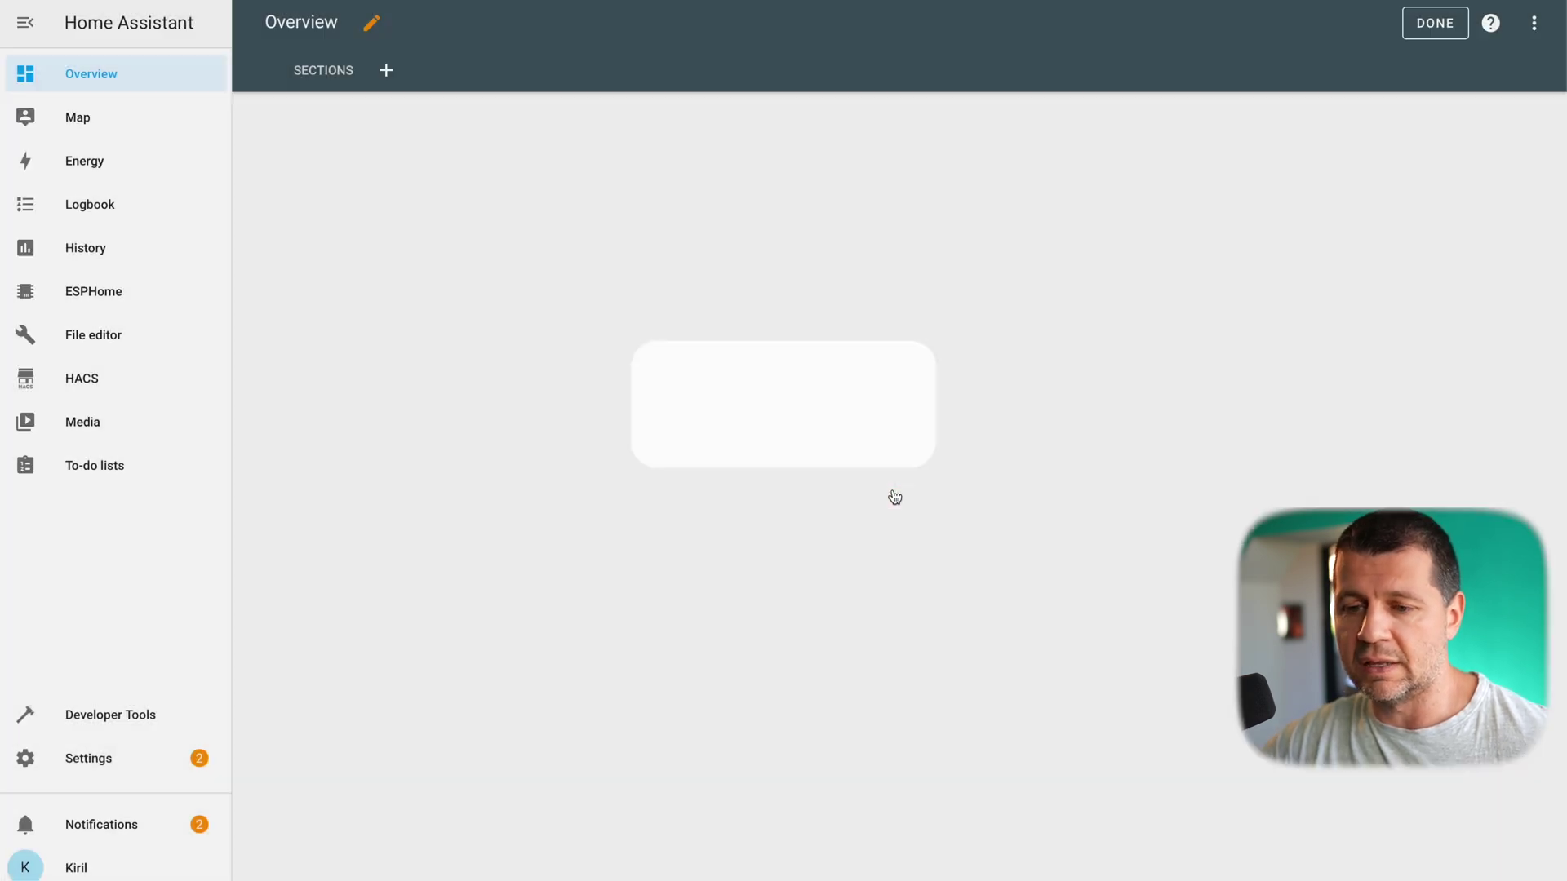
pyautogui.click(1438, 23)
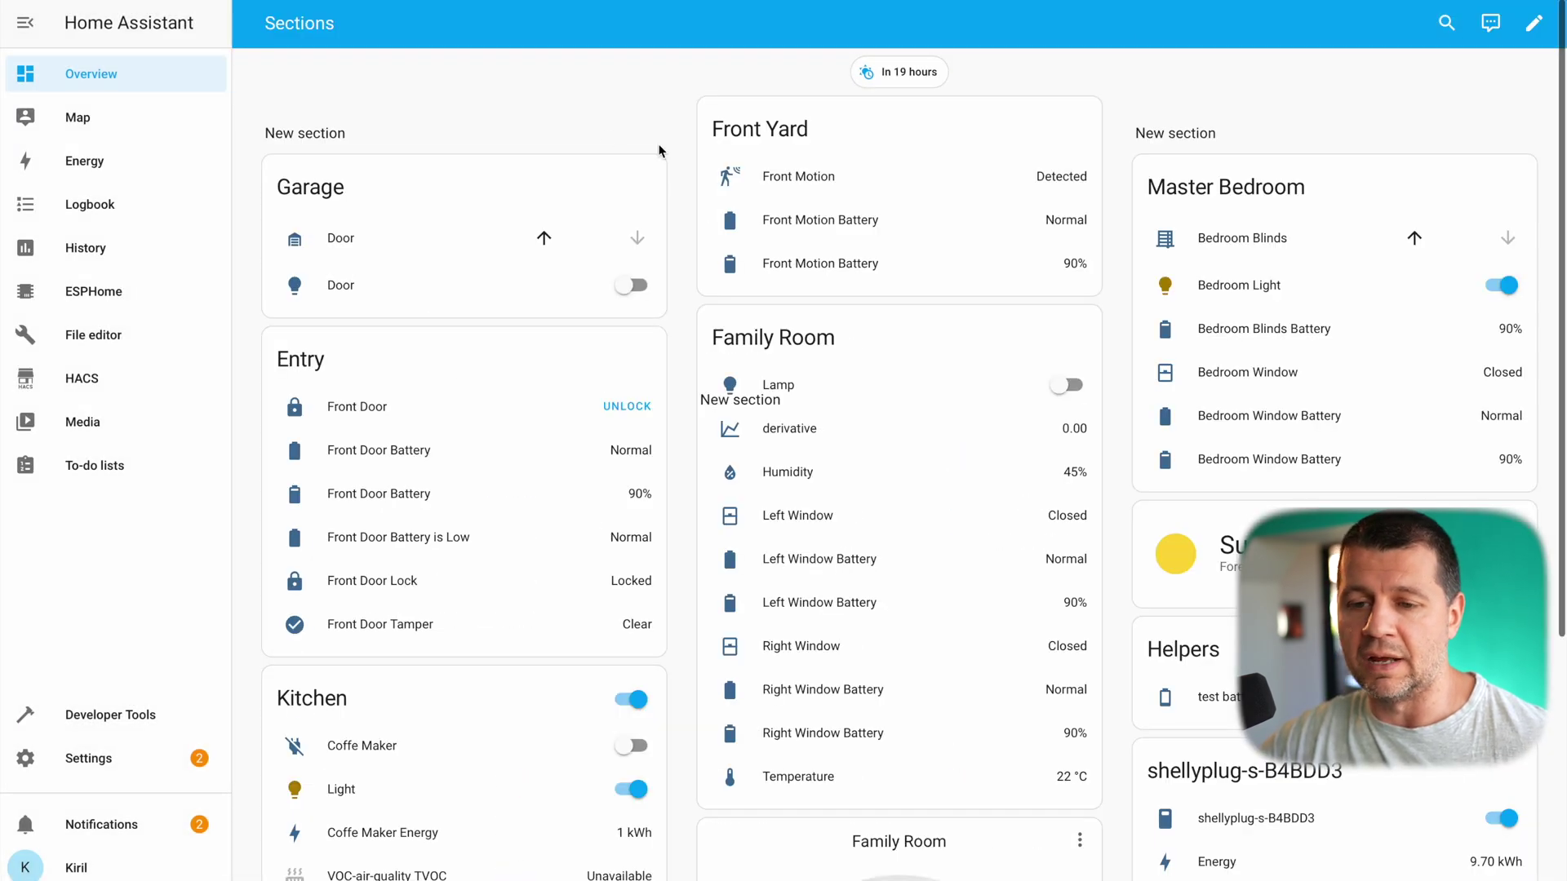